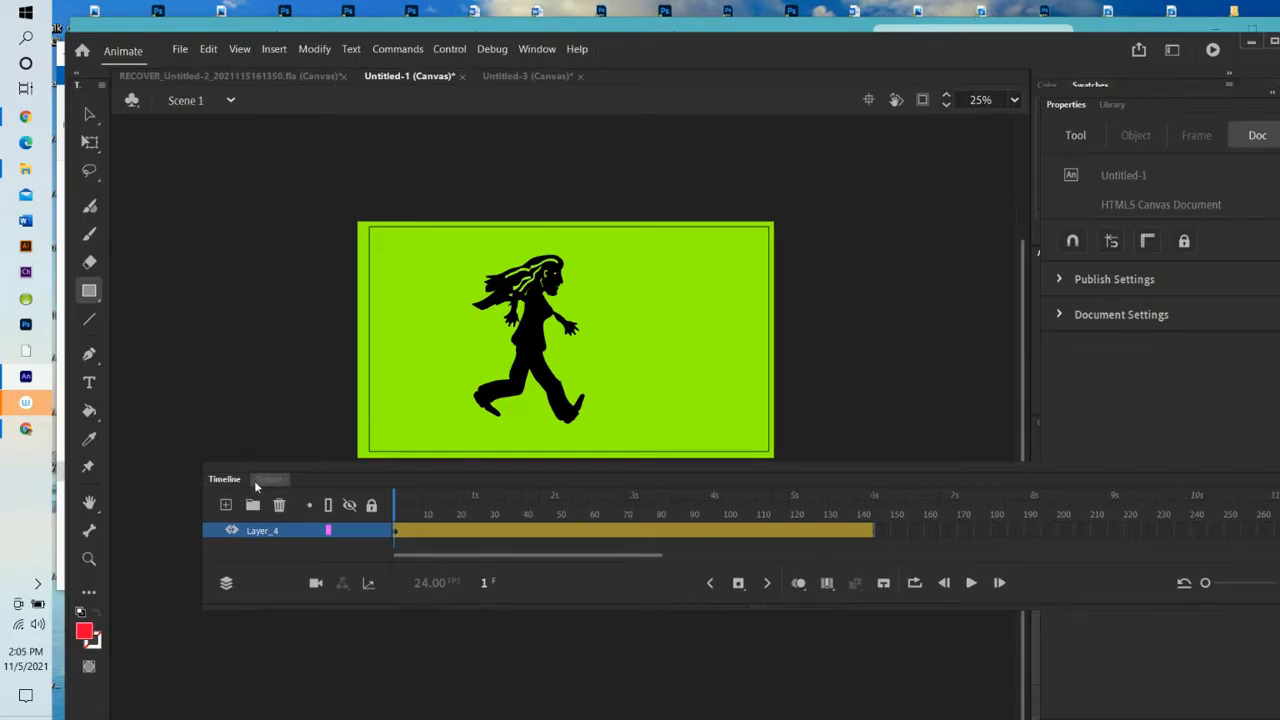
- Reposition the Timeline and enlarge it so that all the layers of the walking woman animation are listed
left_click_drag(363, 474, 359, 434)
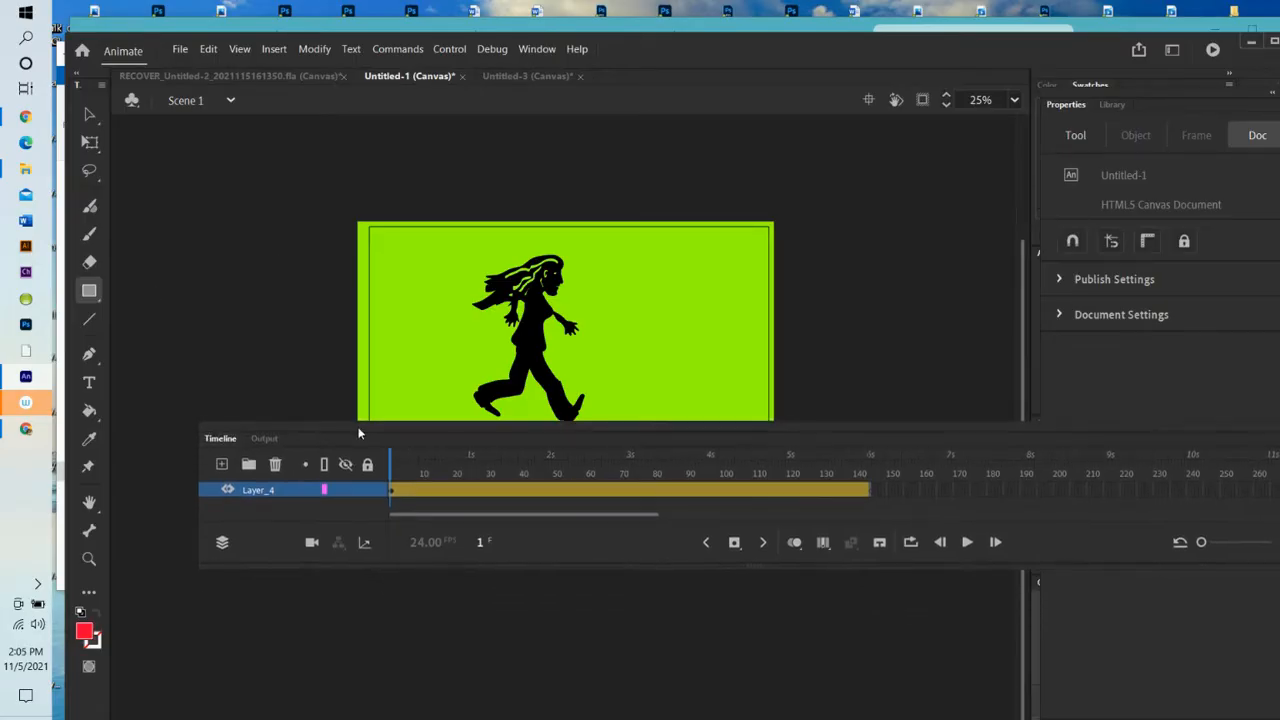
left_click_drag(486, 565, 499, 703)
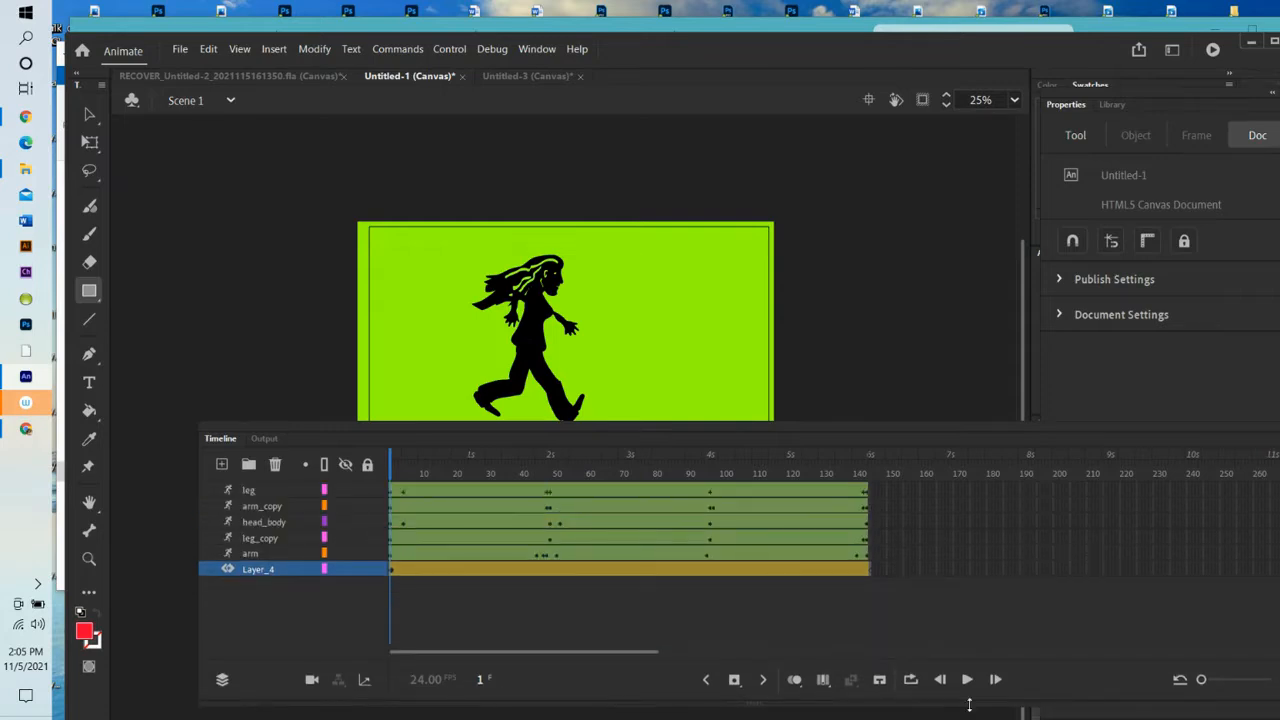
left_click_drag(902, 432, 886, 454)
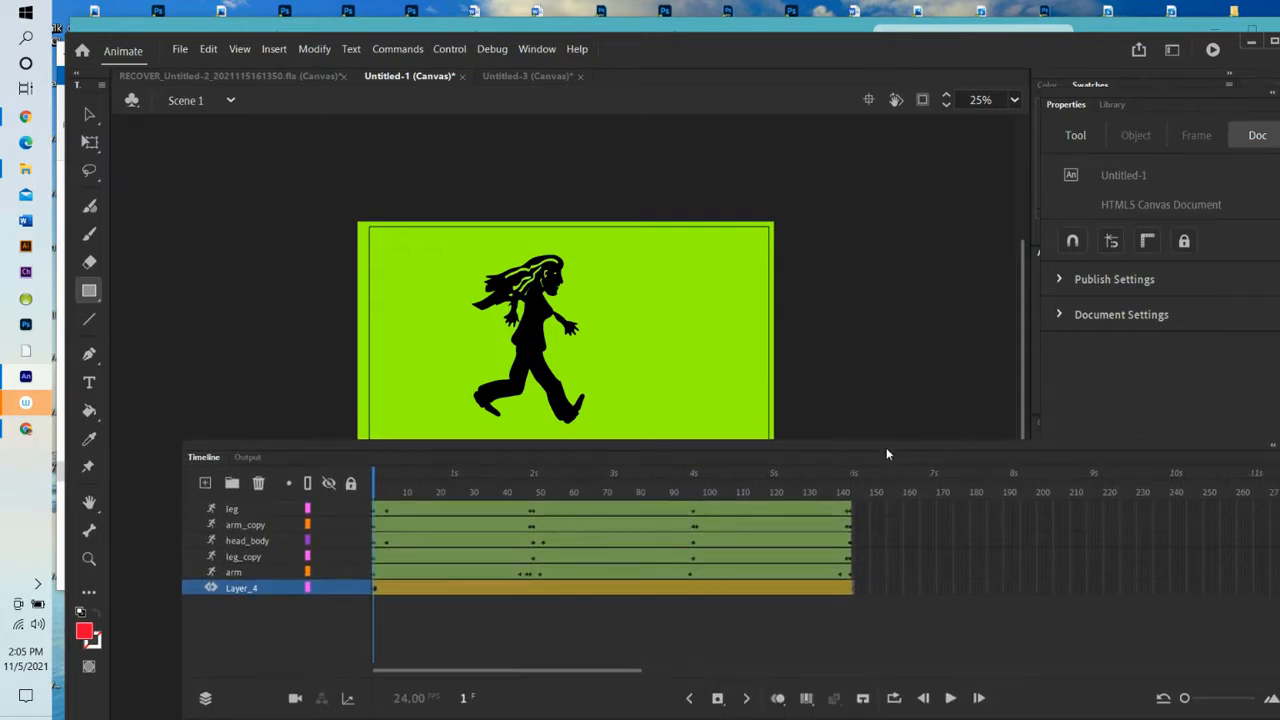
- Play the walking woman animation in Untitled-1 and return the playhead to frame 1
left_click(953, 700)
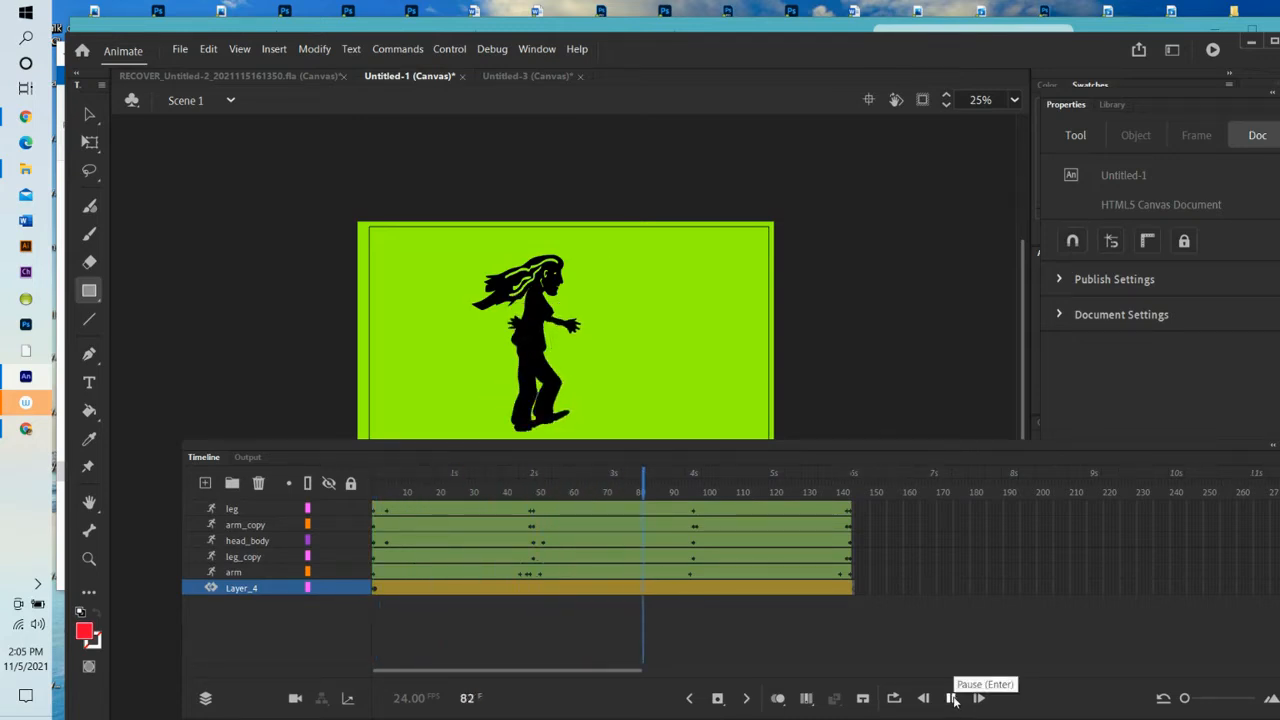
left_click(953, 700)
left_click_drag(705, 490, 332, 484)
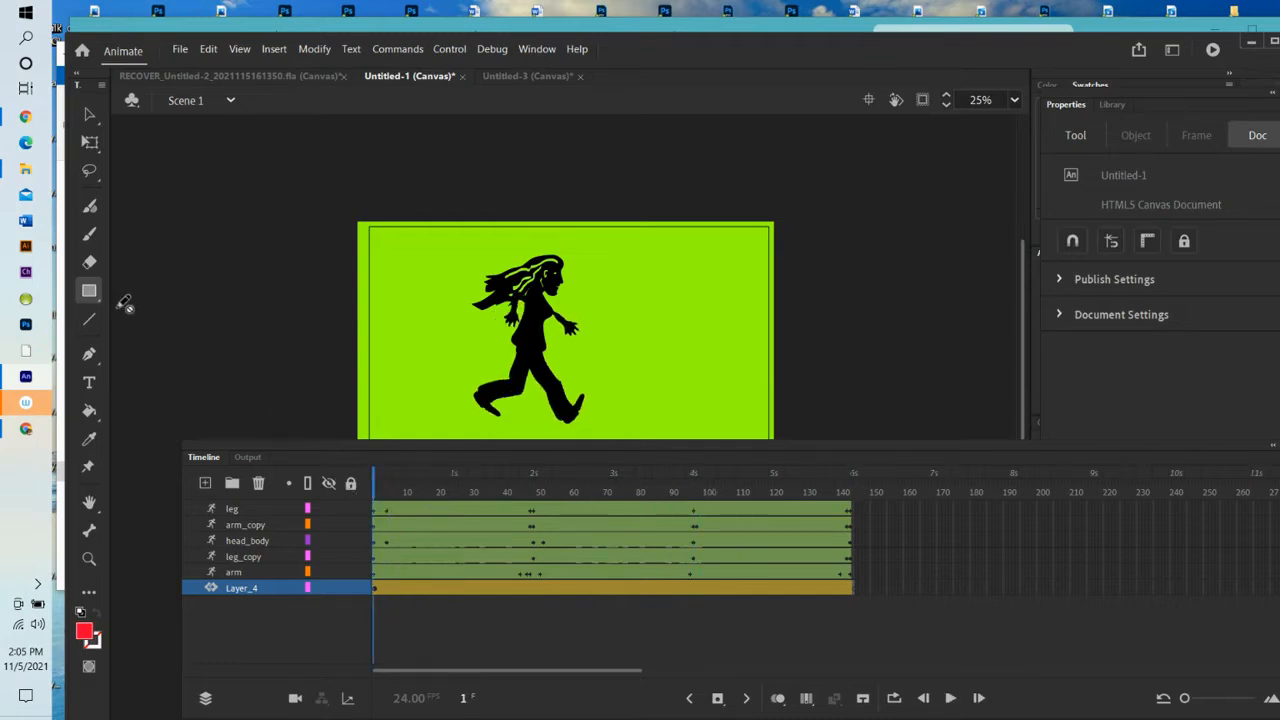
- Switch to the Untitled-3 document and play its armature animation from the first frame
left_click(511, 80)
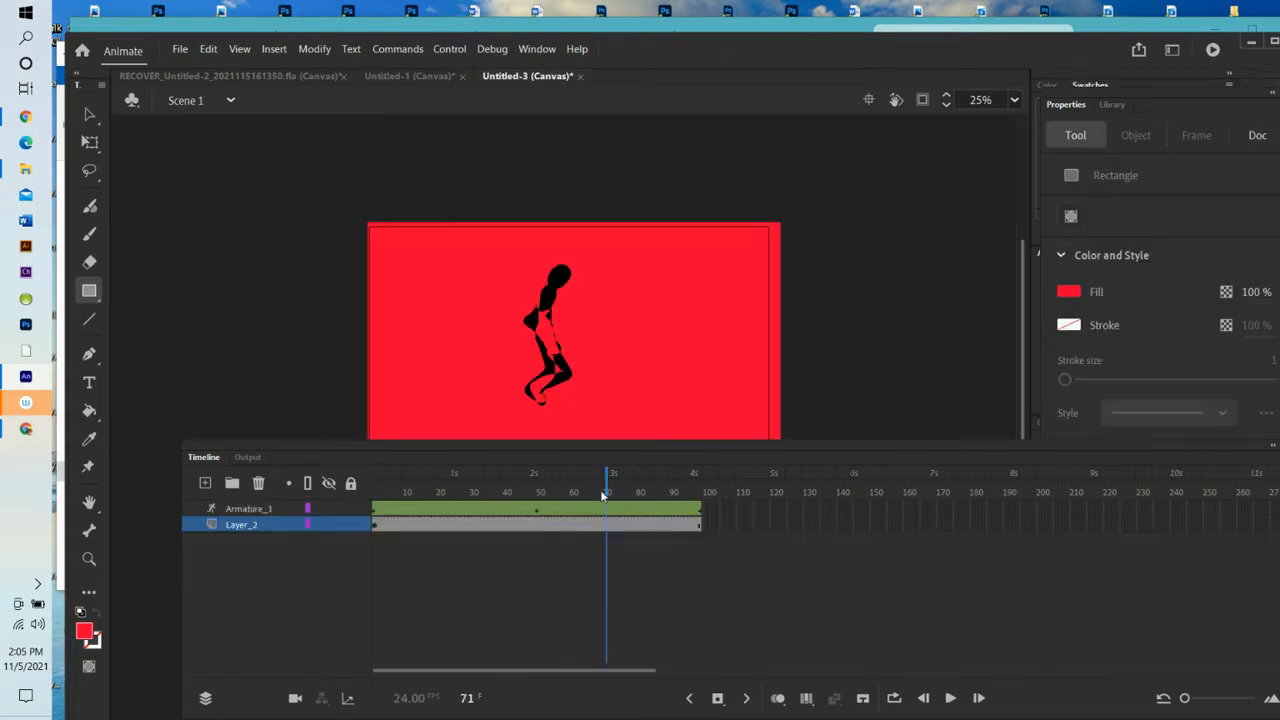
left_click_drag(606, 494, 308, 466)
left_click(950, 698)
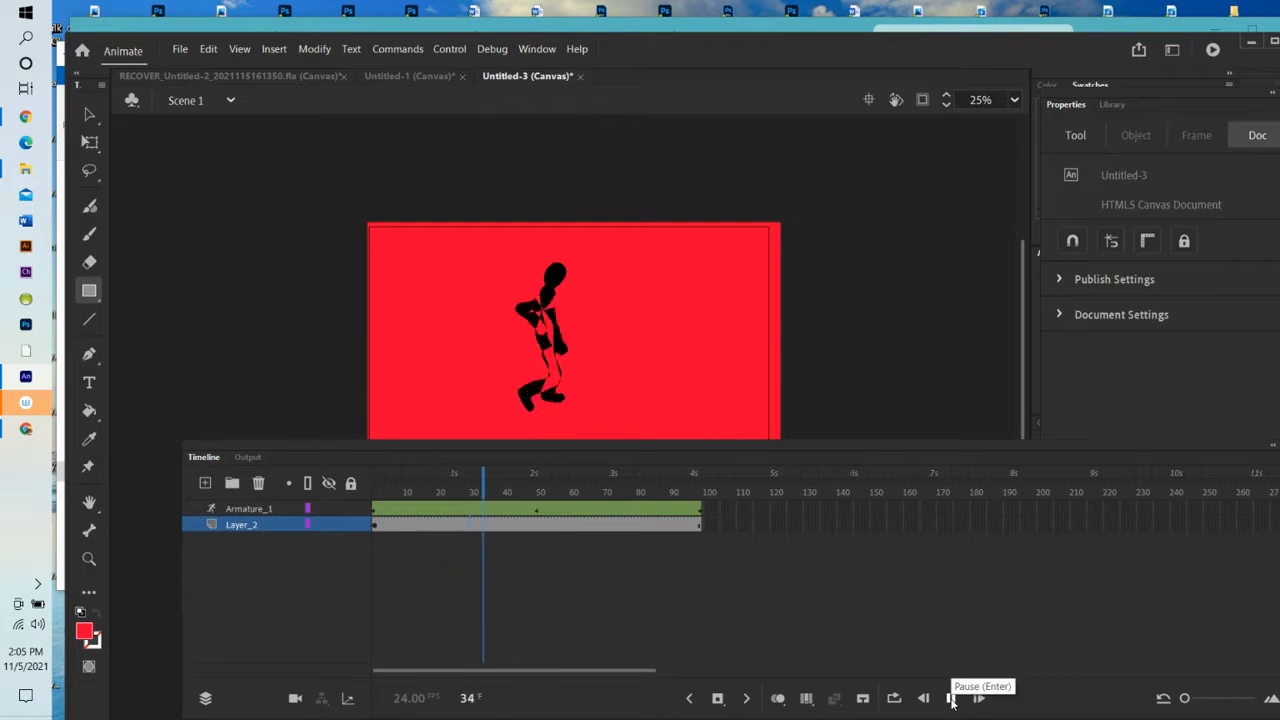
left_click(950, 698)
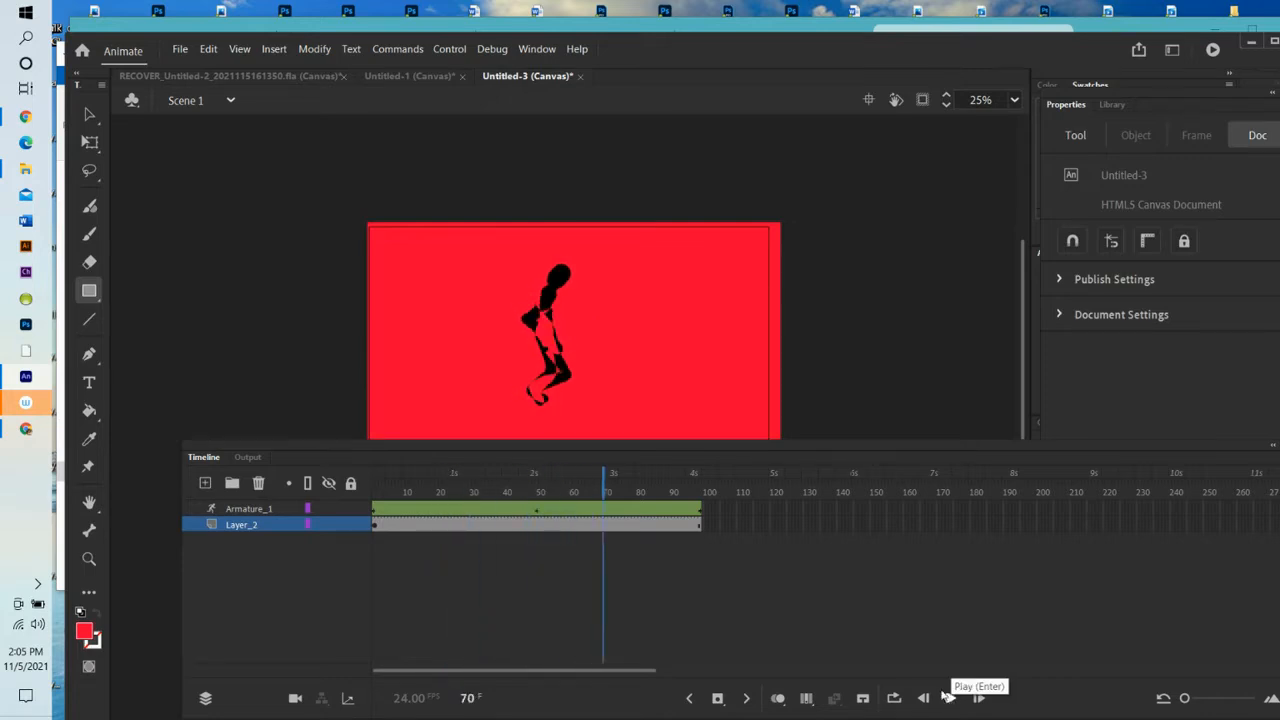
- Create a new Full HD character animation document, 1920 x 1080 at 24 fps, for HTML5 Canvas
left_click(443, 80)
left_click(184, 52)
left_click(208, 69)
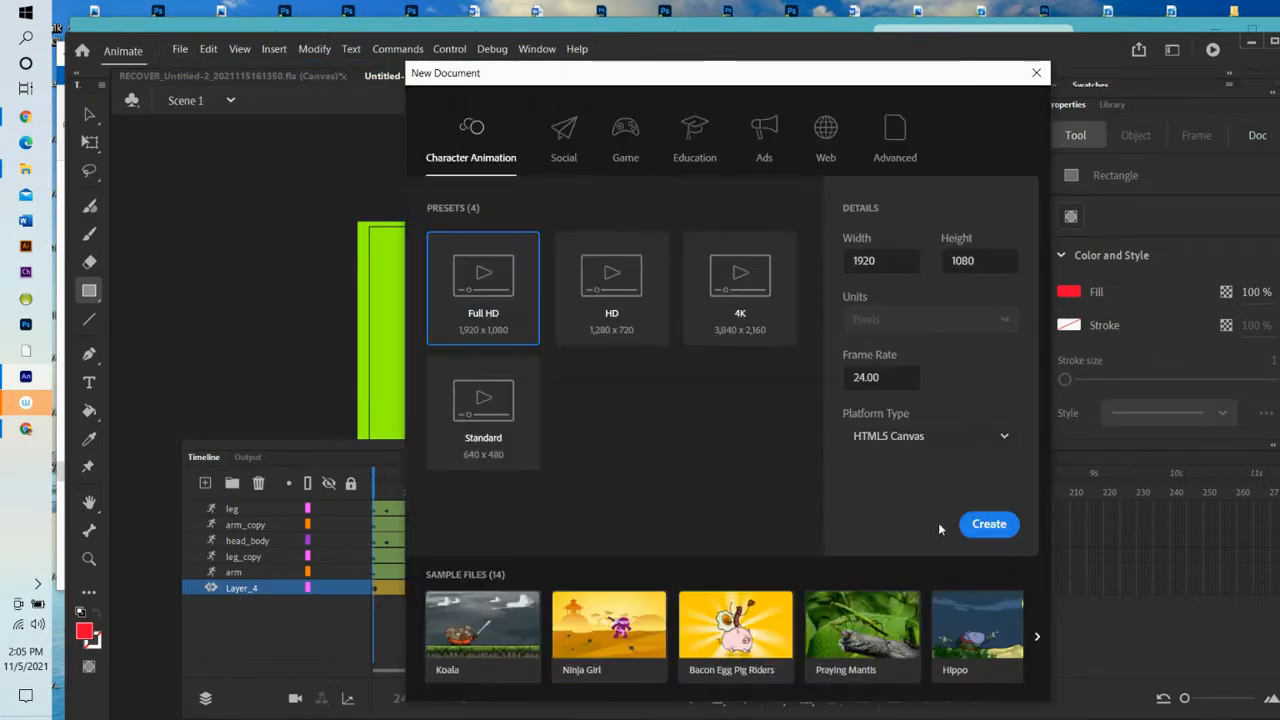
left_click(1002, 529)
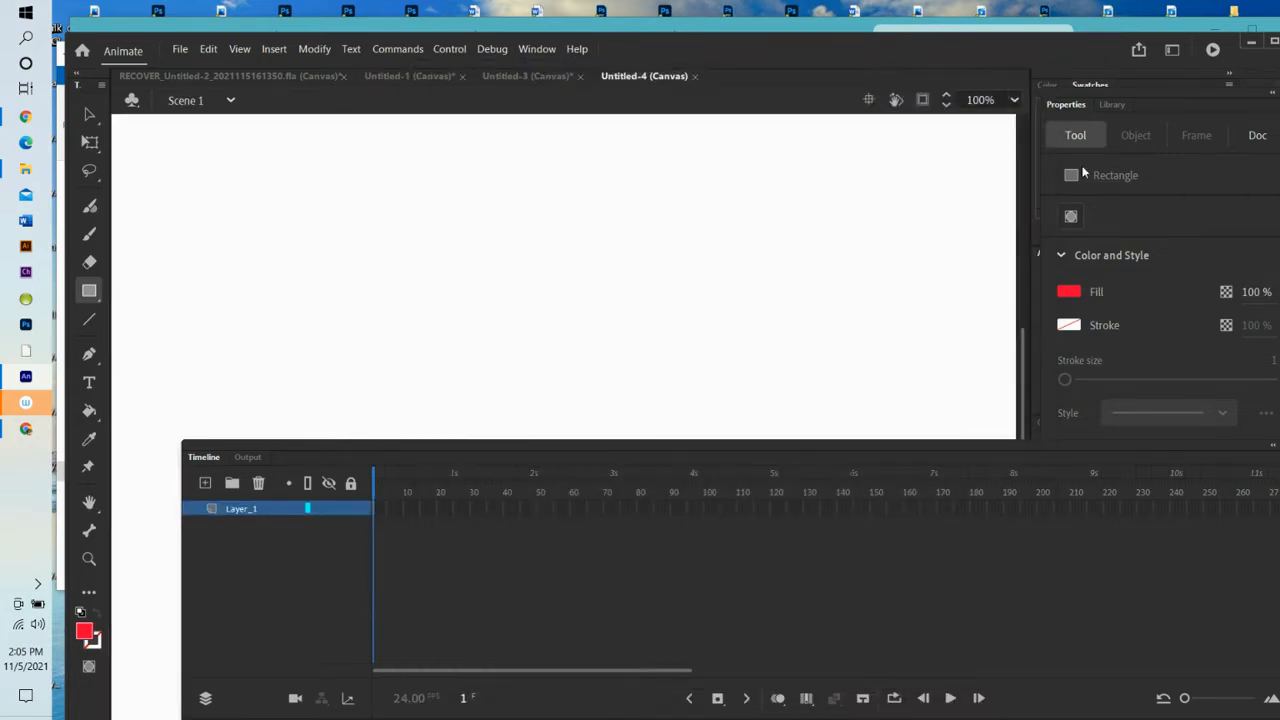
- Set the stage zoom to 50% and move the Timeline lower so more of the stage is uncovered
left_click(1015, 100)
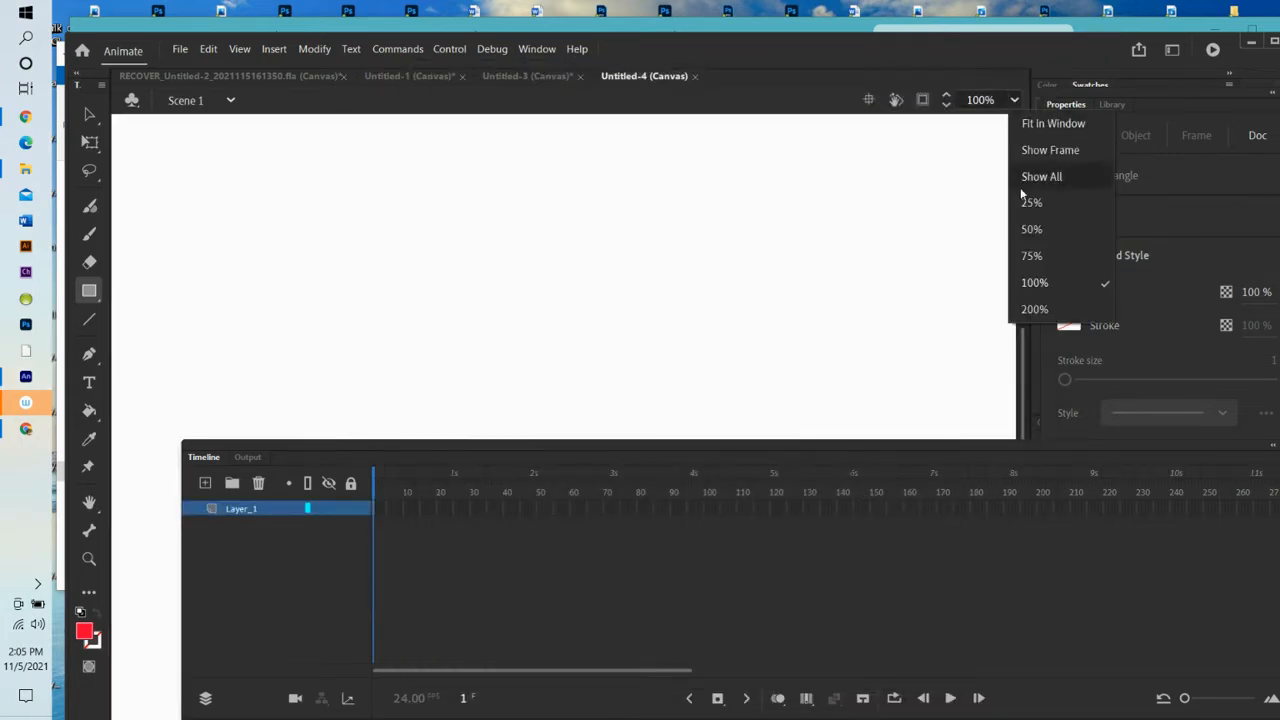
left_click(1032, 230)
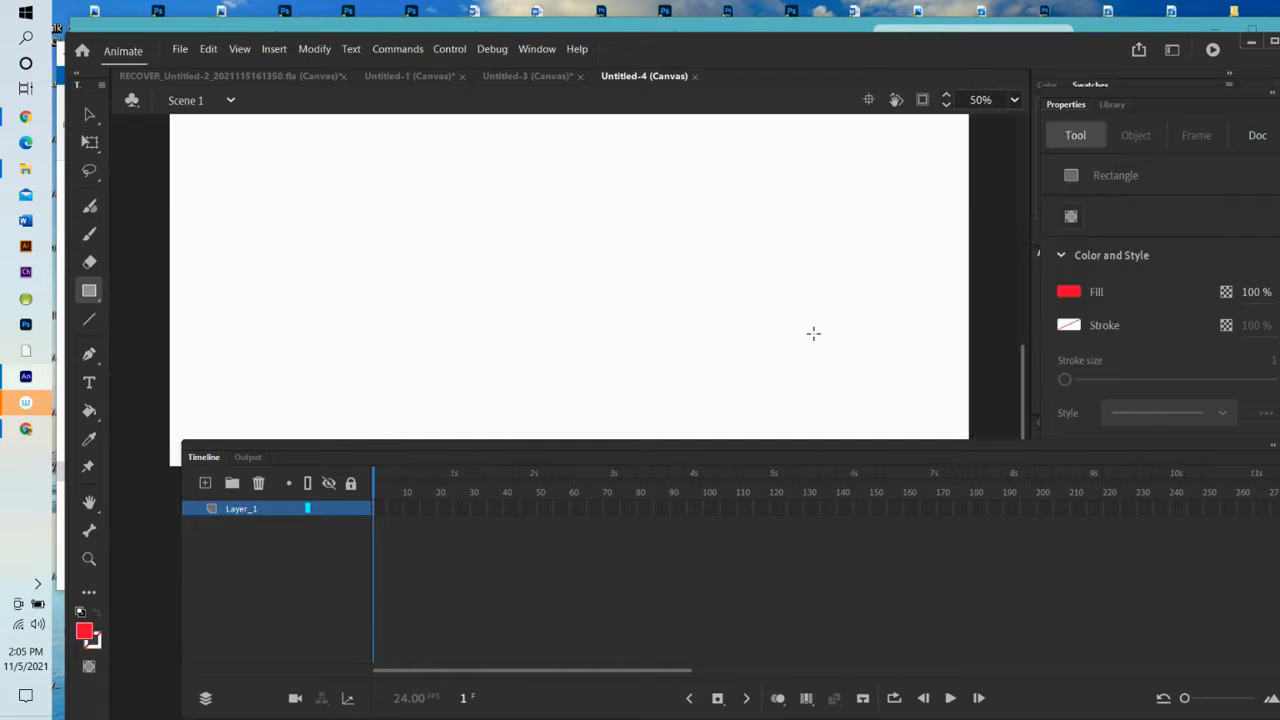
left_click_drag(730, 450, 651, 529)
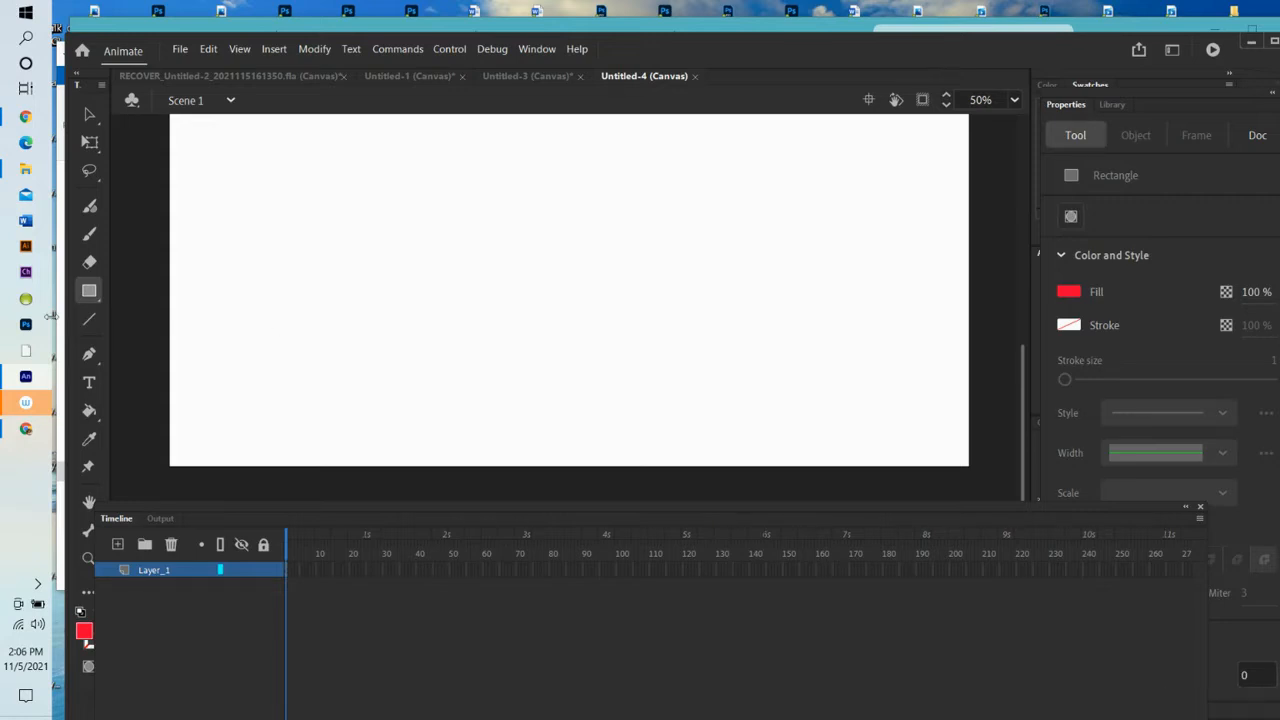
- Set up the Classic Brush with a black #000000 fill and a size of 3
left_click(89, 233)
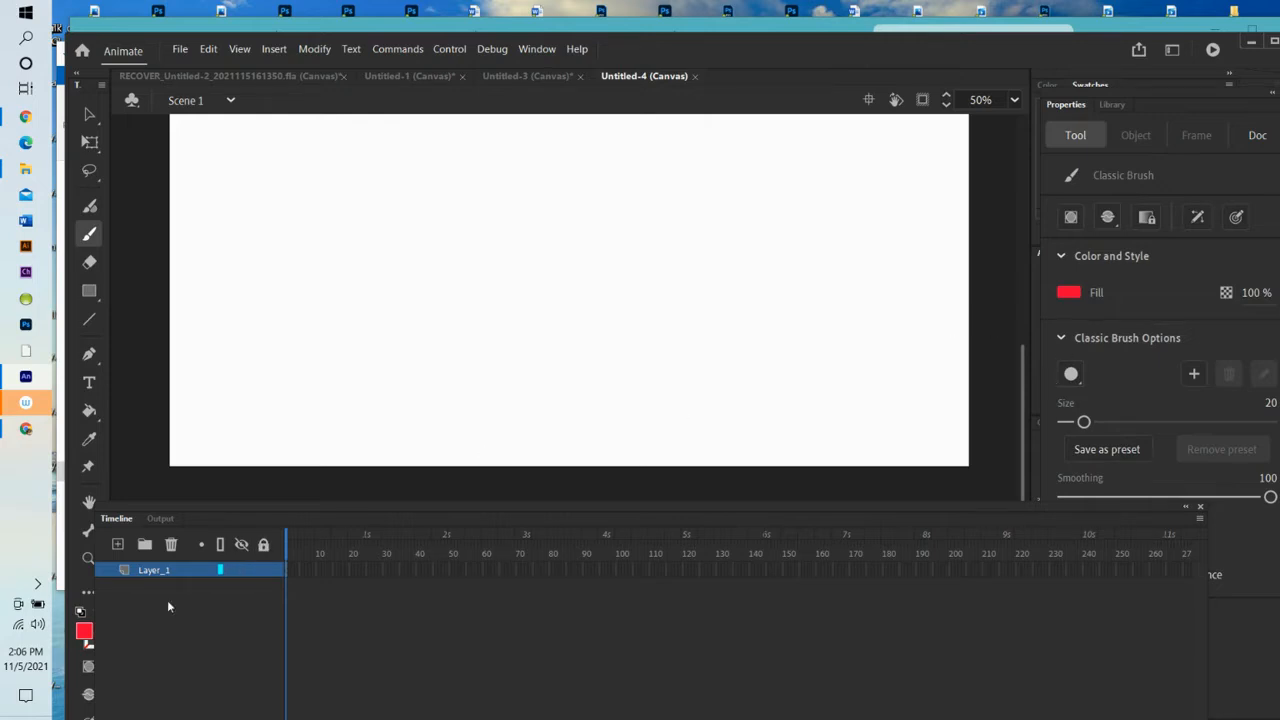
left_click(84, 631)
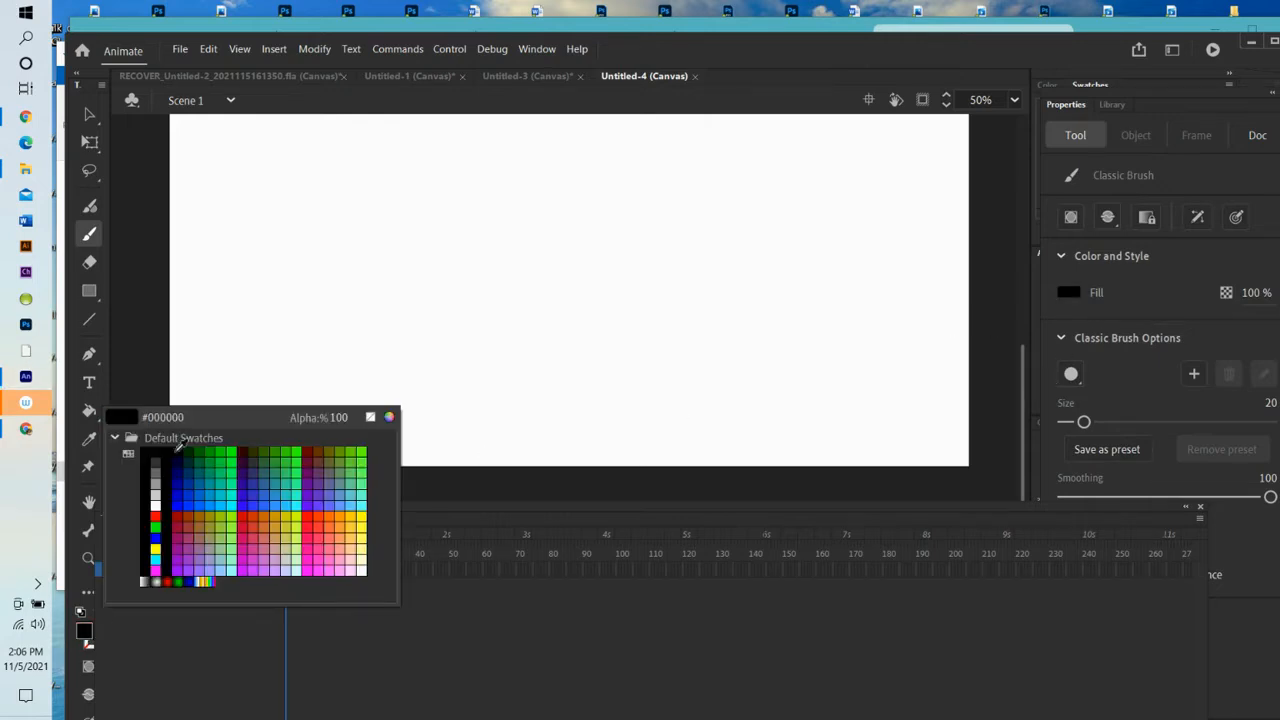
left_click(155, 453)
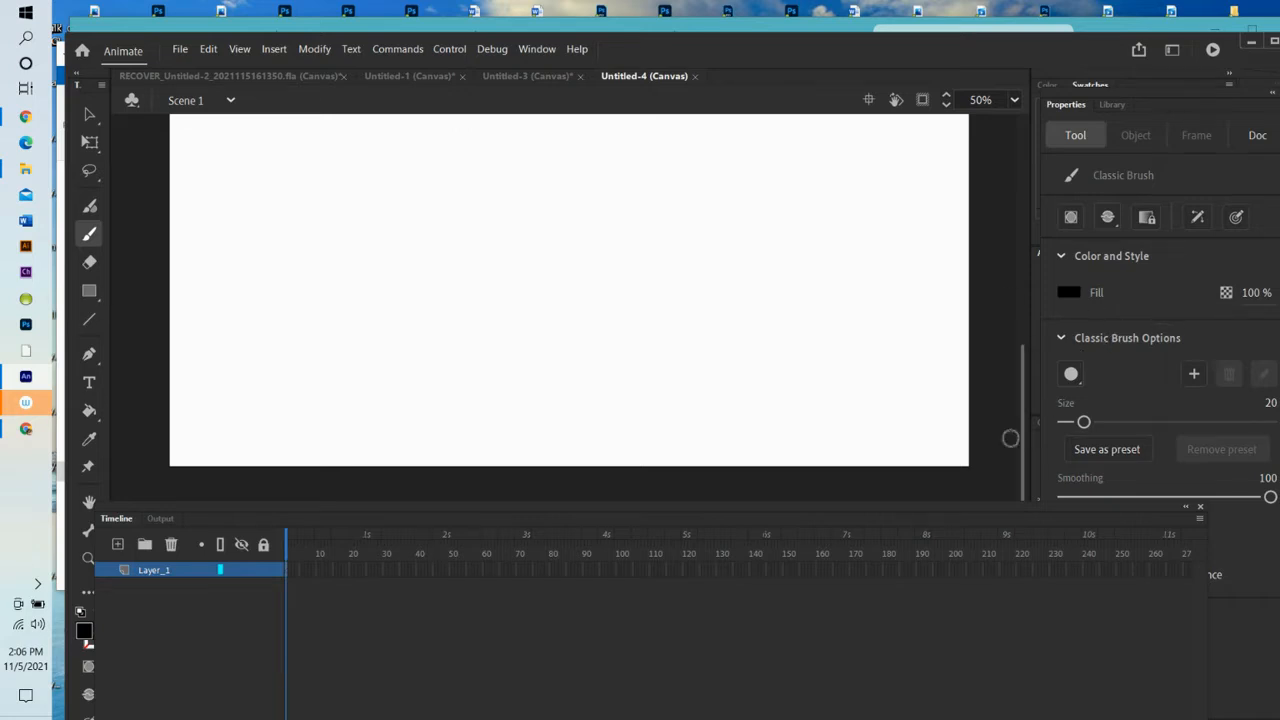
mouse_move(1082, 424)
left_mouse_down()
mouse_move(1062, 405)
mouse_move(1065, 422)
left_mouse_up()
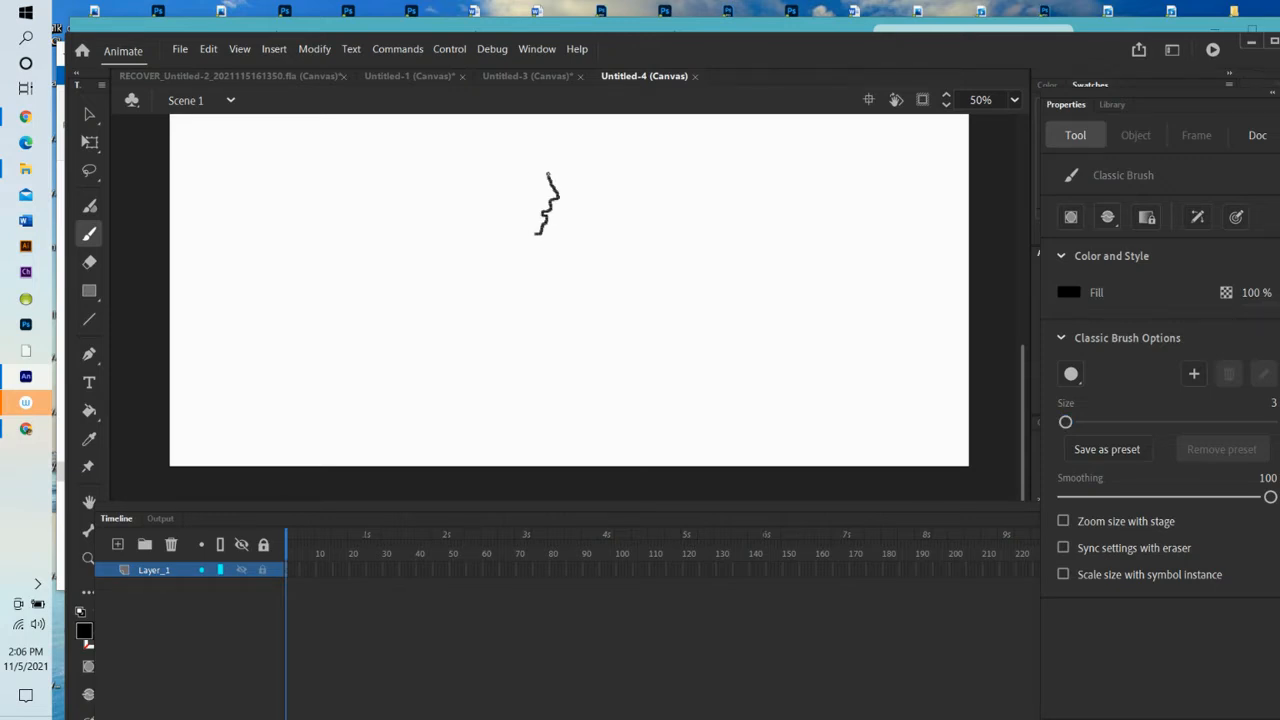
- Draw the outline of a woman's head facing right, with a jawline and long wavy hair trailing behind
mouse_move(510, 215)
left_mouse_down()
mouse_move(542, 172)
mouse_move(494, 227)
left_mouse_up()
mouse_move(543, 172)
left_mouse_down()
mouse_move(492, 176)
mouse_move(472, 214)
mouse_move(472, 272)
left_mouse_up()
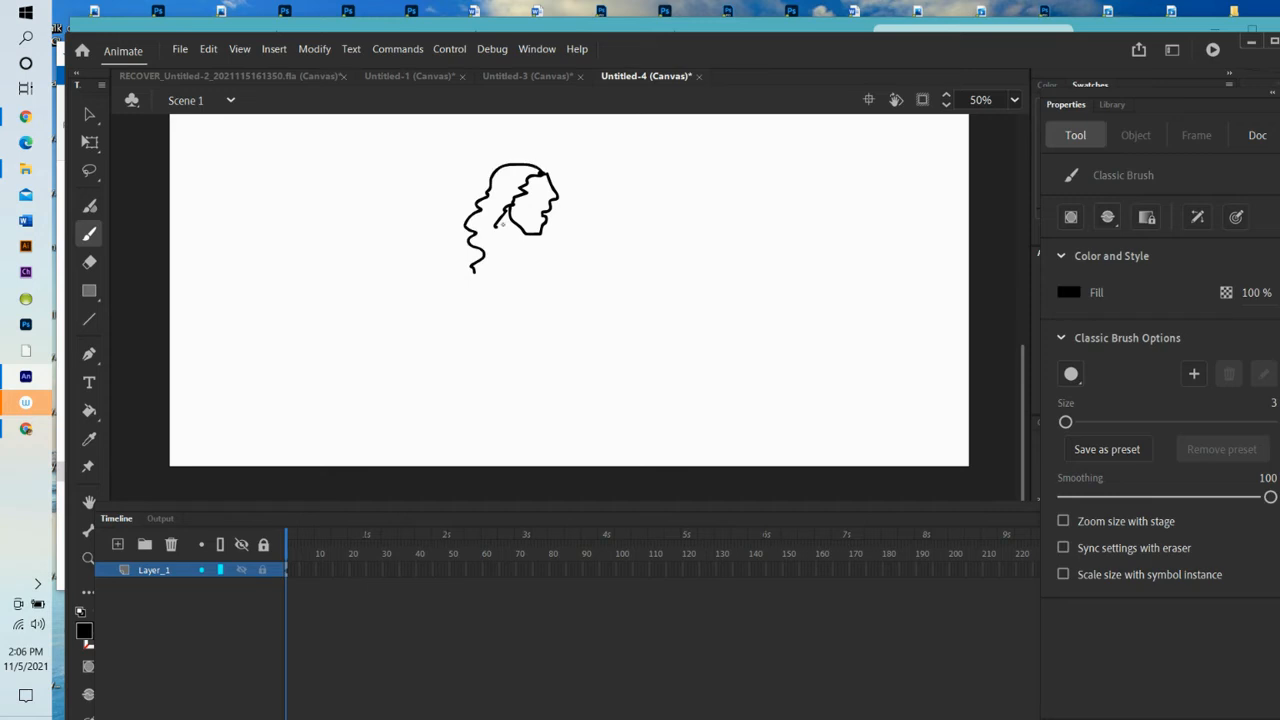
mouse_move(495, 230)
left_mouse_down()
mouse_move(468, 280)
mouse_move(438, 270)
mouse_move(455, 265)
mouse_move(468, 212)
left_mouse_up()
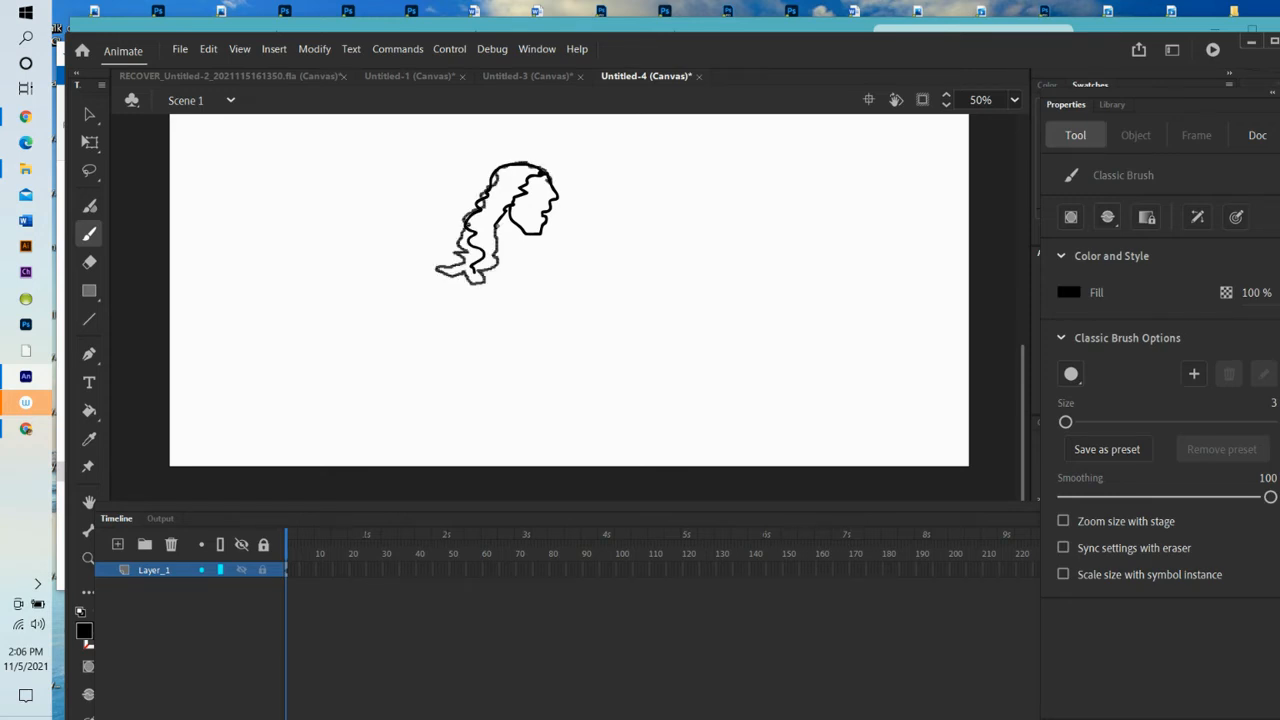
left_click_drag(540, 181, 531, 180)
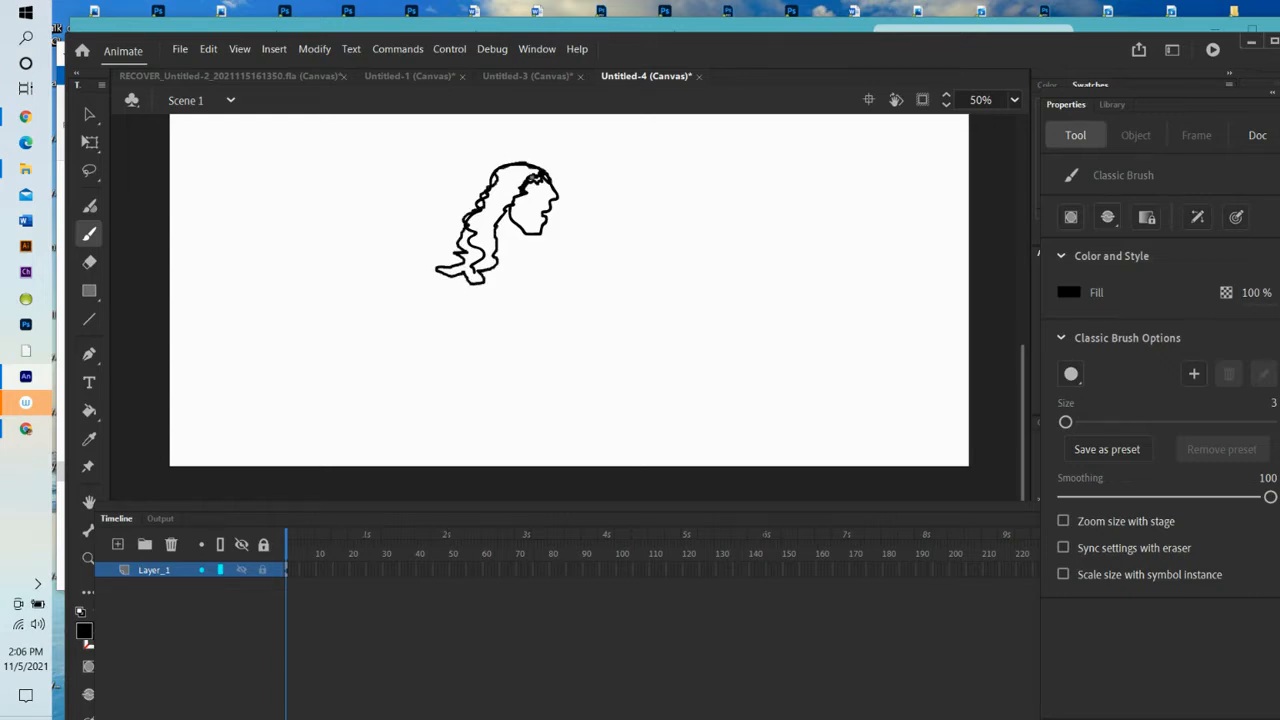
- Fill the hair outline with black using the Paint Bucket and erase thin wavy strand highlights through it
left_click(89, 410)
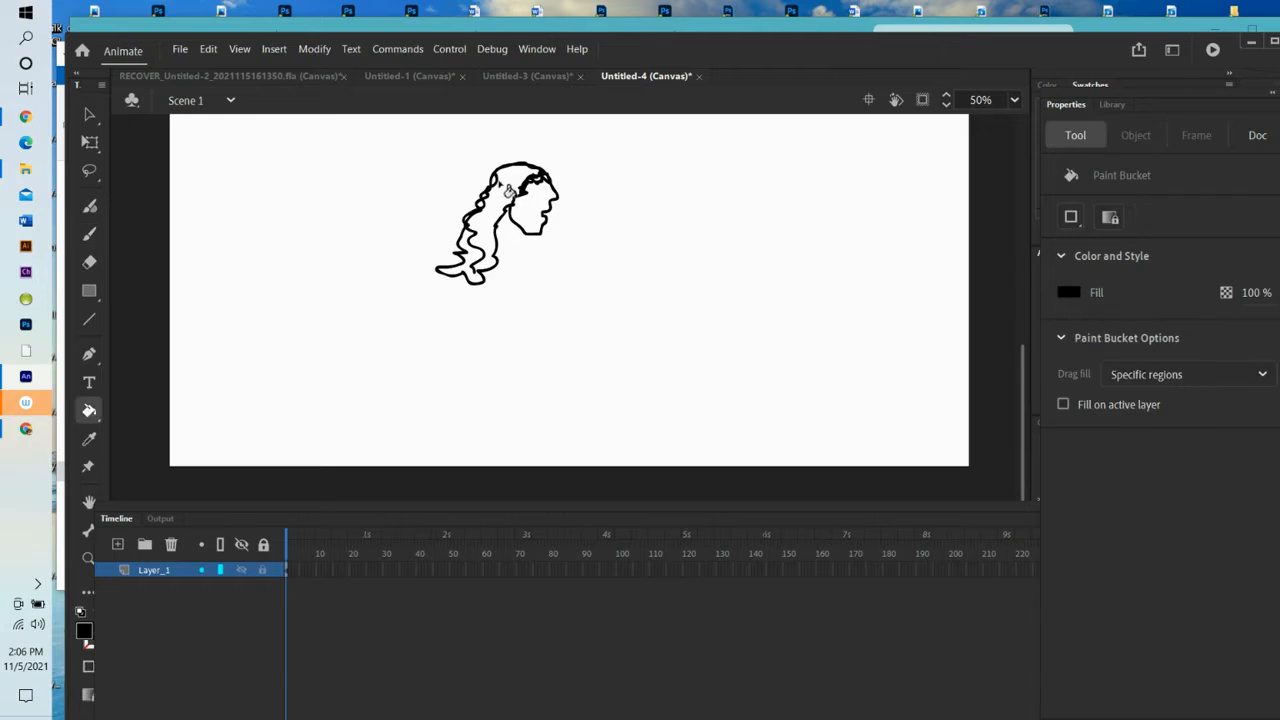
left_click(518, 194)
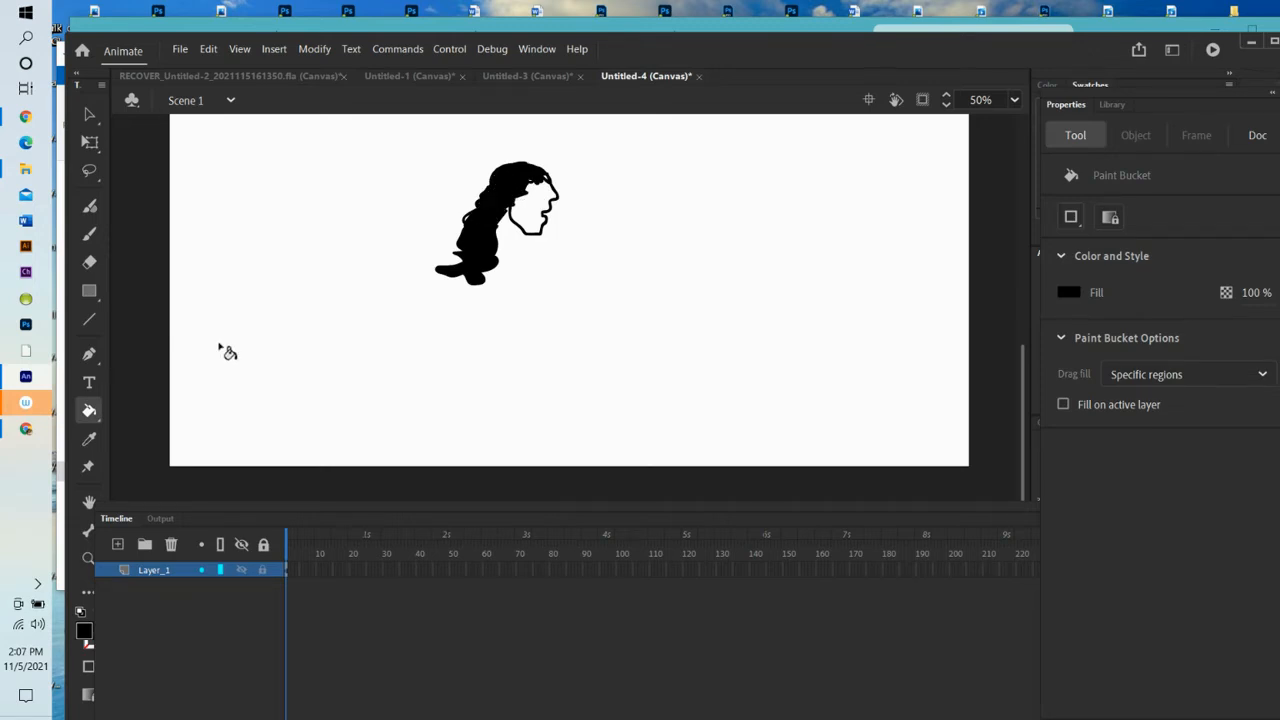
left_click(90, 262)
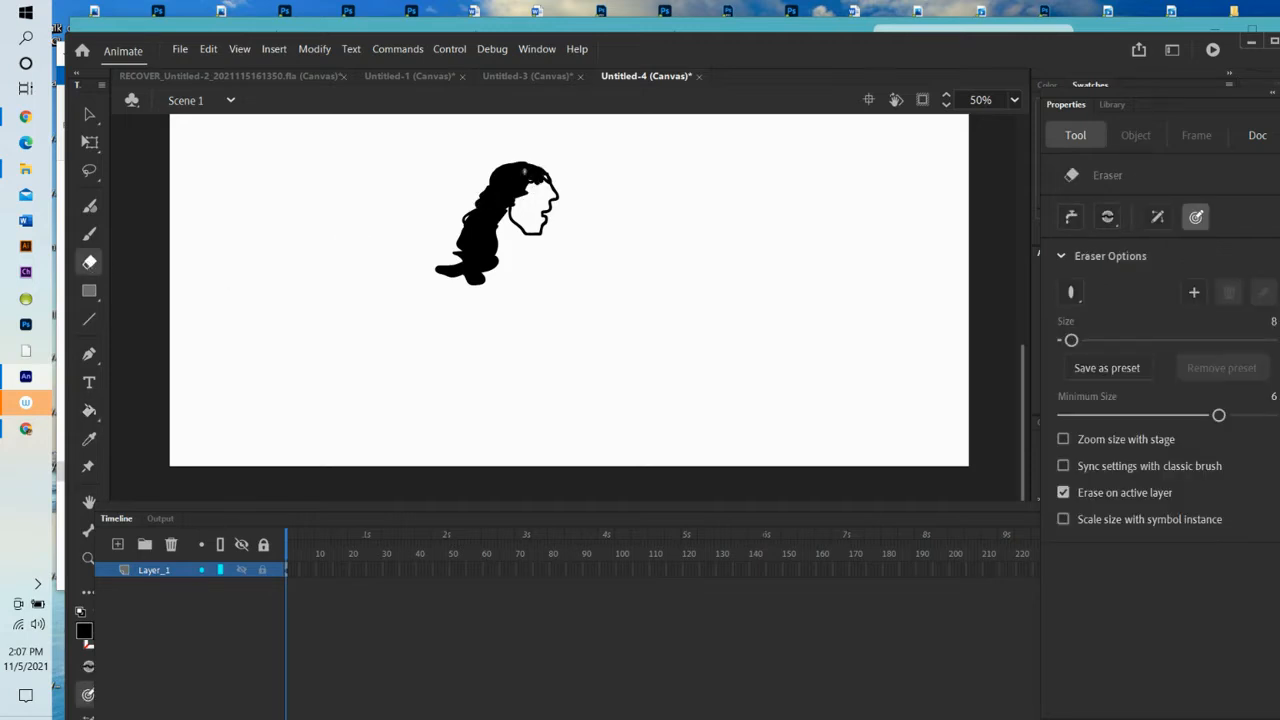
left_click_drag(504, 187, 472, 245)
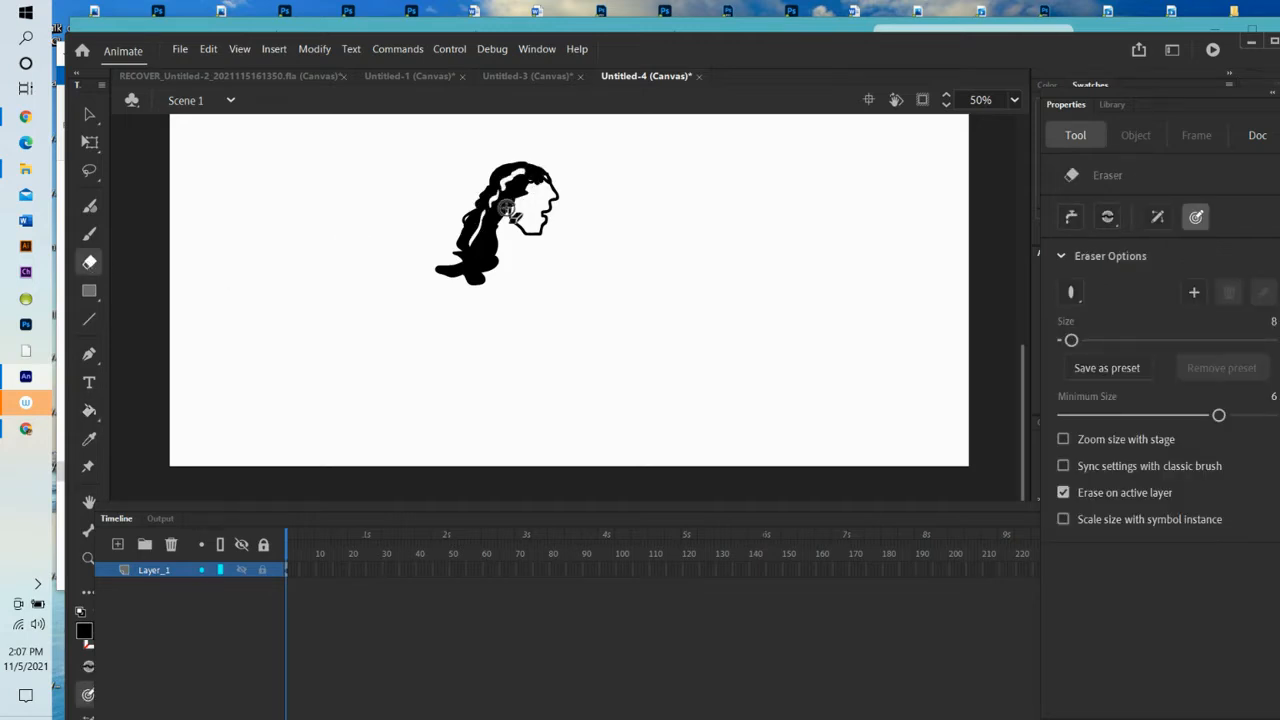
mouse_move(517, 184)
left_mouse_down()
mouse_move(478, 262)
mouse_move(463, 263)
left_mouse_up()
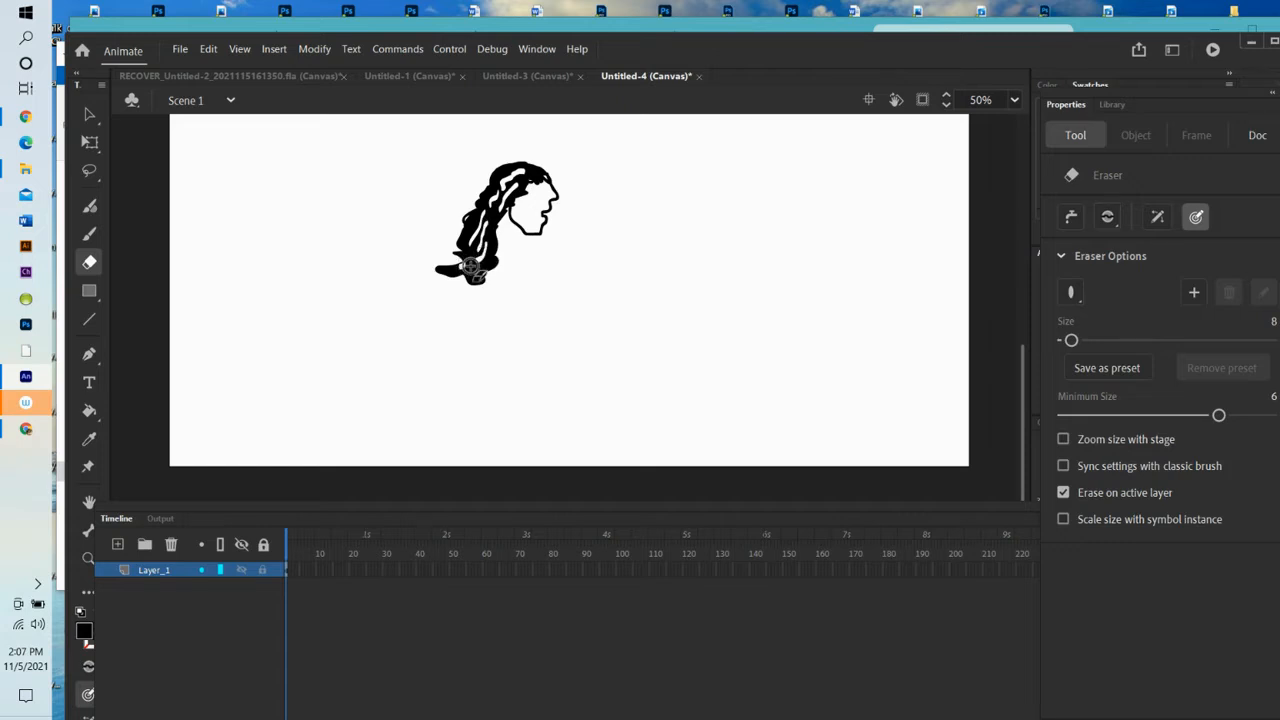
- Fill the face with black and brush extra hair along the crown above the forehead
left_click(89, 410)
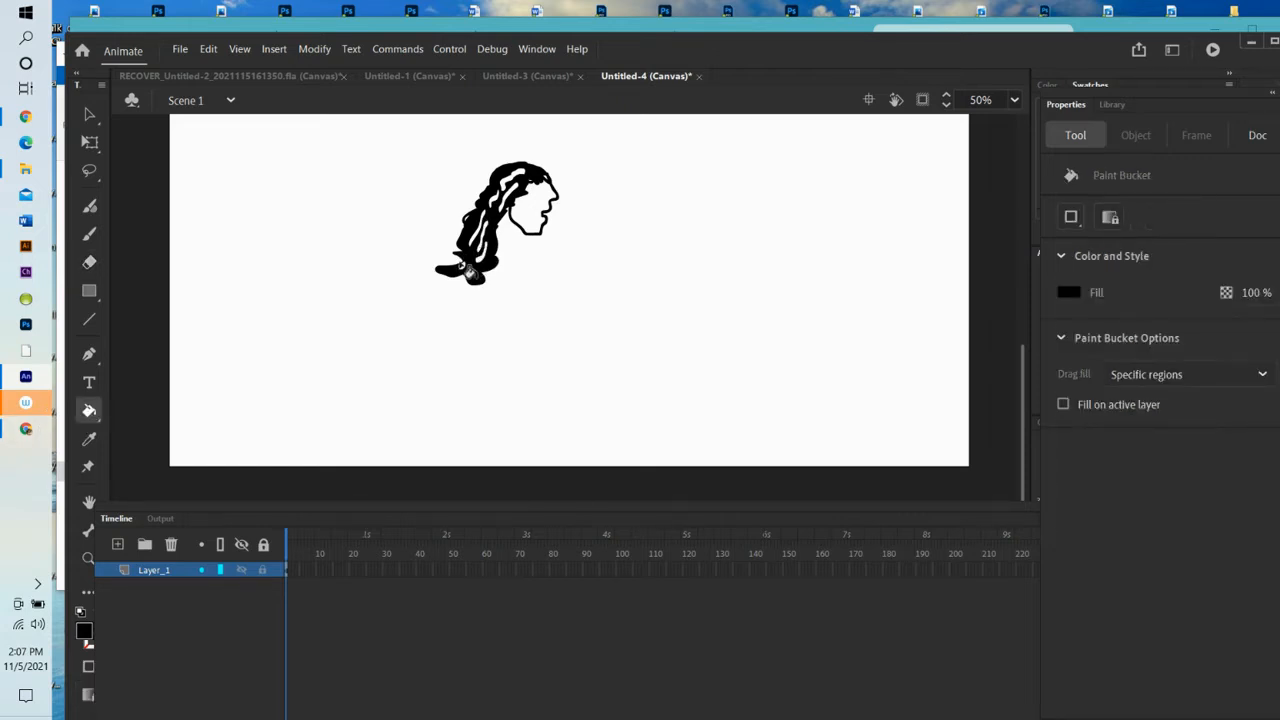
left_click(538, 211)
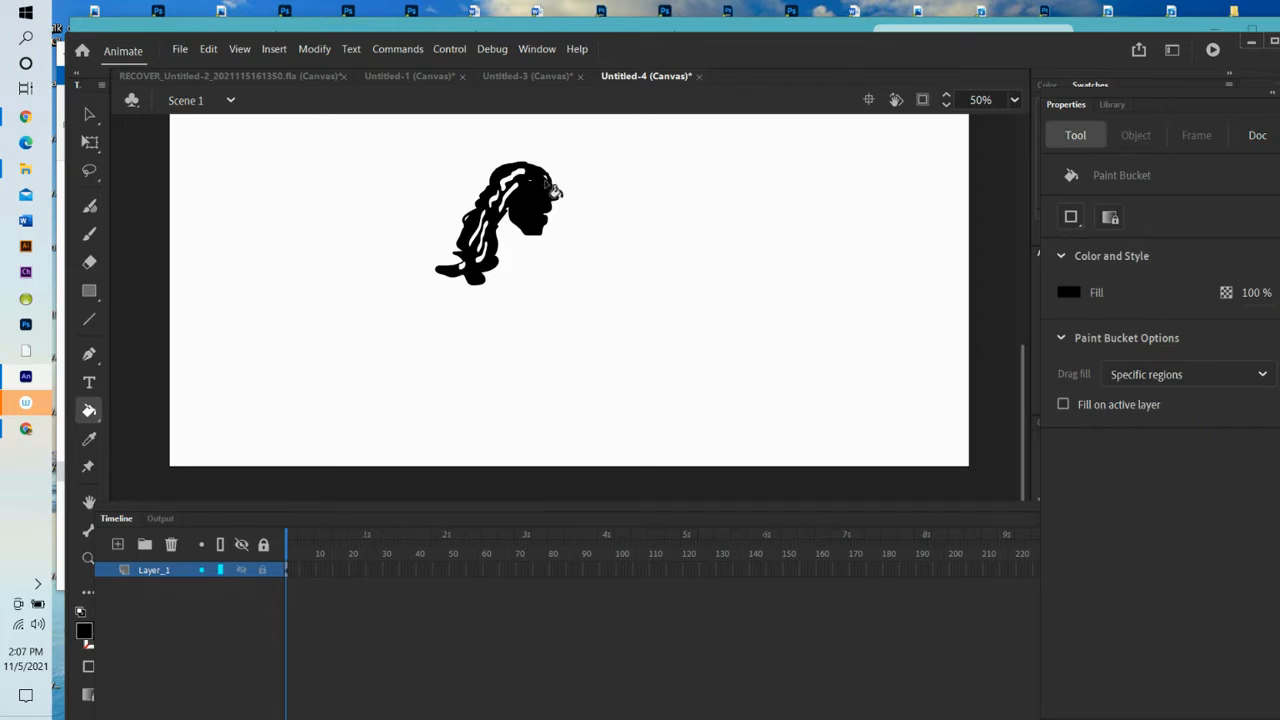
left_click(89, 233)
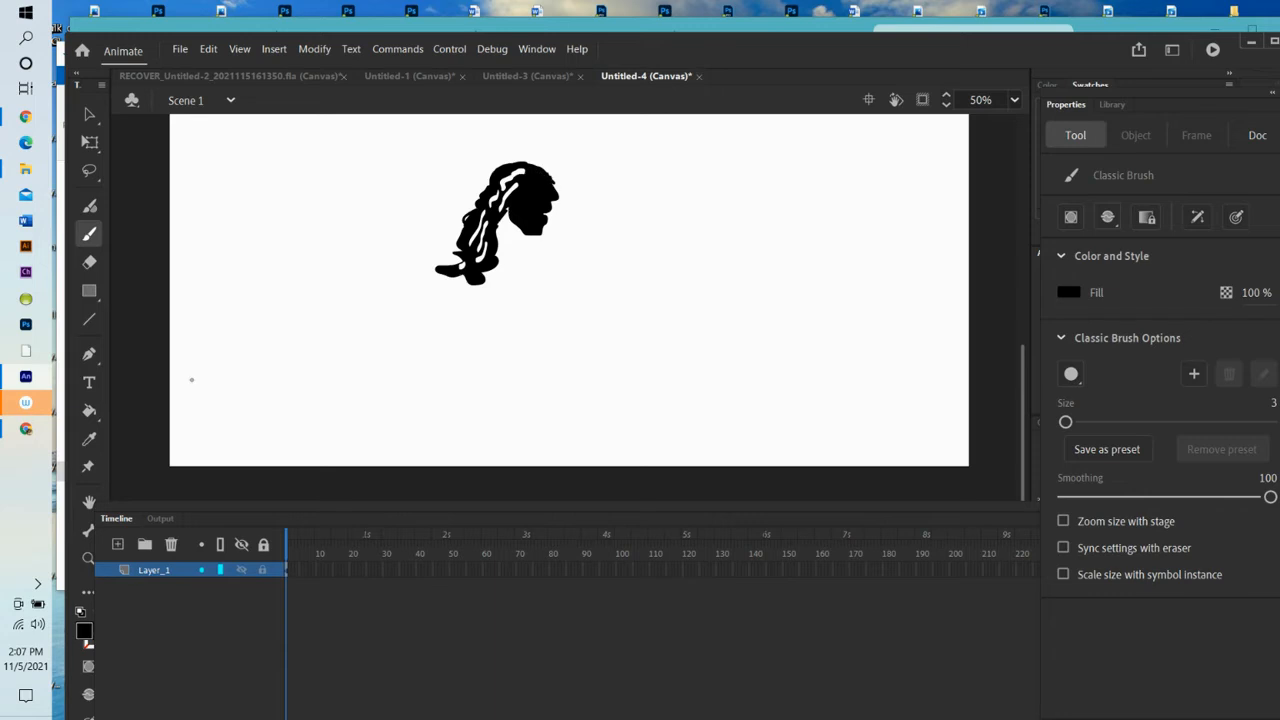
left_click(89, 262)
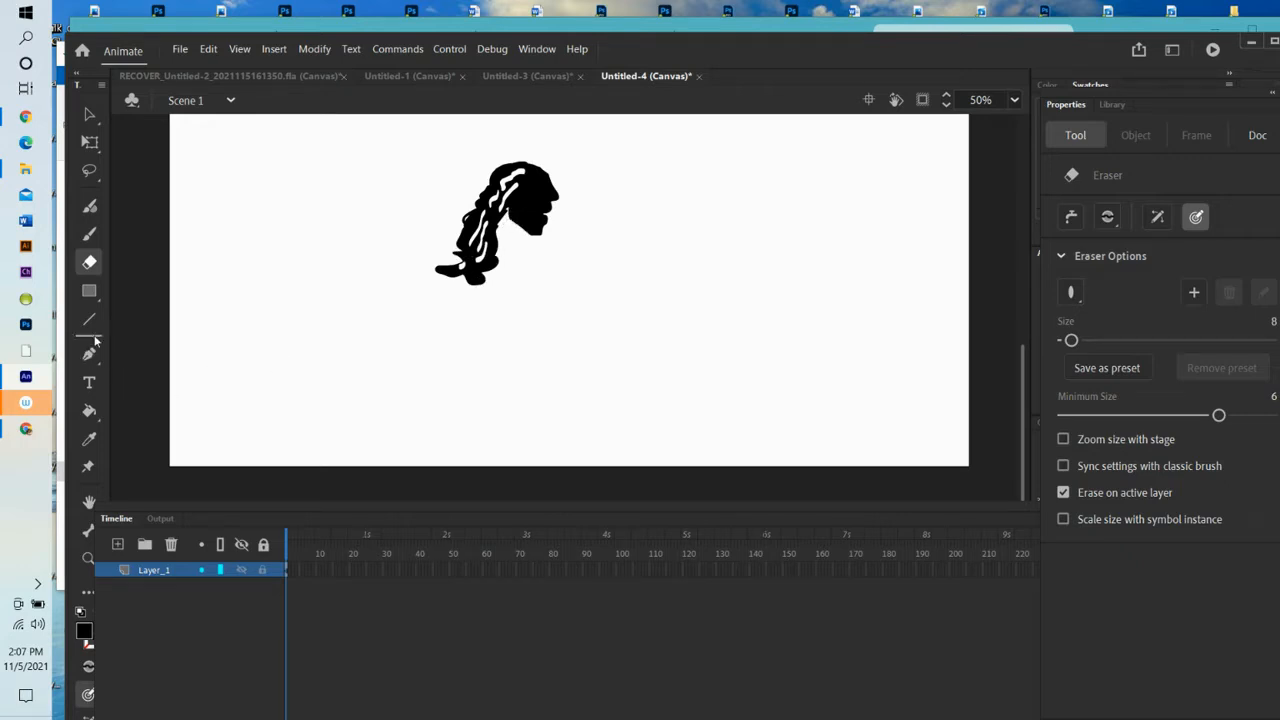
left_click(89, 233)
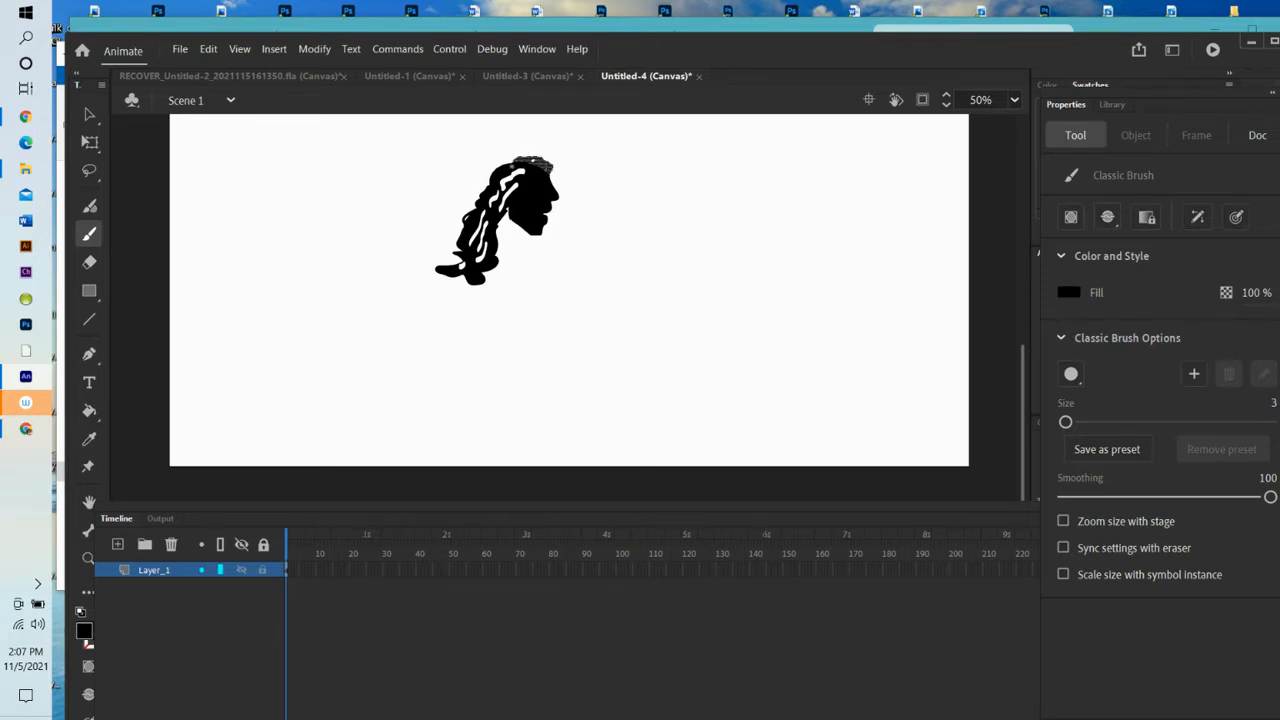
left_click_drag(512, 166, 546, 170)
- Erase a small white eye shape in the face and add its dark detail with the Classic Brush
left_click(89, 262)
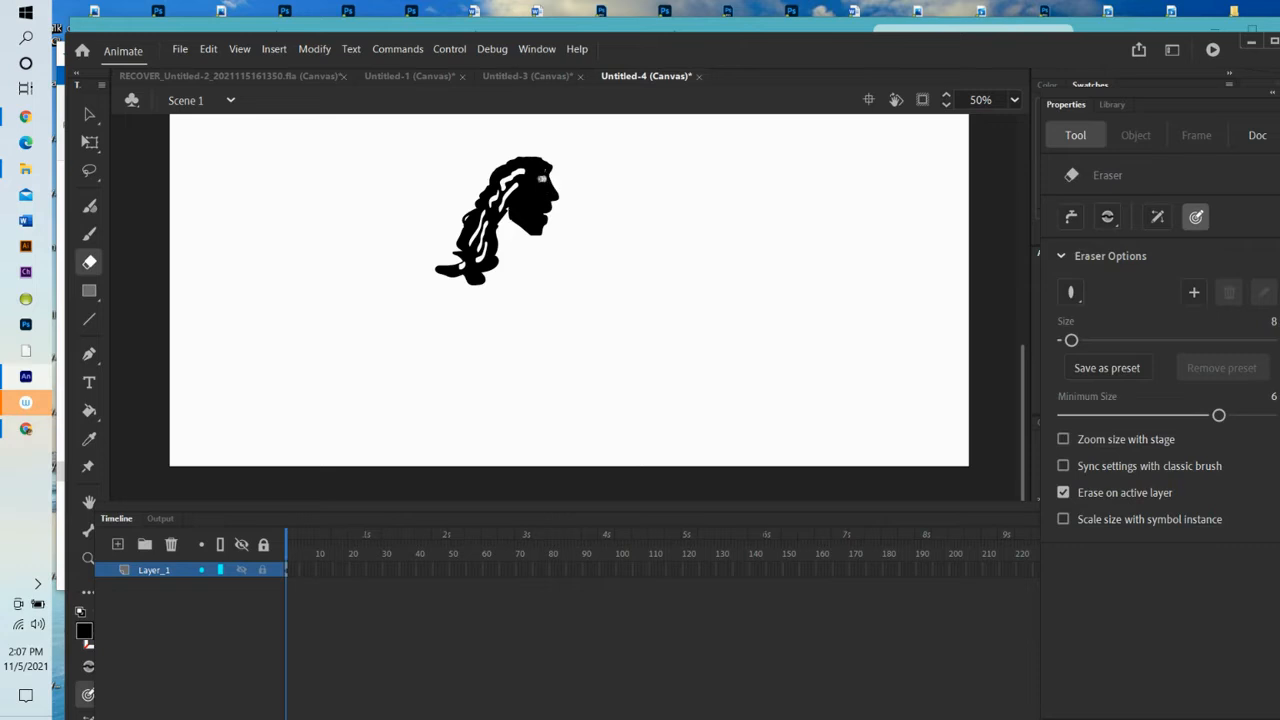
left_click_drag(540, 179, 544, 192)
left_click(89, 236)
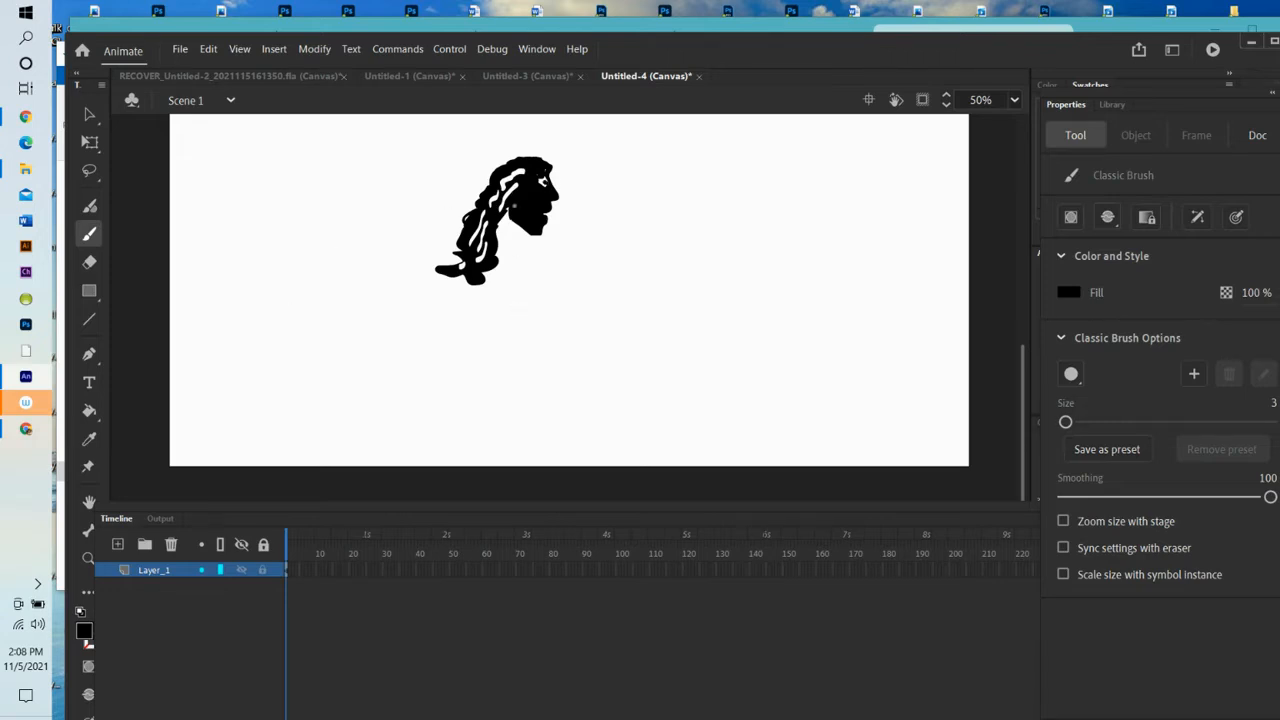
- Erase a curved white ear shape at the side of the head and paint its inner detail in black
key("e")
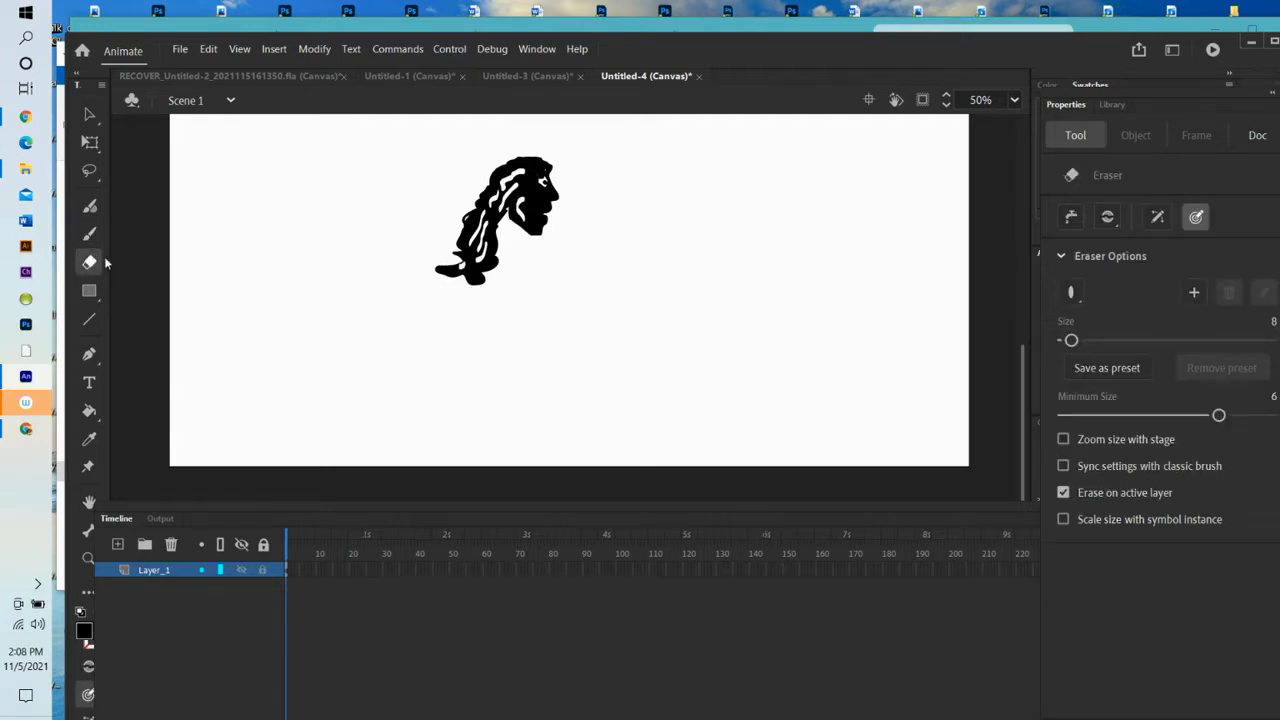
left_click(89, 233)
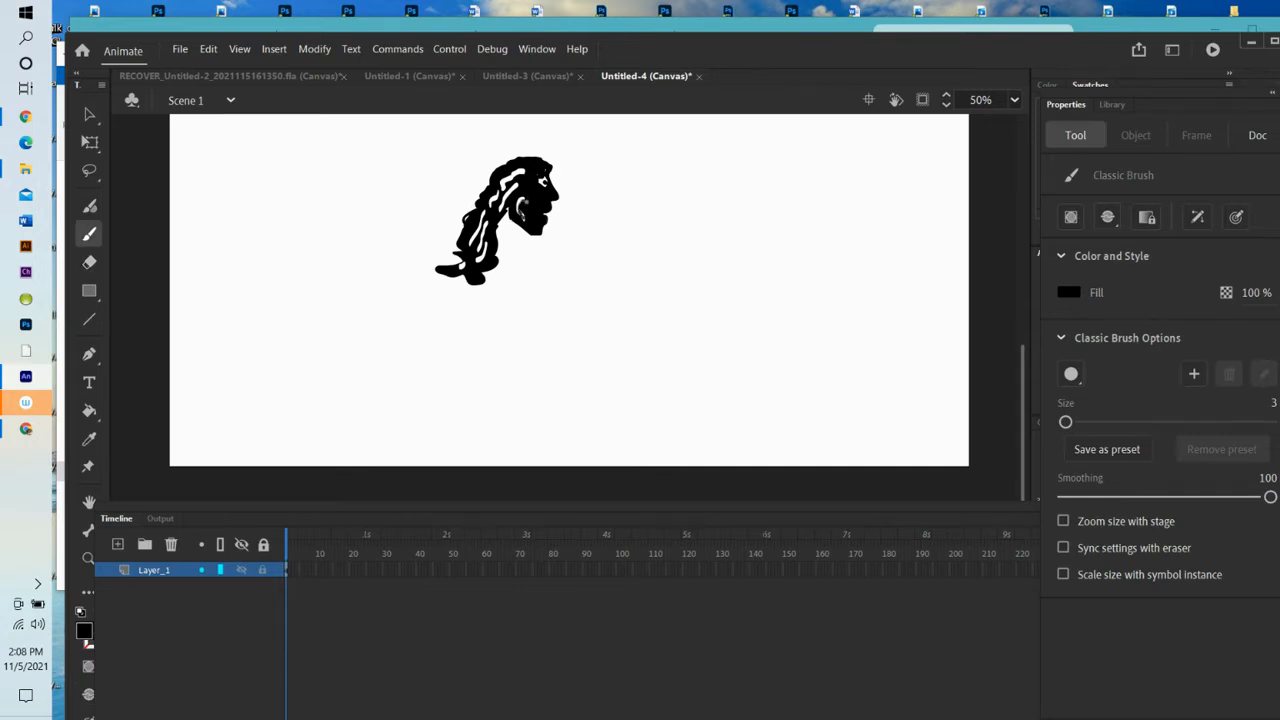
left_click_drag(520, 200, 526, 220)
- Draw the neck lines below the jaw and erase the hair's edge nearest the neck to thin it
mouse_move(526, 236)
left_mouse_down()
mouse_move(506, 237)
mouse_move(527, 242)
left_mouse_up()
key("e")
left_click_drag(500, 228, 481, 284)
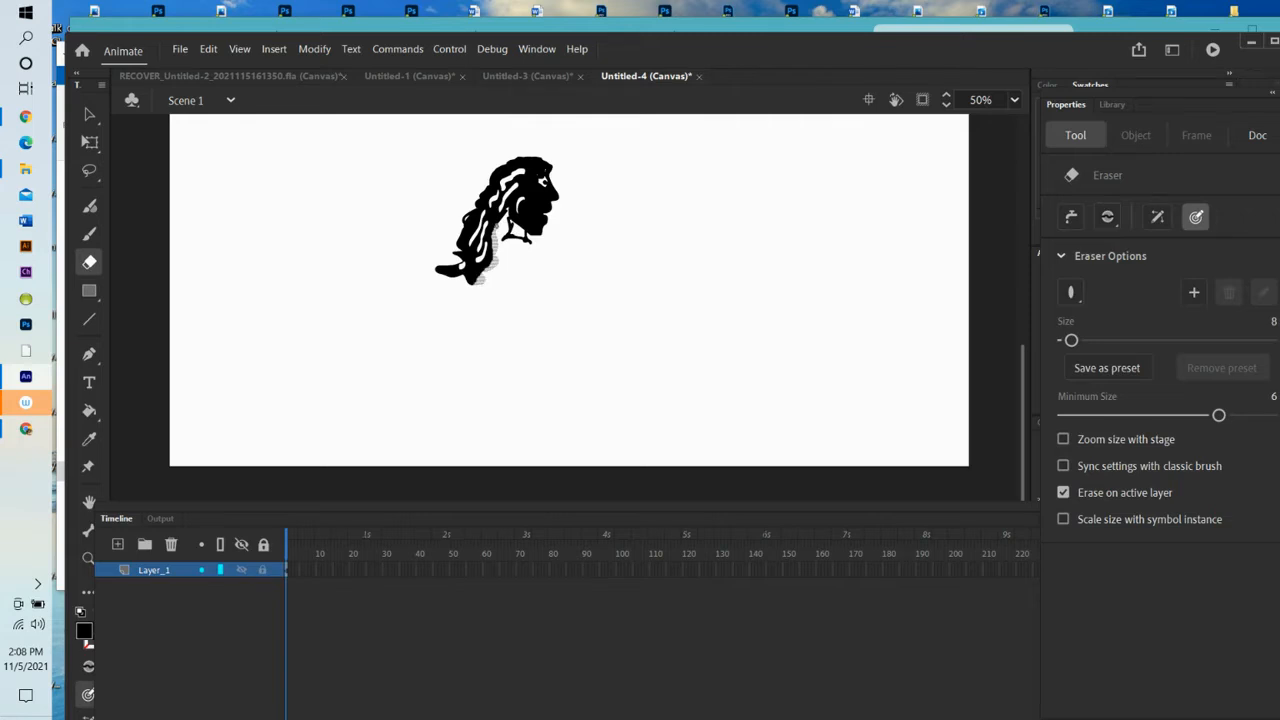
- Trim the hair's inner edge and brush a curved torso outline from the neck down to the hips
left_click_drag(481, 282, 484, 275)
left_click(89, 234)
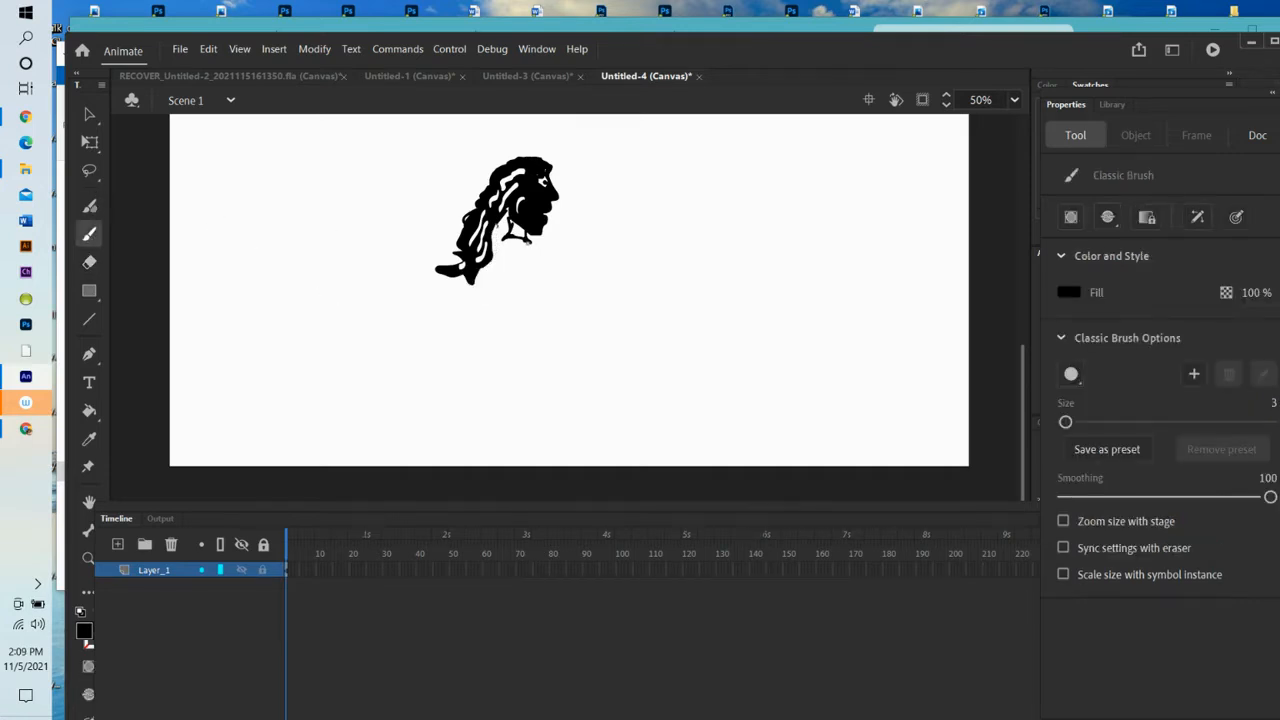
left_click_drag(506, 239, 506, 310)
mouse_move(526, 240)
left_mouse_down()
mouse_move(534, 300)
mouse_move(548, 328)
mouse_move(529, 344)
mouse_move(505, 310)
left_mouse_up()
left_click_drag(502, 245, 502, 238)
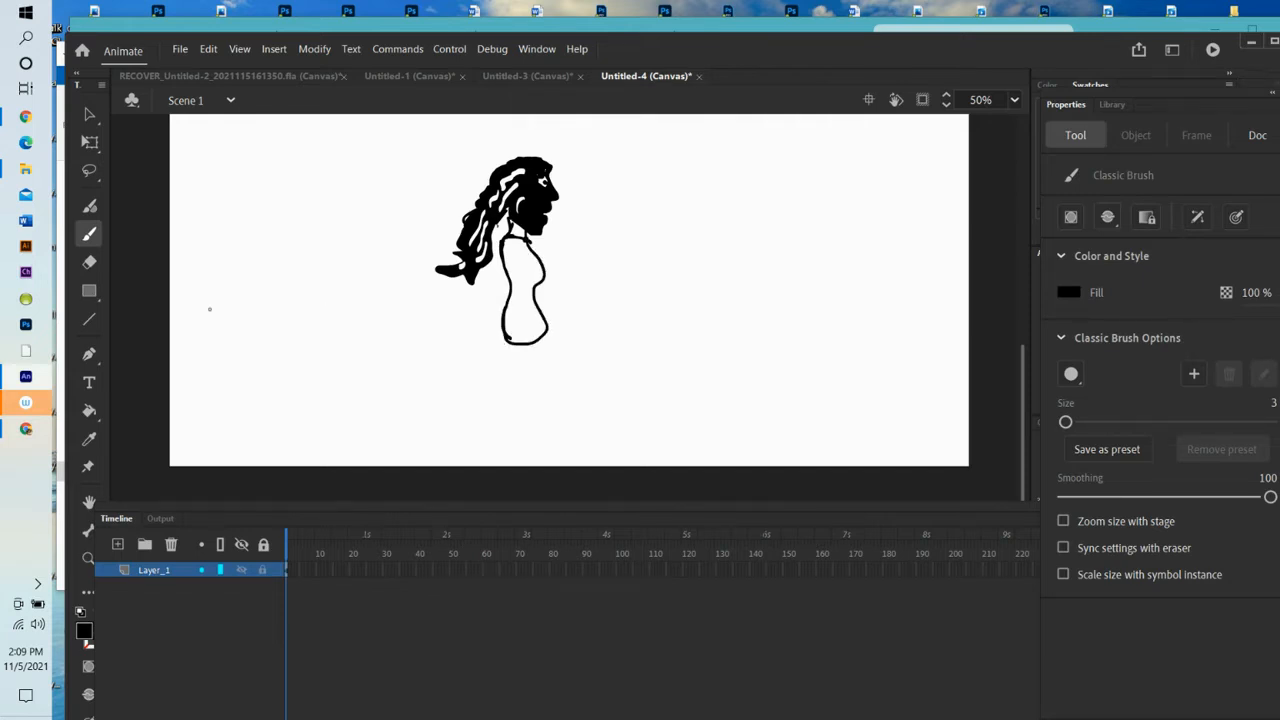
- Fill the torso outline with black and straighten the back's contour with the Classic Brush
left_click(89, 410)
left_click(528, 278)
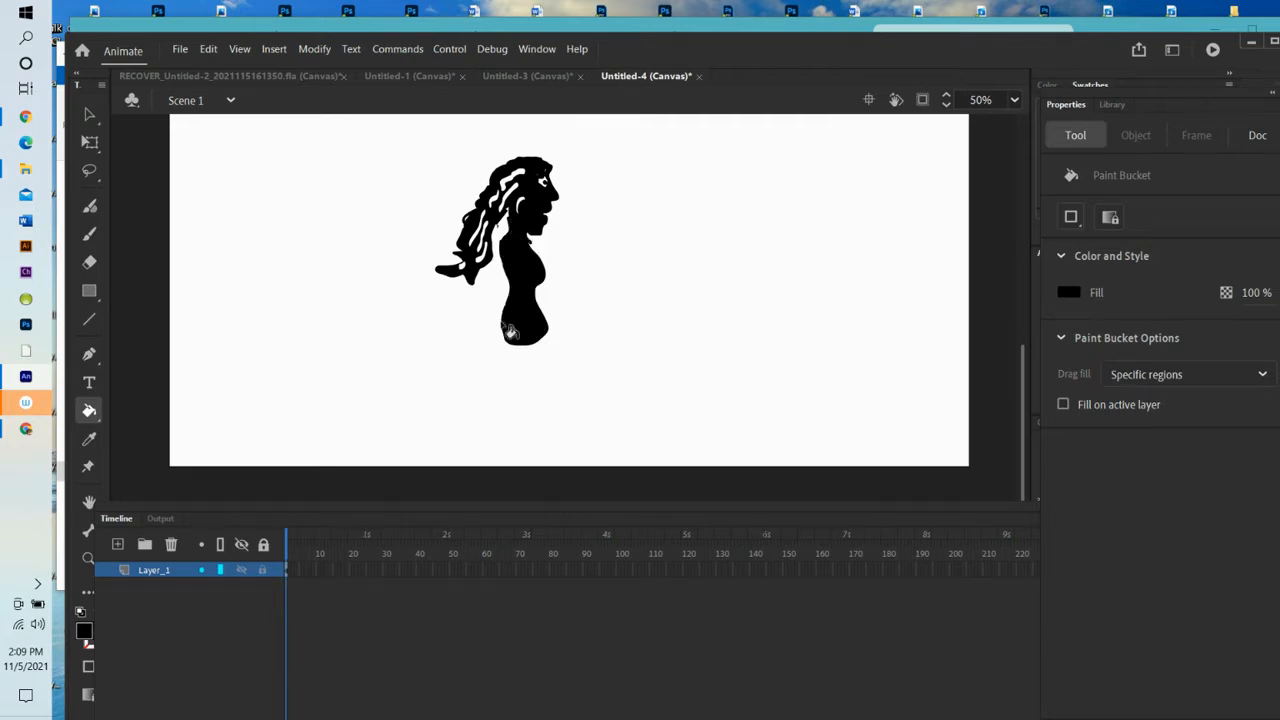
left_click(89, 233)
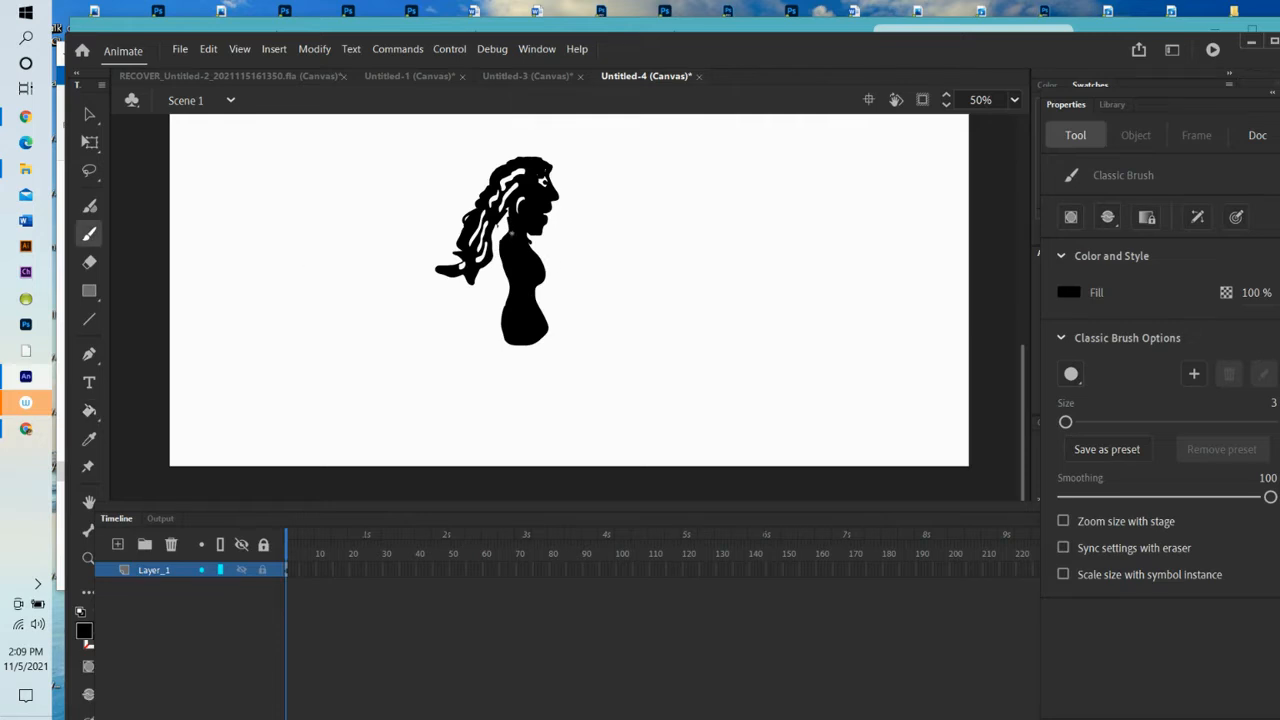
left_click_drag(500, 264, 504, 317)
left_click(89, 410)
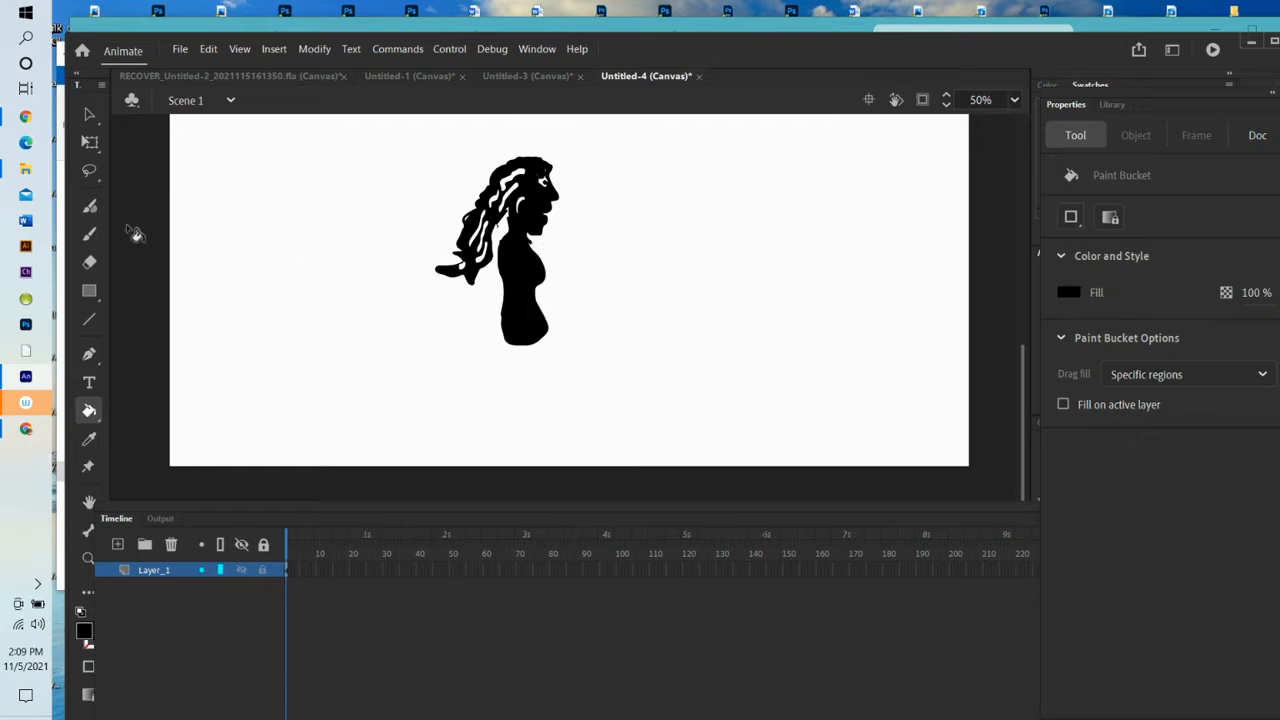
- Erase part of the chest contour and reshape the neck, chest, back and hips with black Classic Brush strokes
left_click(89, 262)
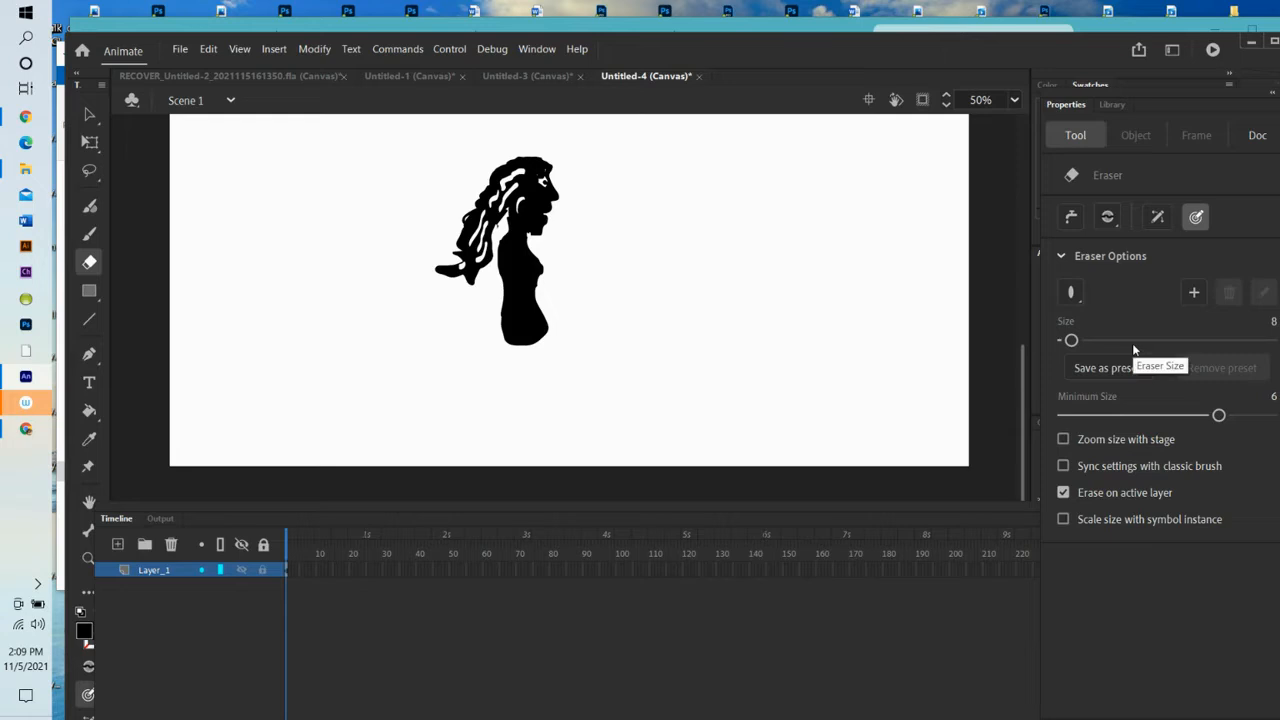
left_click(90, 142)
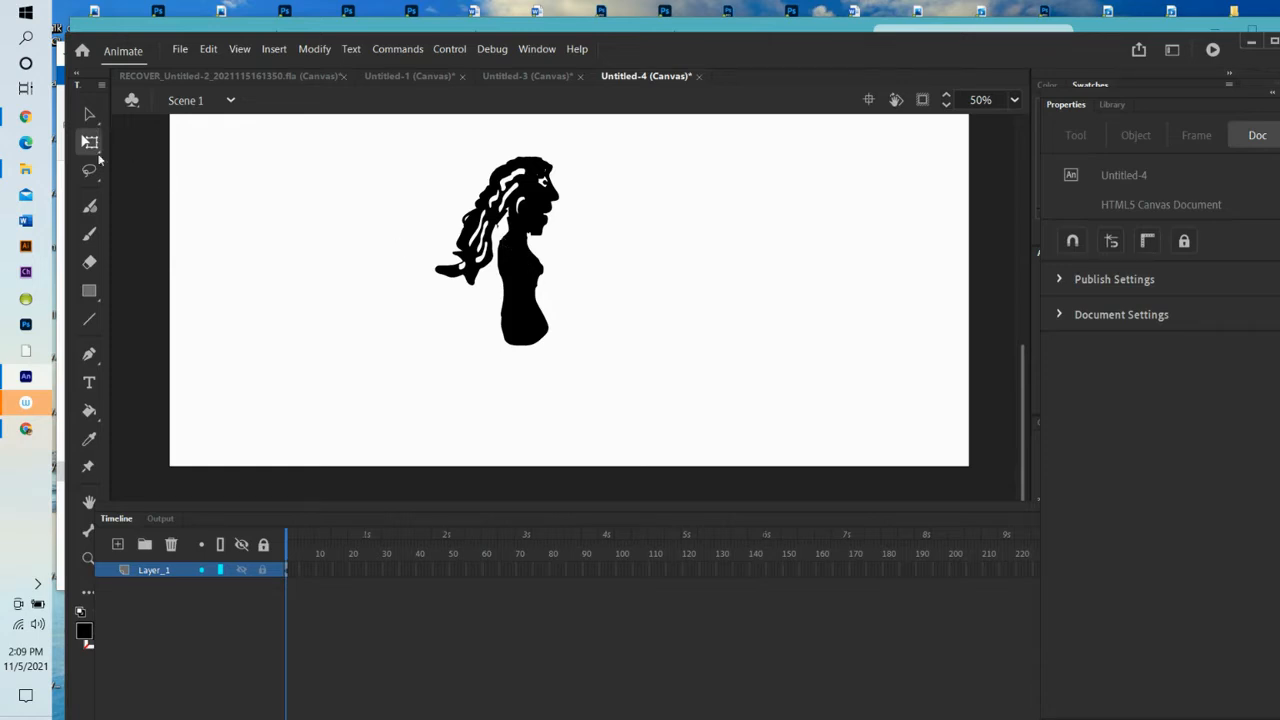
left_click(89, 234)
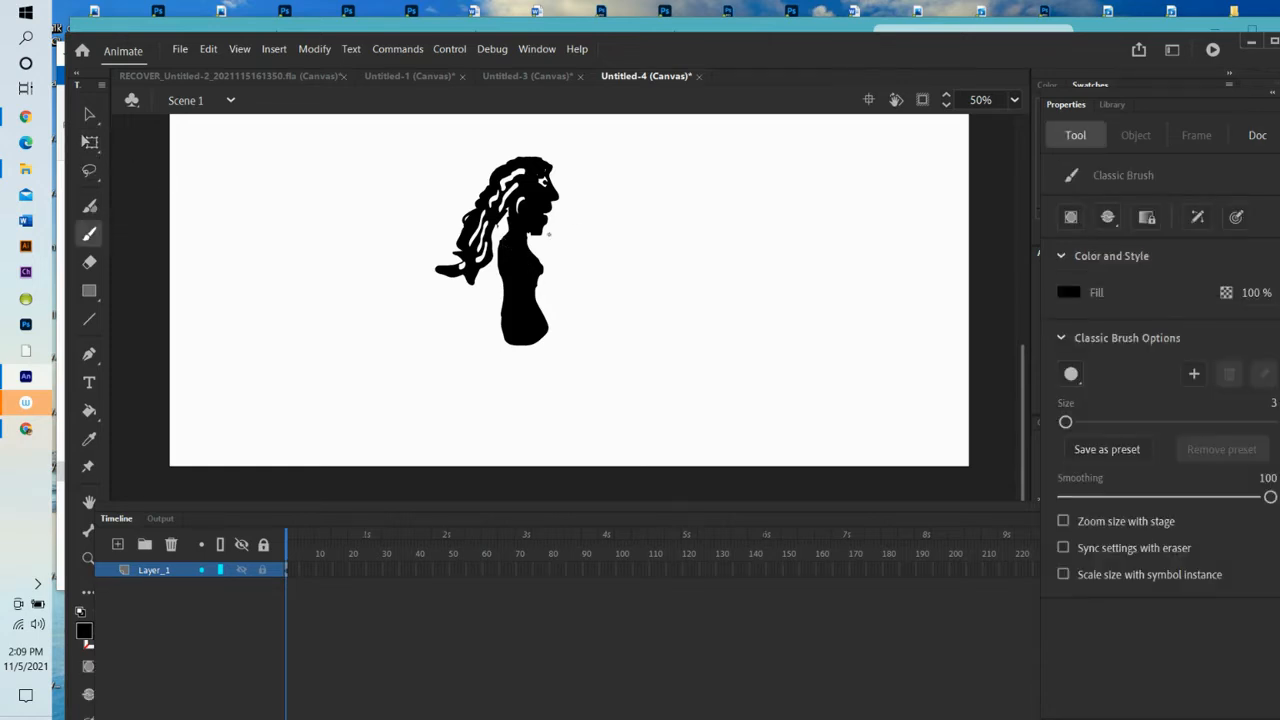
mouse_move(530, 233)
left_mouse_down()
mouse_move(534, 254)
mouse_move(504, 236)
left_mouse_up()
left_click_drag(540, 253, 538, 265)
left_click_drag(503, 288, 502, 342)
mouse_move(503, 272)
left_mouse_down()
mouse_move(526, 331)
mouse_move(507, 344)
left_mouse_up()
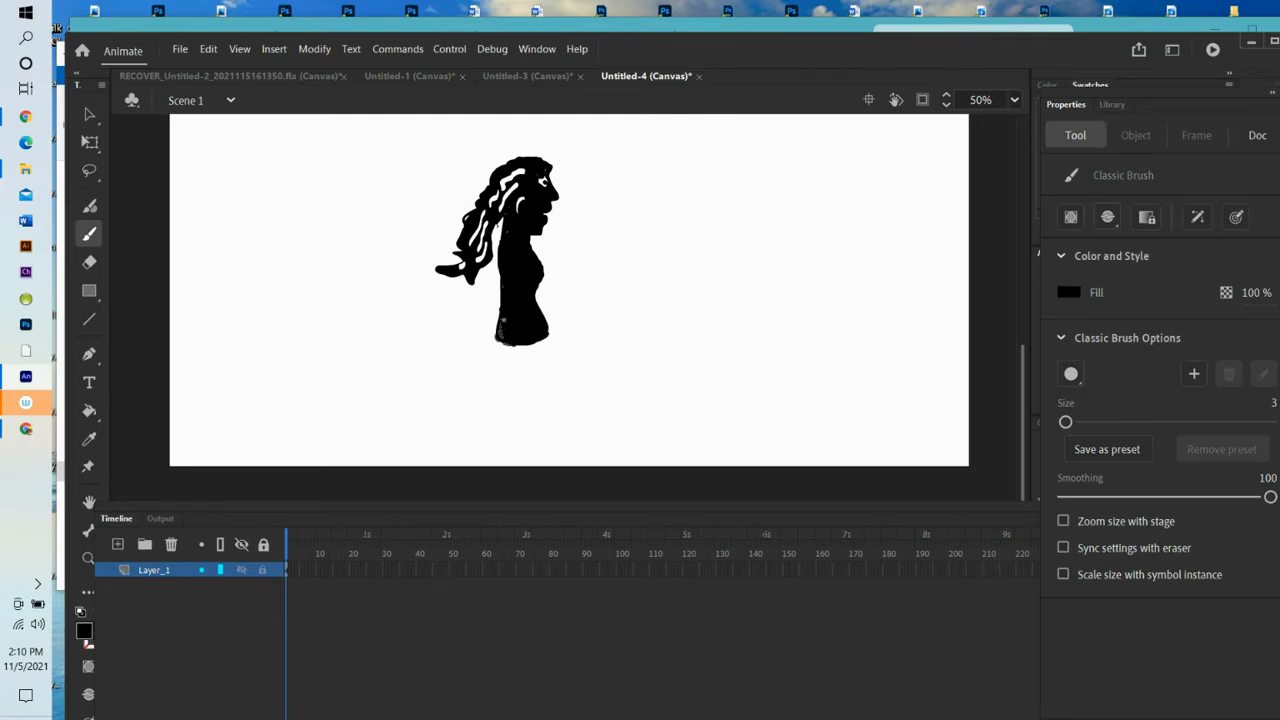
left_click_drag(503, 319, 552, 338)
- Select the whole figure with Free Transform and move it up close to the stage's upper edge
left_click(1013, 101)
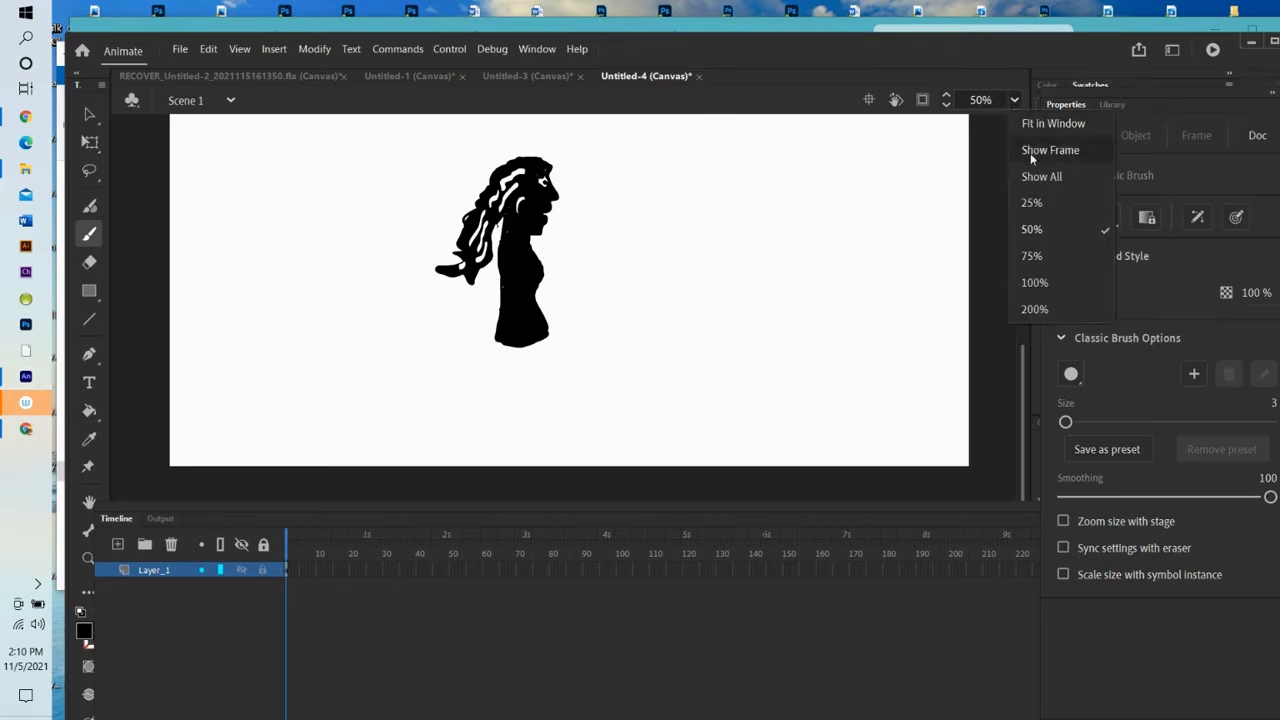
left_click(1035, 204)
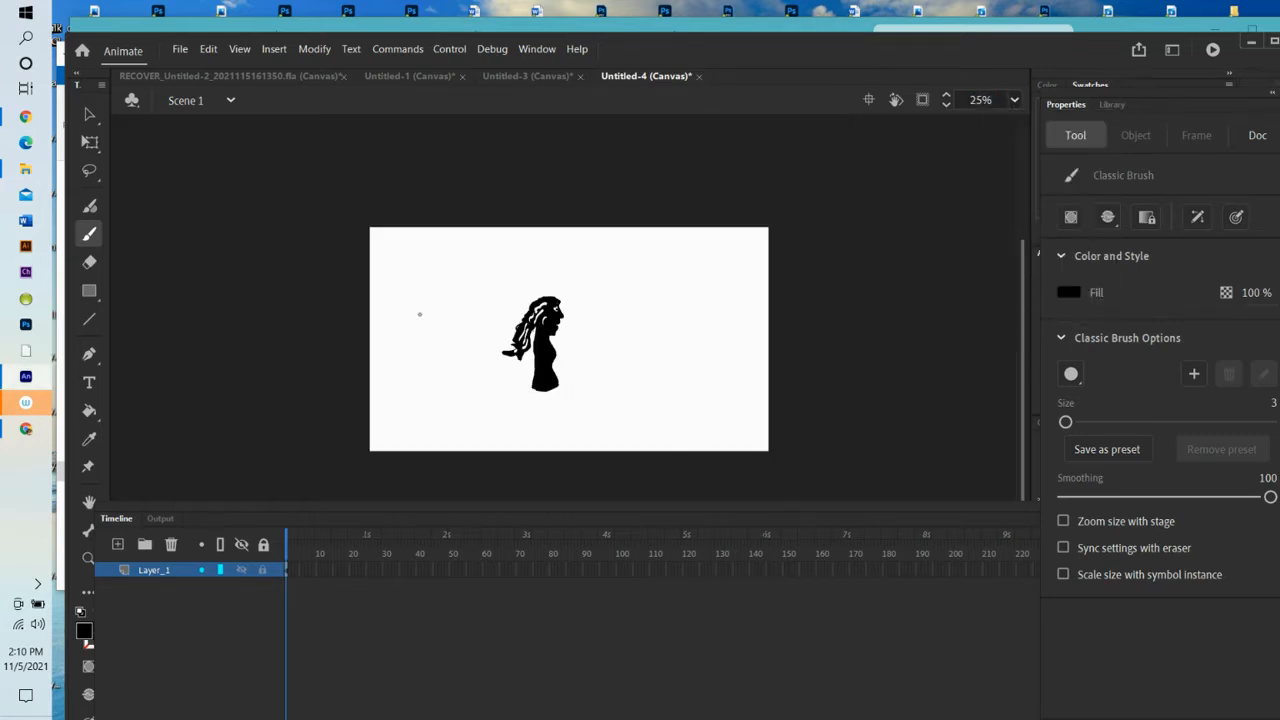
left_click(89, 141)
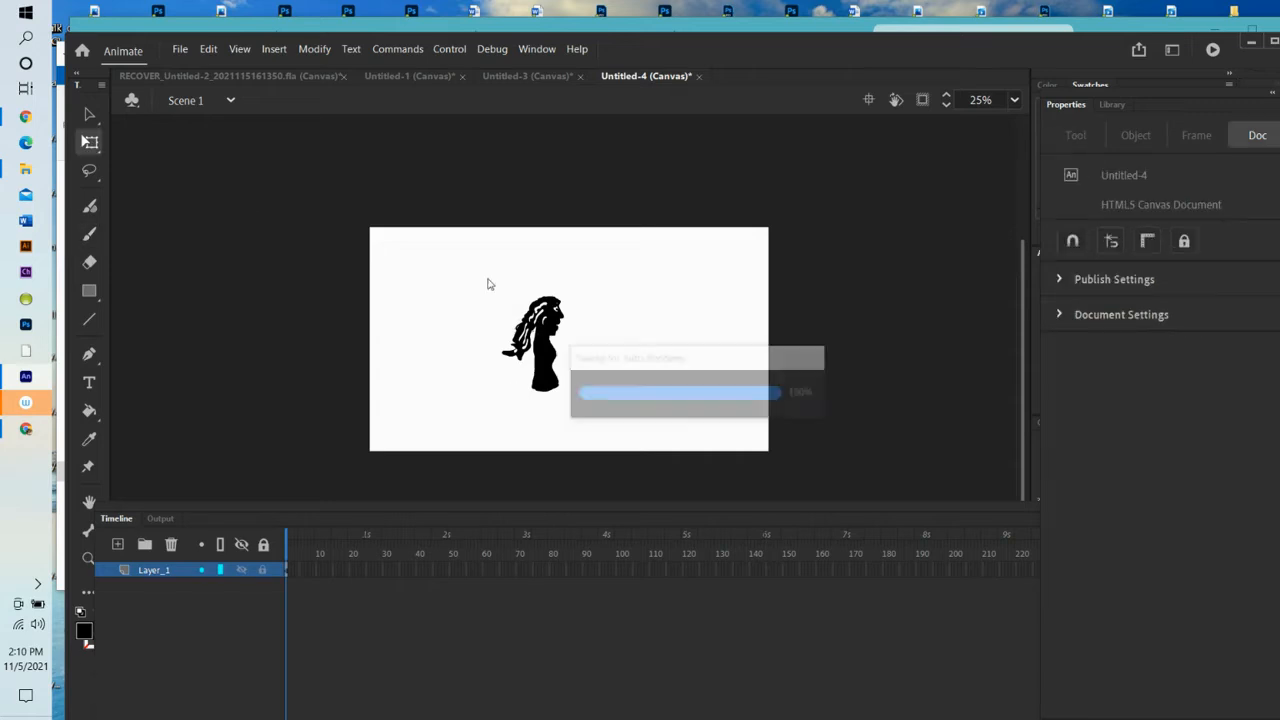
left_click_drag(504, 296, 580, 417)
left_click_drag(489, 279, 600, 416)
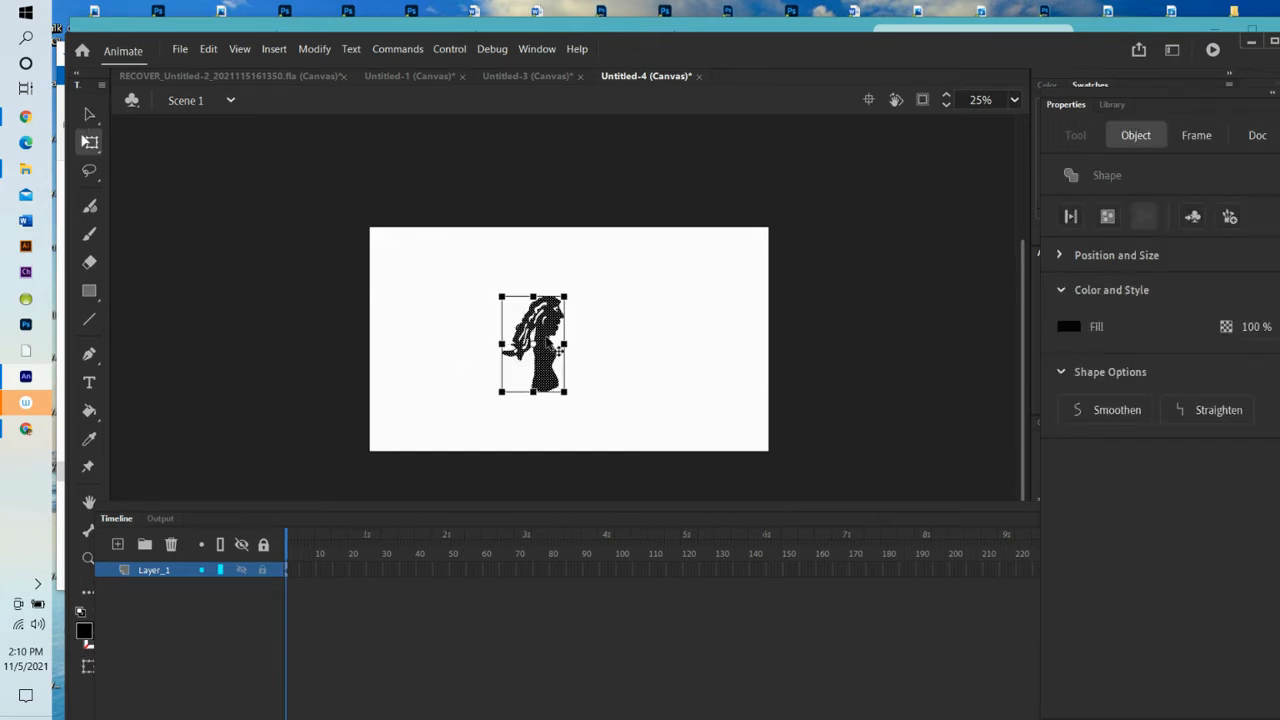
left_click_drag(558, 346, 560, 290)
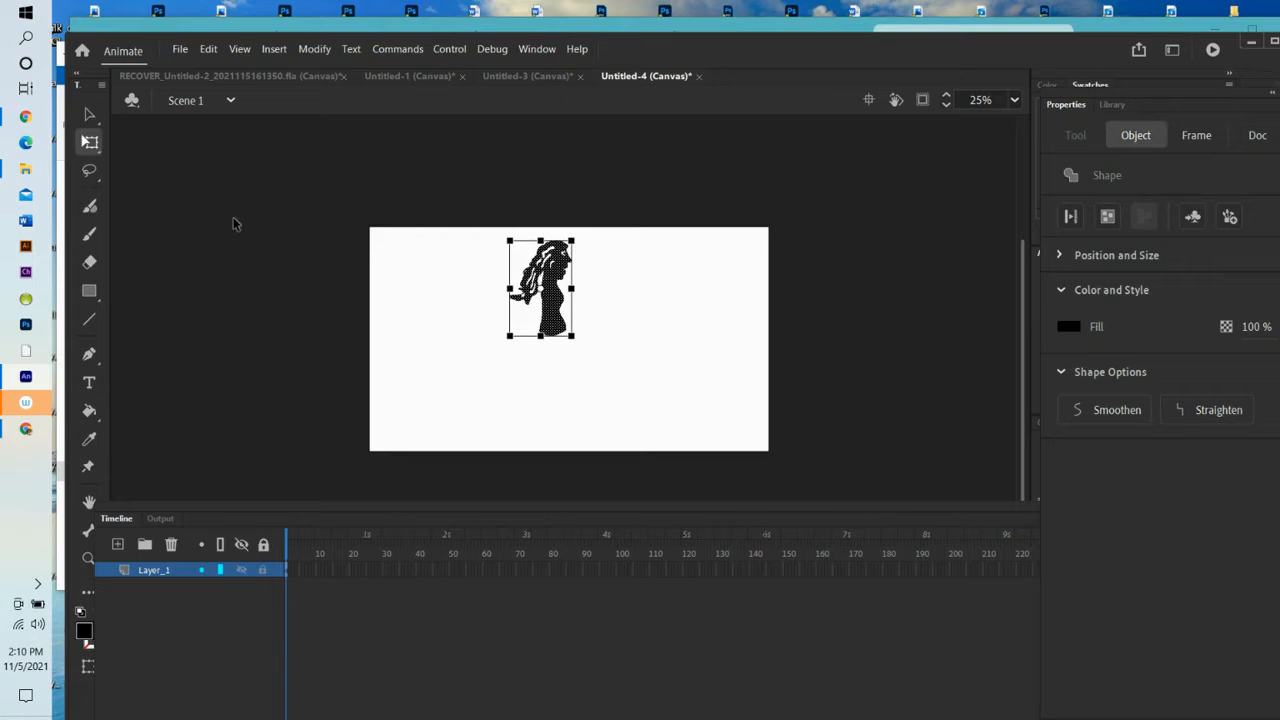
left_click(91, 116)
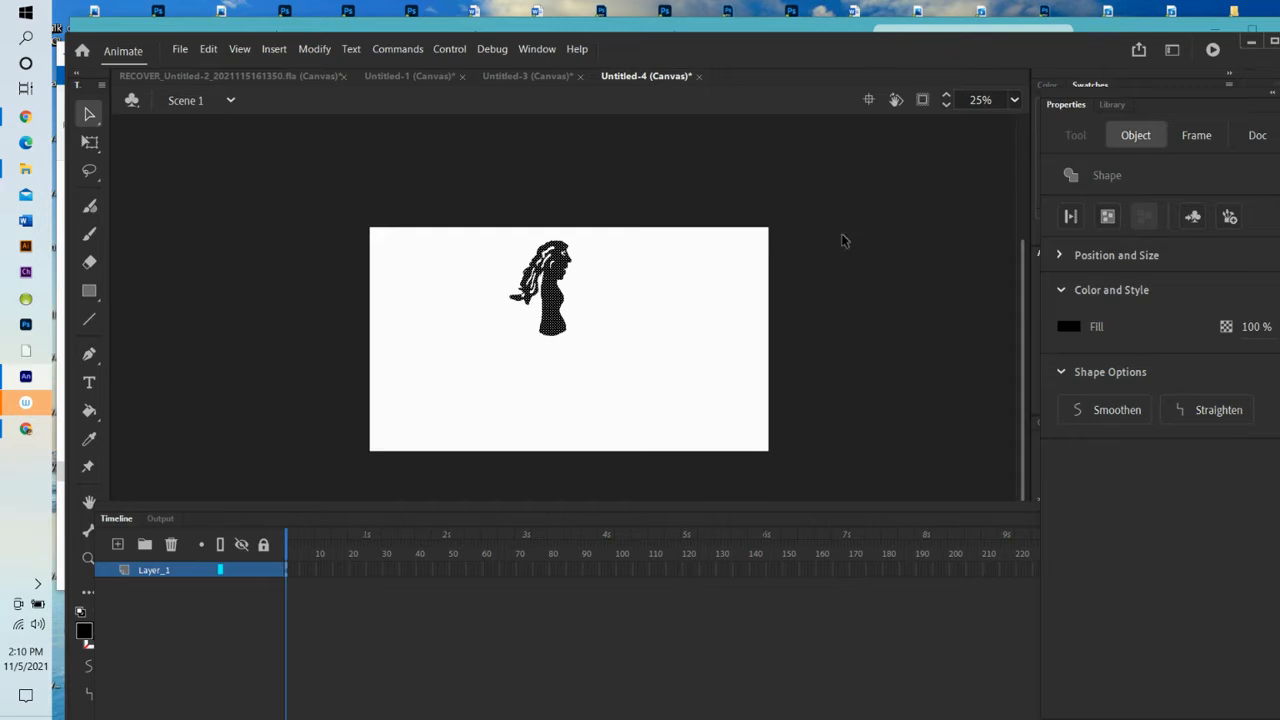
- Erase the area under the chin so the jaw stands out from the front of the neck
left_click(1014, 100)
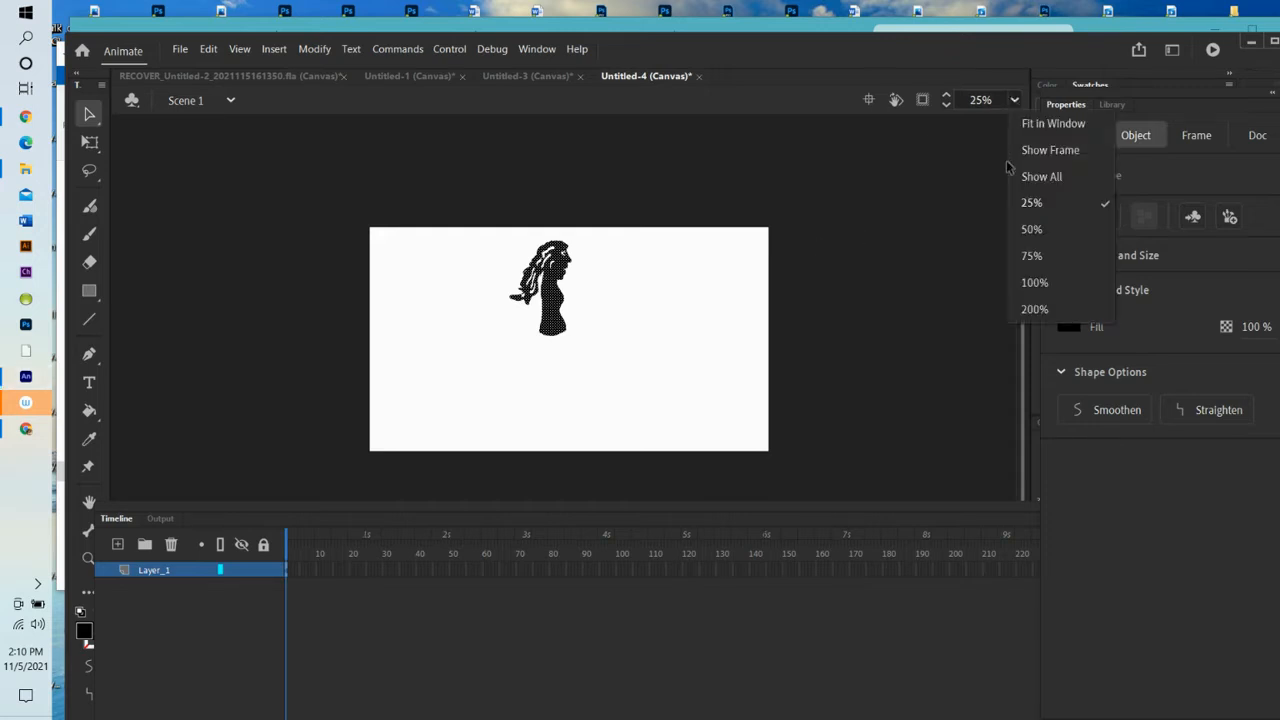
left_click(1030, 257)
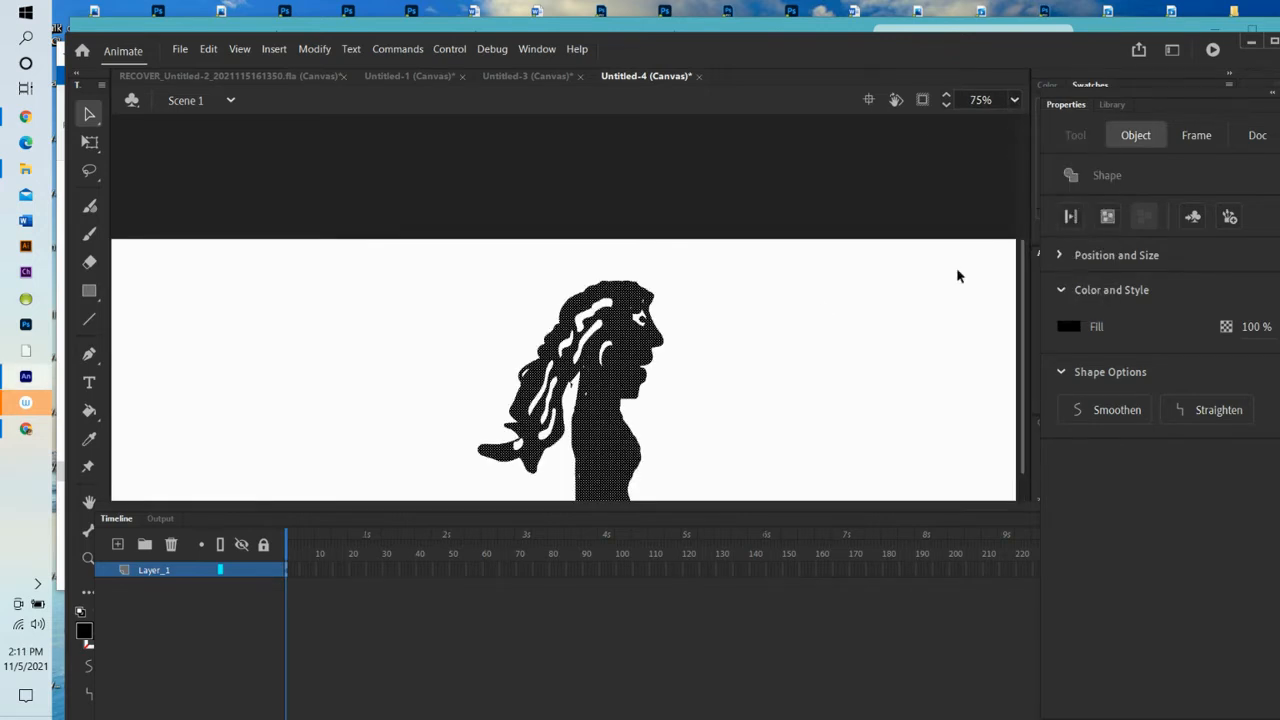
left_click(1015, 101)
left_click(1027, 228)
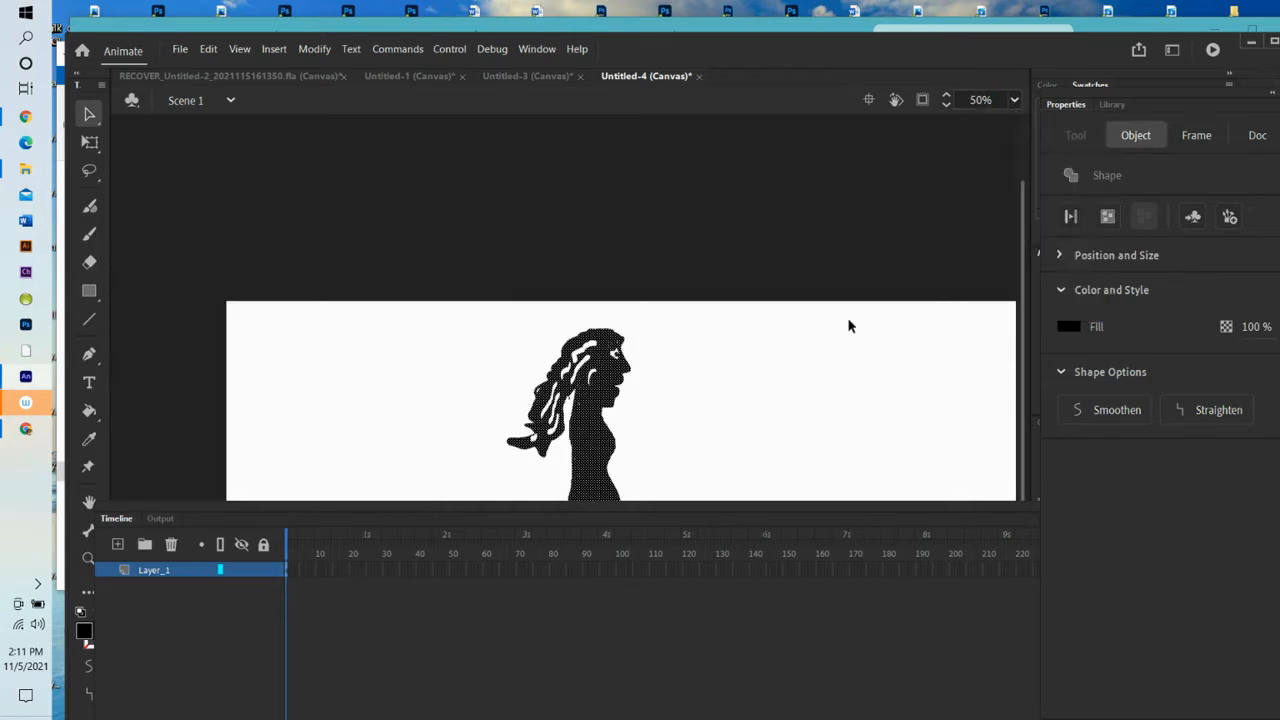
left_click(157, 284)
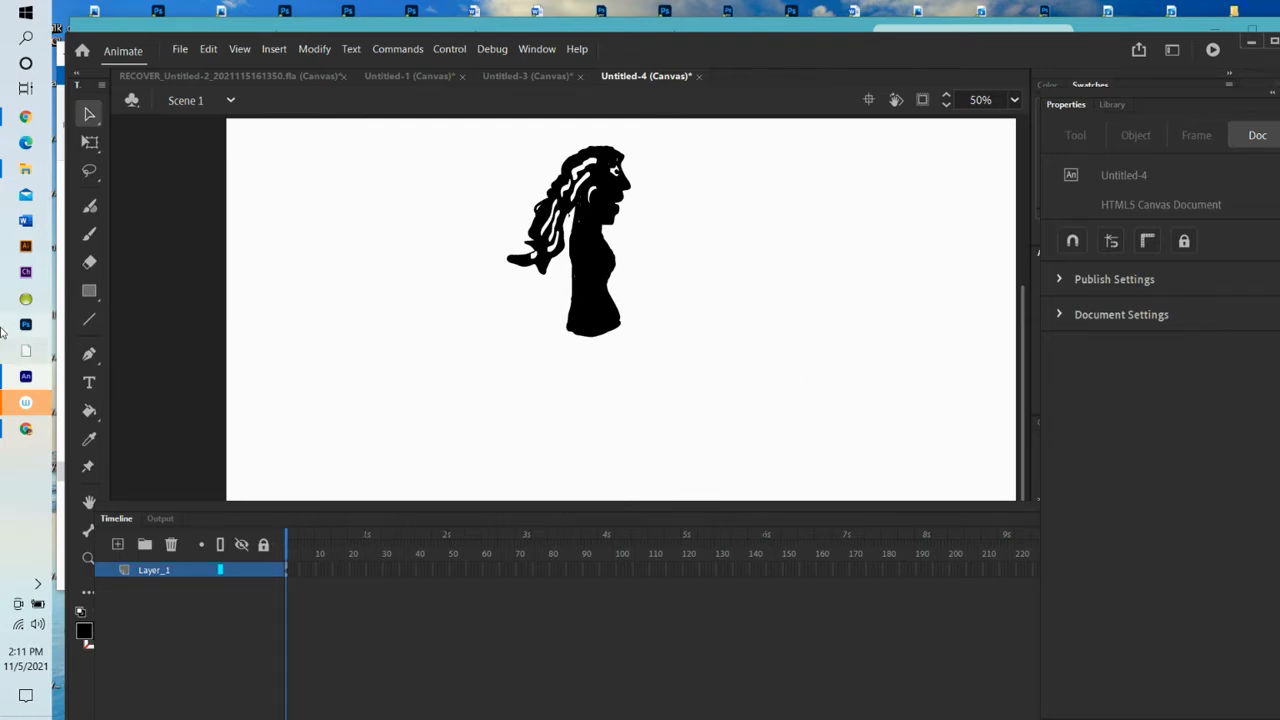
left_click(89, 262)
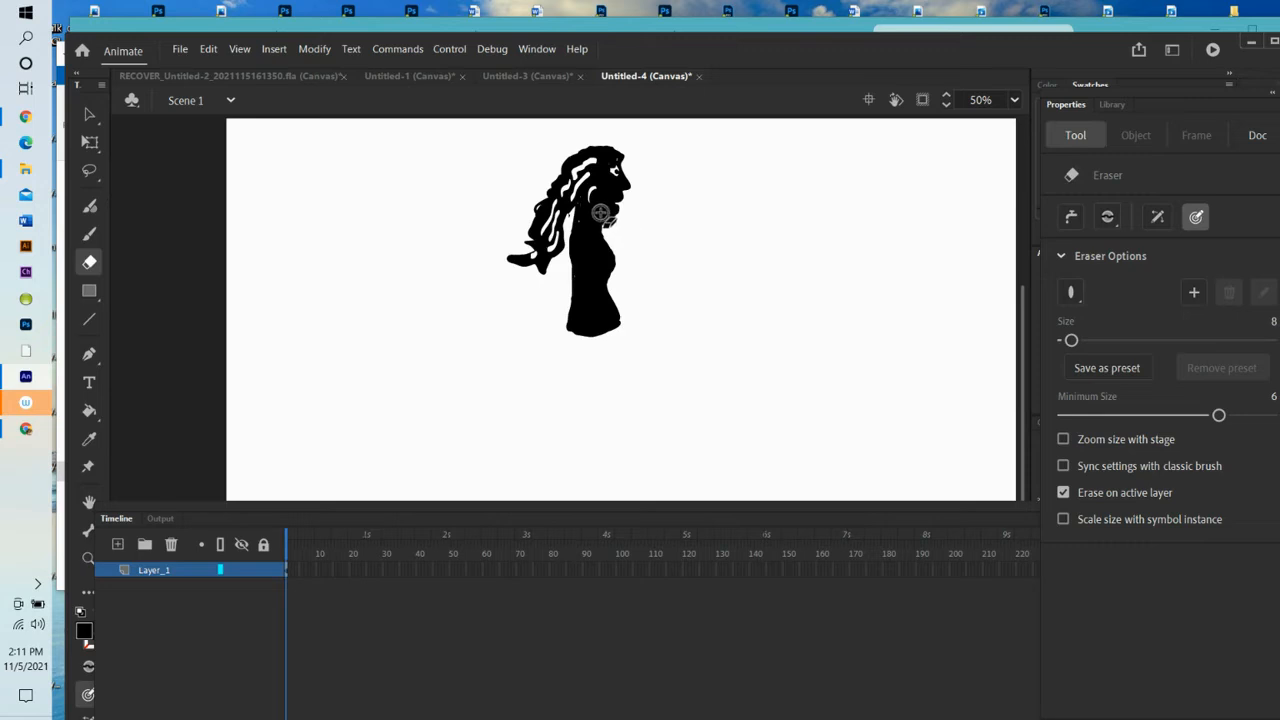
left_click_drag(600, 214, 606, 222)
key("ctrl+z")
left_click_drag(603, 218, 601, 234)
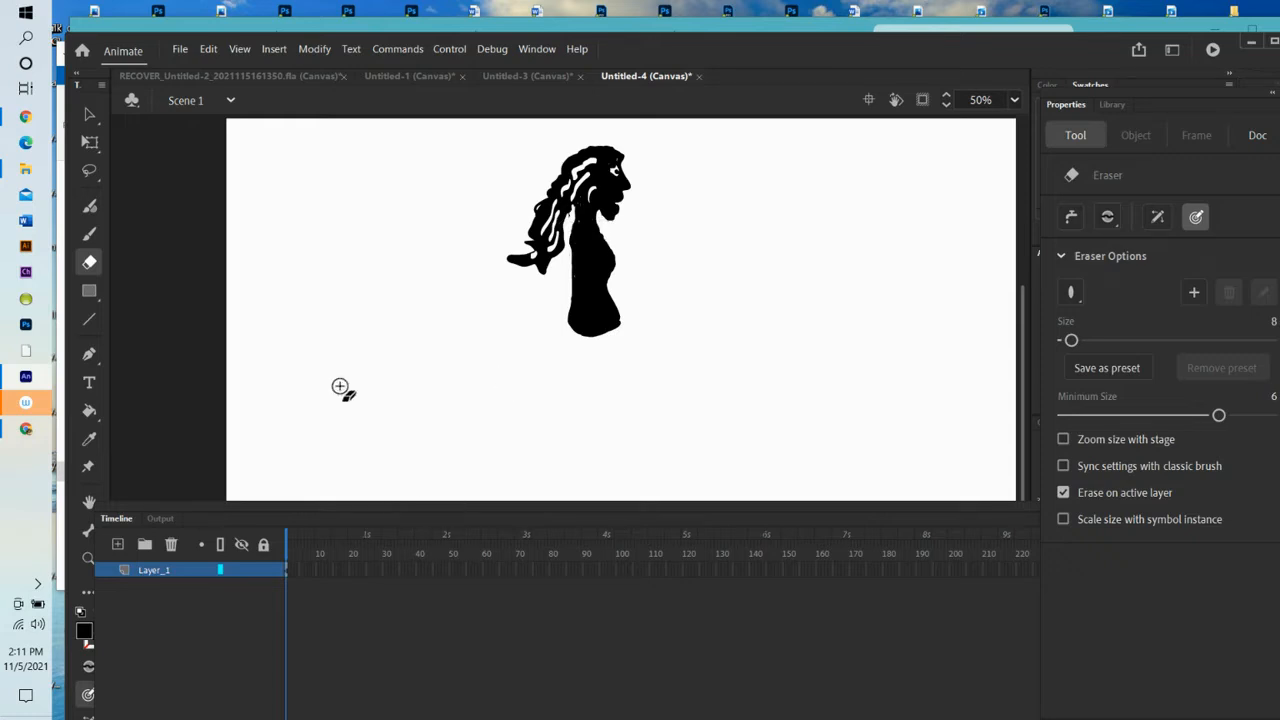
- Add one bone from the neck base down to the hips and a second from the neck base up into the head
left_click(87, 530)
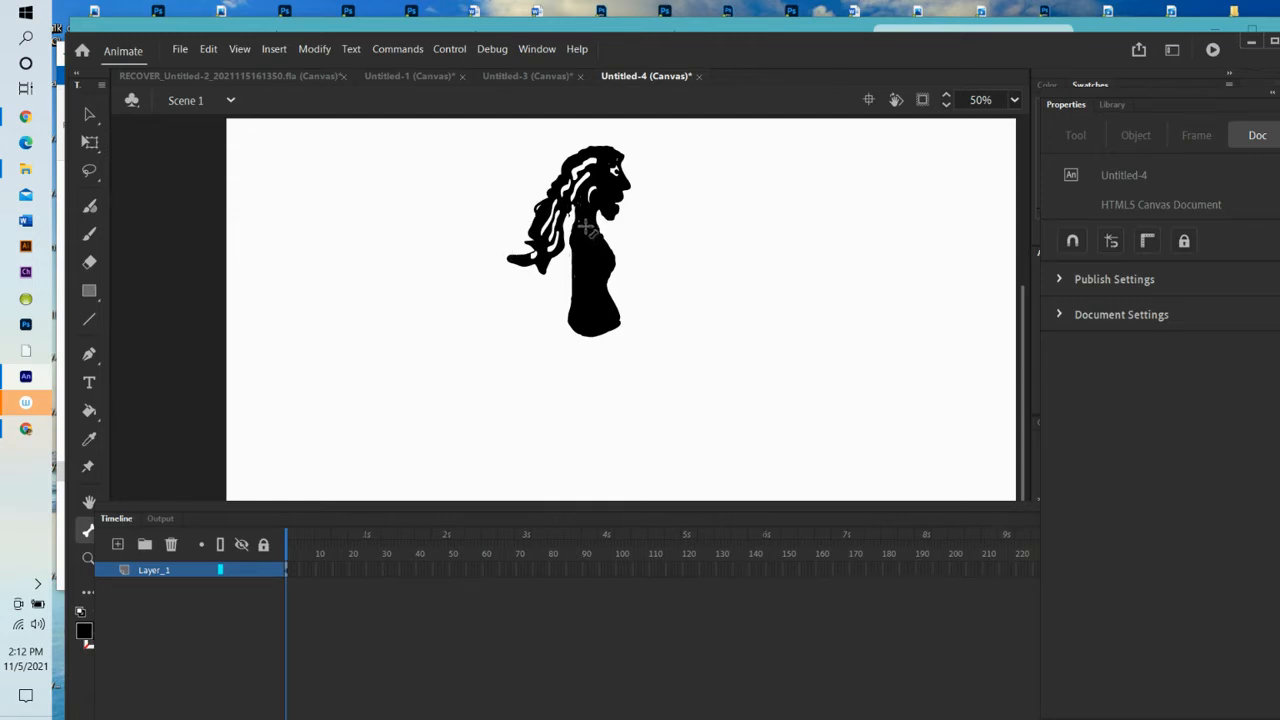
left_click_drag(587, 229, 588, 322)
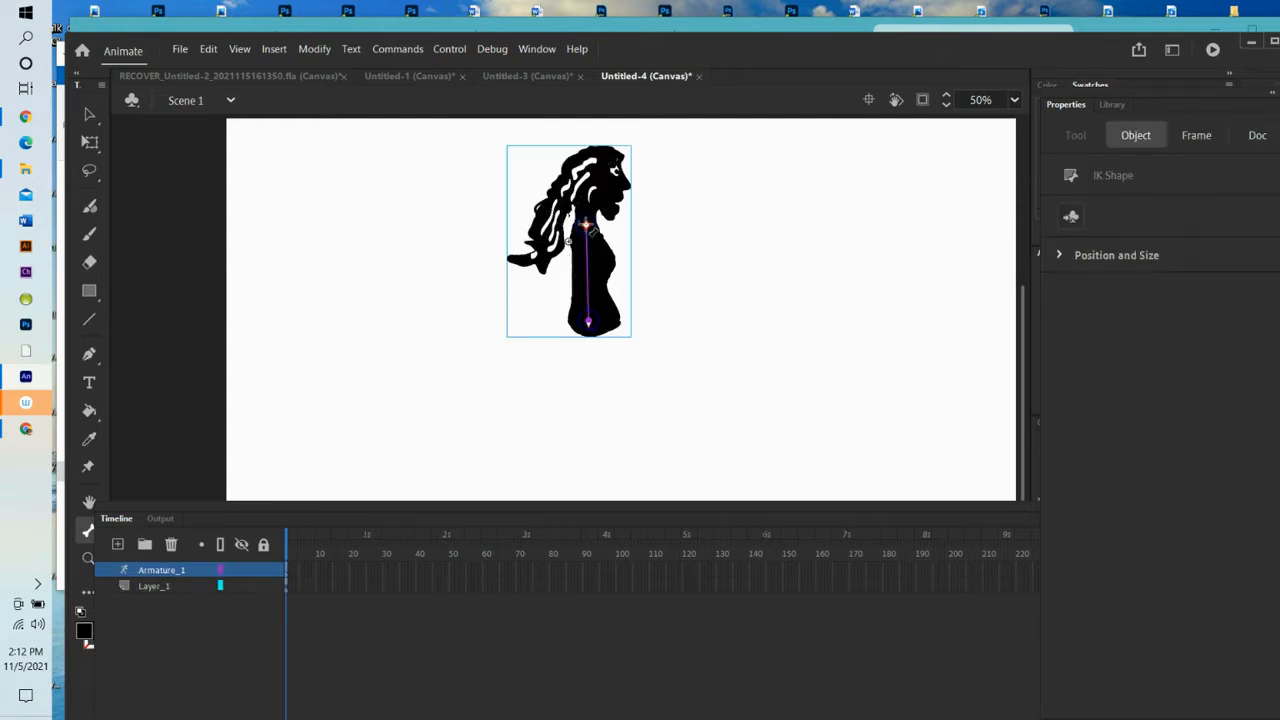
left_click_drag(588, 224, 600, 178)
left_click(89, 113)
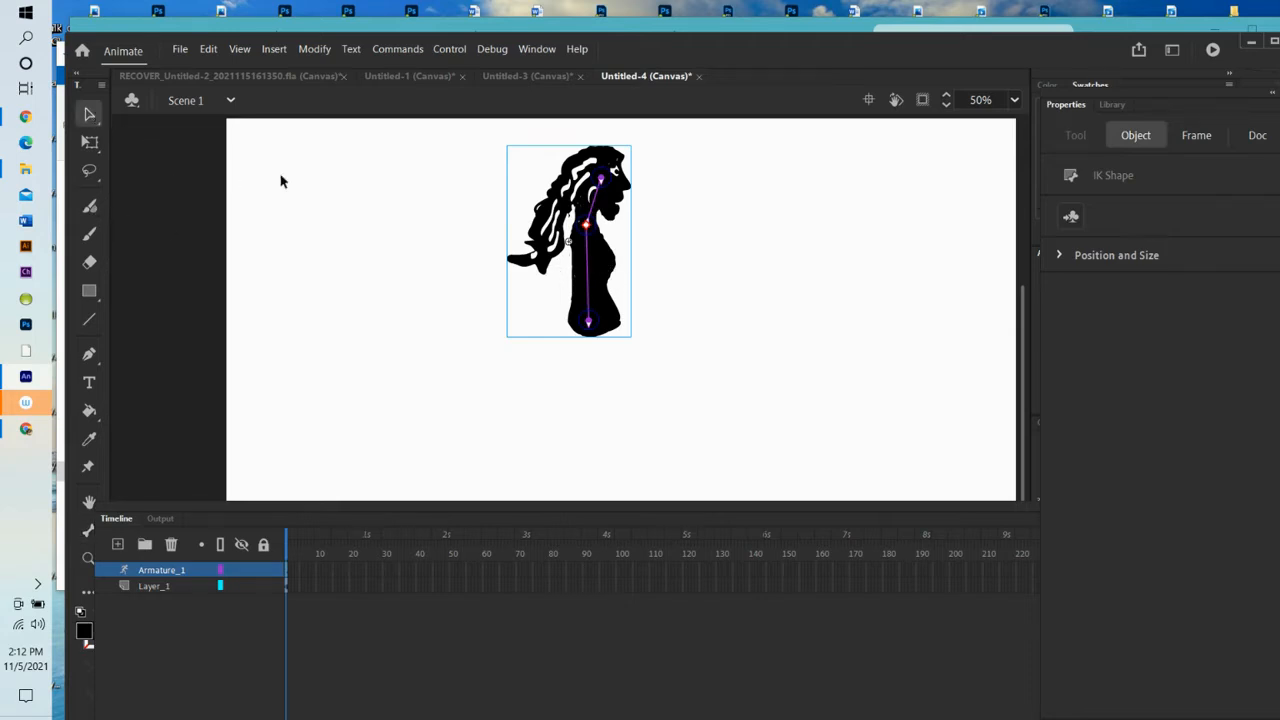
left_click(330, 204)
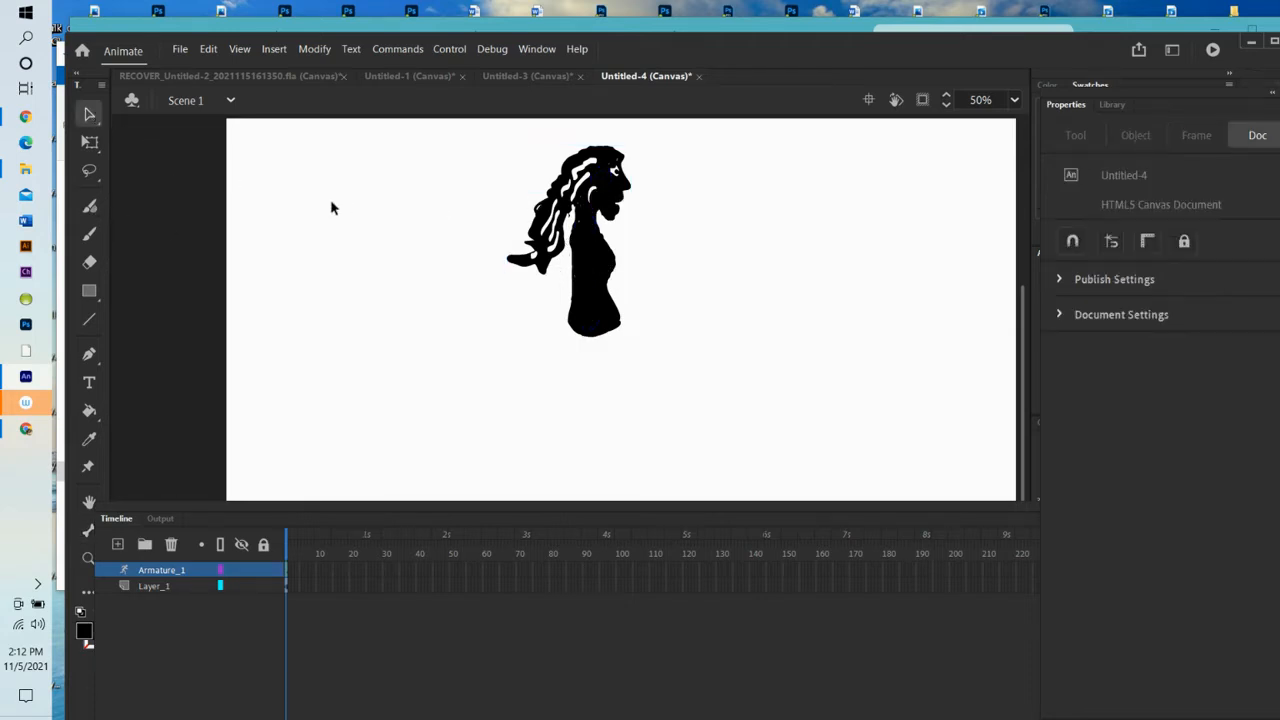
- Rotate the head and torso bones around the neck joint, posing the head upright and the hips slightly backward
left_click(598, 208)
left_click_drag(606, 186, 619, 188)
left_click_drag(592, 318, 606, 324)
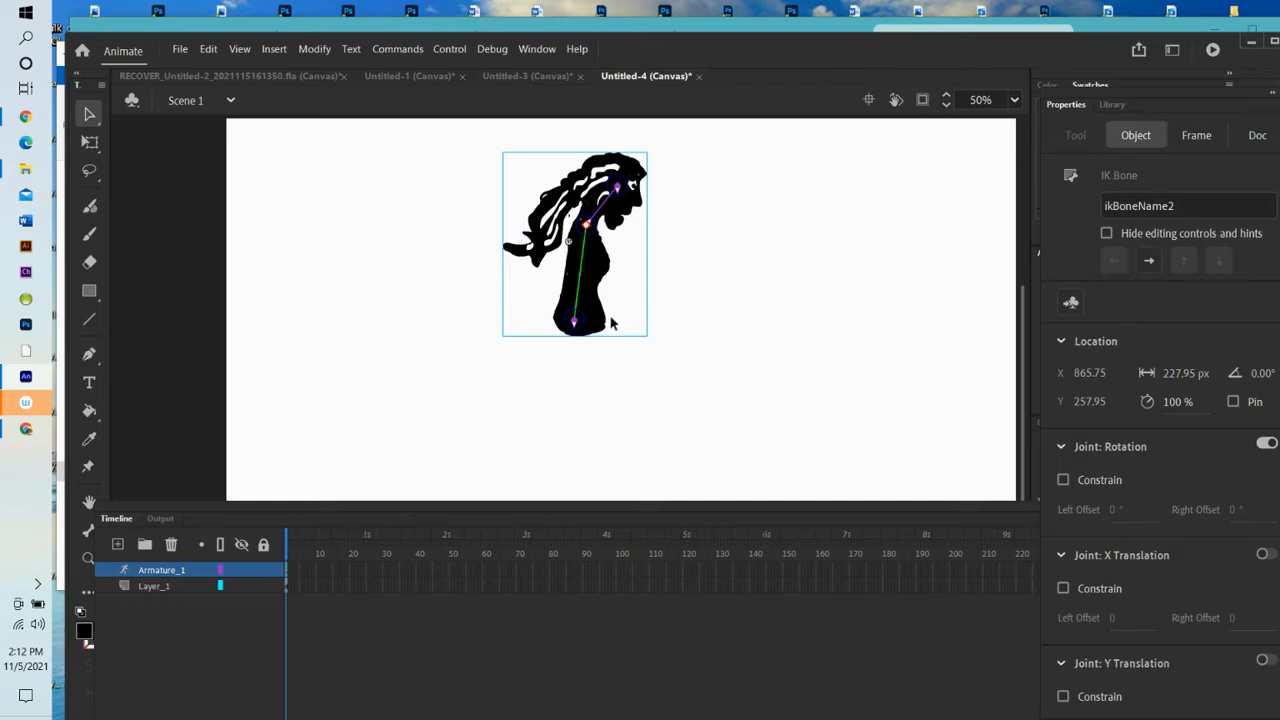
left_click_drag(597, 240, 594, 232)
left_click(594, 232)
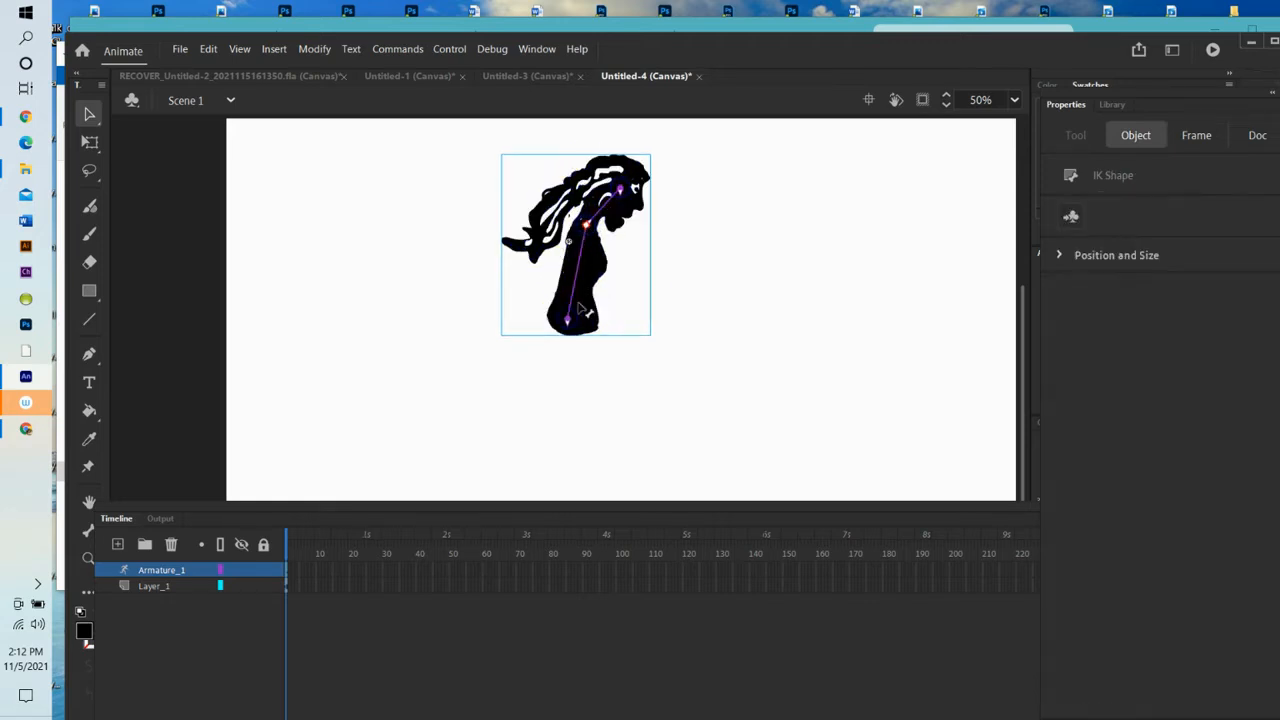
left_click_drag(576, 325, 578, 327)
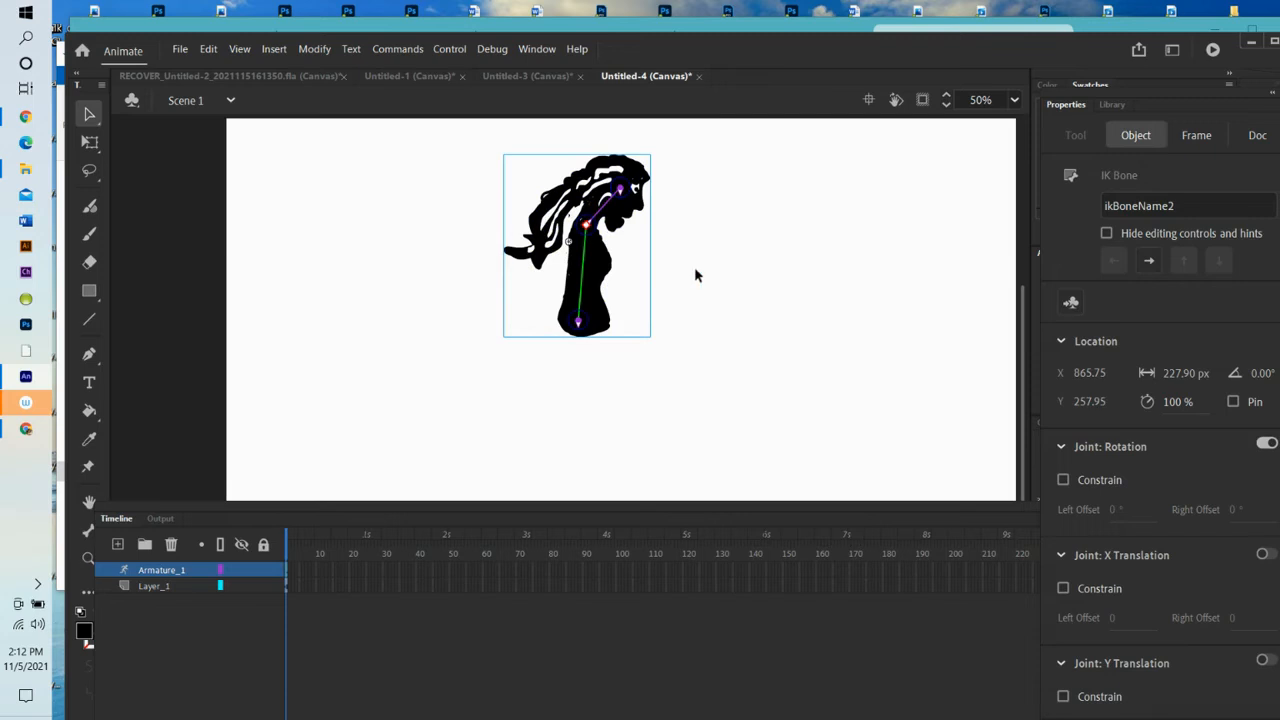
left_click_drag(626, 190, 620, 205)
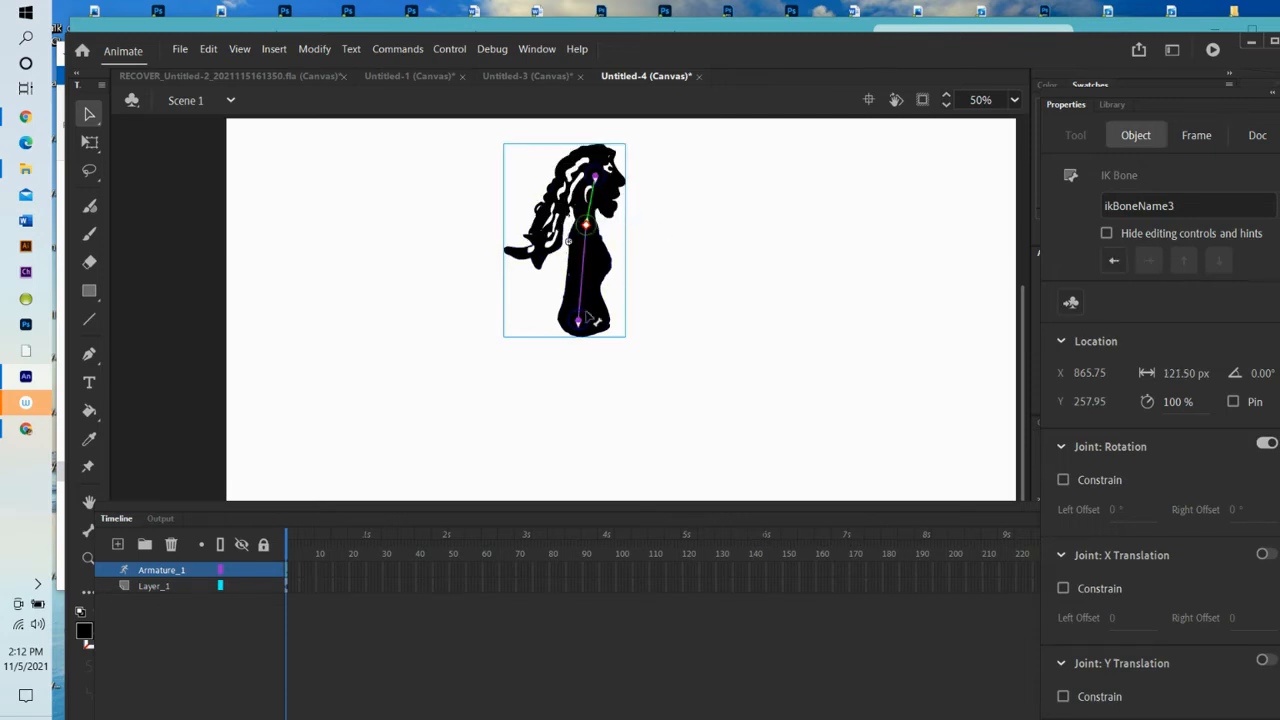
- Rename the armature layer as head and body, accepting the name adjusted for special characters
left_click(157, 570)
double_click(160, 570)
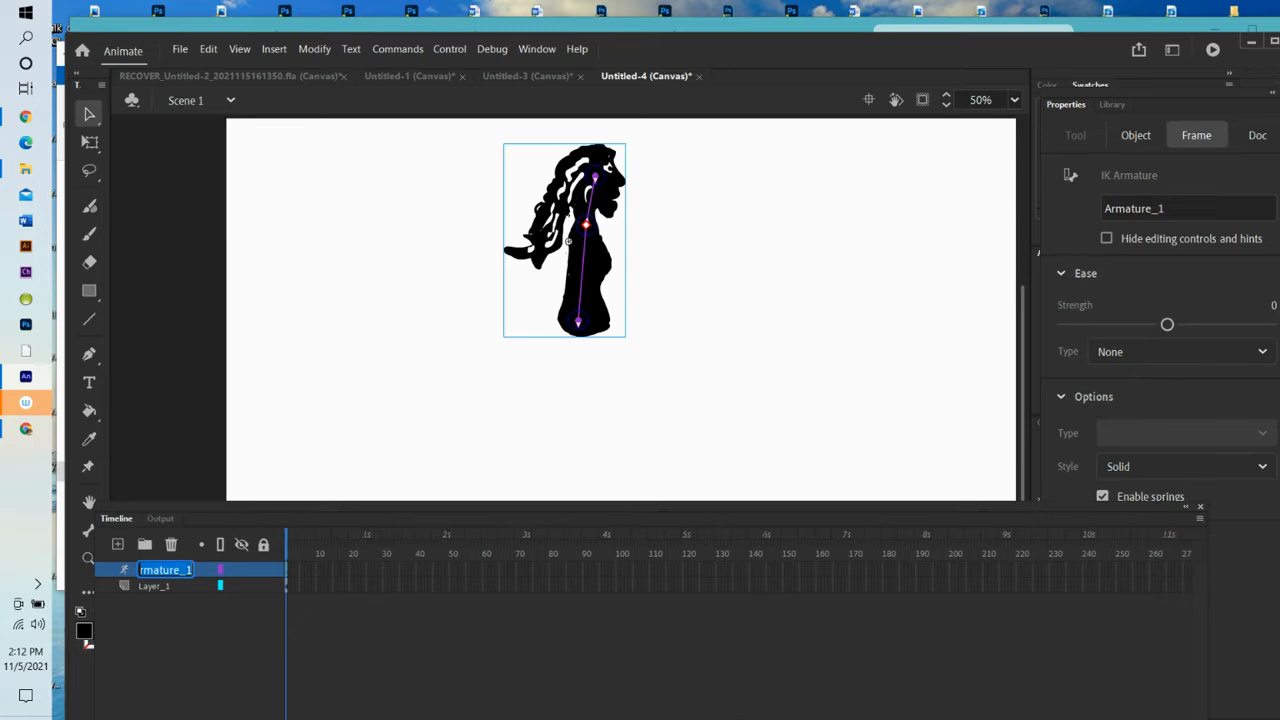
type("head and body")
key("Return")
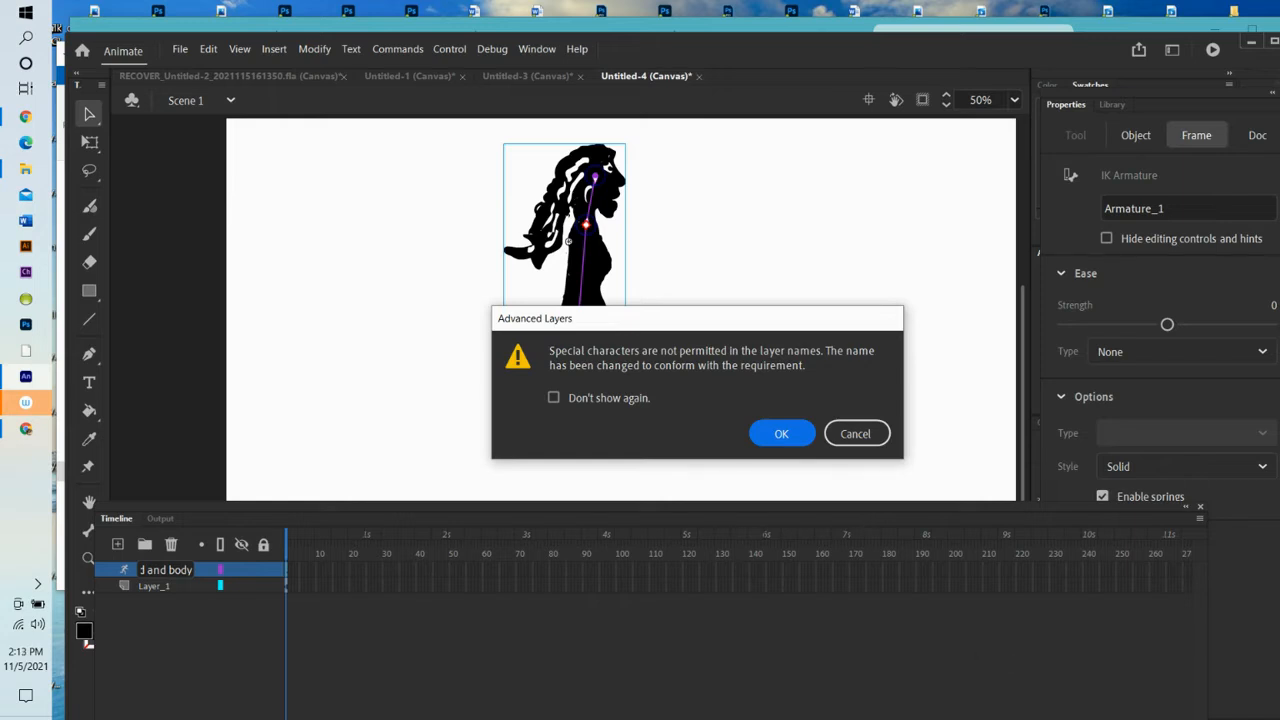
left_click(787, 434)
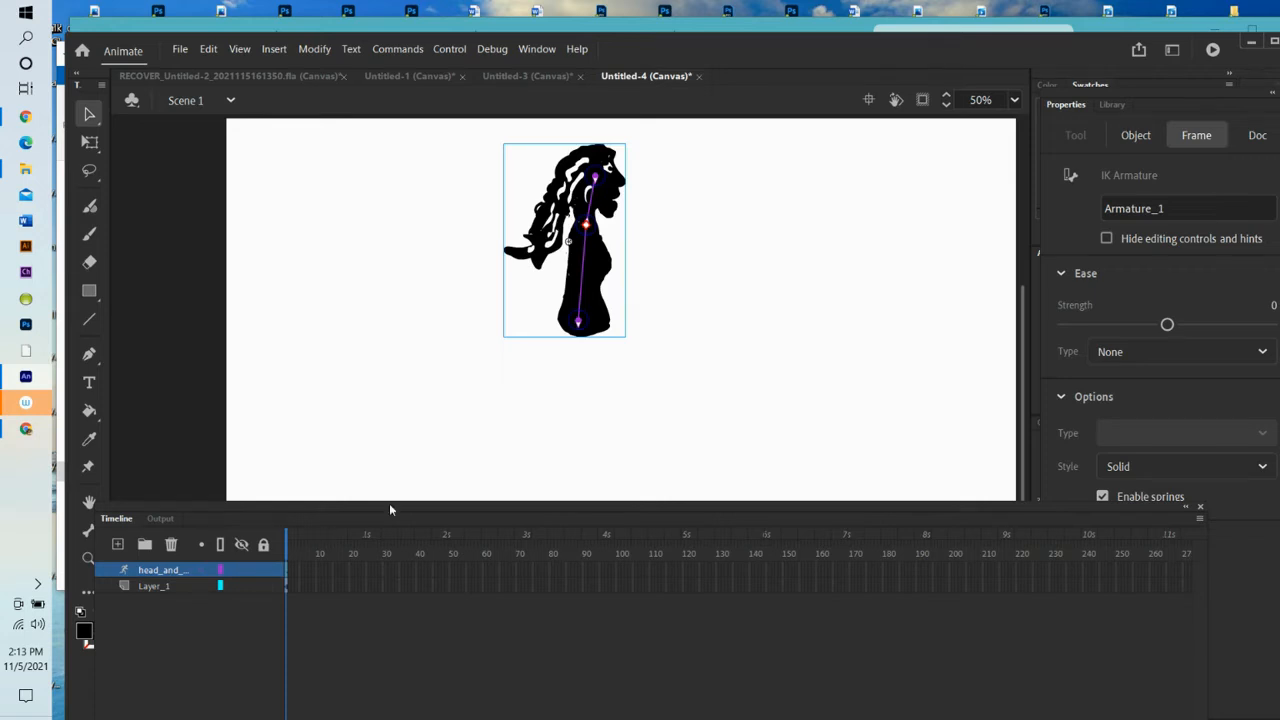
- Add a new layer above the armature layer and set the fill color to brown
left_click(118, 545)
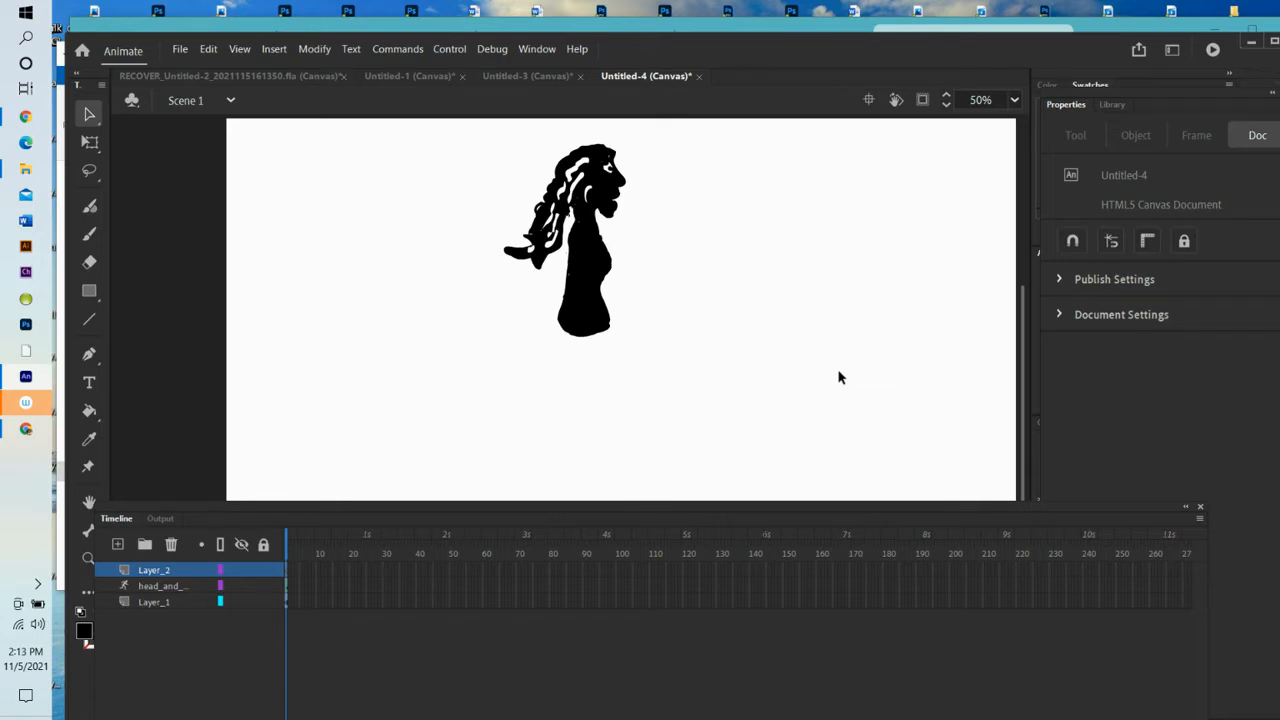
left_click(83, 634)
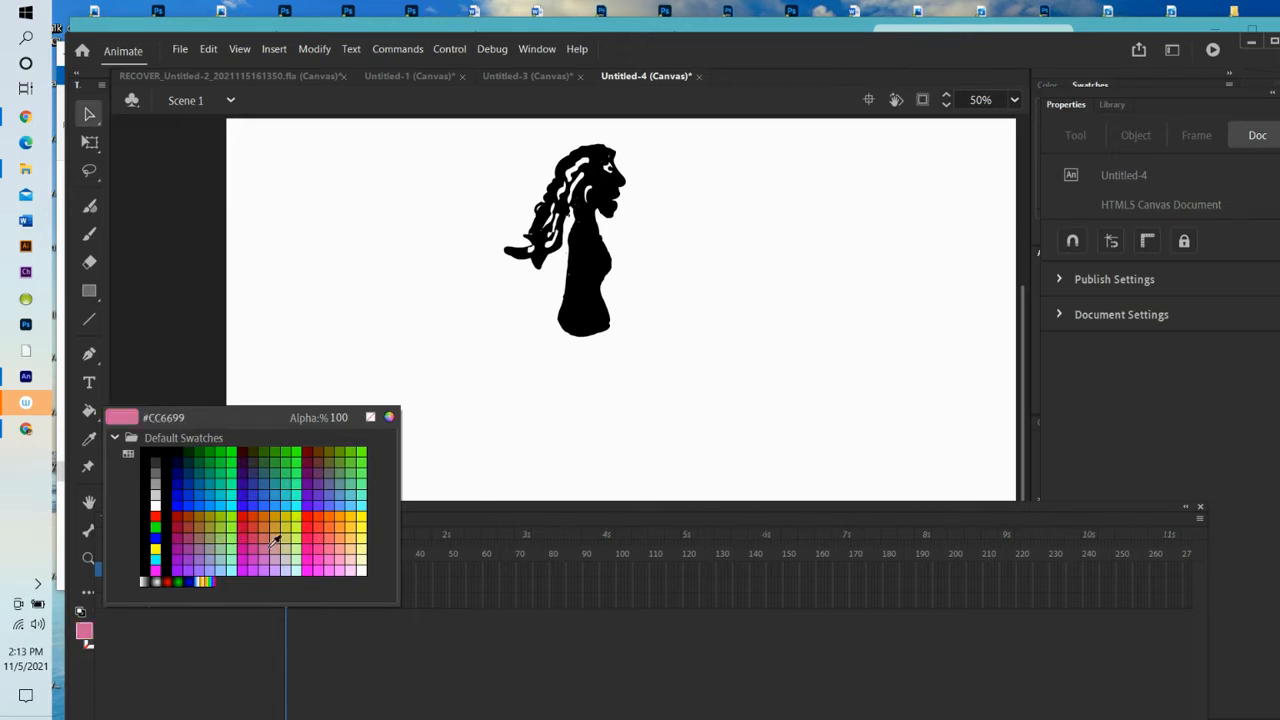
left_click(206, 521)
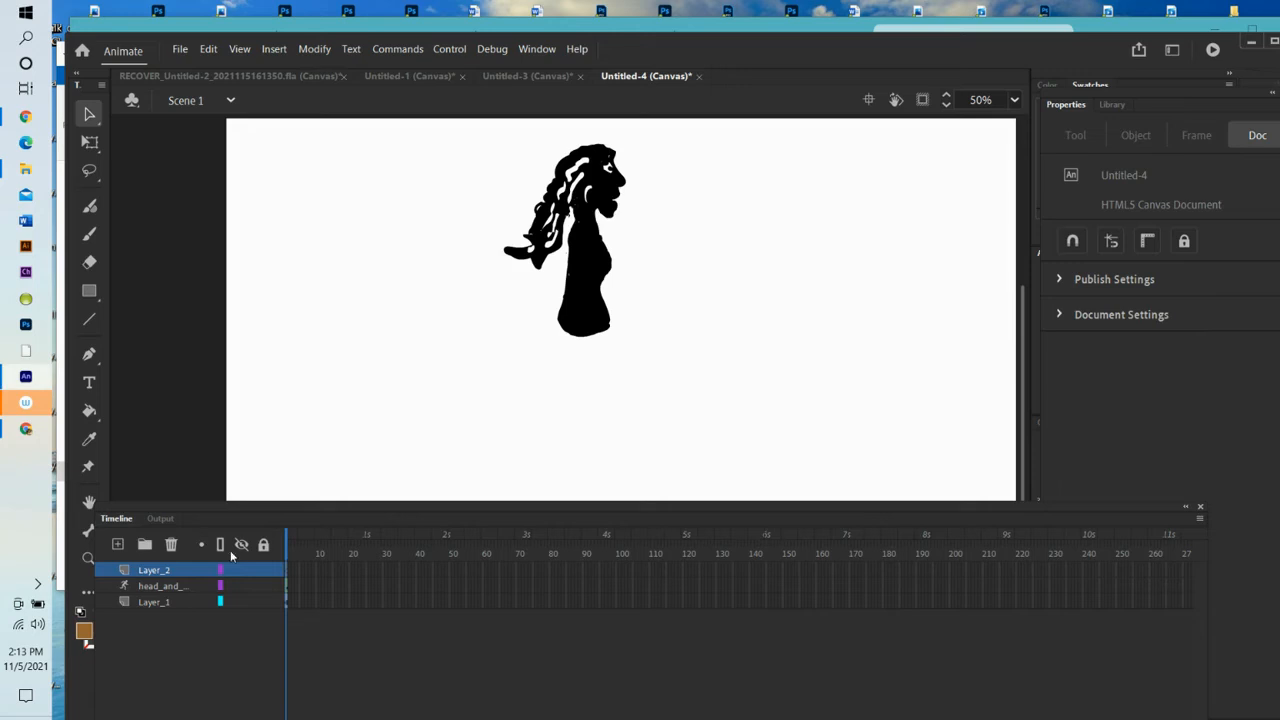
- Draw the outline of a bent arm with an open hand beside the figure using the Classic Brush, and fill it with brown
left_click(88, 235)
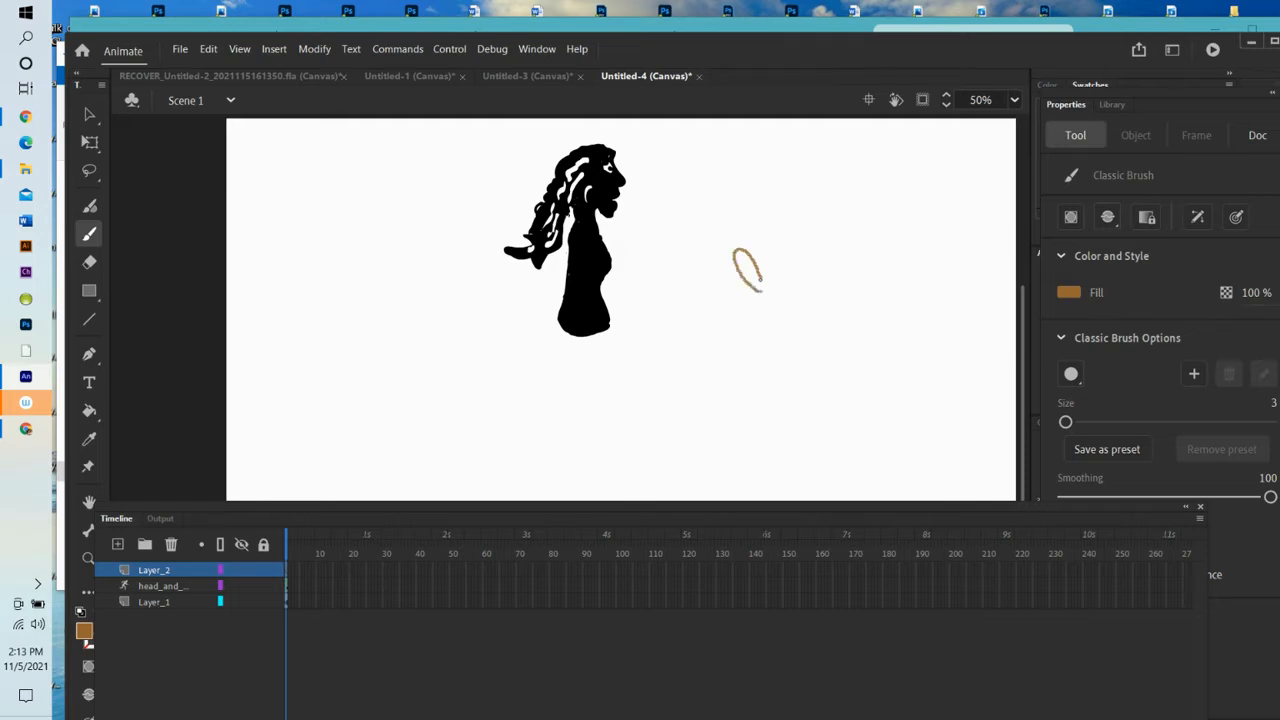
left_click_drag(767, 289, 788, 263)
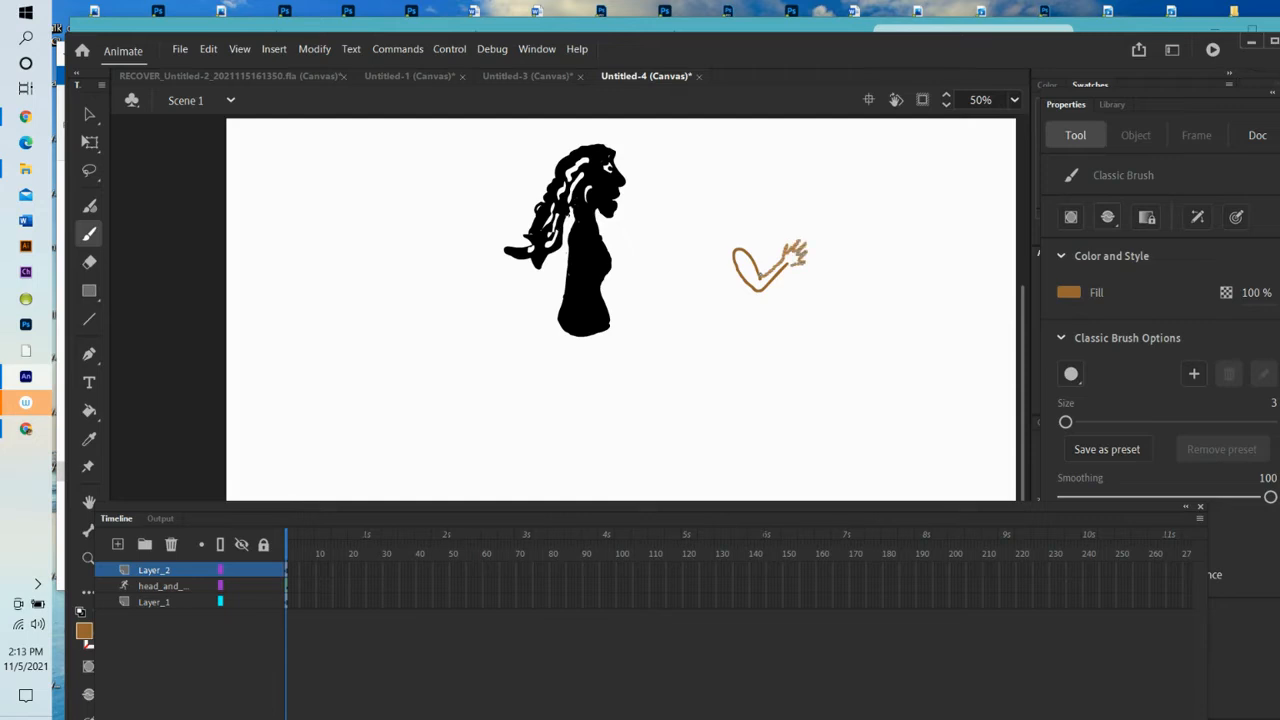
left_click(89, 410)
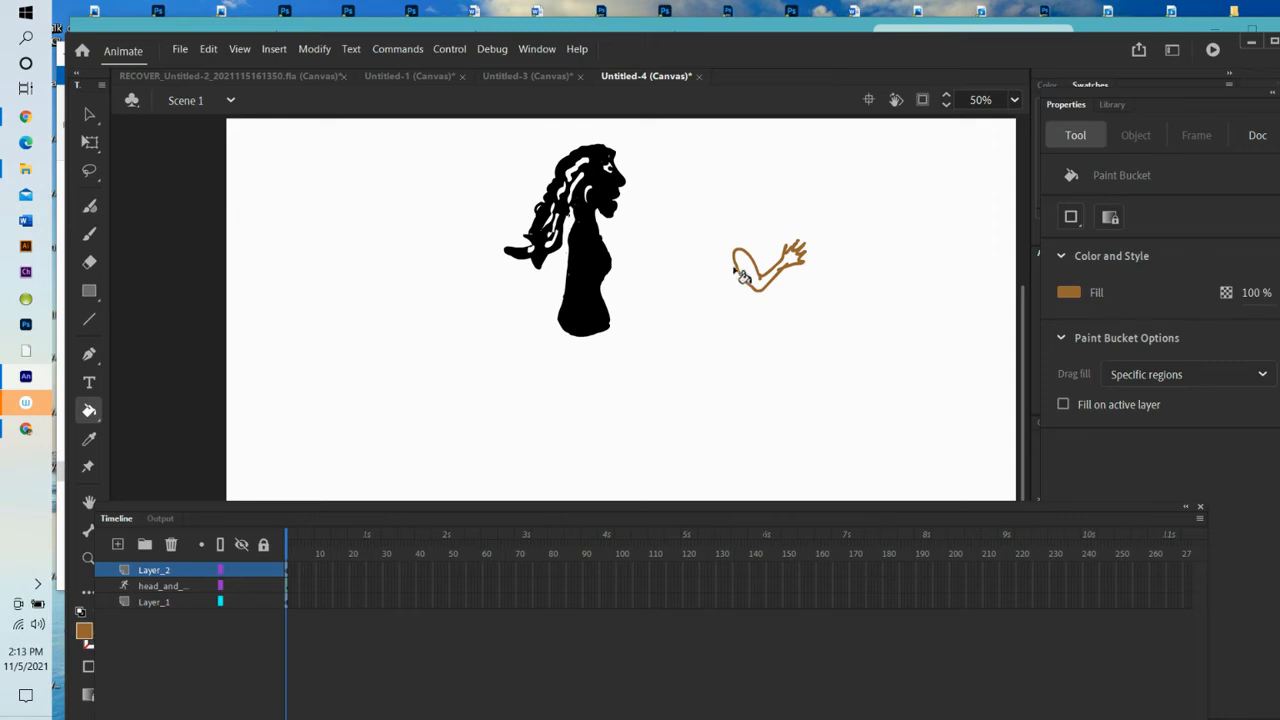
left_click(740, 276)
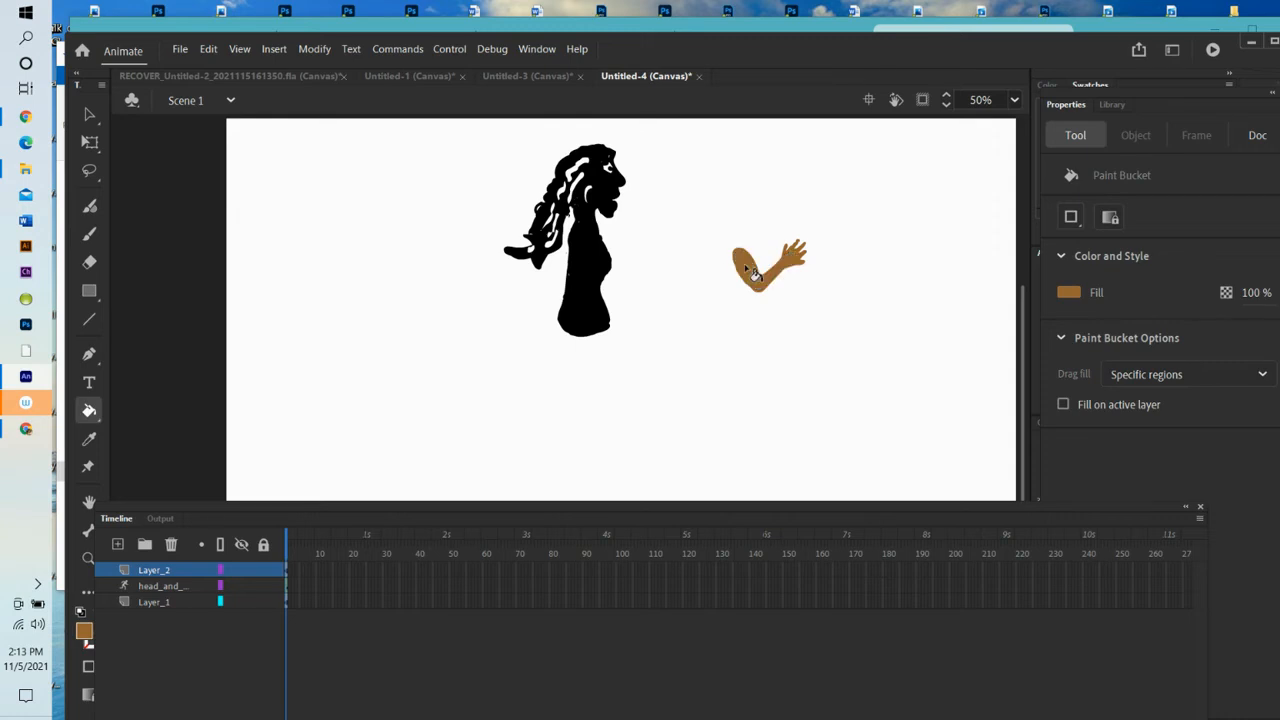
- Select the whole brown arm and move it onto the torso so that its upper end sits at the shoulder
left_click(89, 233)
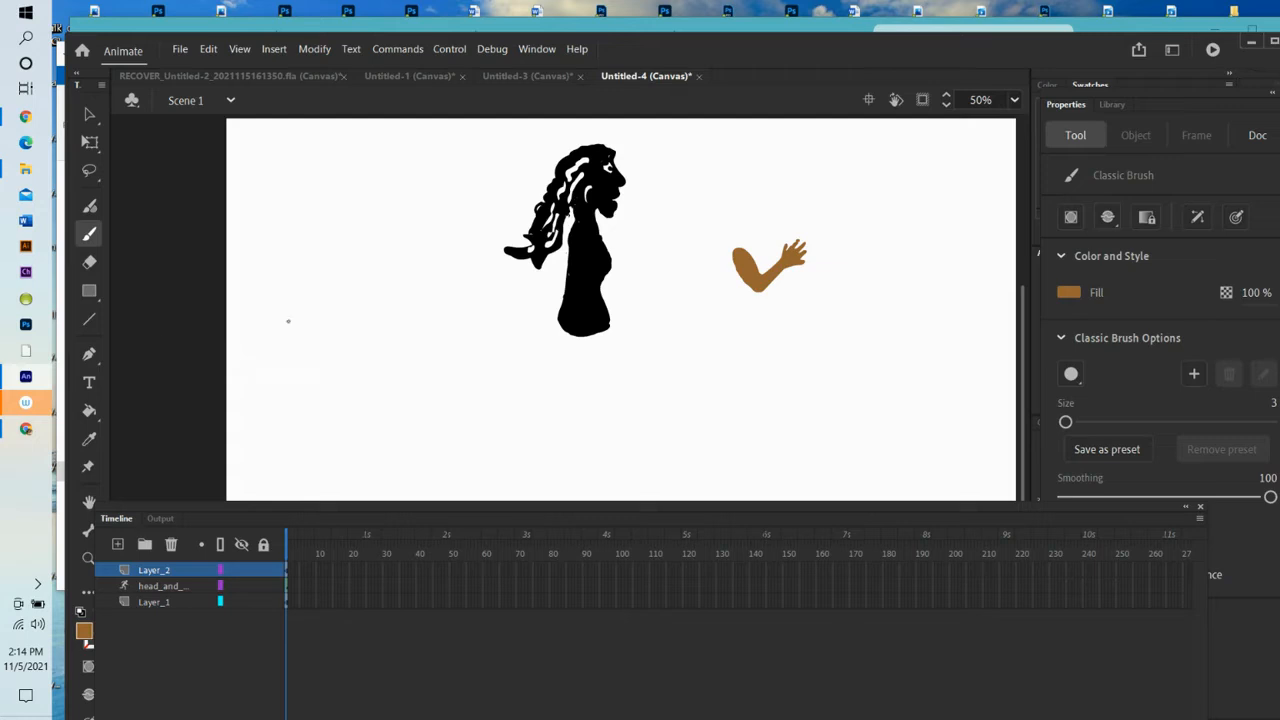
left_click(89, 533)
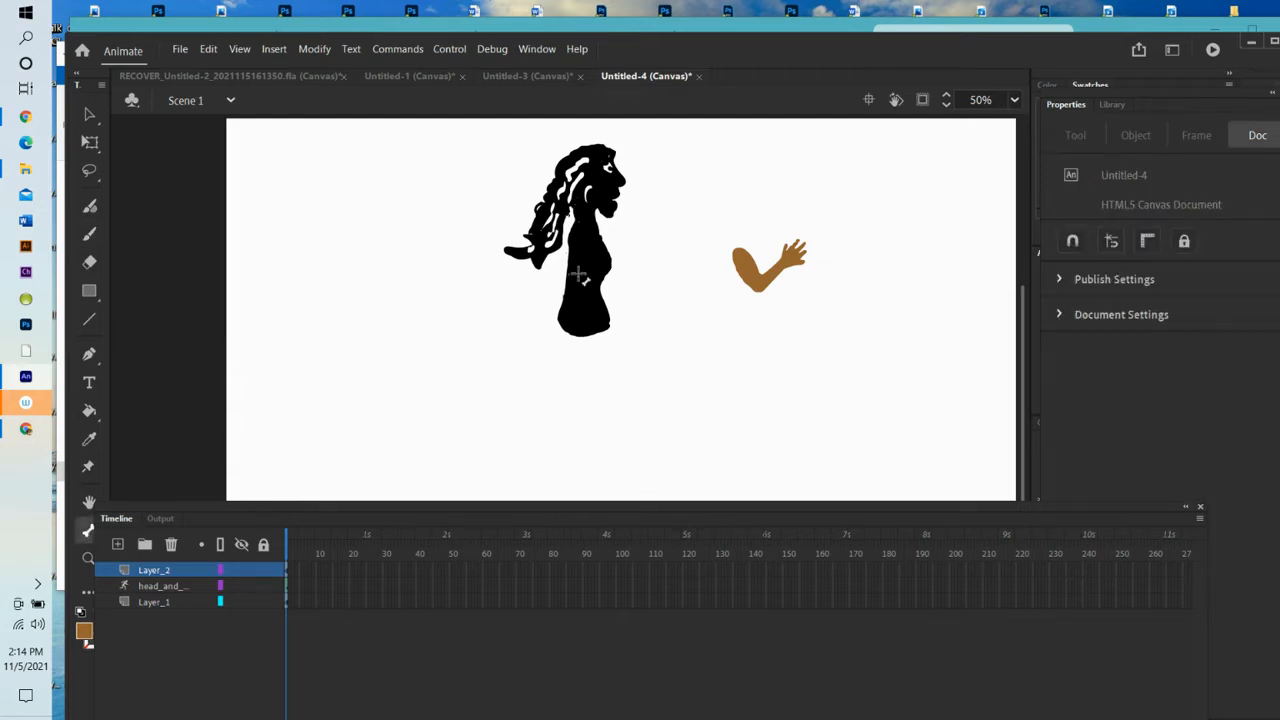
left_click(87, 115)
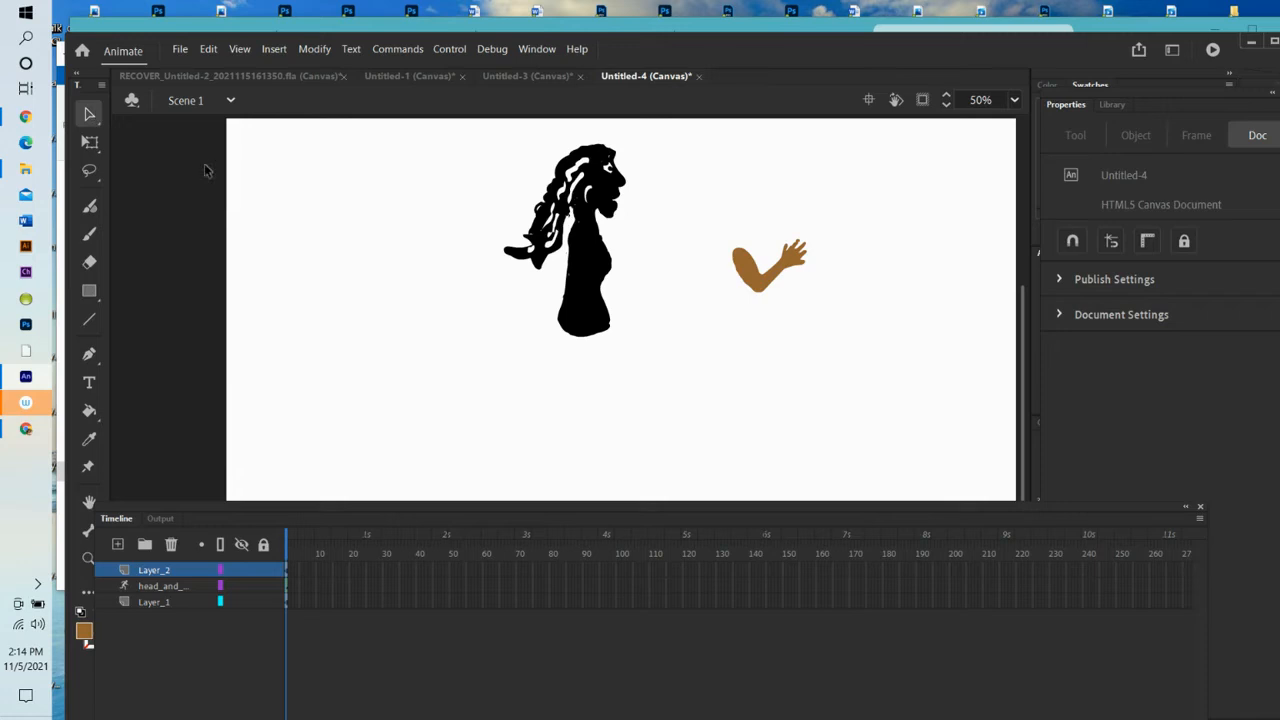
left_click_drag(711, 206, 757, 284)
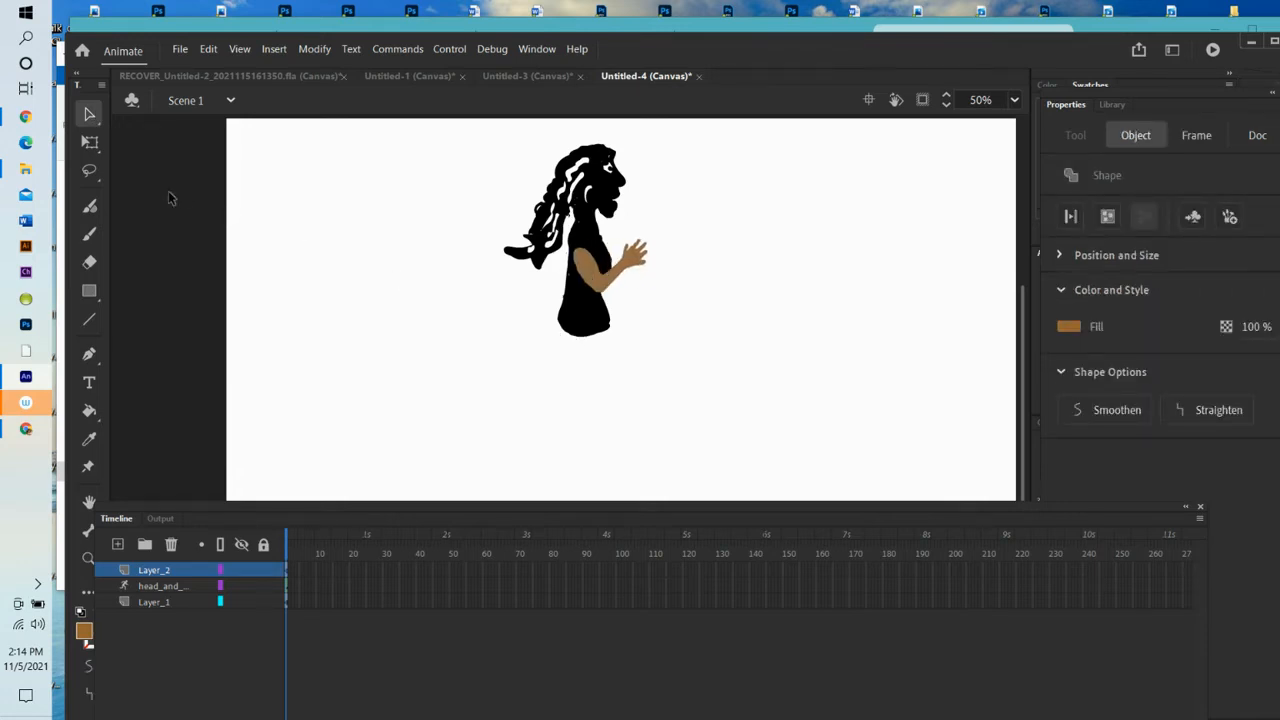
left_click(188, 229)
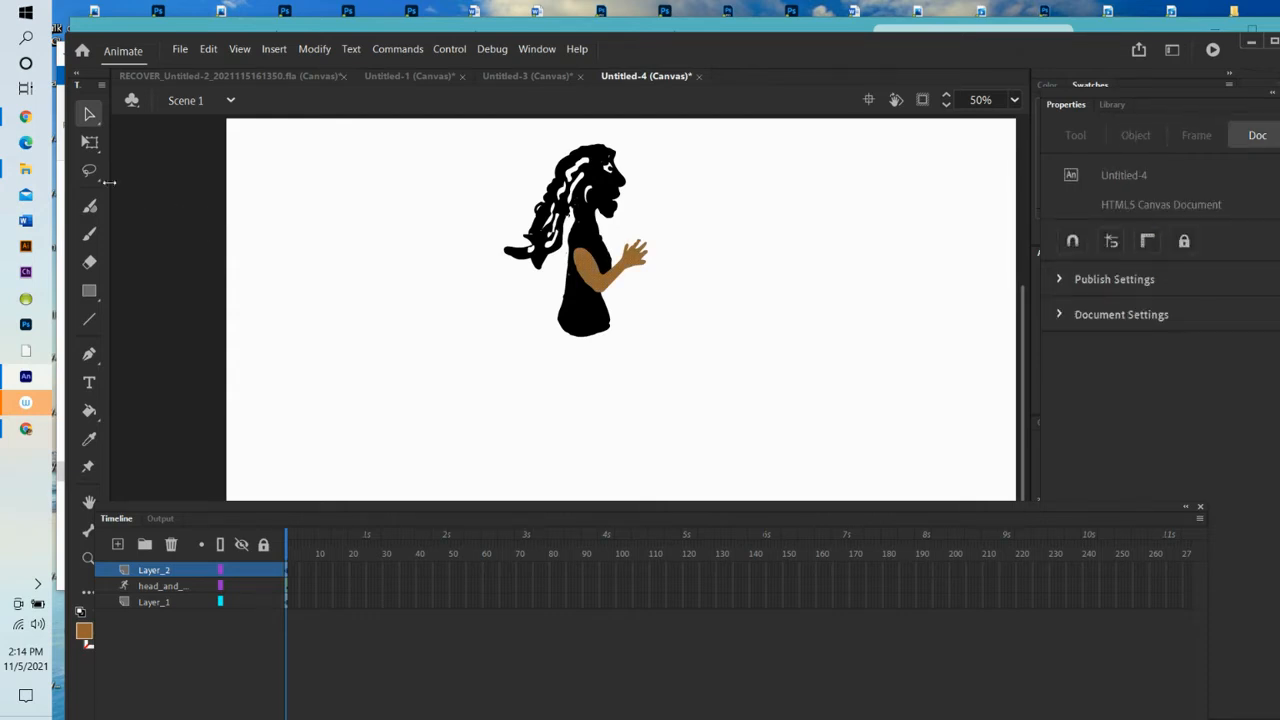
- Add bones from shoulder to elbow and from elbow to hand, and swing the arm down behind the woman's back
left_click(88, 530)
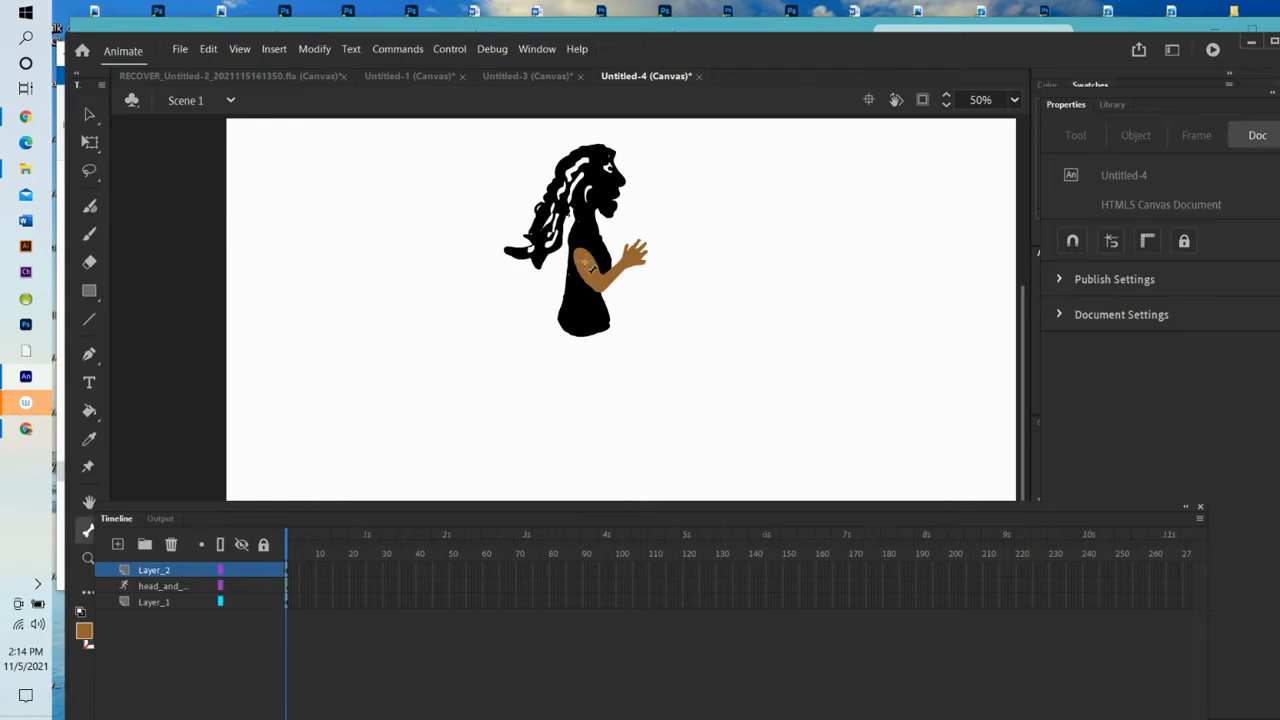
left_click(585, 263)
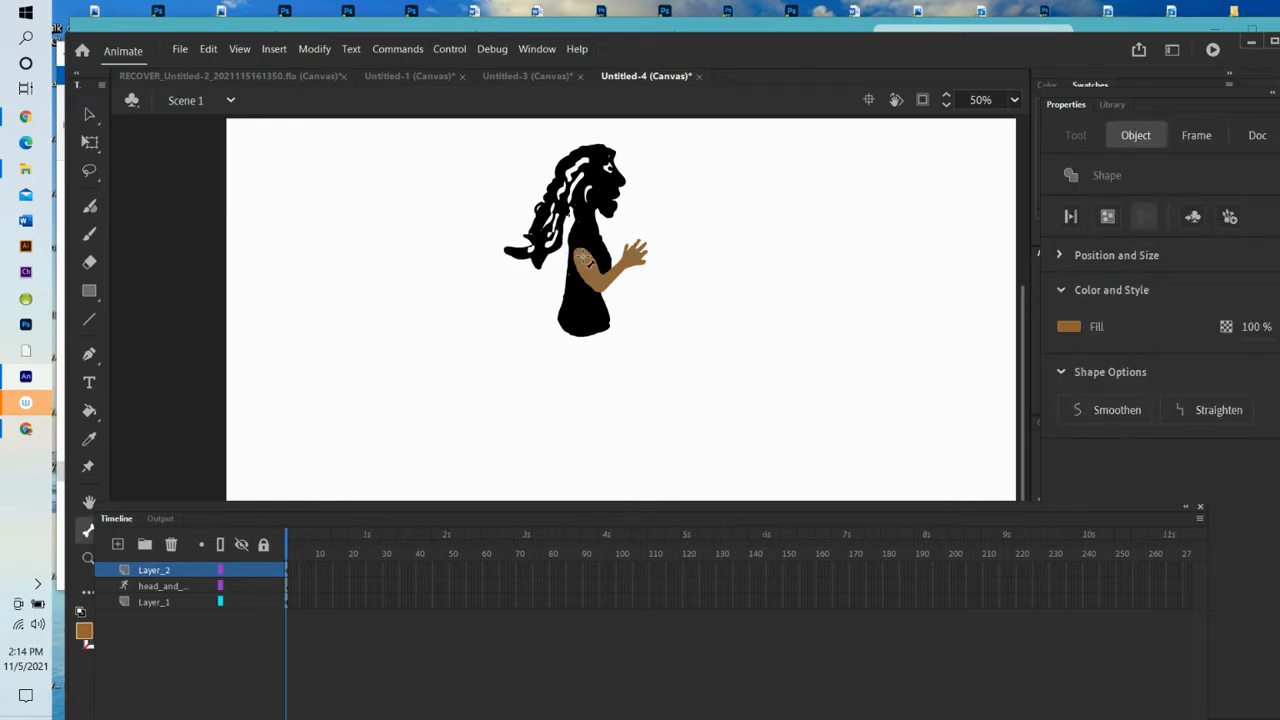
left_click_drag(583, 258, 632, 256)
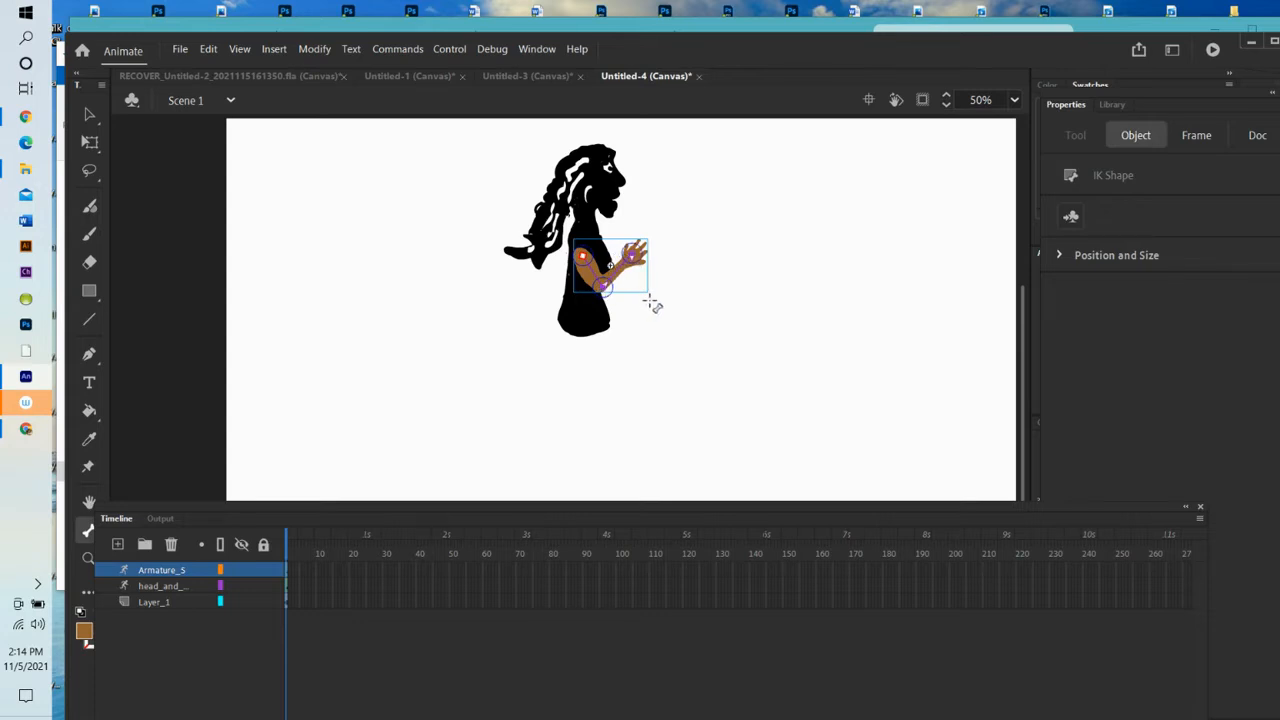
left_click(90, 113)
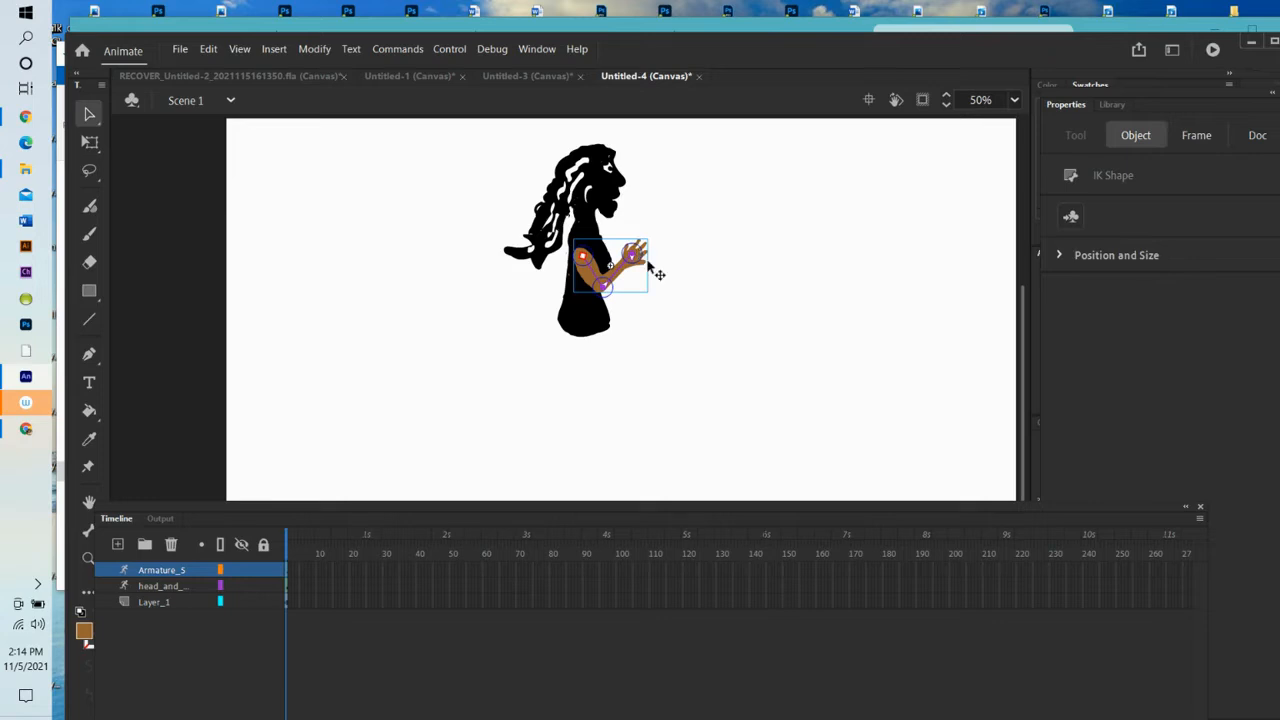
left_click_drag(642, 260, 549, 274)
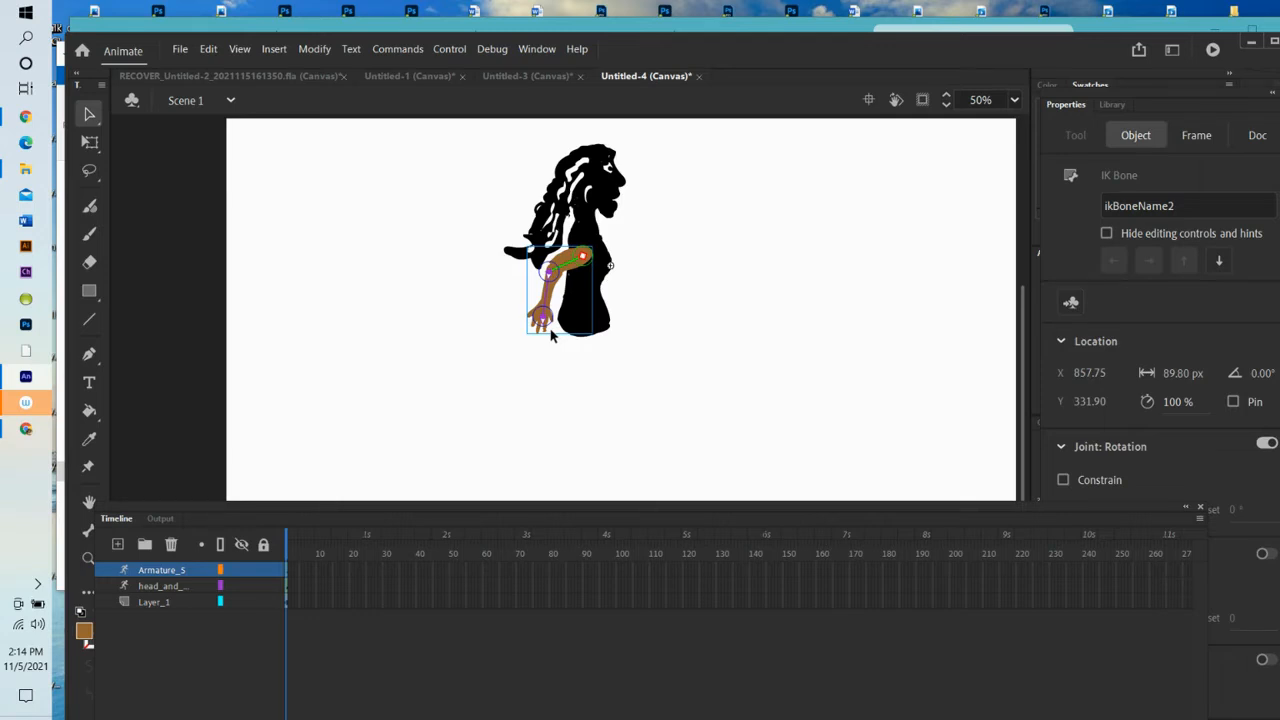
- Rename the arm's armature layer as arm
left_click(175, 570)
double_click(175, 570)
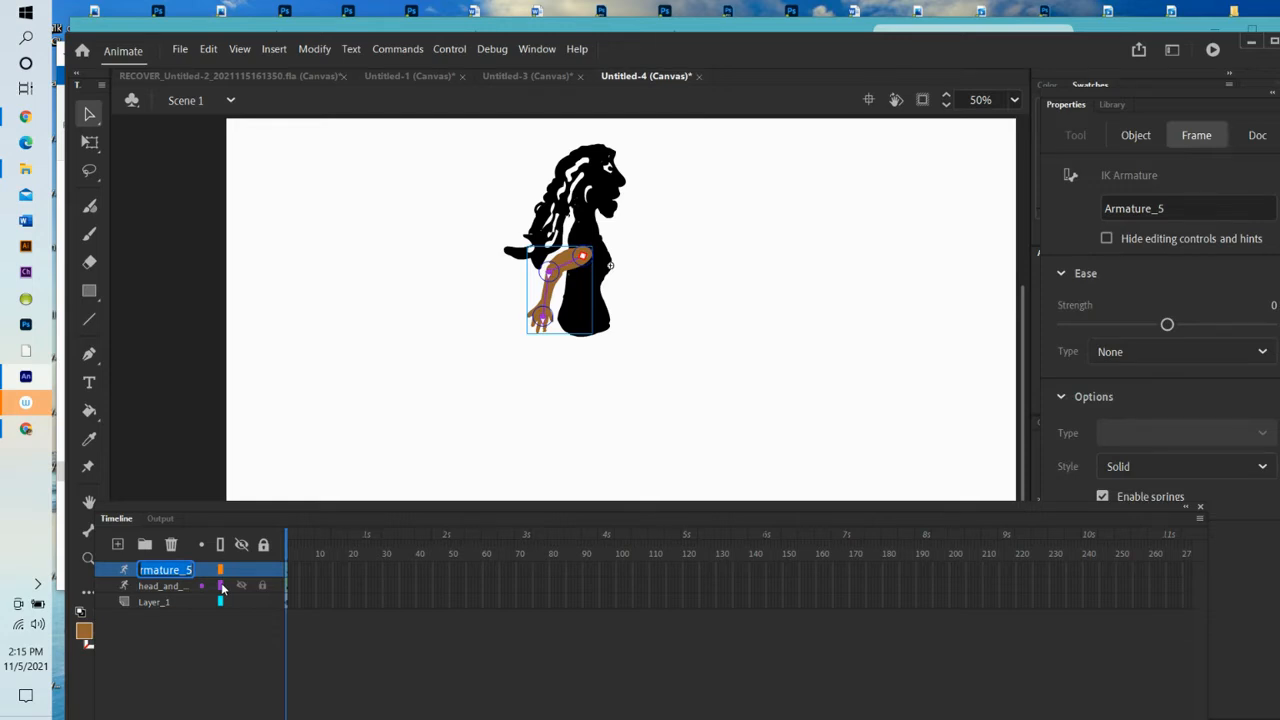
type("arm")
key("Return")
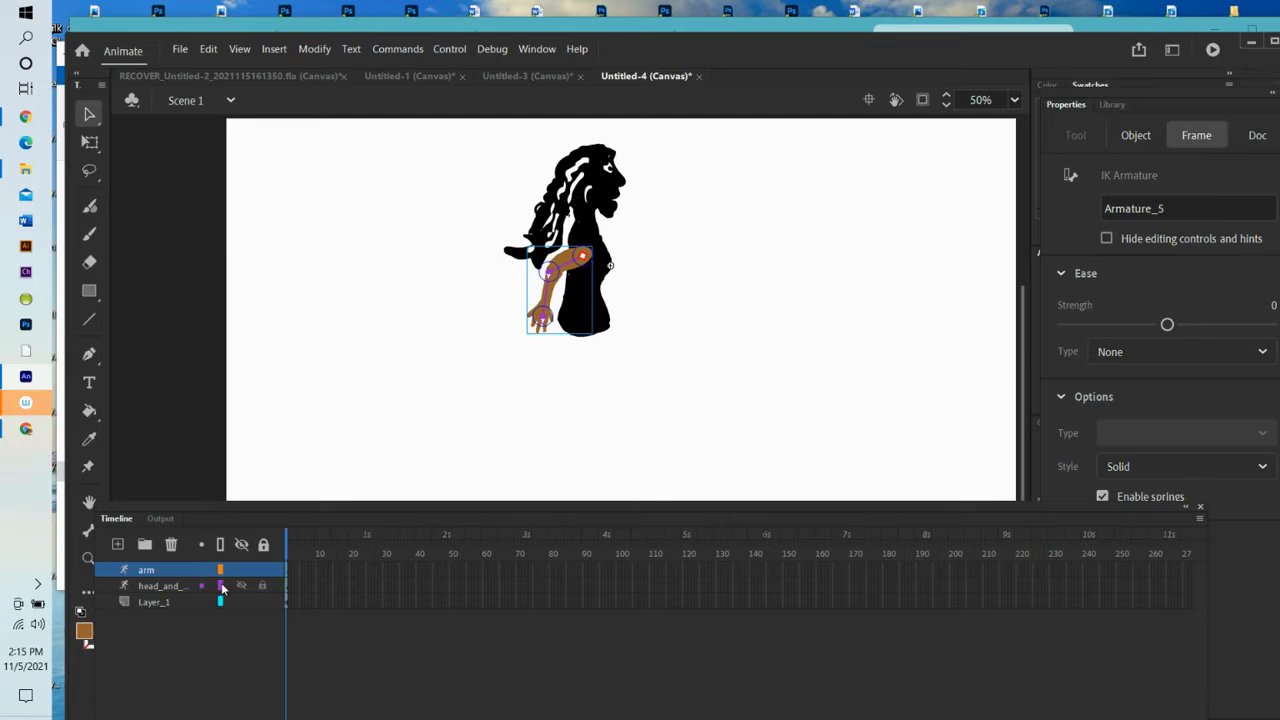
- Duplicate the arm layer and place the copy directly below the head and body layer
right_click(181, 565)
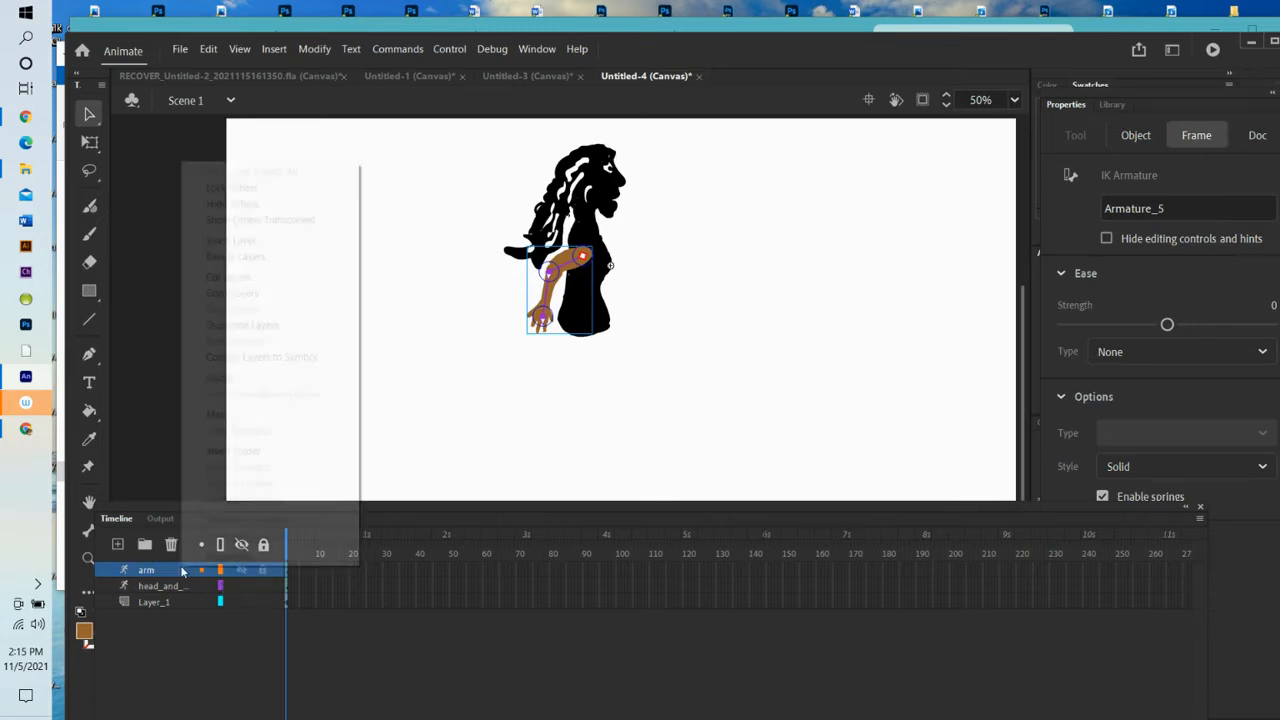
left_click(242, 325)
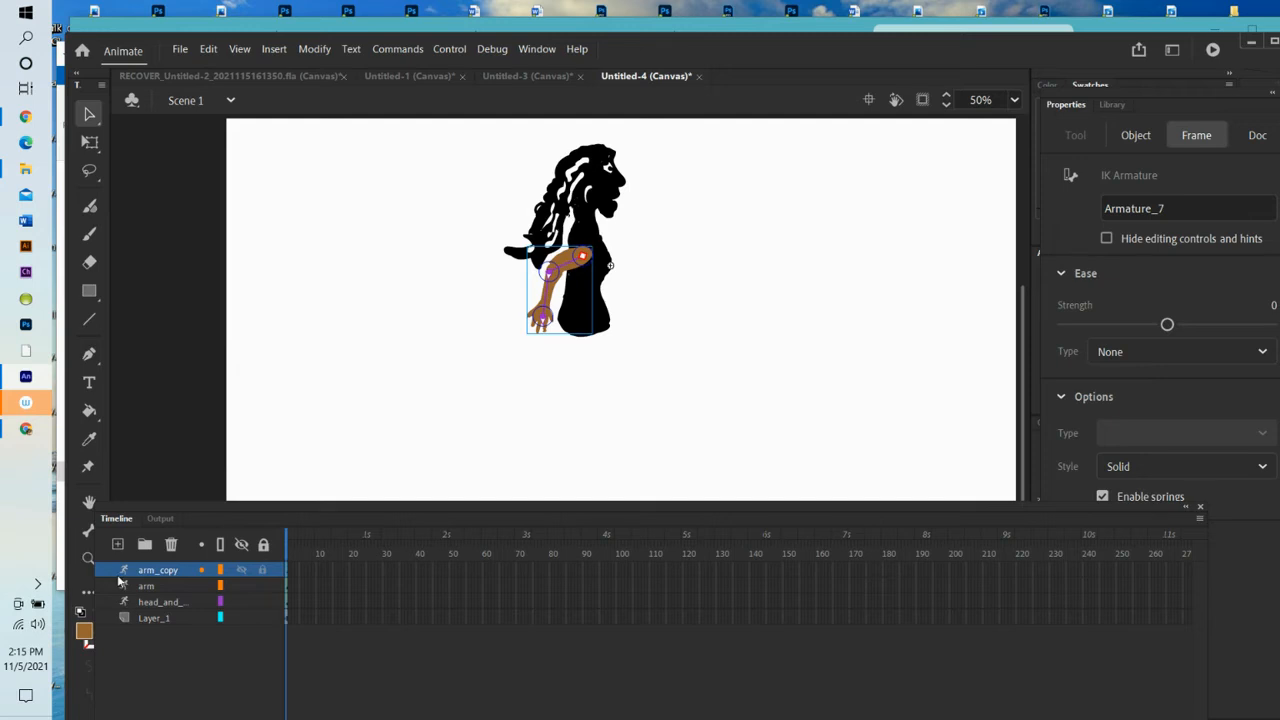
left_click_drag(114, 566, 126, 617)
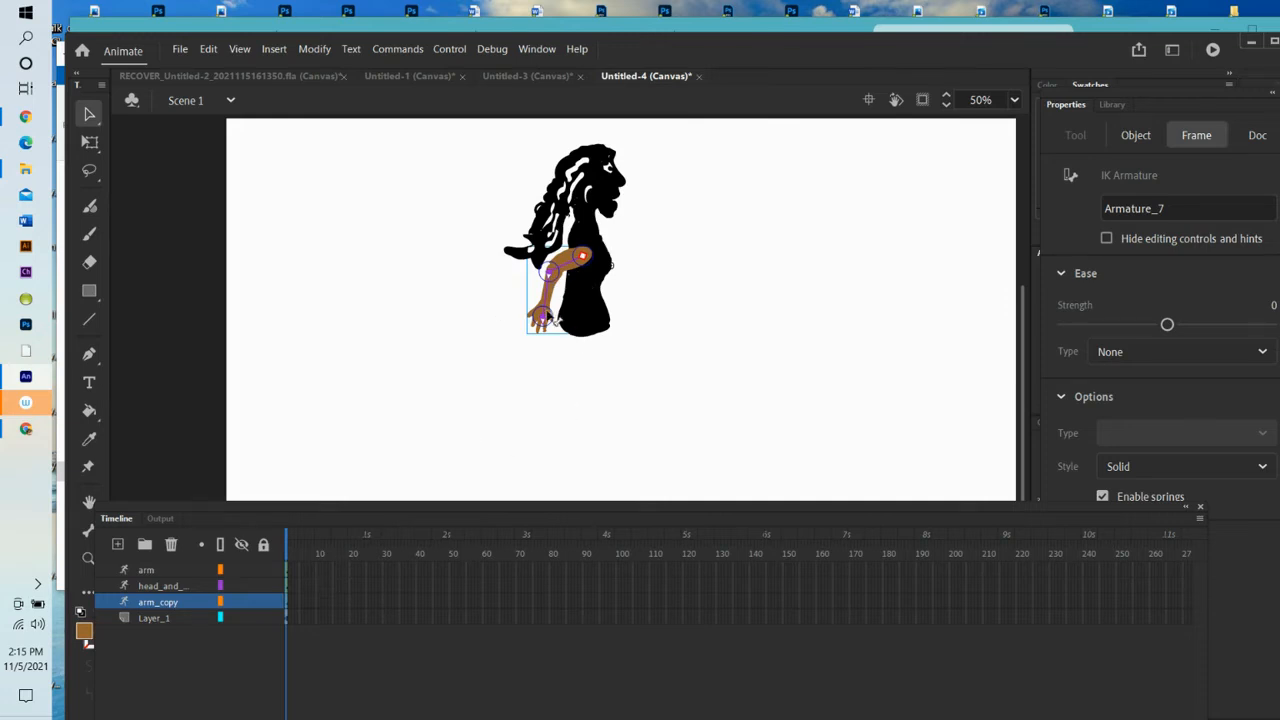
- Swing the near arm forward in front of the torso and raise the copied arm's hand slightly further back
left_click_drag(544, 319, 662, 300)
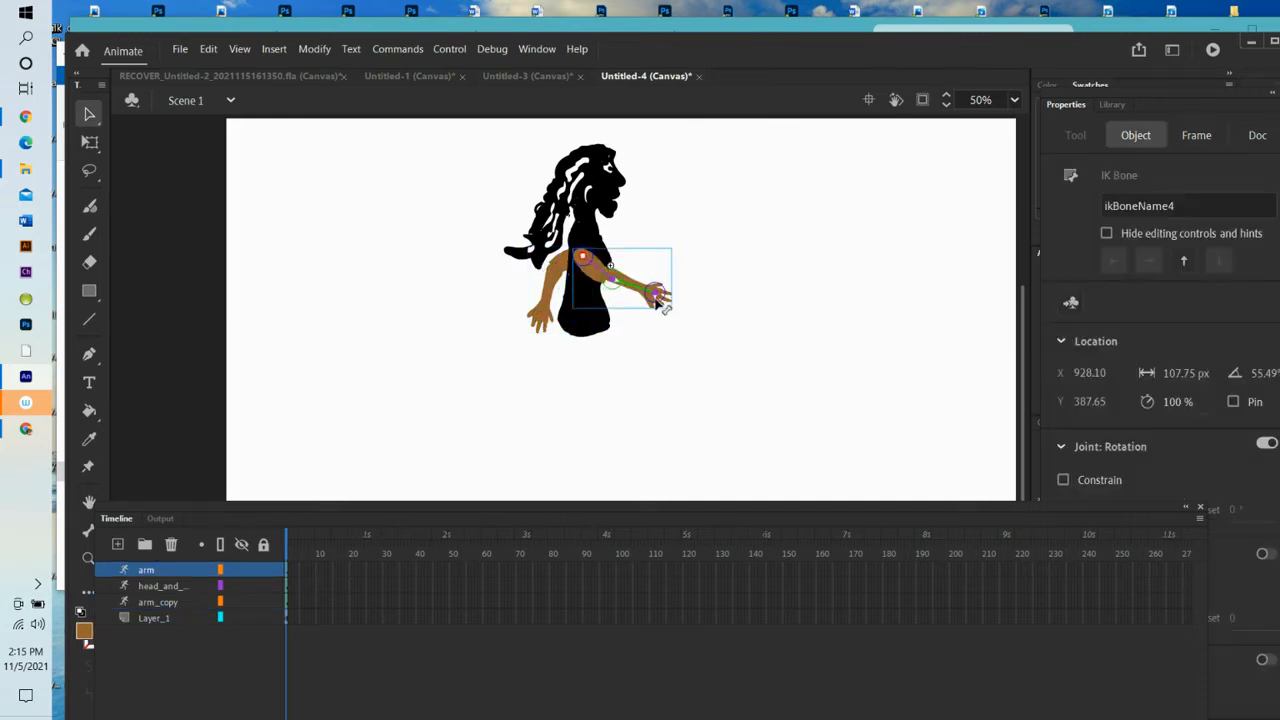
left_click(520, 308)
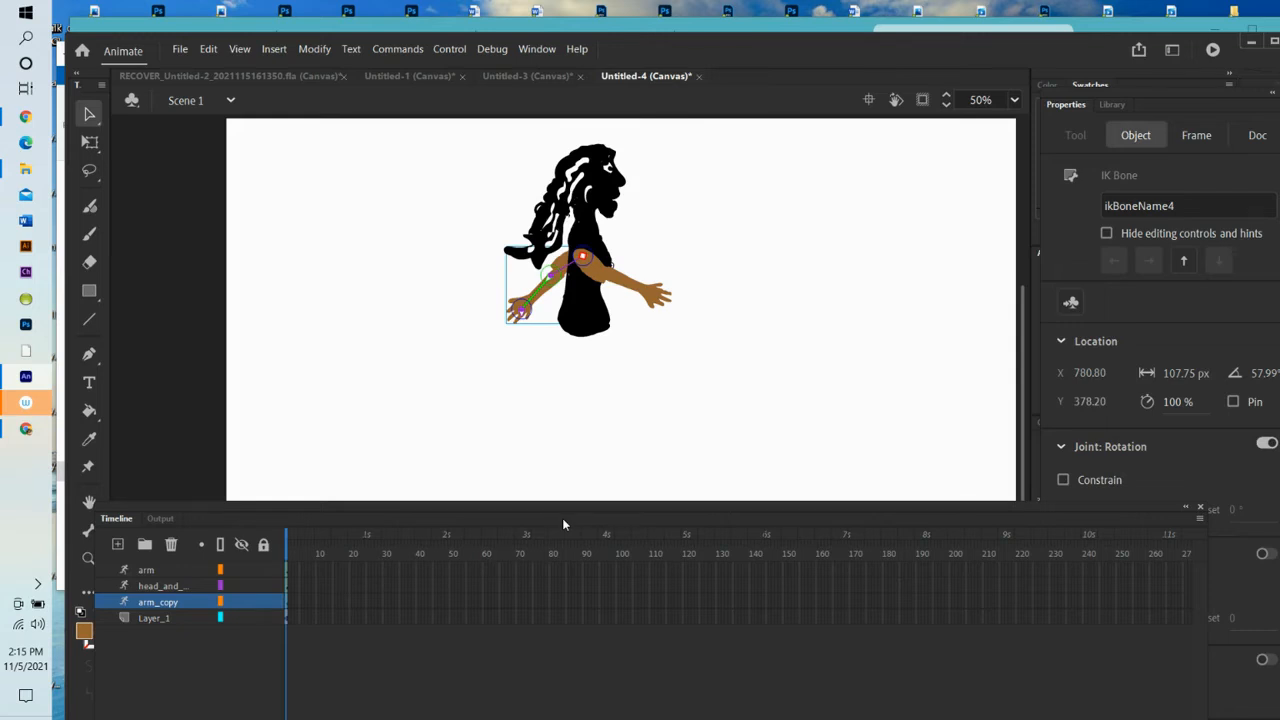
- Add a new layer at the top of the layer stack and set the Classic Brush fill color to #0033FF
left_click(116, 548)
left_click_drag(112, 603, 116, 569)
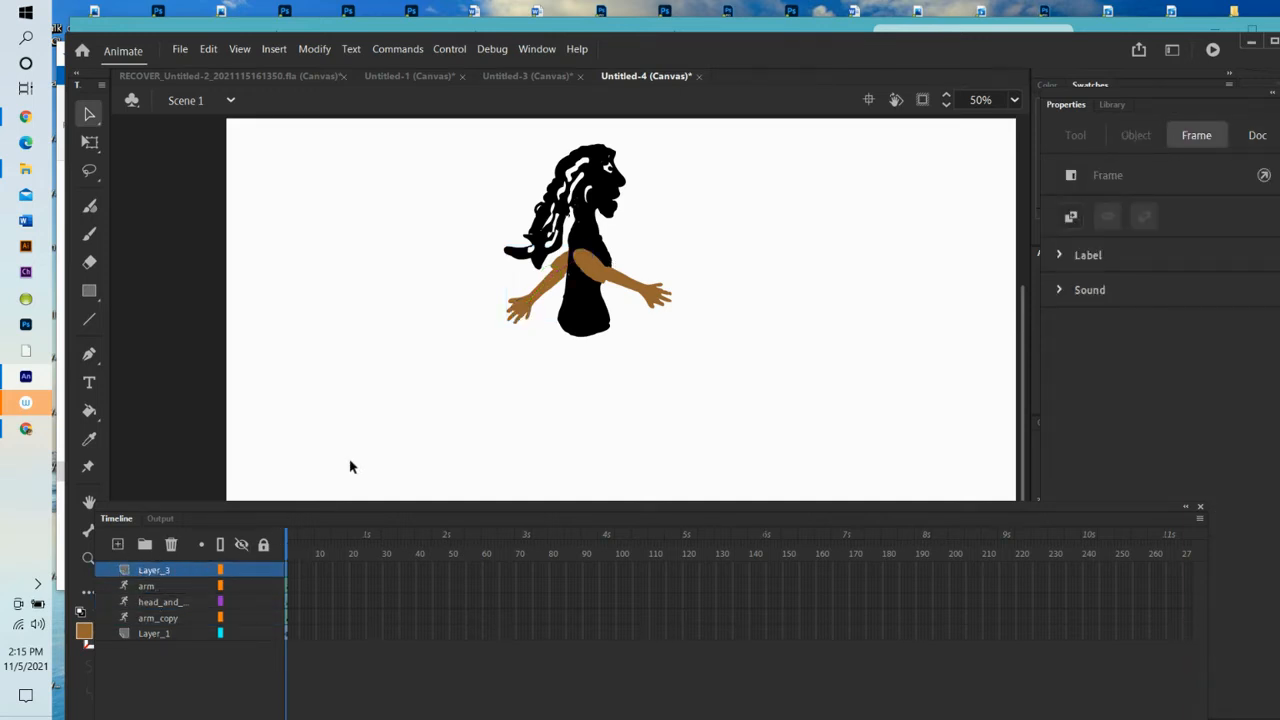
left_click(89, 233)
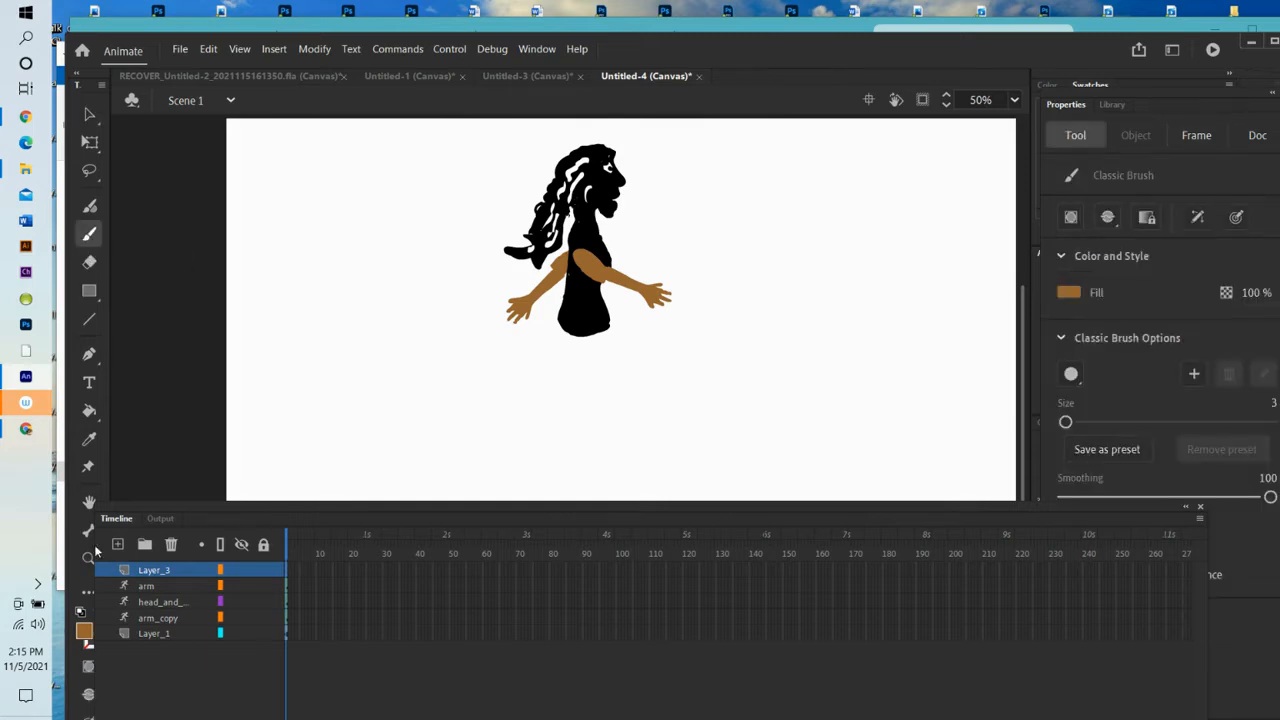
left_click(84, 628)
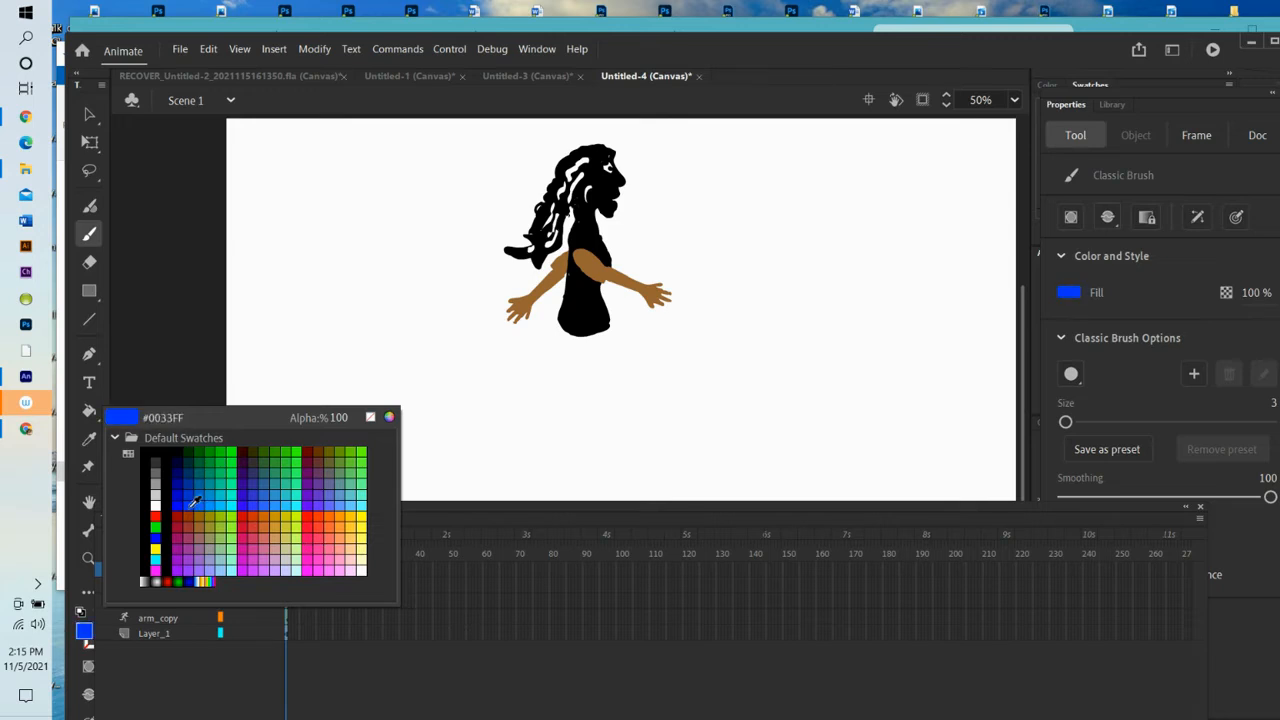
left_click(194, 501)
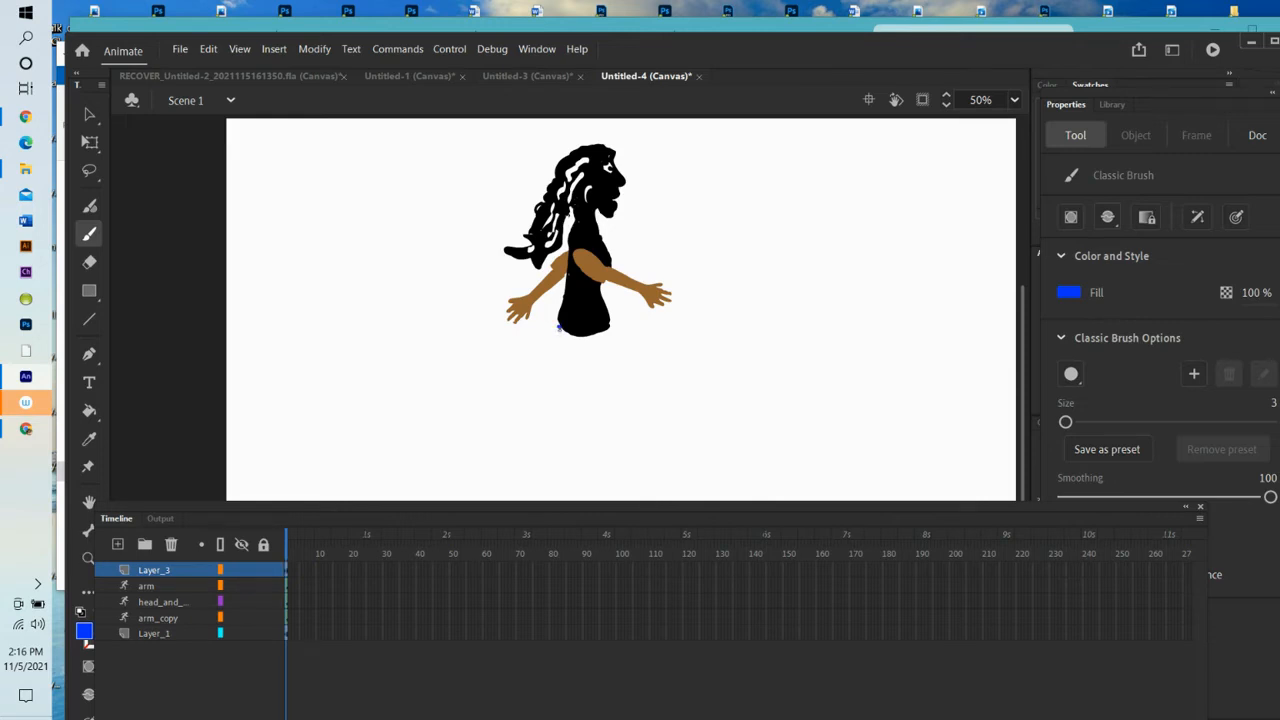
- Draw a slightly bent trouser leg below the torso, close its outline at the waist, and fill it with blue
mouse_move(558, 327)
left_mouse_down()
mouse_move(581, 383)
mouse_move(566, 427)
mouse_move(575, 462)
mouse_move(596, 450)
mouse_move(609, 412)
left_mouse_up()
left_click_drag(606, 368, 608, 327)
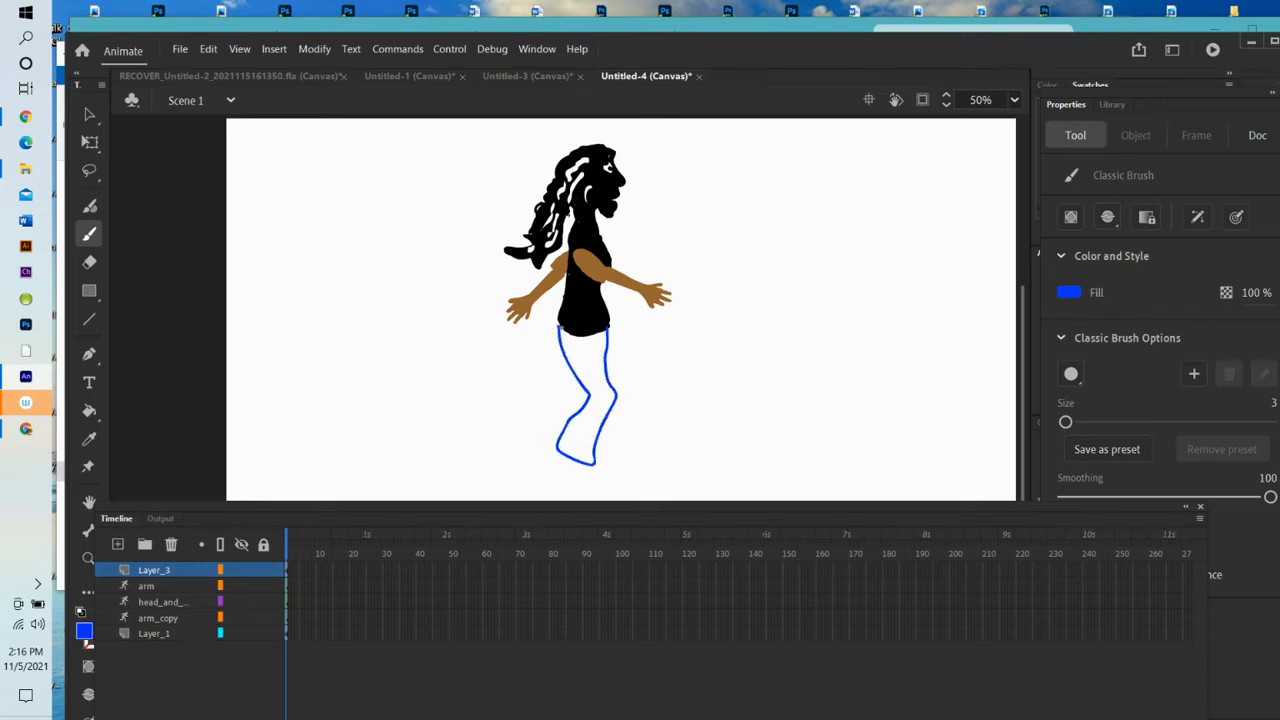
left_click_drag(604, 332, 611, 326)
left_click(89, 410)
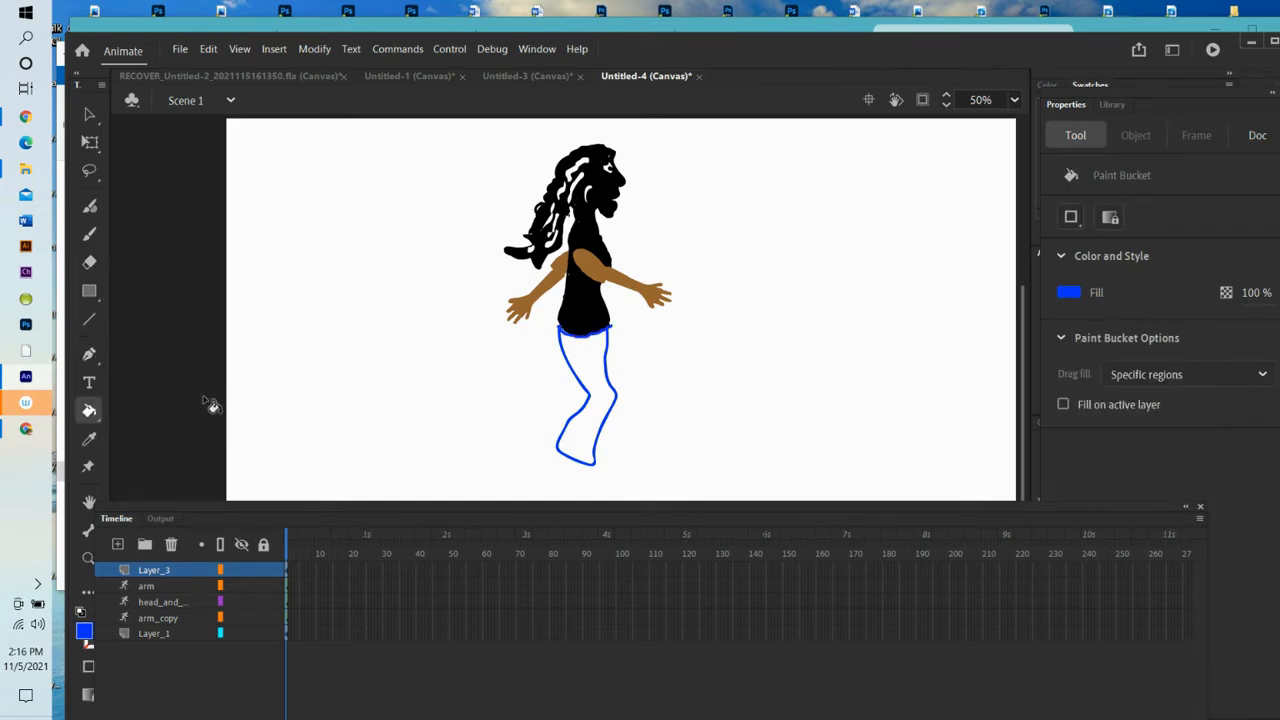
left_click(591, 365)
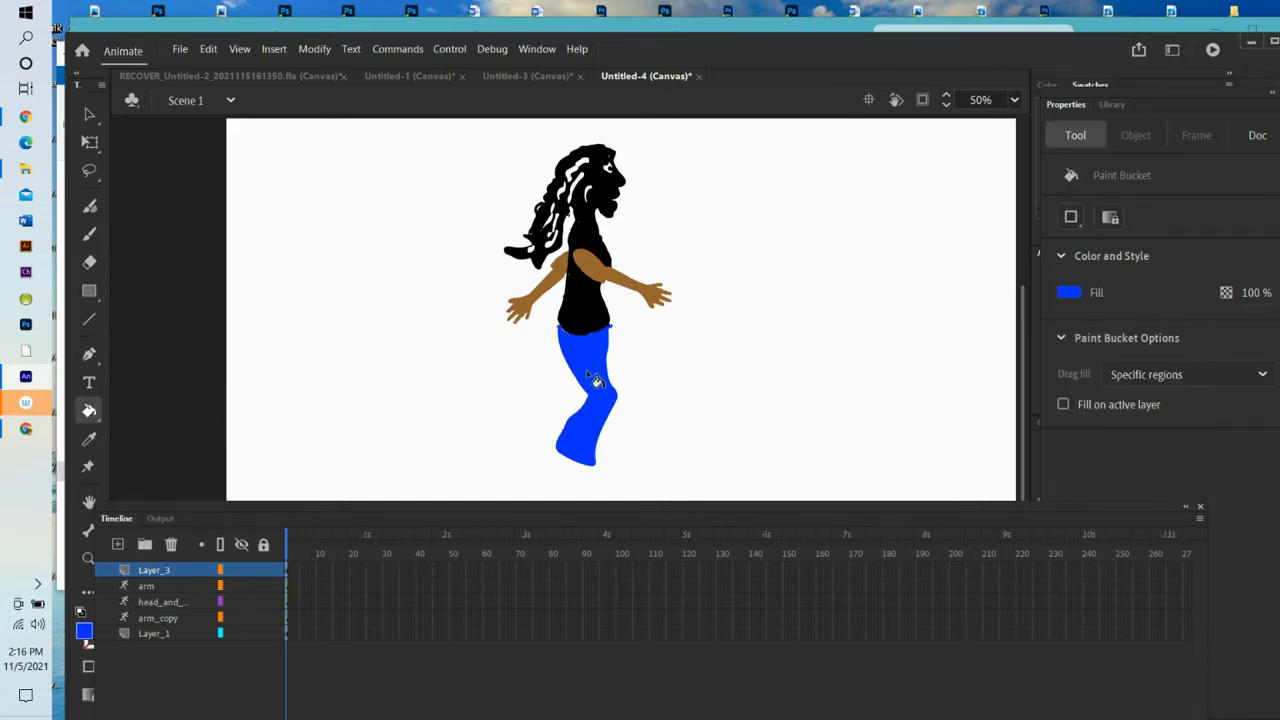
- Draw a shoe at the lower end of the leg and fill it with blue
left_click(89, 234)
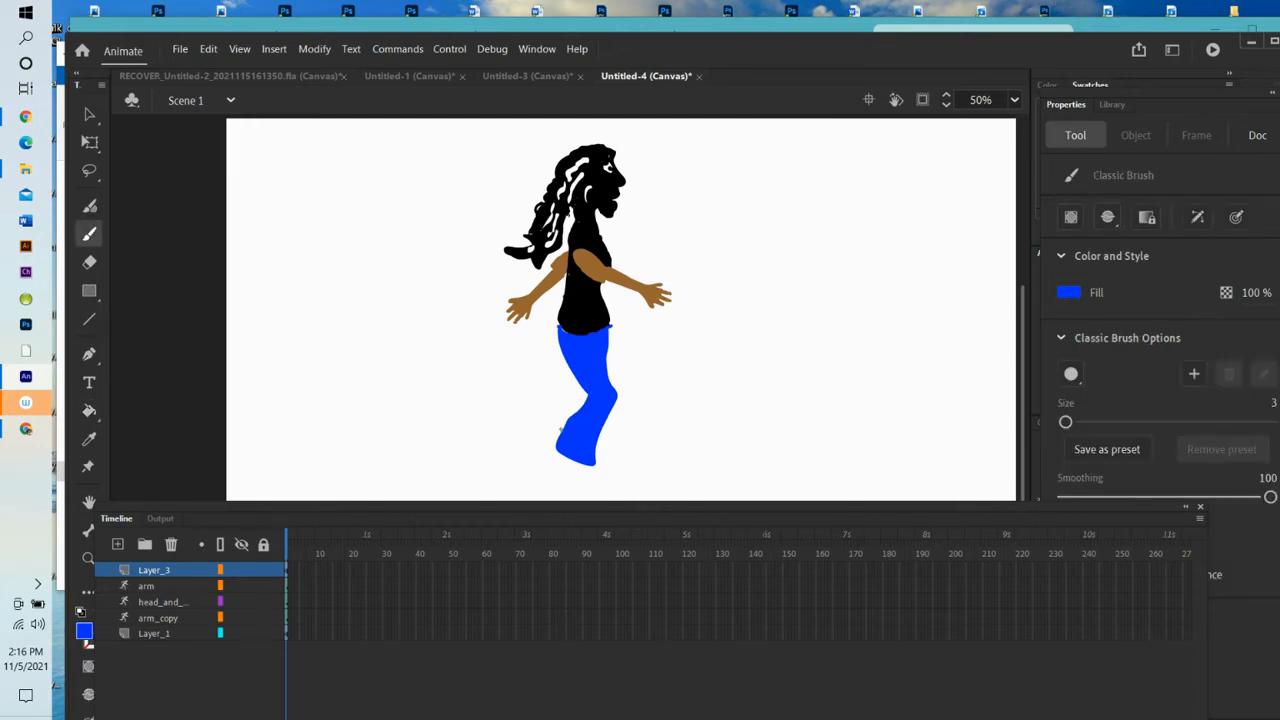
left_click_drag(557, 459, 576, 471)
left_click_drag(589, 463, 587, 462)
left_click(89, 410)
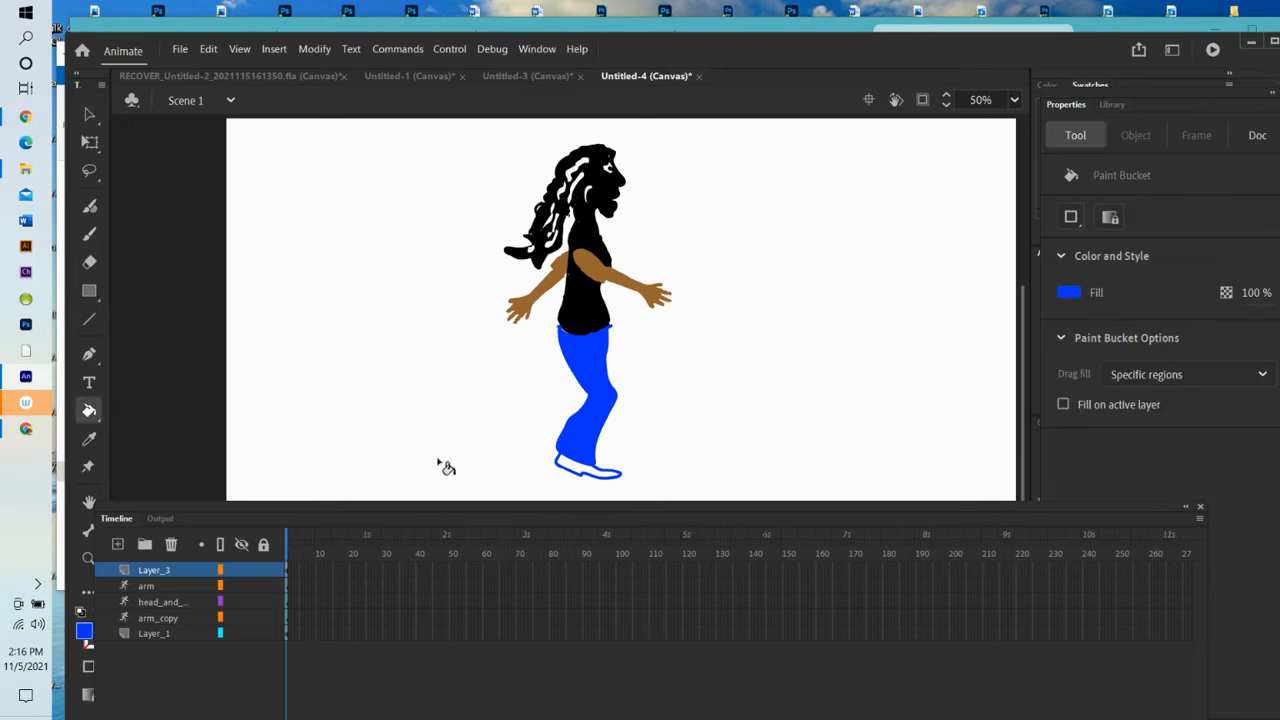
left_click(578, 472)
- Add bones from hip to knee and from knee to heel in the blue leg, redoing the lower bone to reach the shoe
left_click(89, 530)
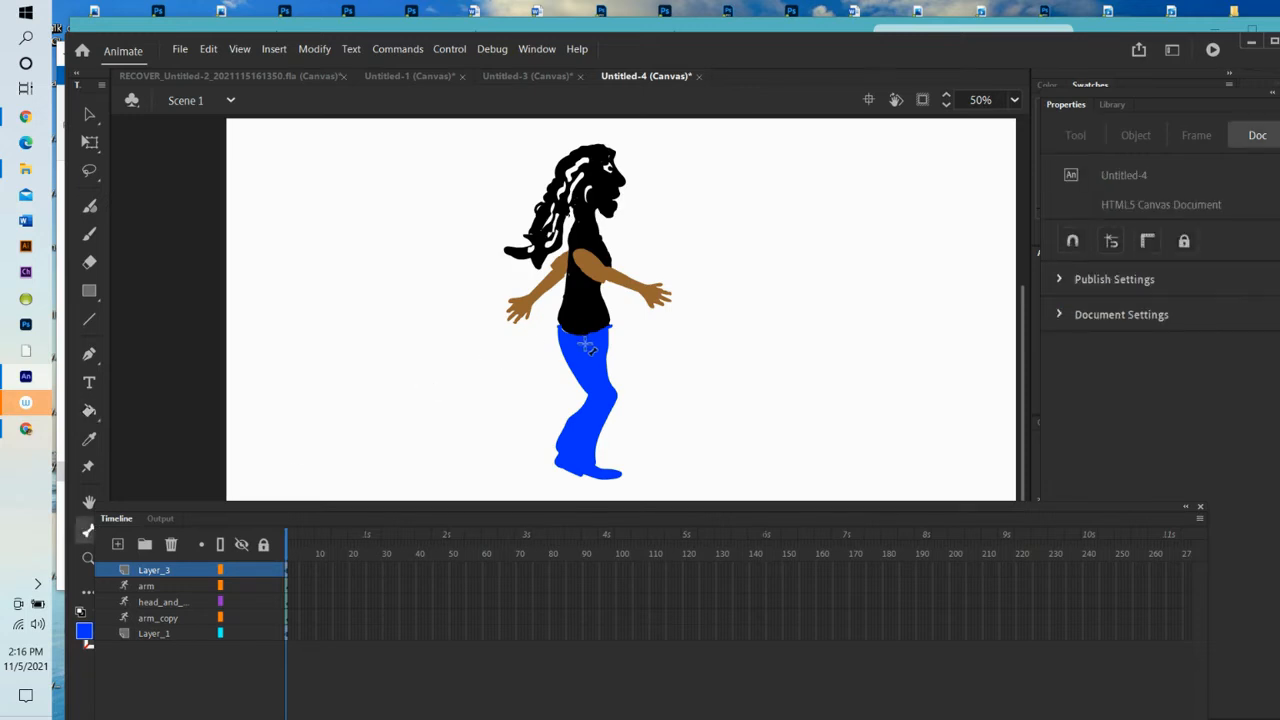
left_click(588, 346)
mouse_move(587, 344)
left_mouse_down()
mouse_move(604, 398)
mouse_move(576, 448)
left_mouse_up()
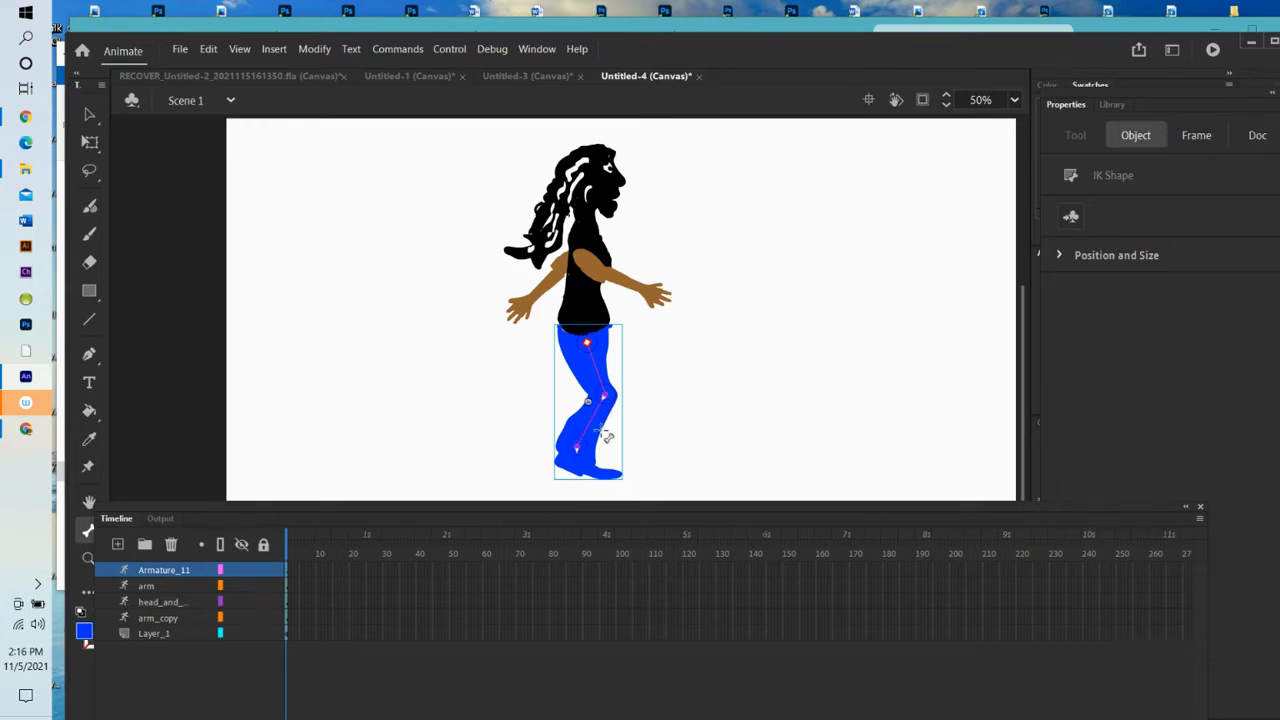
key("ctrl+z")
left_click_drag(606, 399, 574, 460)
- Test the blue leg's knee bend, move the leg up to fit under the torso, and pose it extended slightly forward
left_click(89, 114)
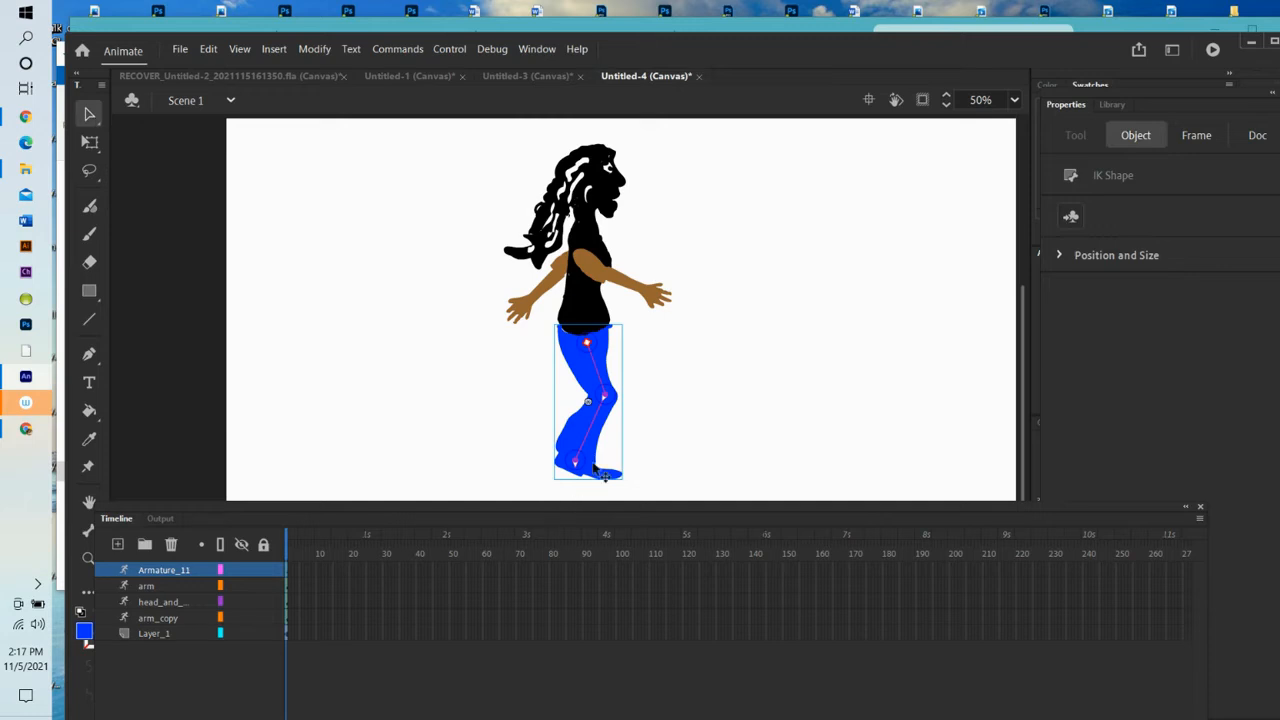
left_click_drag(585, 465, 507, 378)
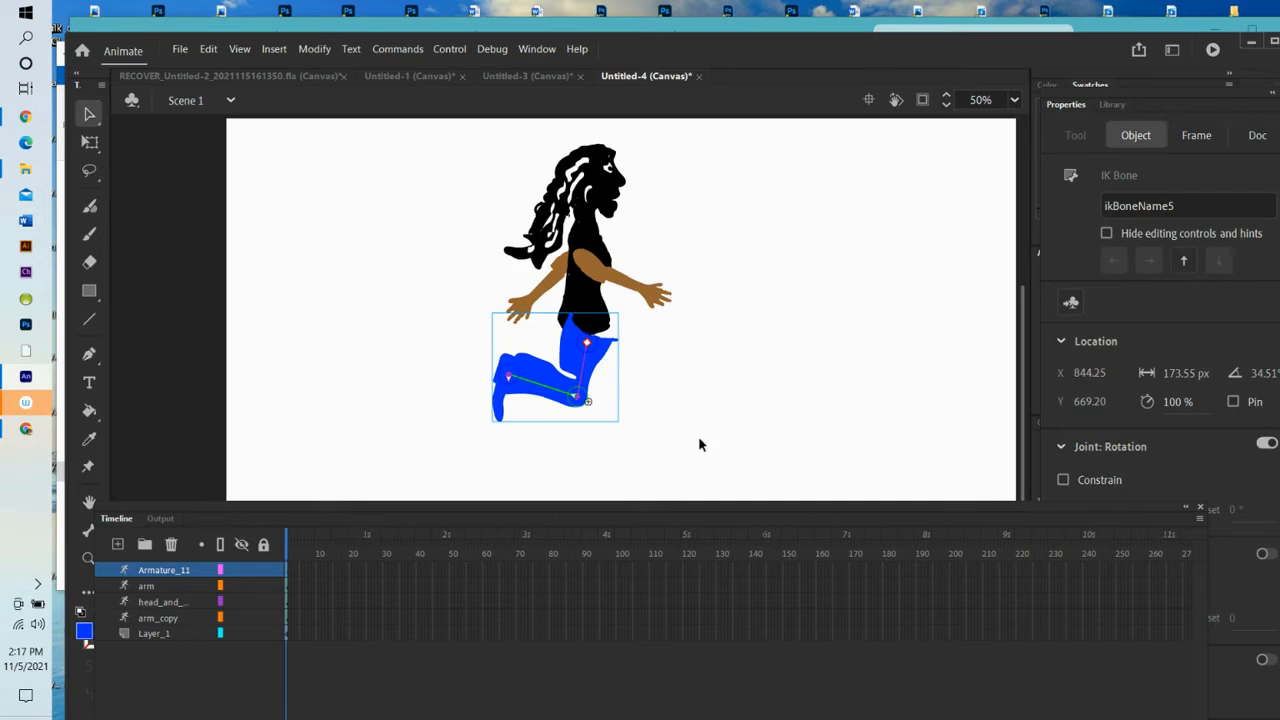
left_click(89, 142)
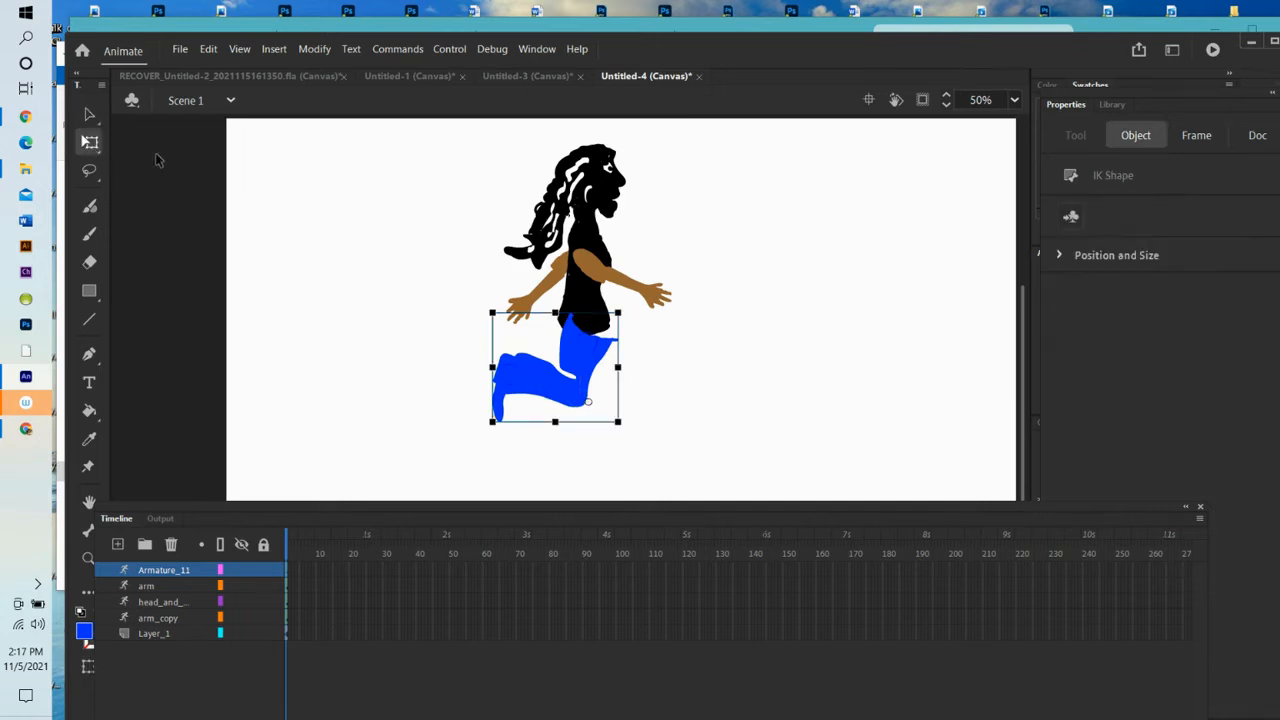
left_click_drag(583, 365, 578, 354)
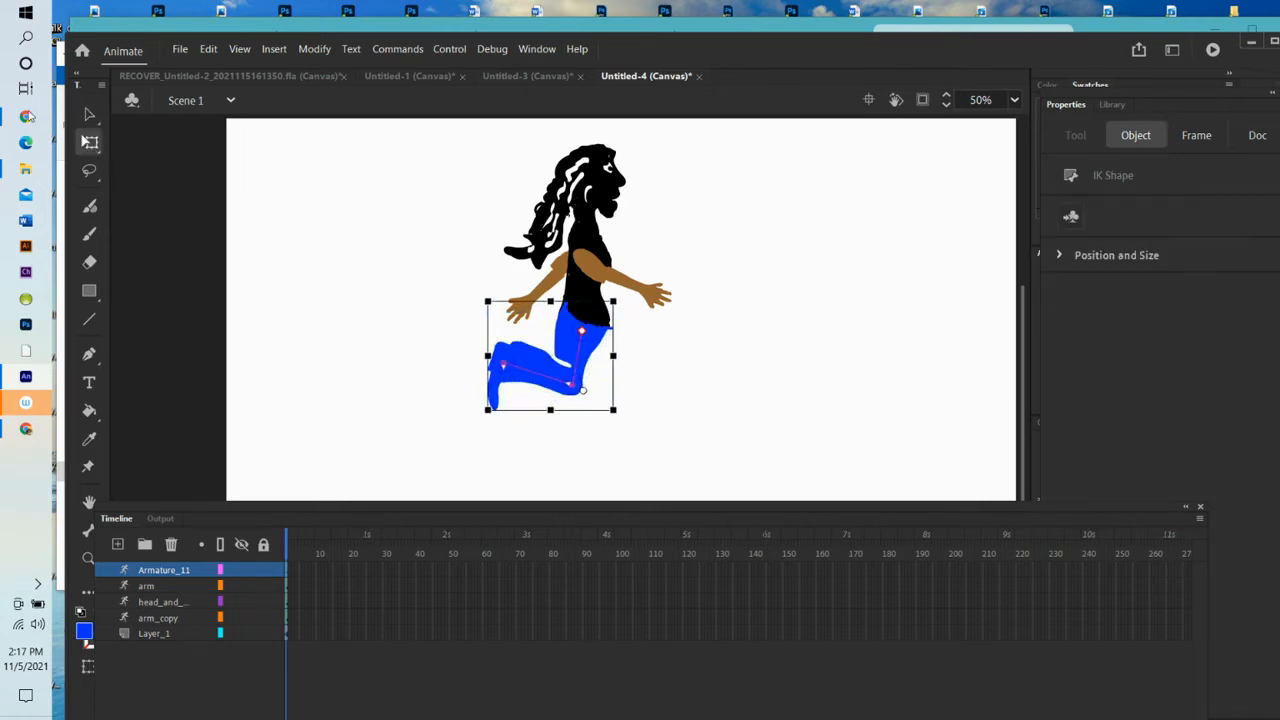
left_click(89, 113)
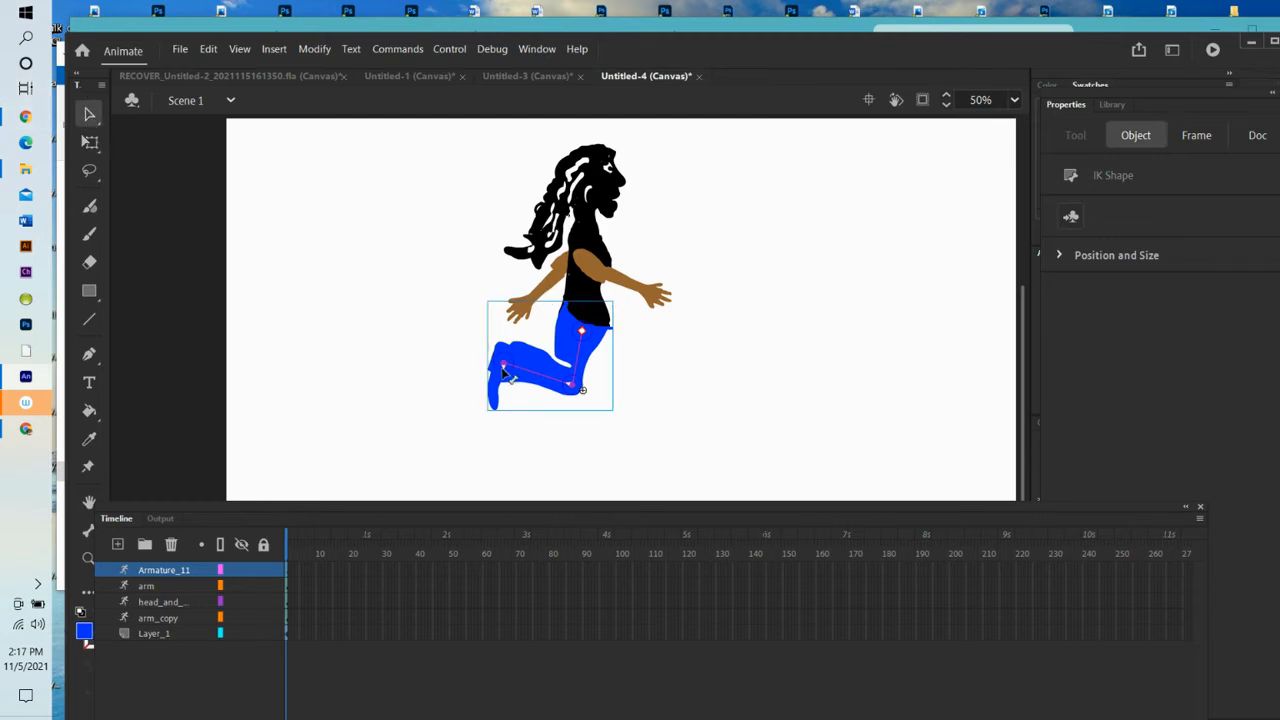
left_click_drag(507, 370, 652, 462)
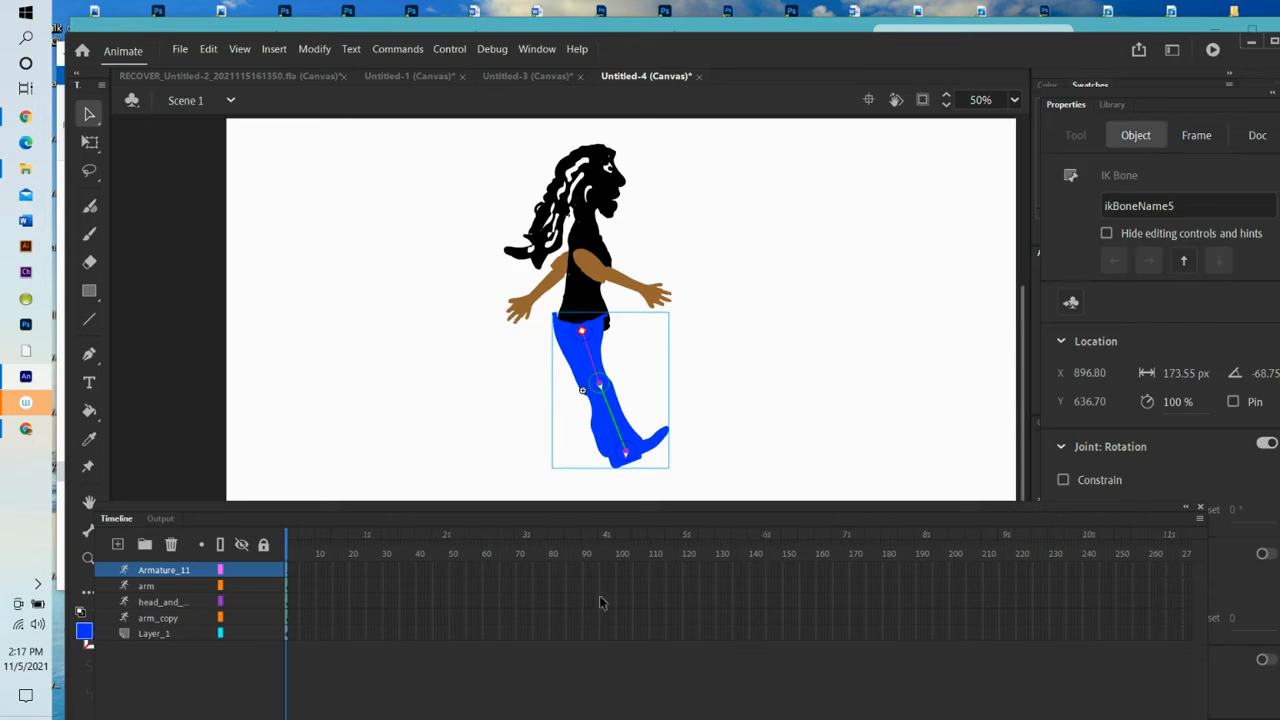
- Rename the leg's armature layer as leg
left_click(169, 571)
double_click(169, 570)
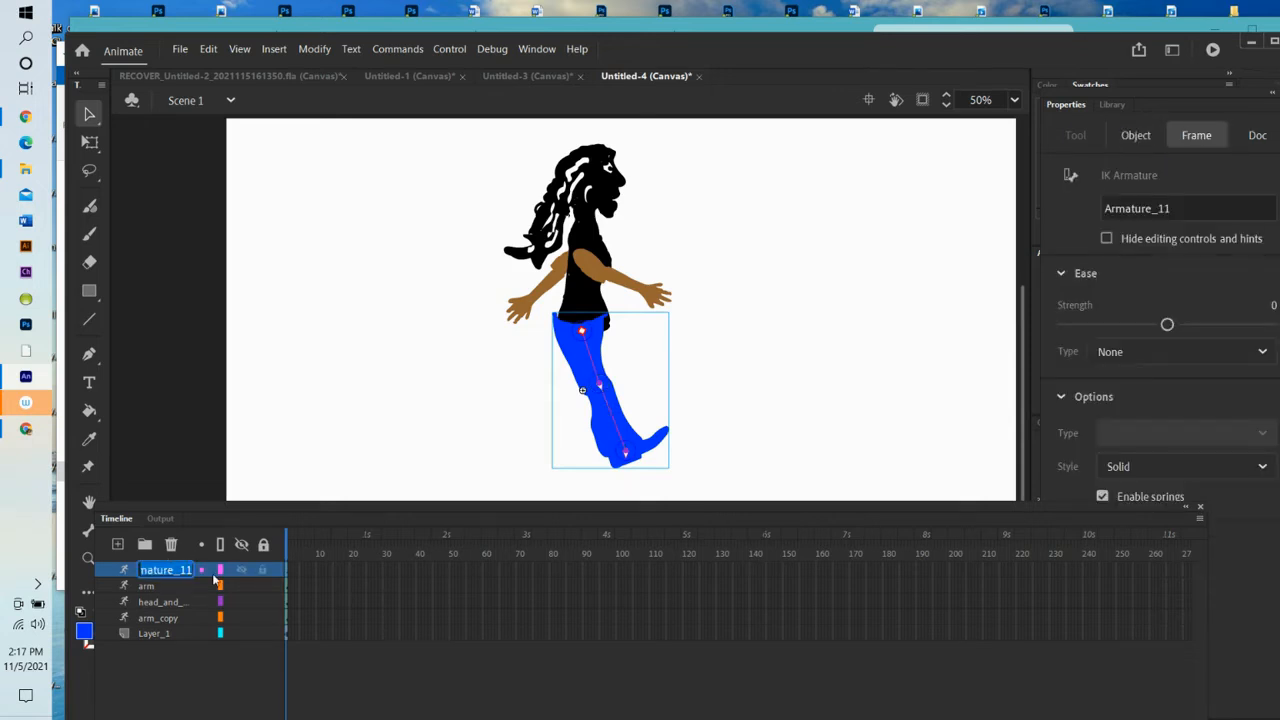
type("leg")
key("Return")
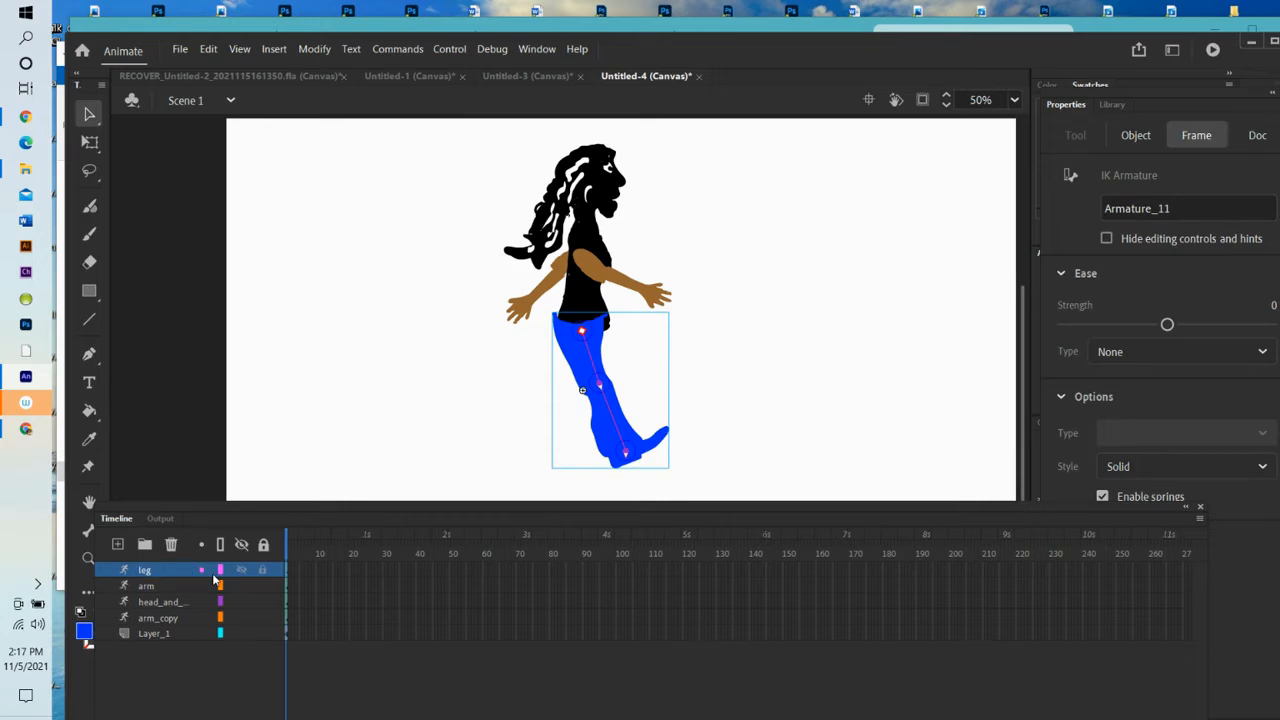
- Duplicate the leg layer and move the original leg layer below arm_copy in the layer stack
right_click(152, 569)
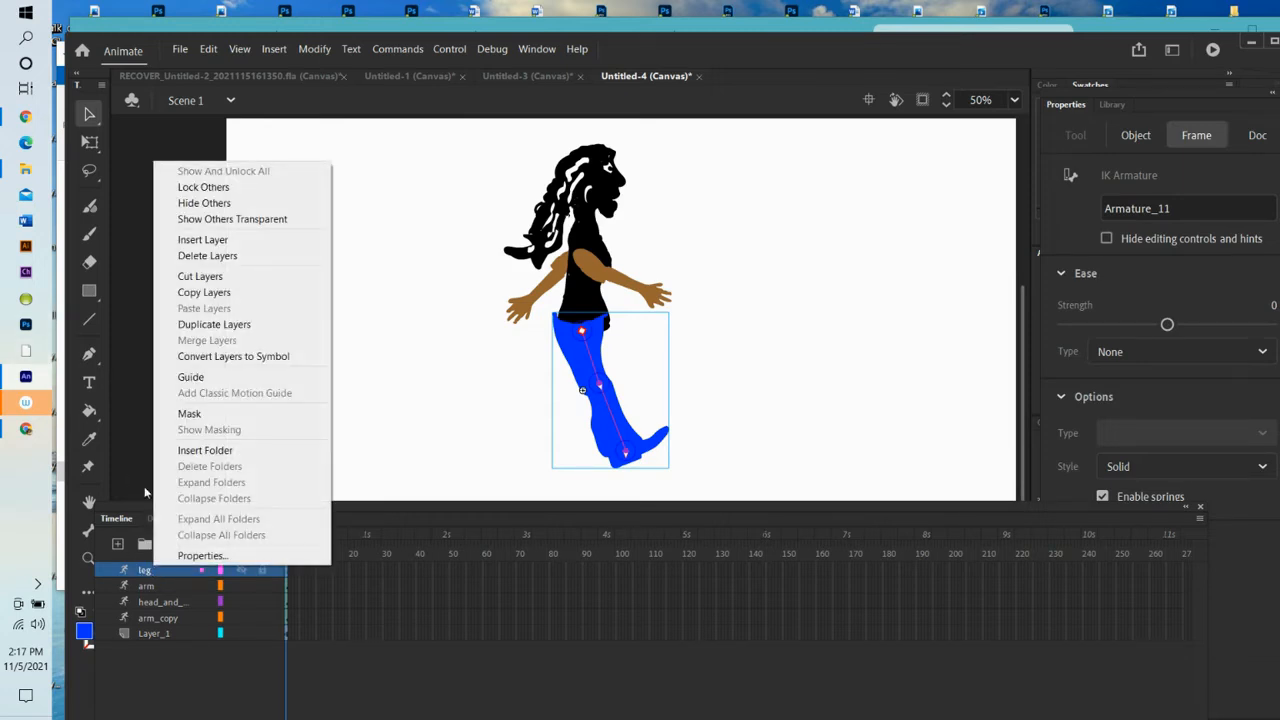
left_click(210, 325)
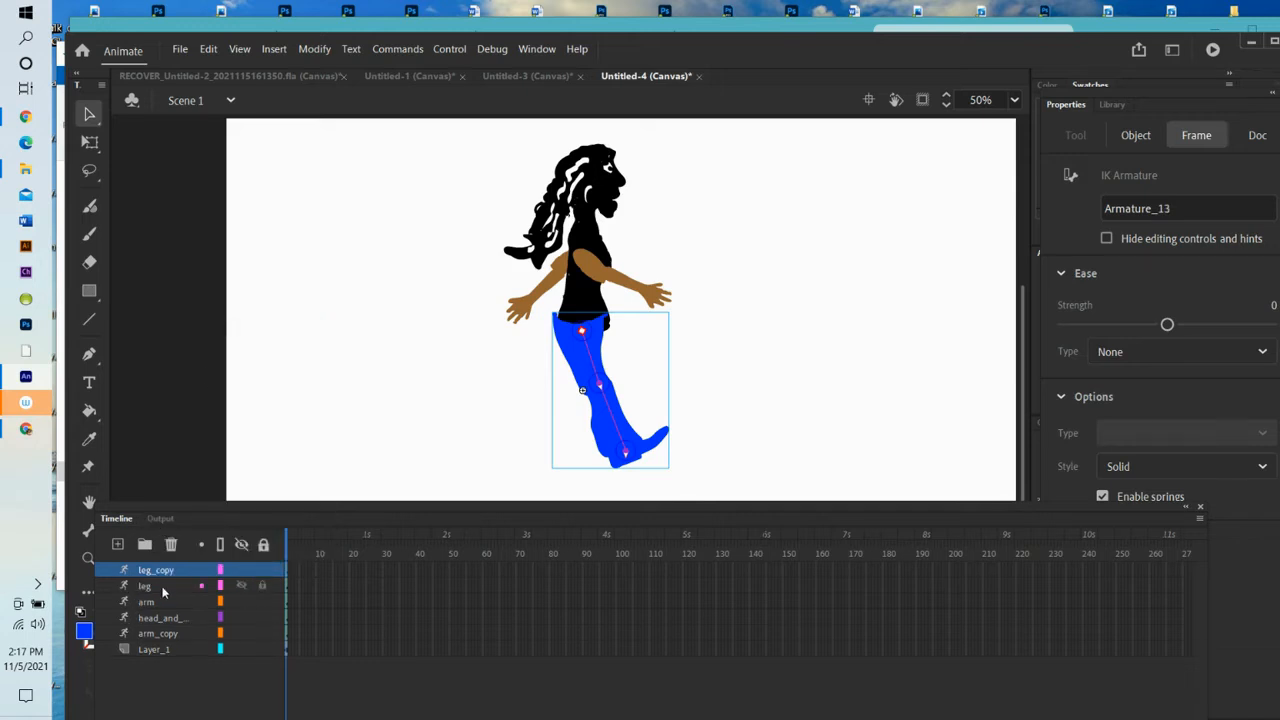
left_click_drag(163, 594, 170, 639)
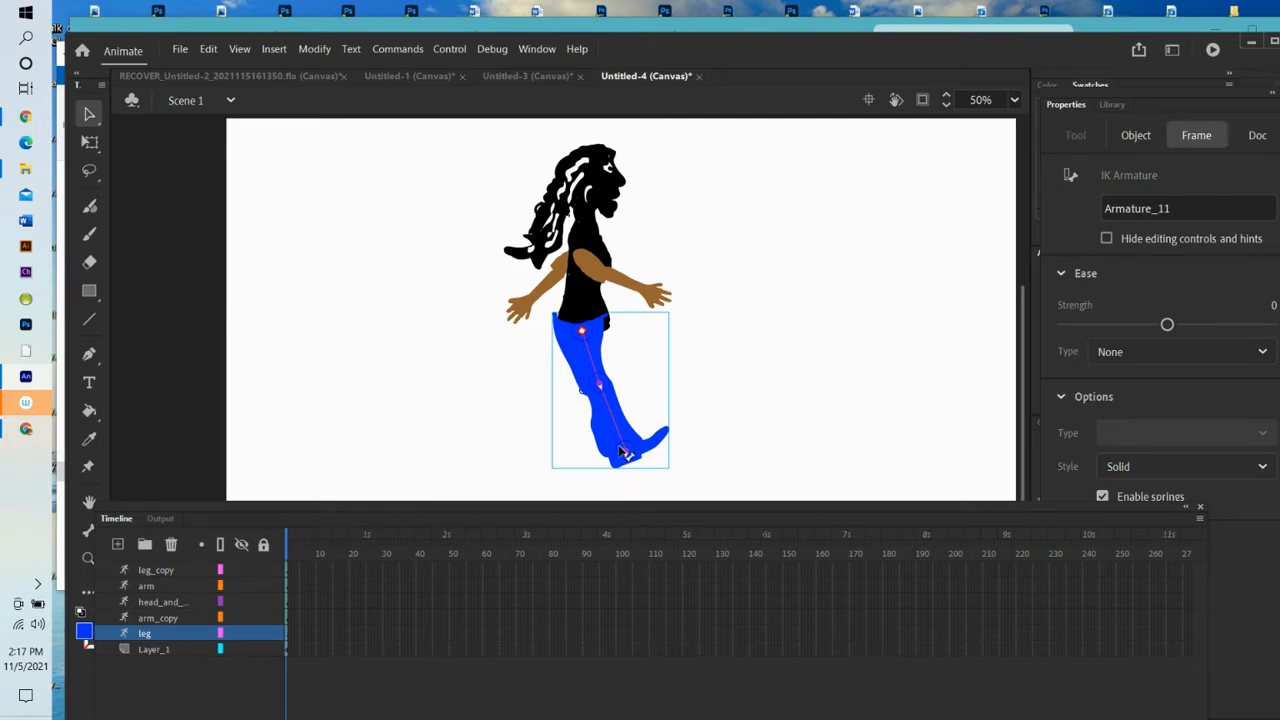
- Pose the front leg stepping forward and the rear leg bent backward, and shift the front leg slightly to align its hip with the torso
left_click_drag(630, 458, 700, 470)
left_click_drag(612, 458, 521, 455)
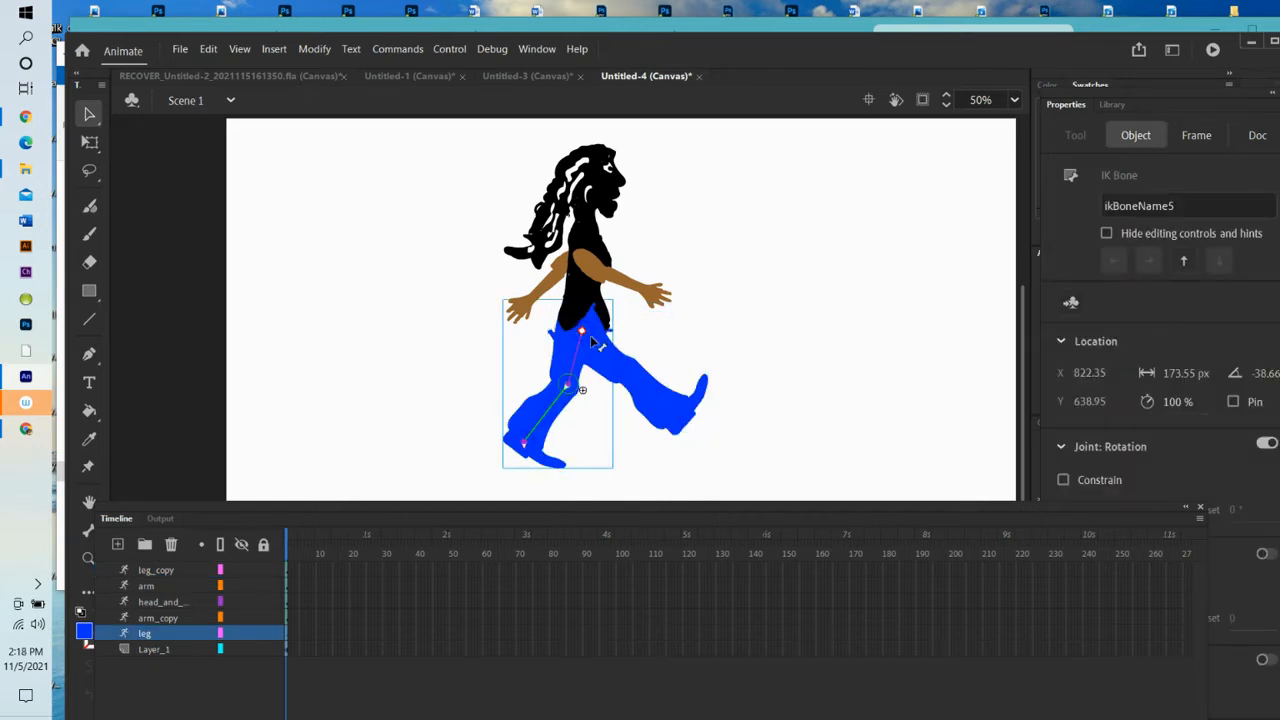
left_click(90, 142)
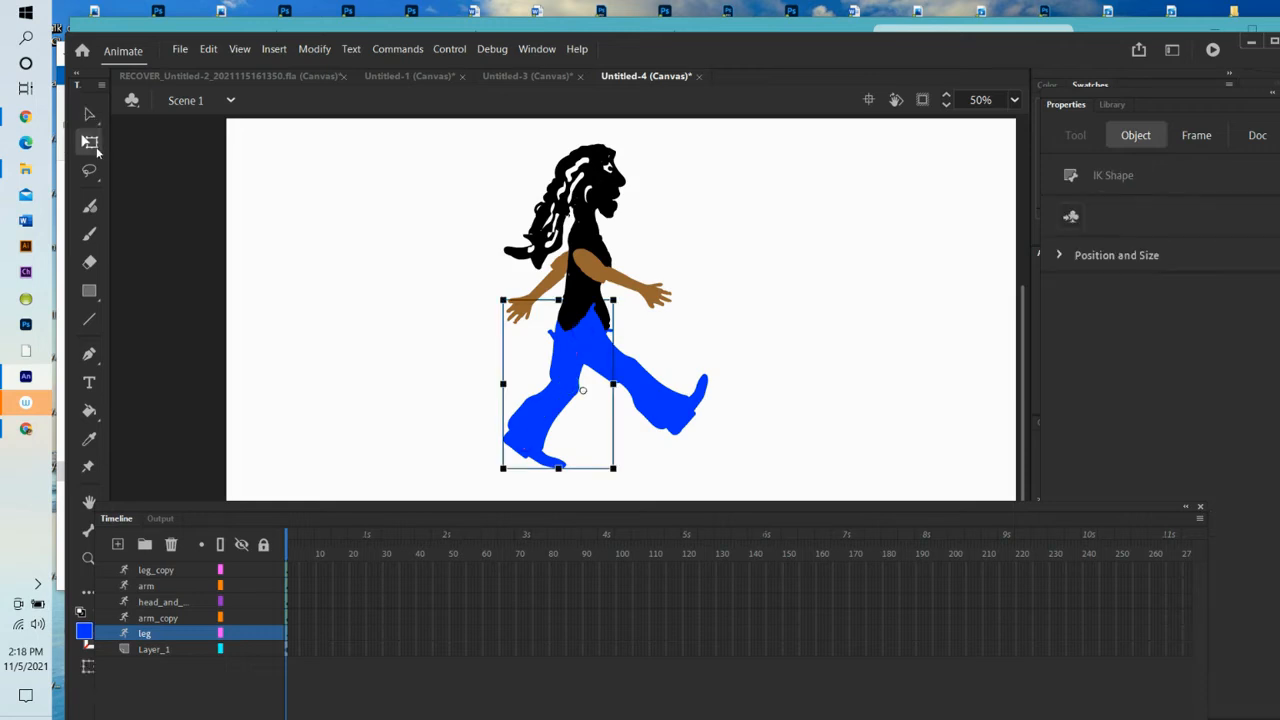
left_click_drag(582, 372, 648, 390)
left_click(637, 378)
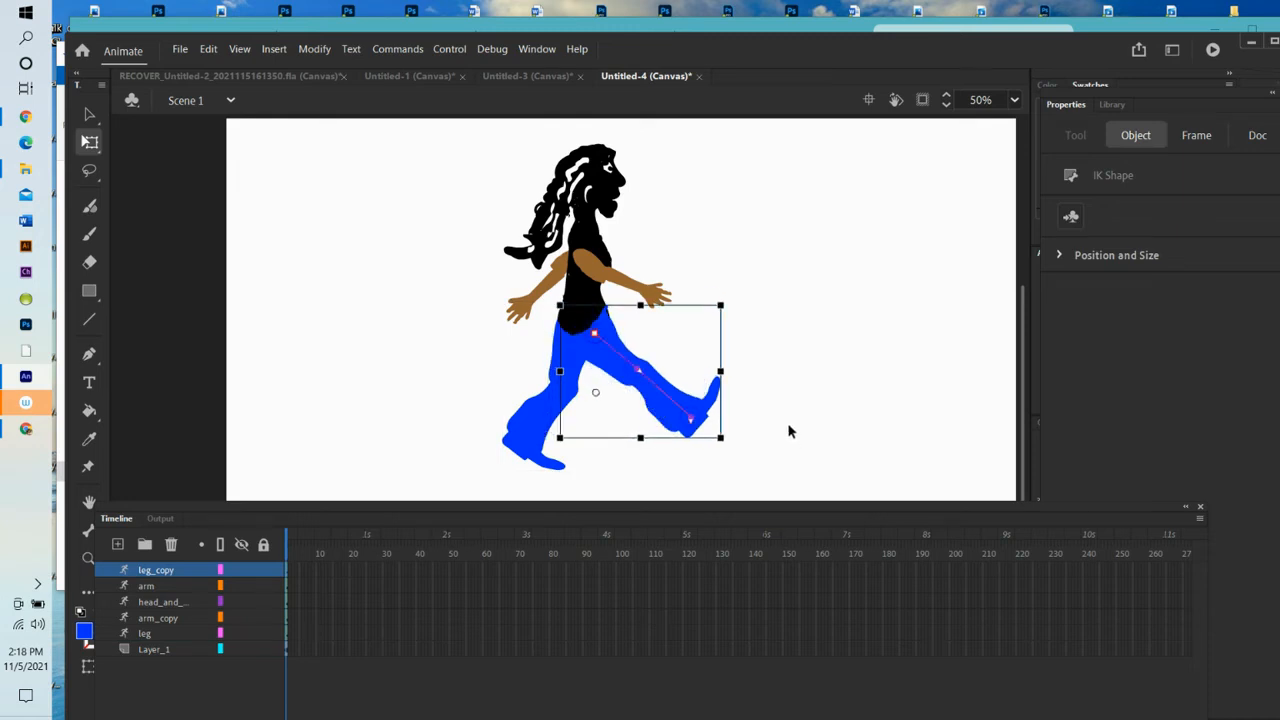
left_click(790, 430)
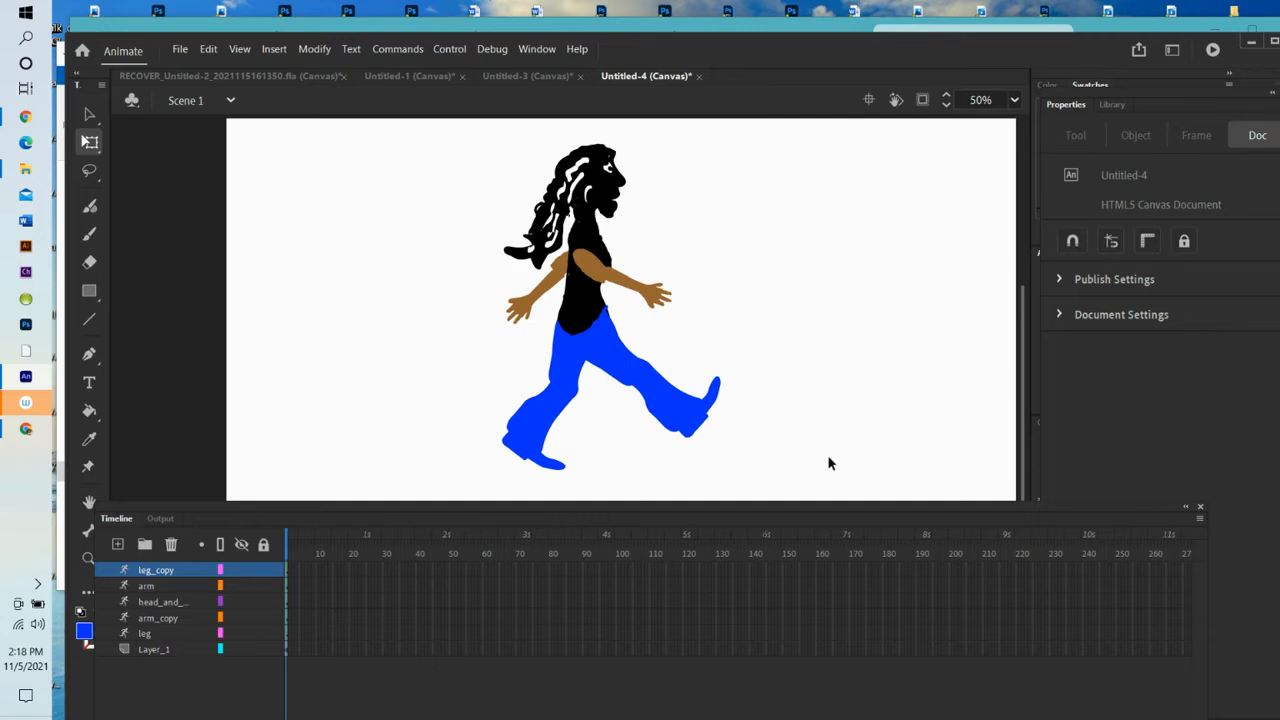
left_click(449, 590, "shift")
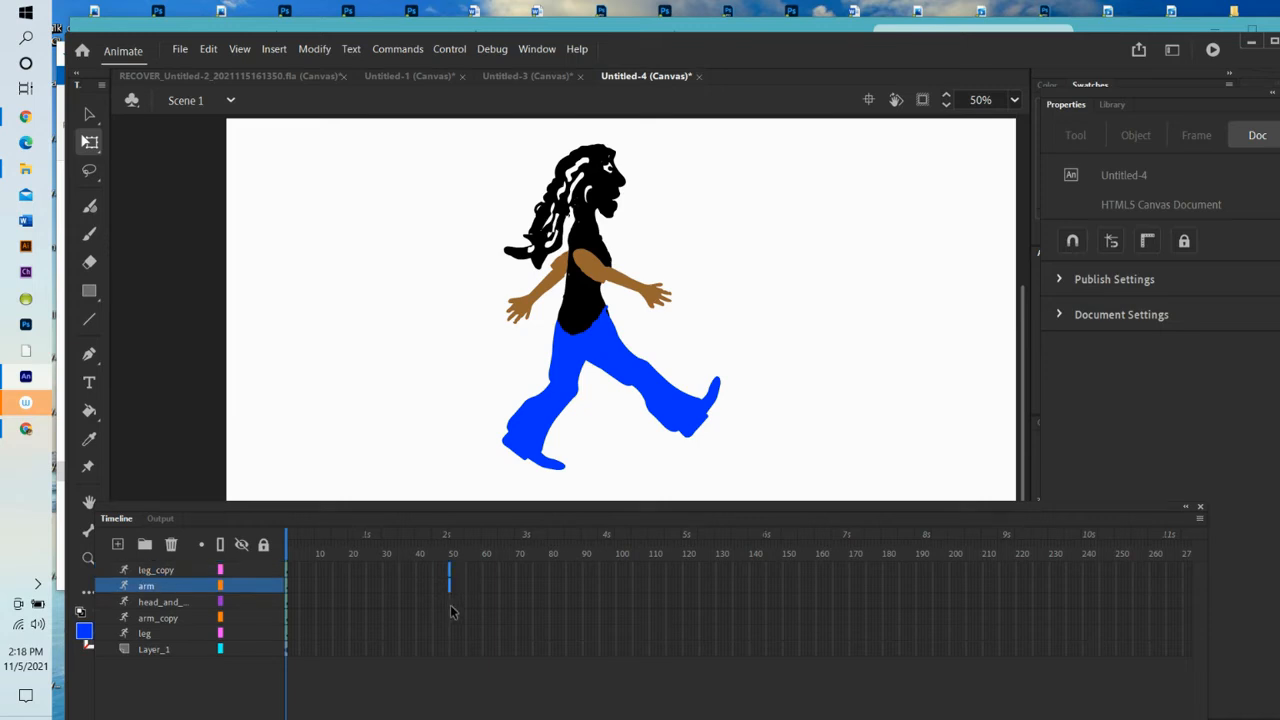
left_click(448, 603, "shift")
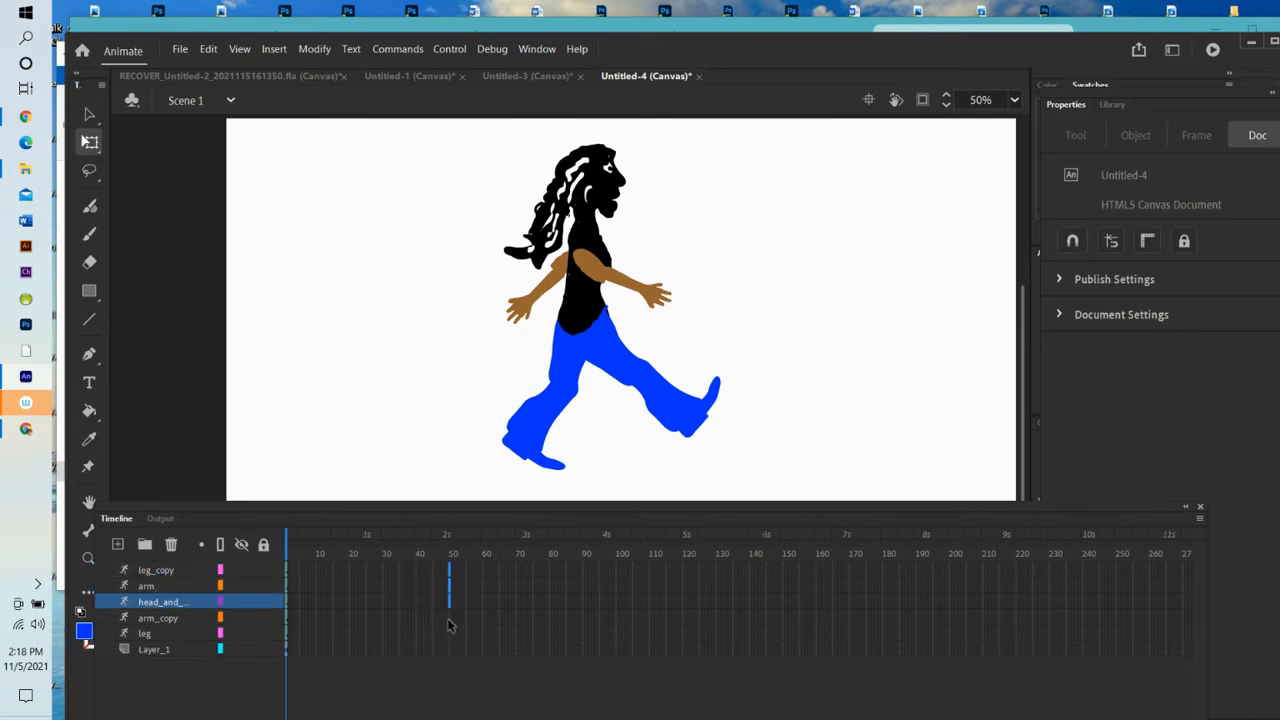
left_click(448, 618, "shift")
left_click(453, 634, "shift")
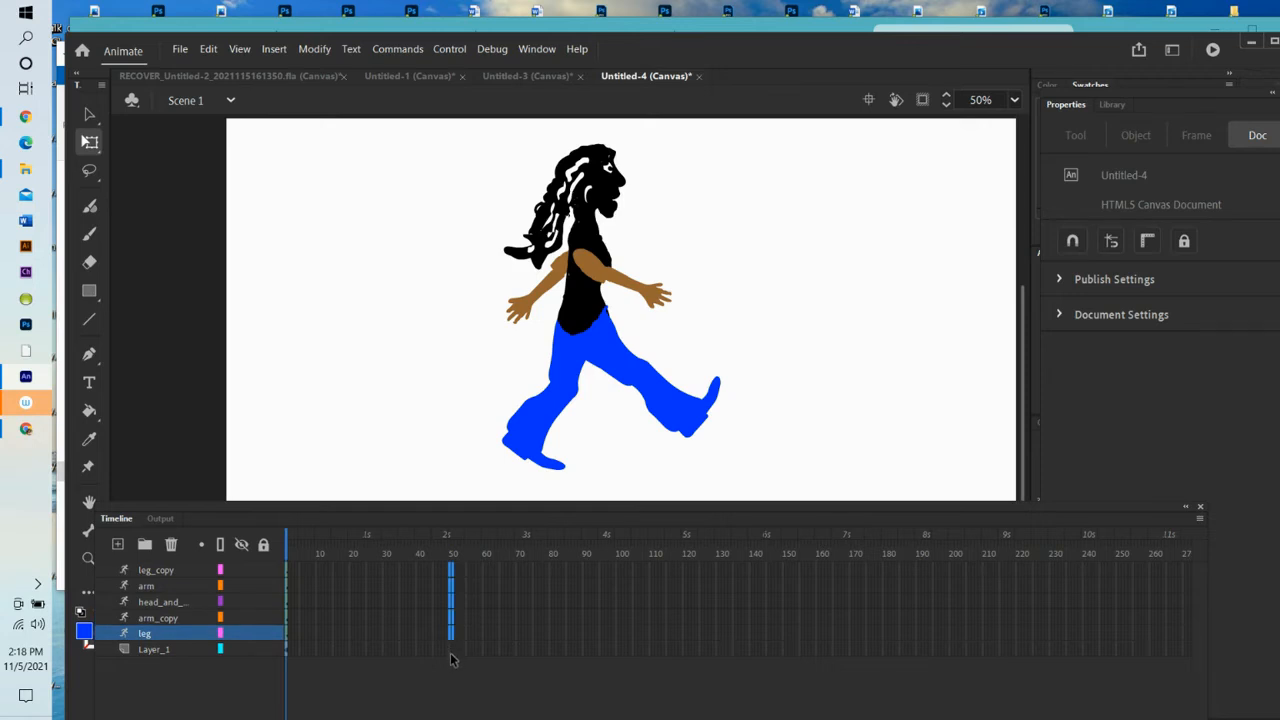
left_click(447, 652)
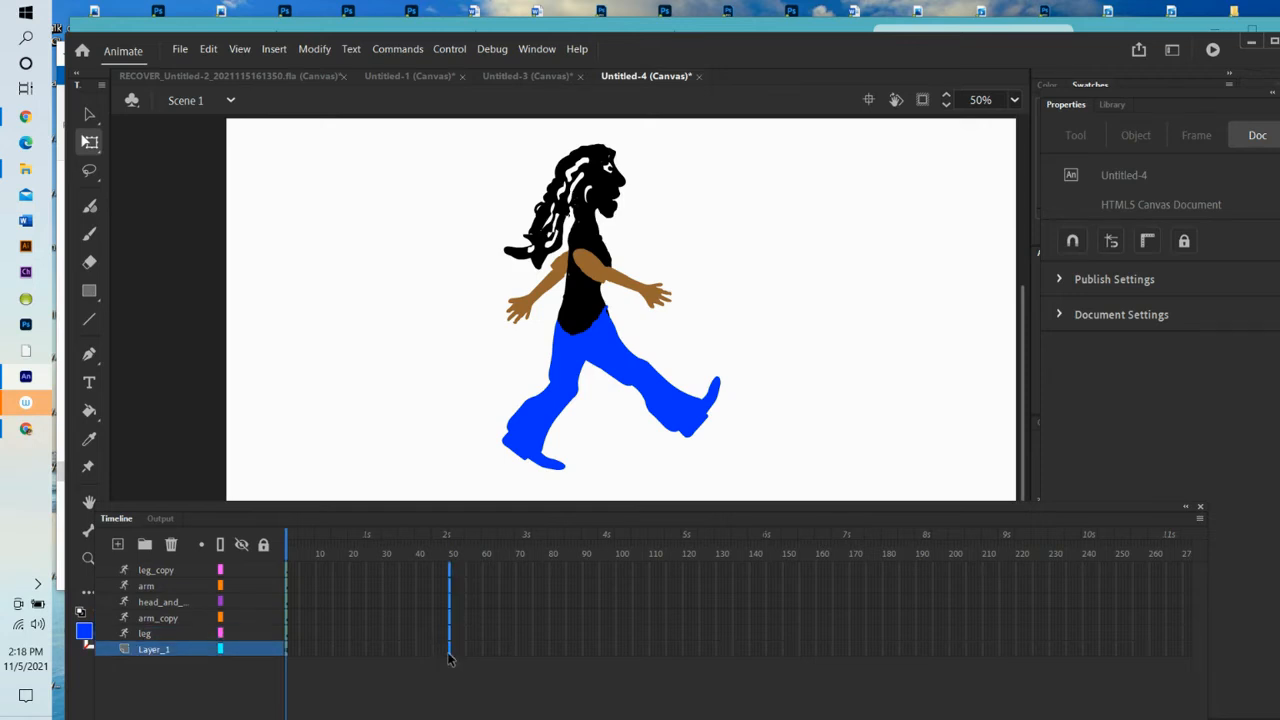
right_click(449, 600)
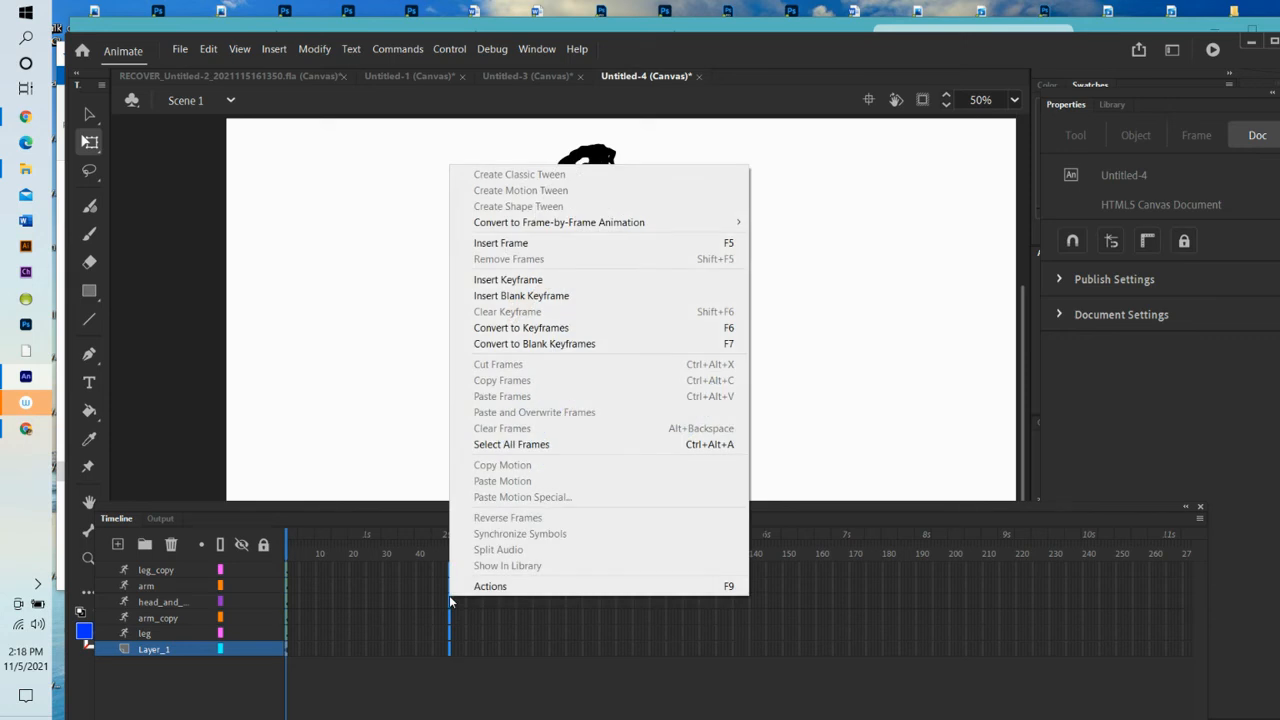
left_click(451, 665)
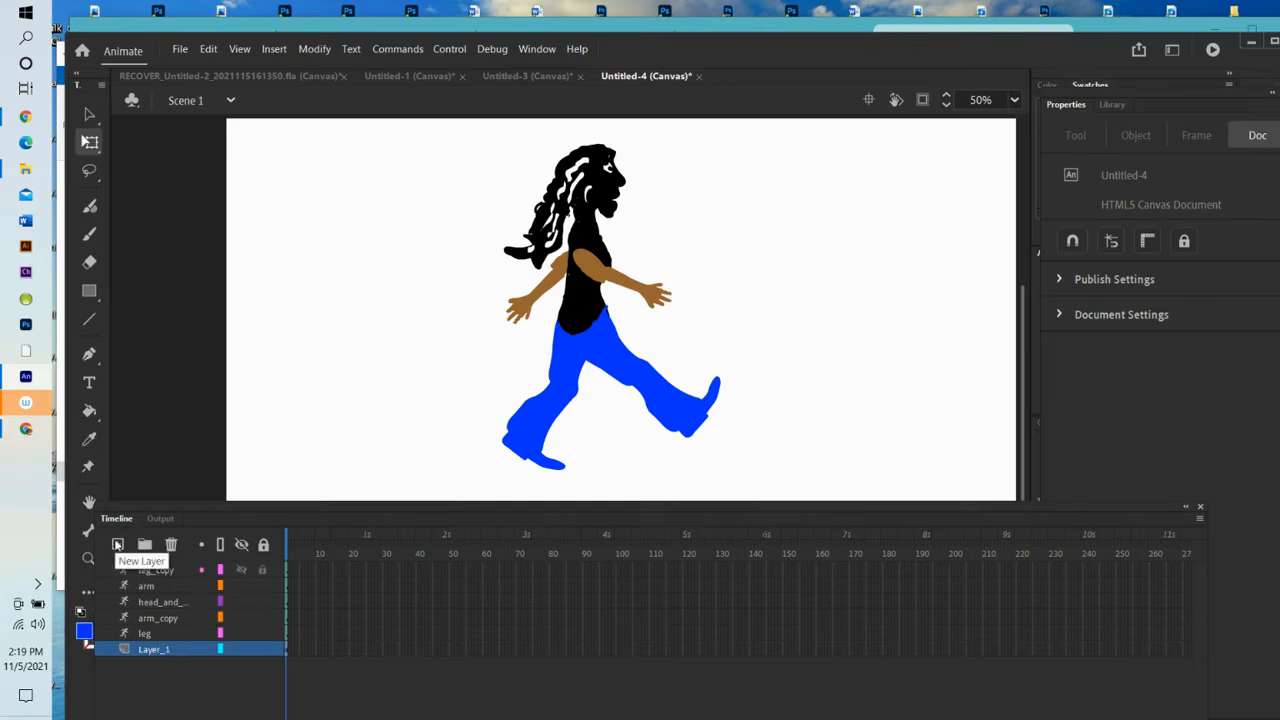
- Delete the unused Layer_1 from the bottom of the layer stack, also discarding a newly added layer above it
left_click(117, 544)
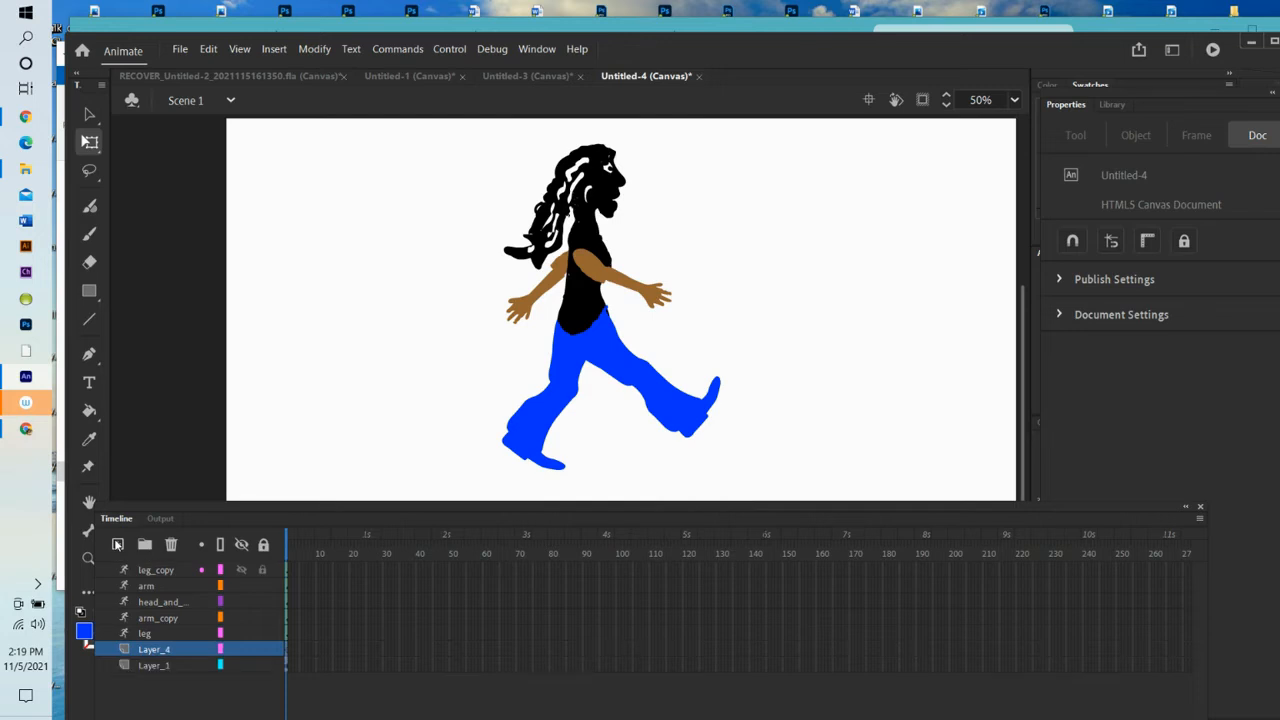
left_click(171, 544)
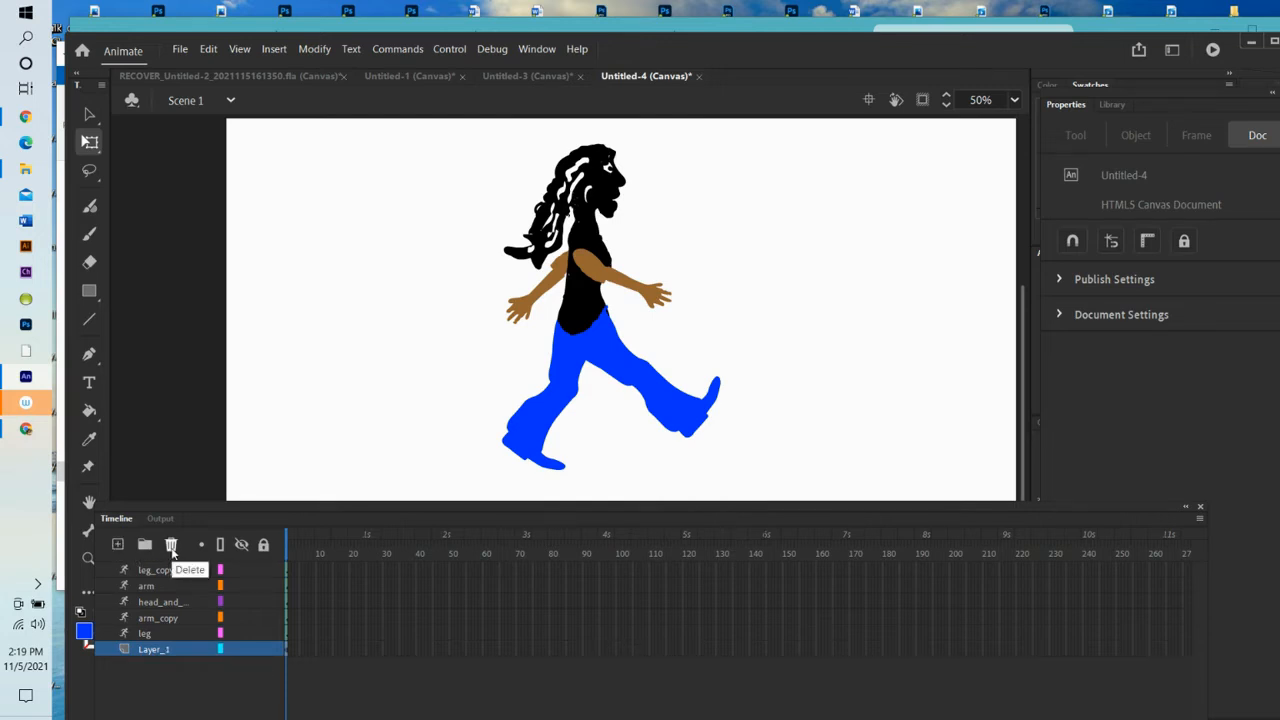
left_click(171, 546)
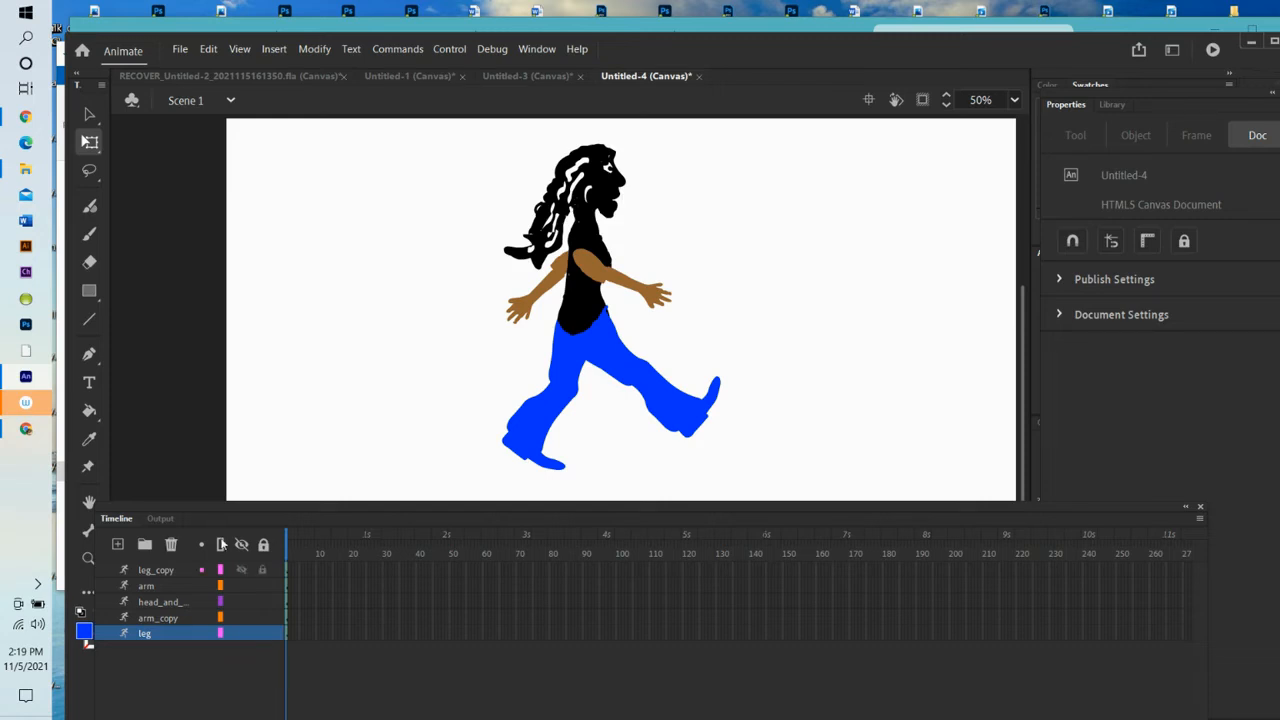
left_click(449, 569)
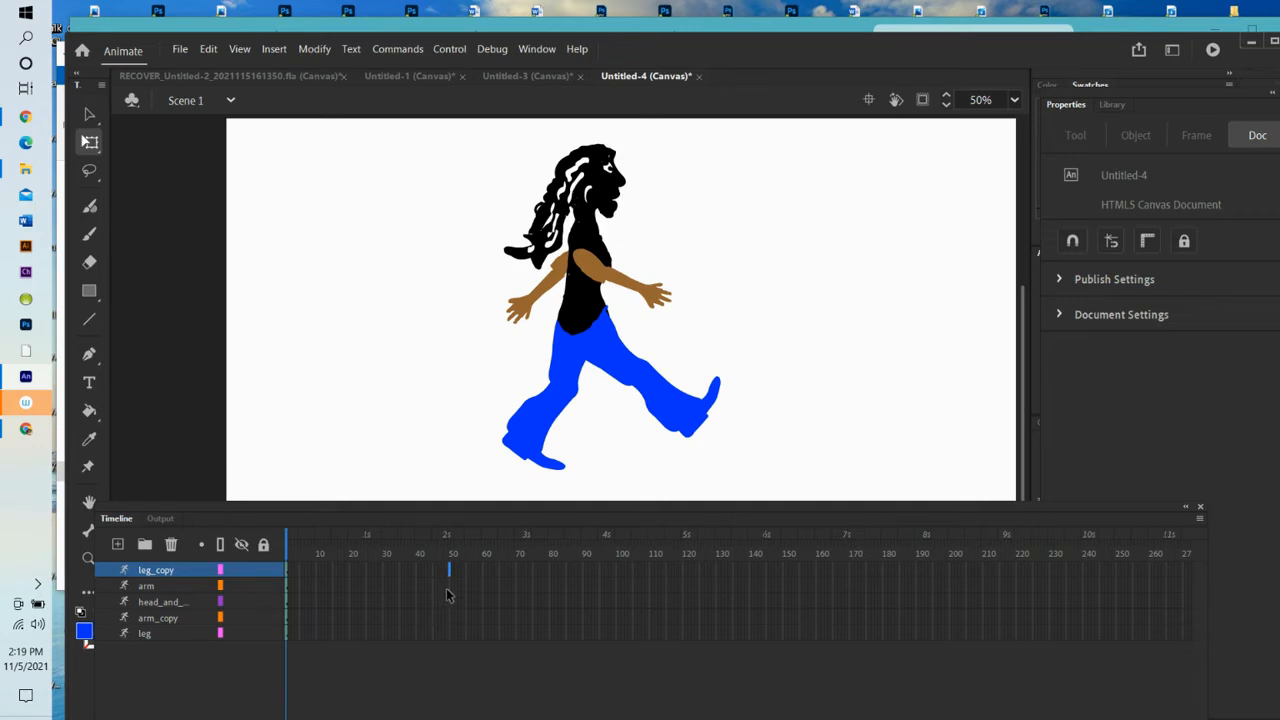
left_click(450, 587)
left_click(449, 602)
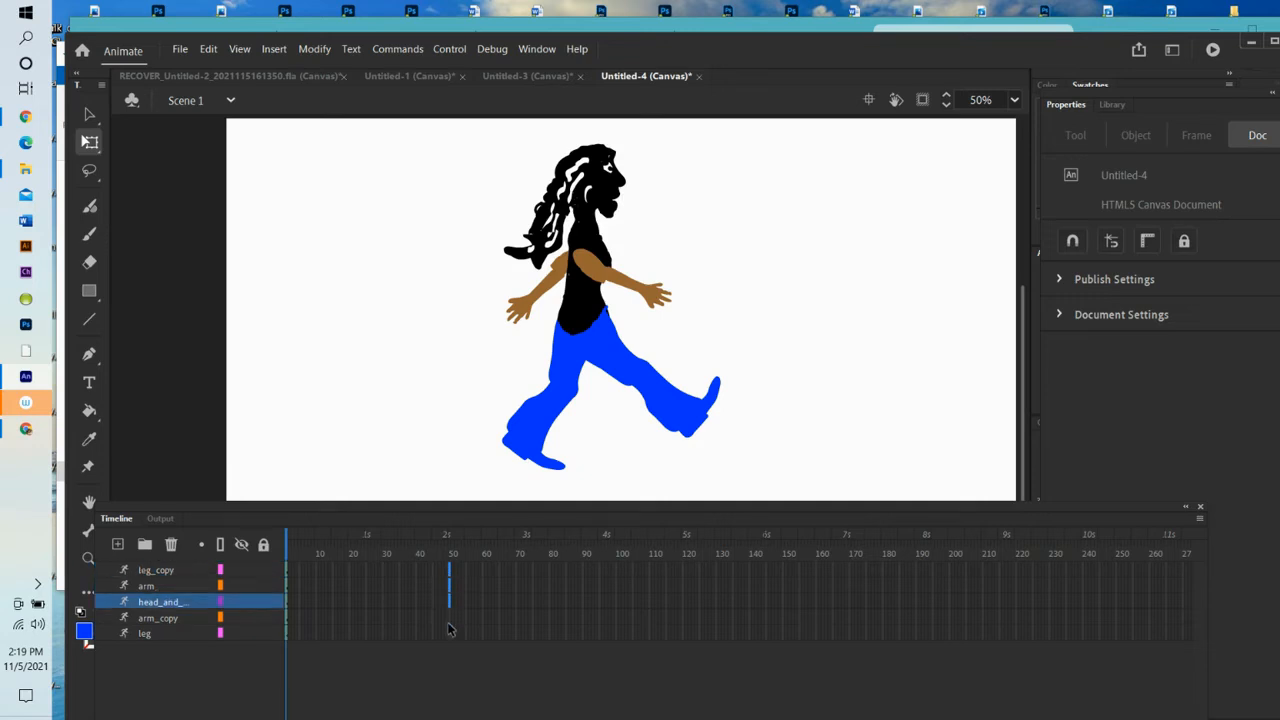
left_click(449, 617)
left_click(448, 633)
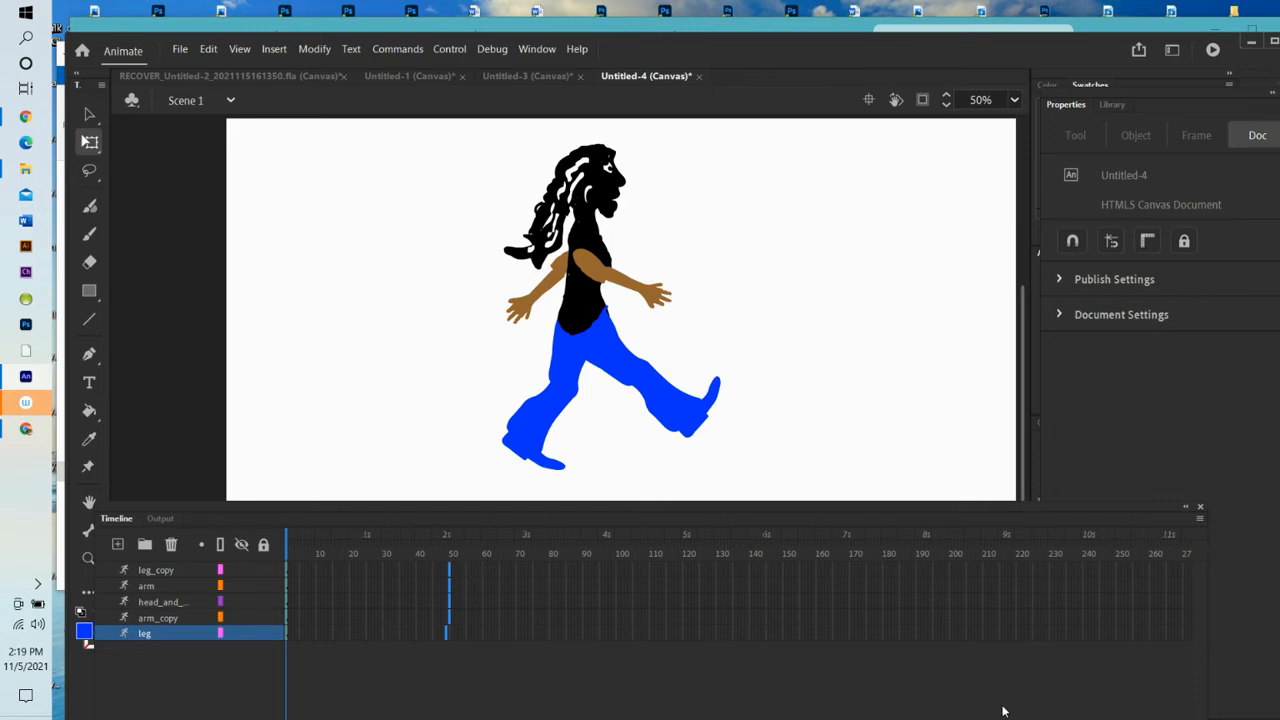
left_click(444, 632)
left_click(448, 610)
left_click_drag(447, 607, 449, 588)
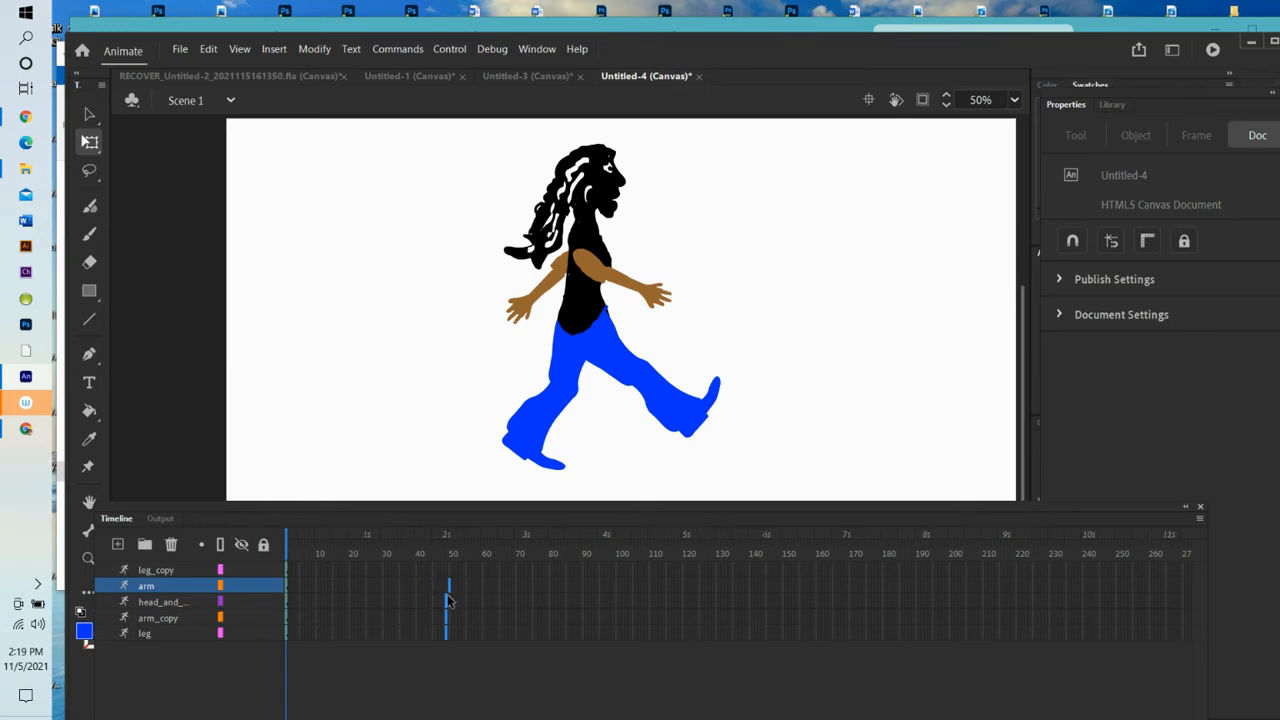
left_click(448, 632)
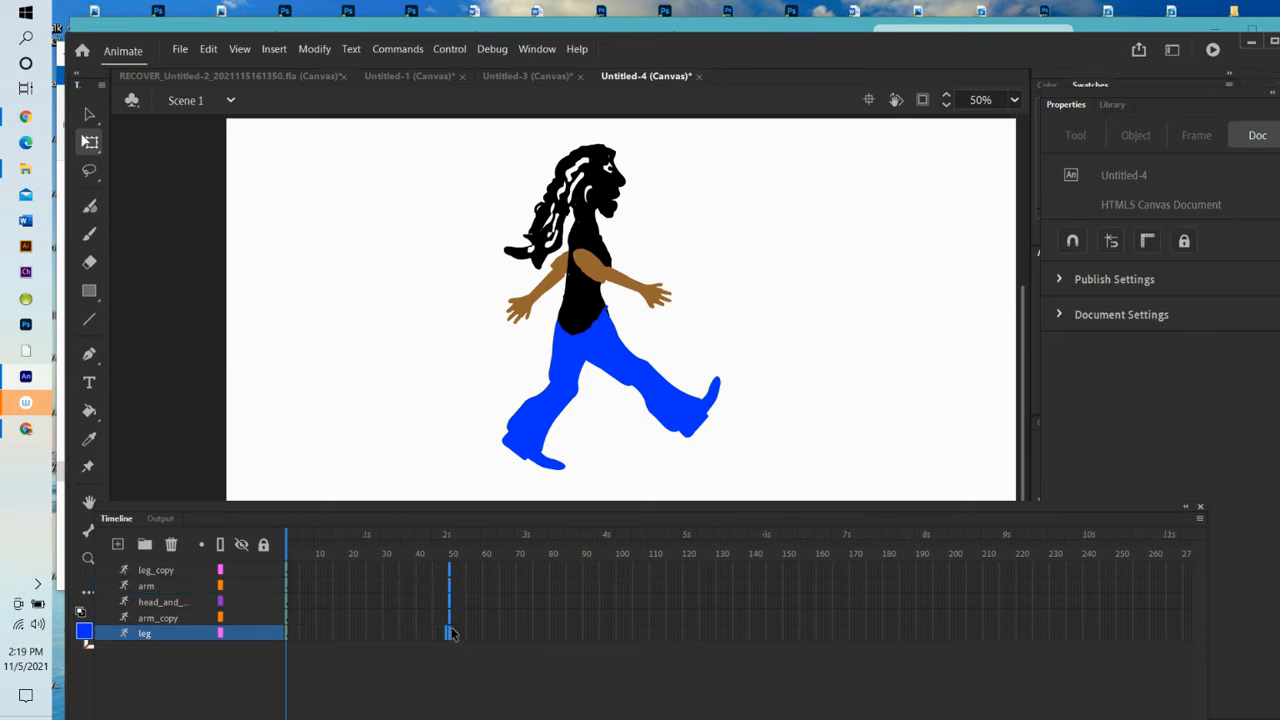
left_click(448, 568)
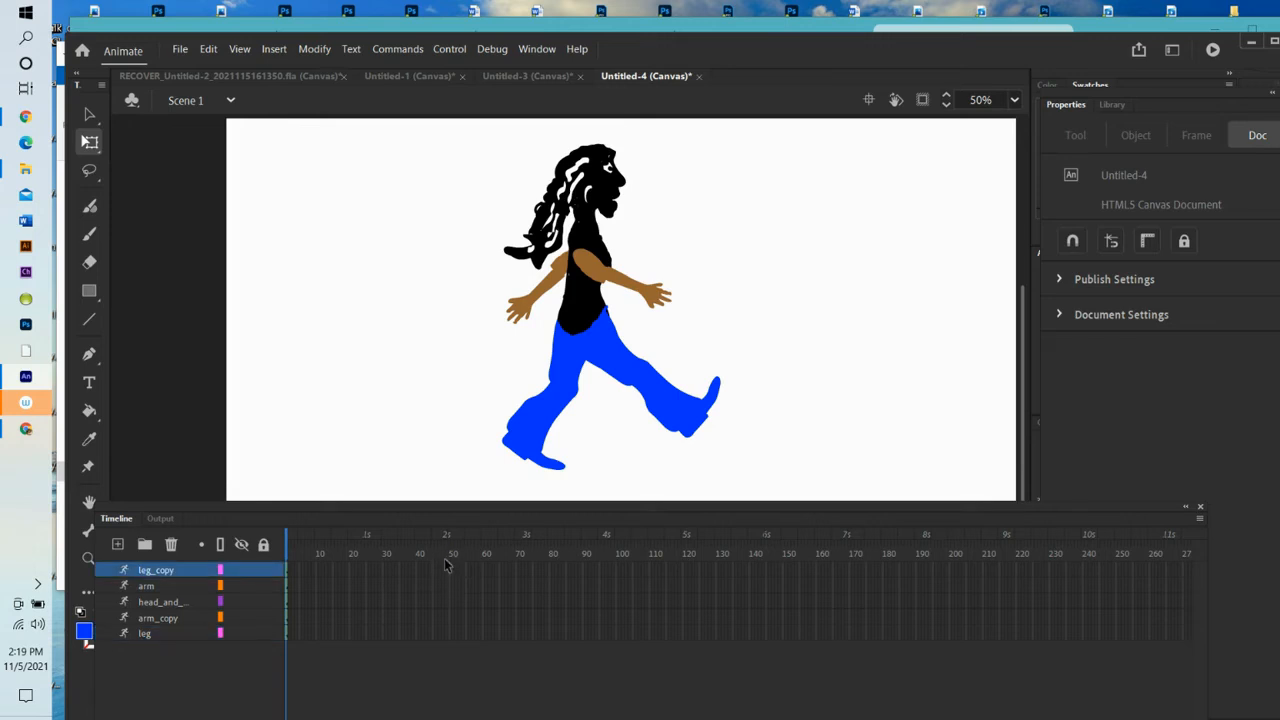
- Insert a pose at the 2-second mark on all five armature layers and scrub the timeline between the first frame and that pose
left_click(446, 569)
left_click_drag(448, 591, 443, 651)
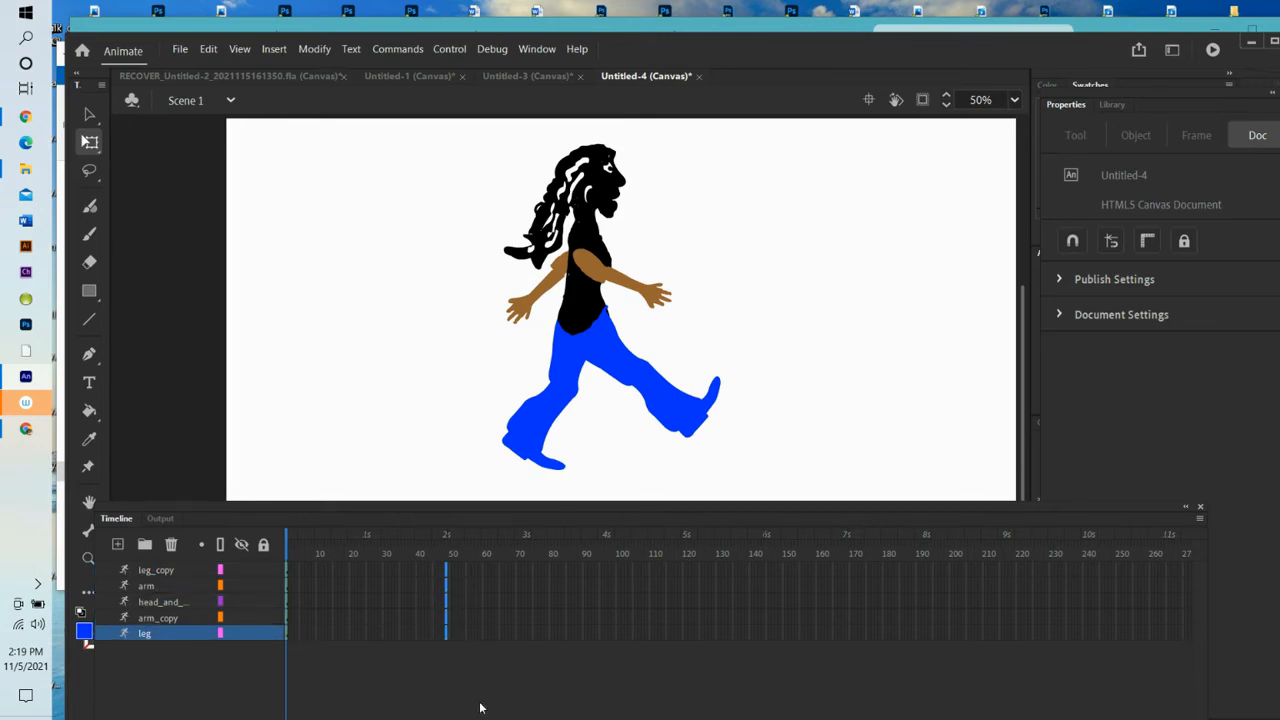
right_click(447, 585)
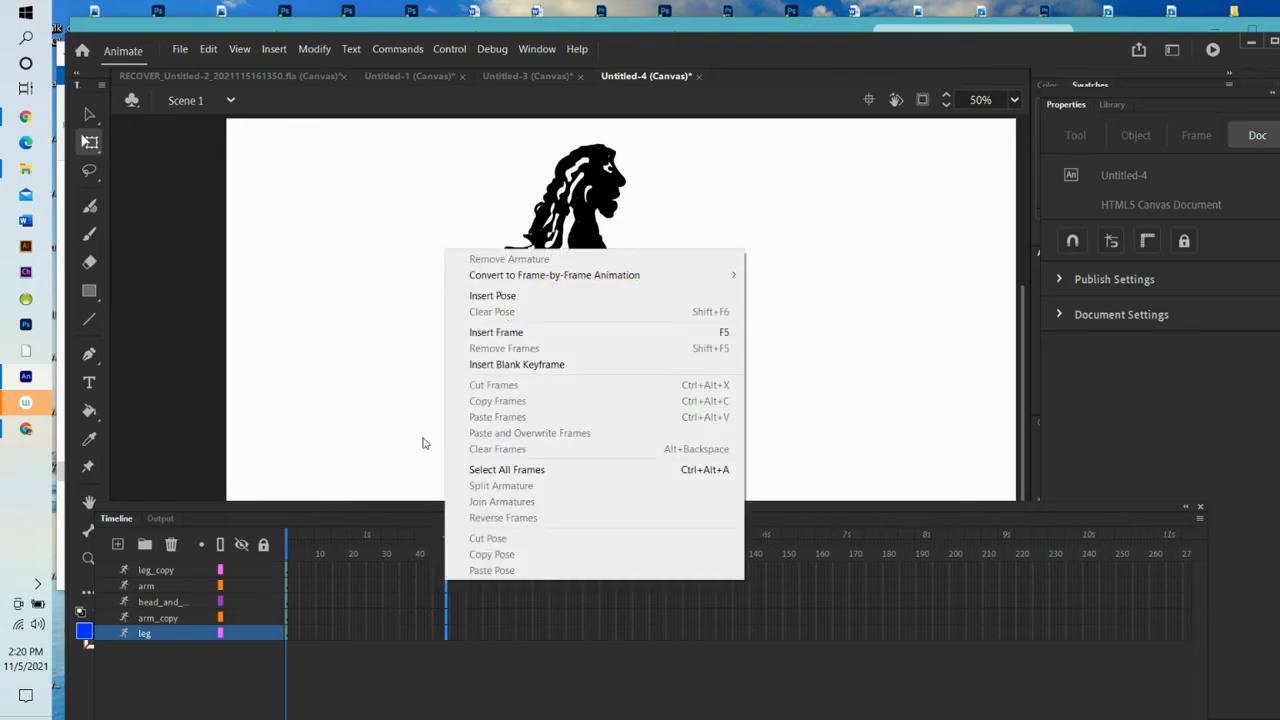
left_click(521, 297)
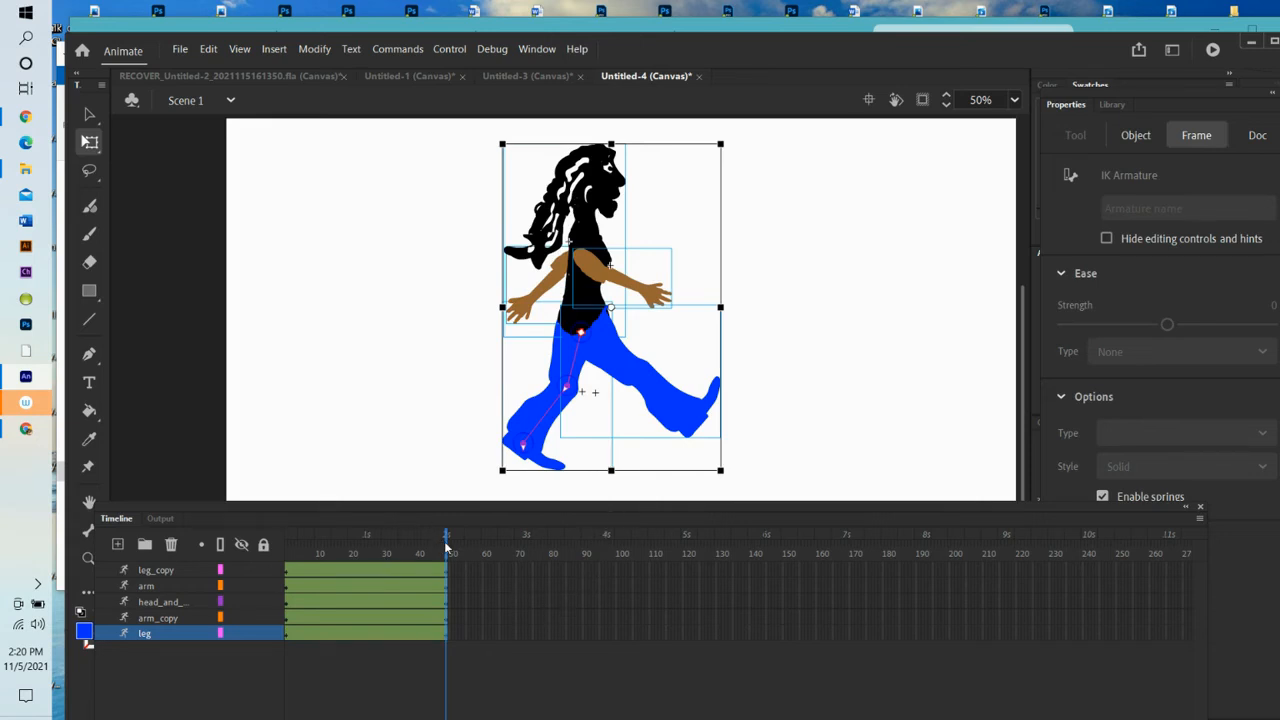
left_click_drag(446, 535, 290, 540)
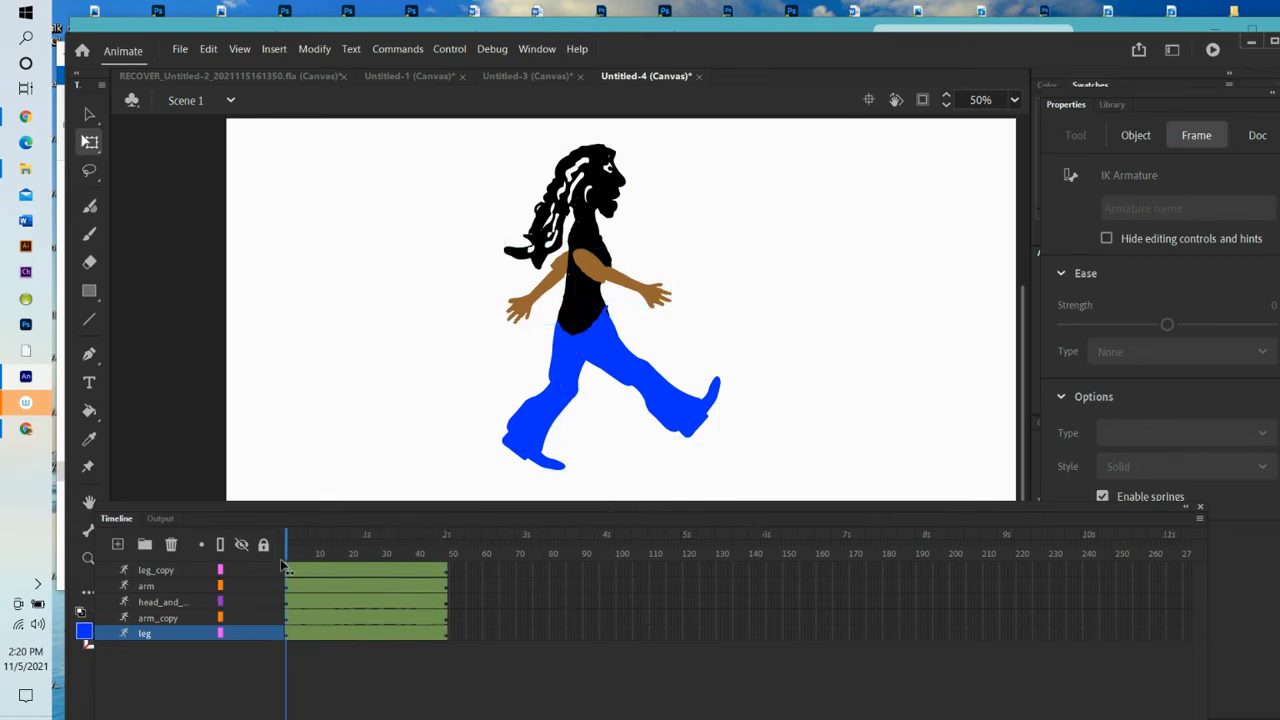
left_click_drag(286, 566, 470, 568)
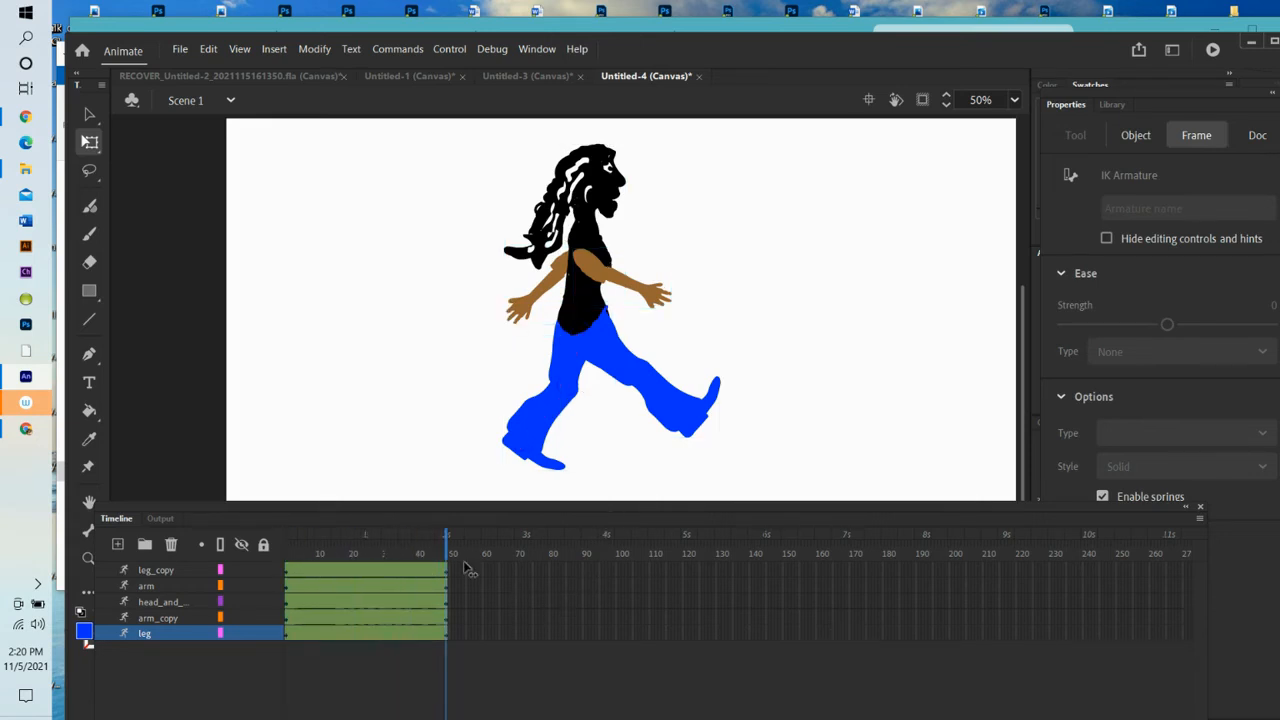
left_click(693, 428)
left_click_drag(693, 428, 690, 425)
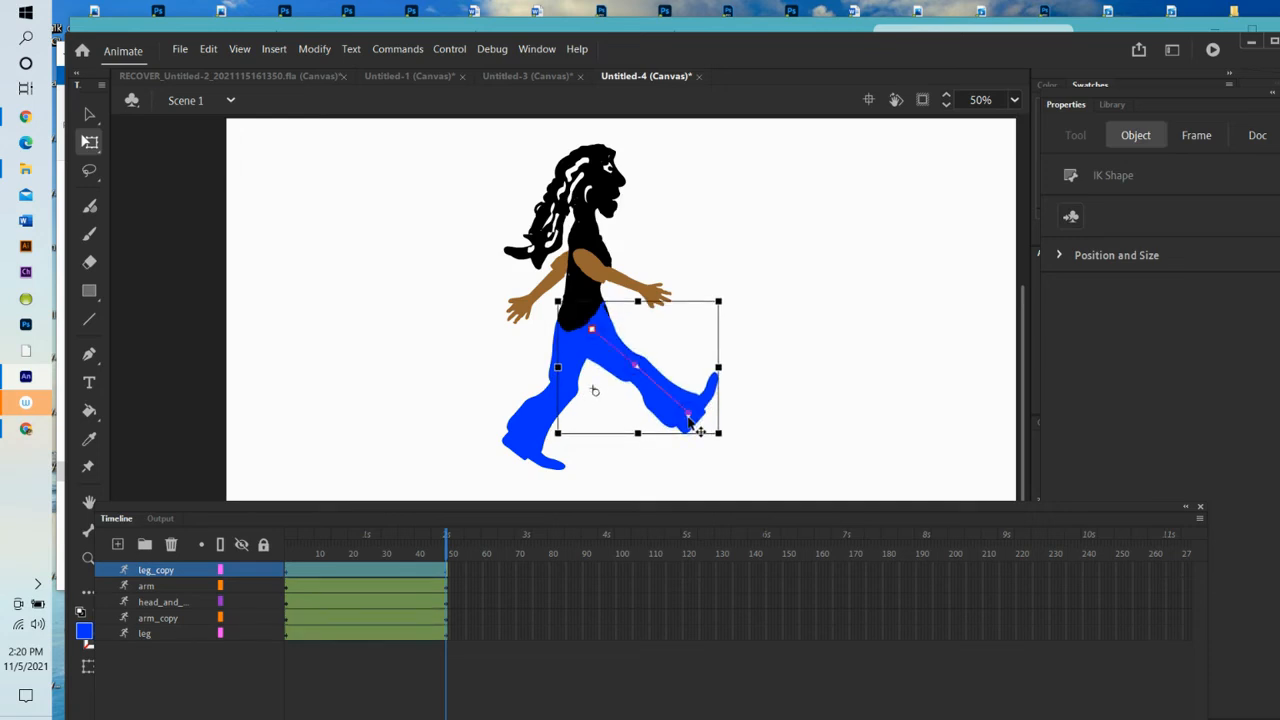
left_click(735, 433)
left_click(688, 415)
mouse_move(688, 420)
left_mouse_down()
mouse_move(674, 423)
mouse_move(703, 423)
mouse_move(692, 418)
left_mouse_up()
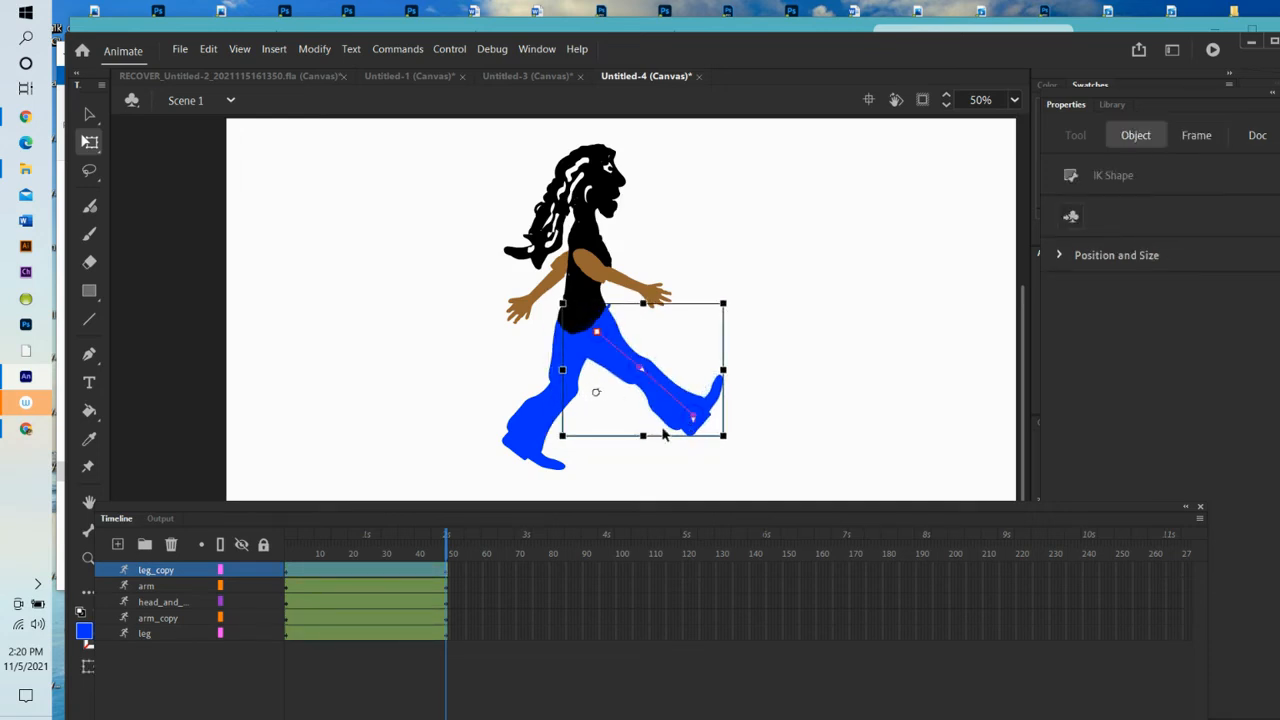
left_click(535, 455)
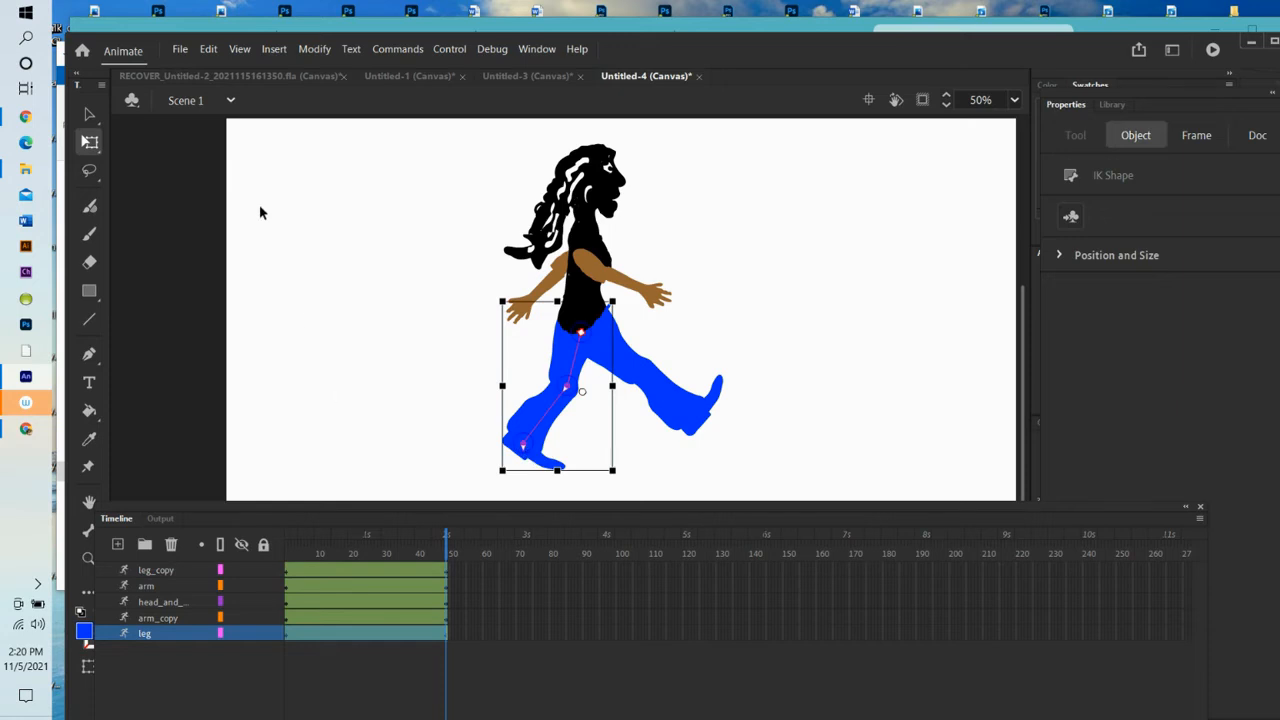
- At the 2-second pose, bend the leg_copy leg backward with its foot raised and bring the other leg forward under the body
left_click(88, 116)
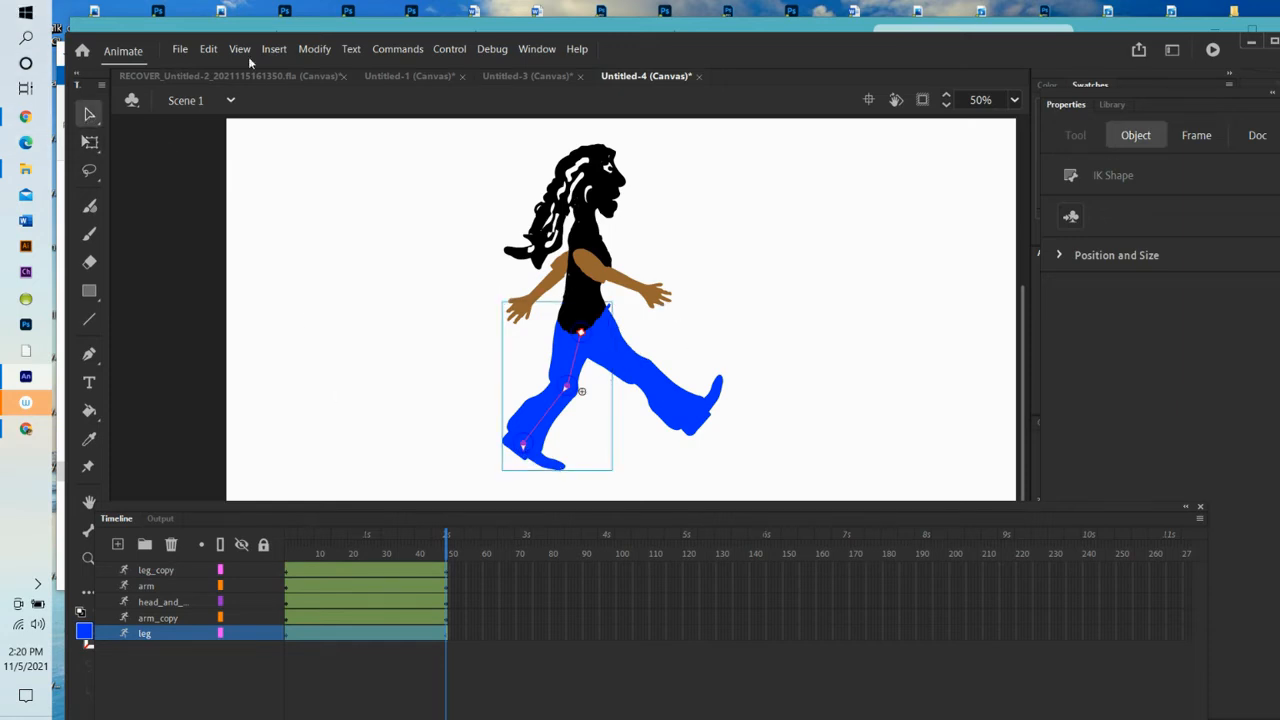
left_click(690, 418)
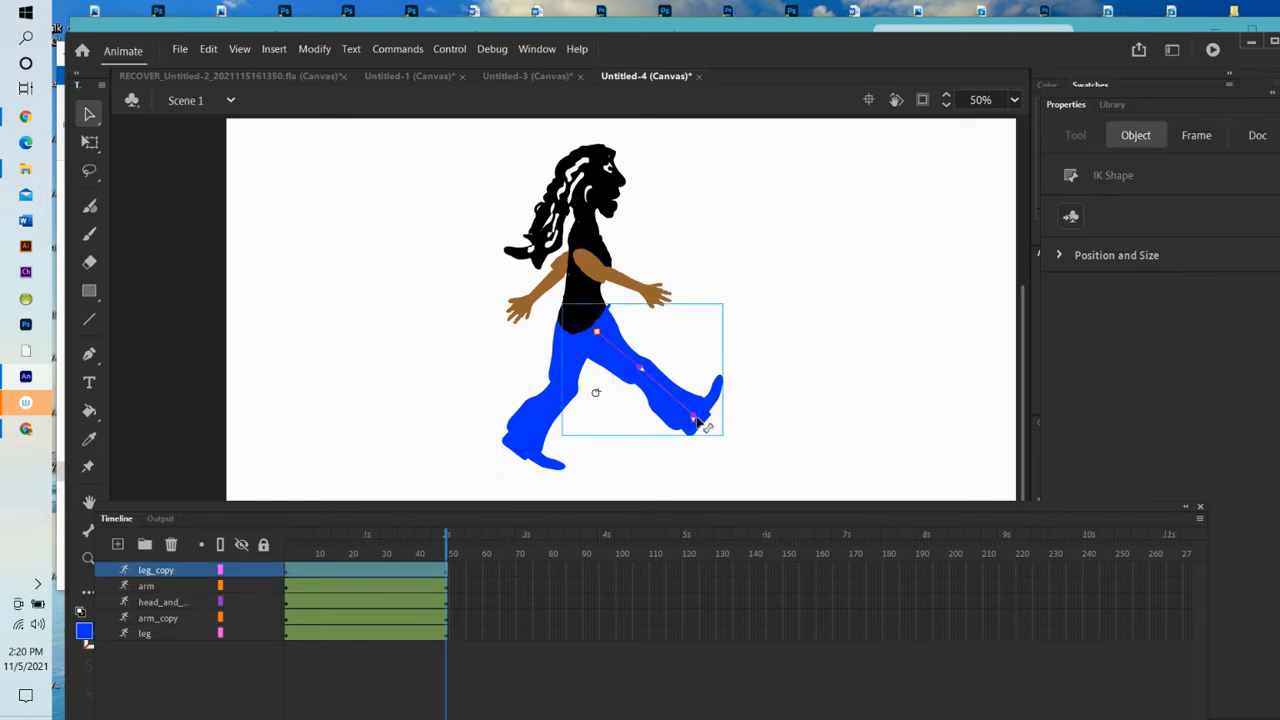
left_click_drag(693, 420, 496, 367)
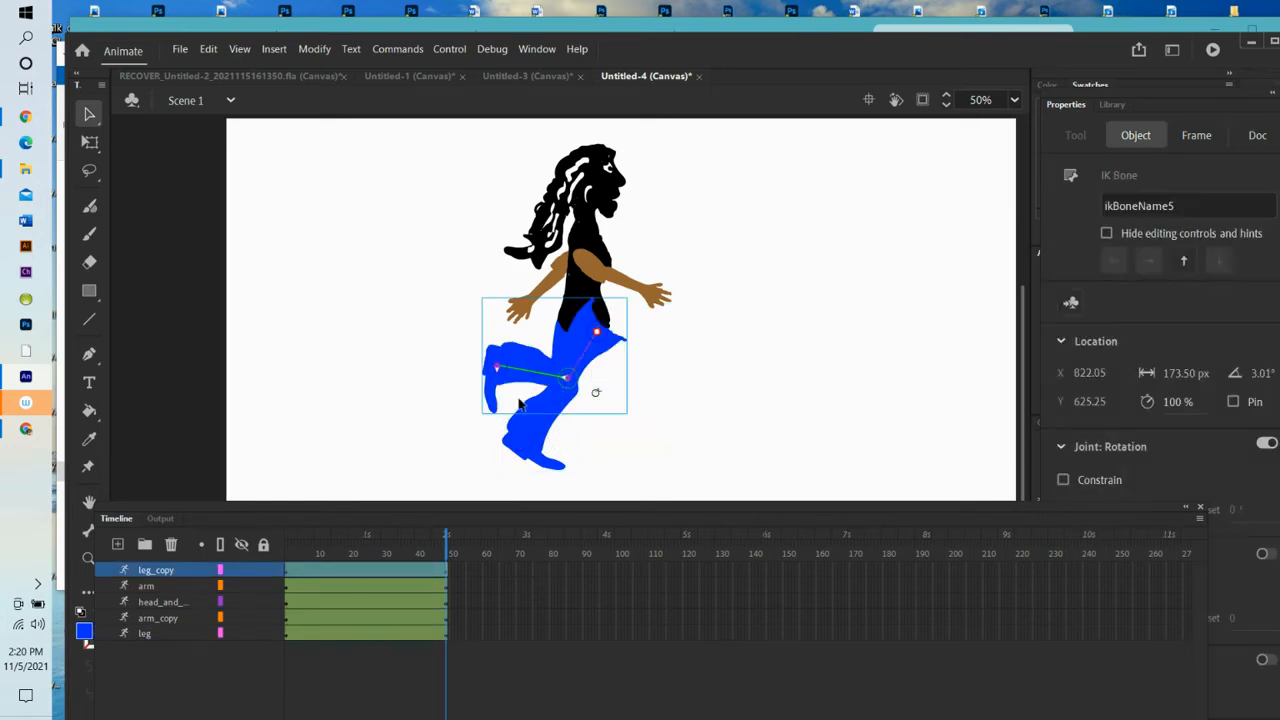
left_click(527, 451)
left_click_drag(527, 451, 610, 480)
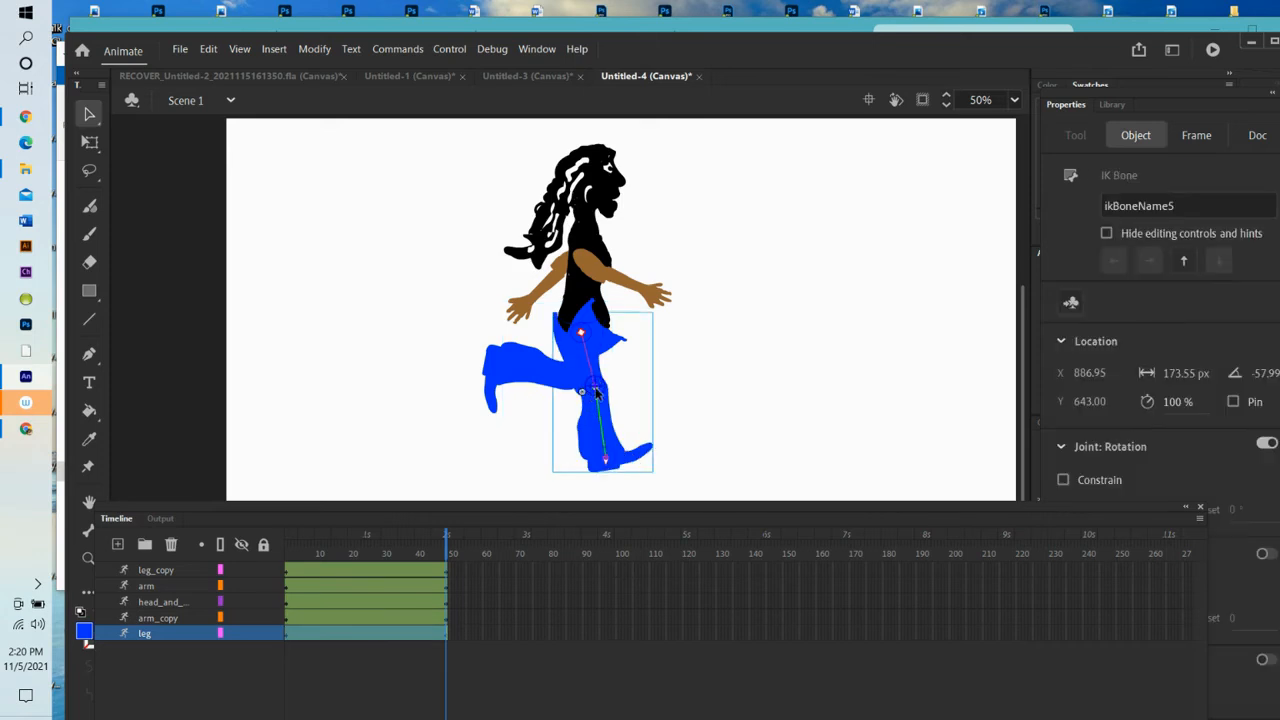
left_click_drag(598, 392, 608, 462)
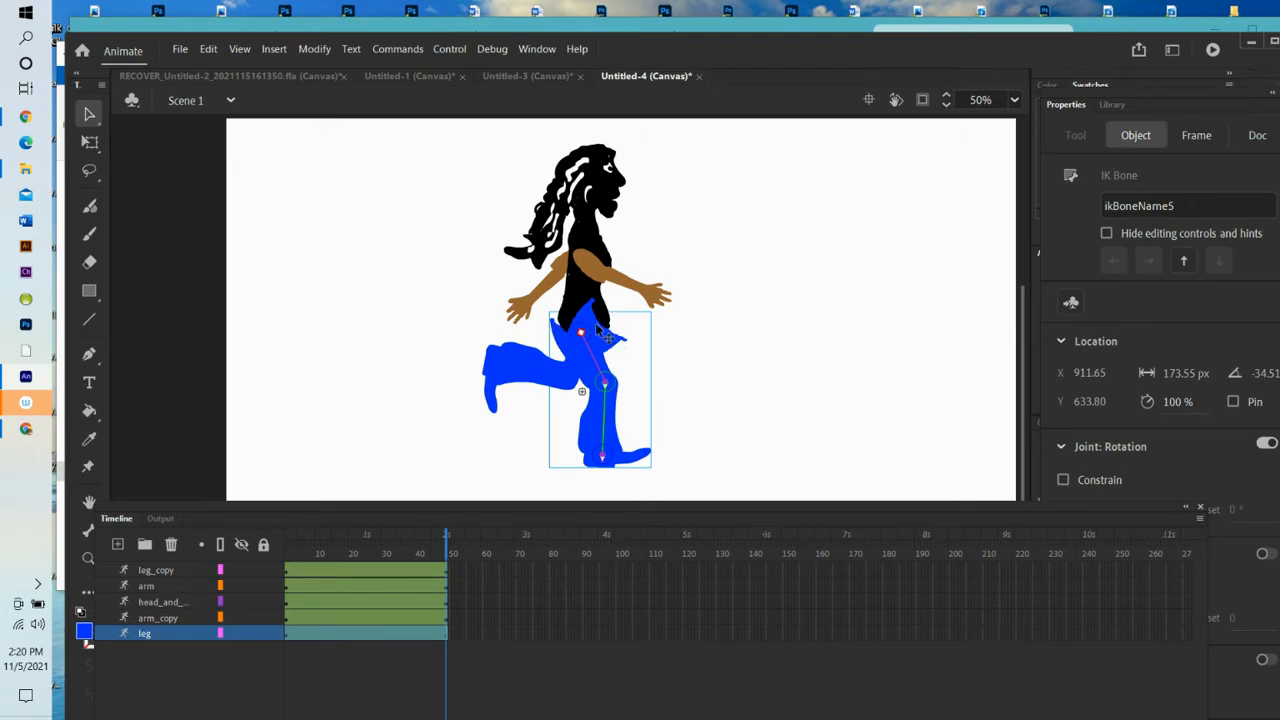
- Shift the raised leg_copy leg slightly backward to align its hip with the torso, and scrub the timeline to check the motion
left_click(89, 142)
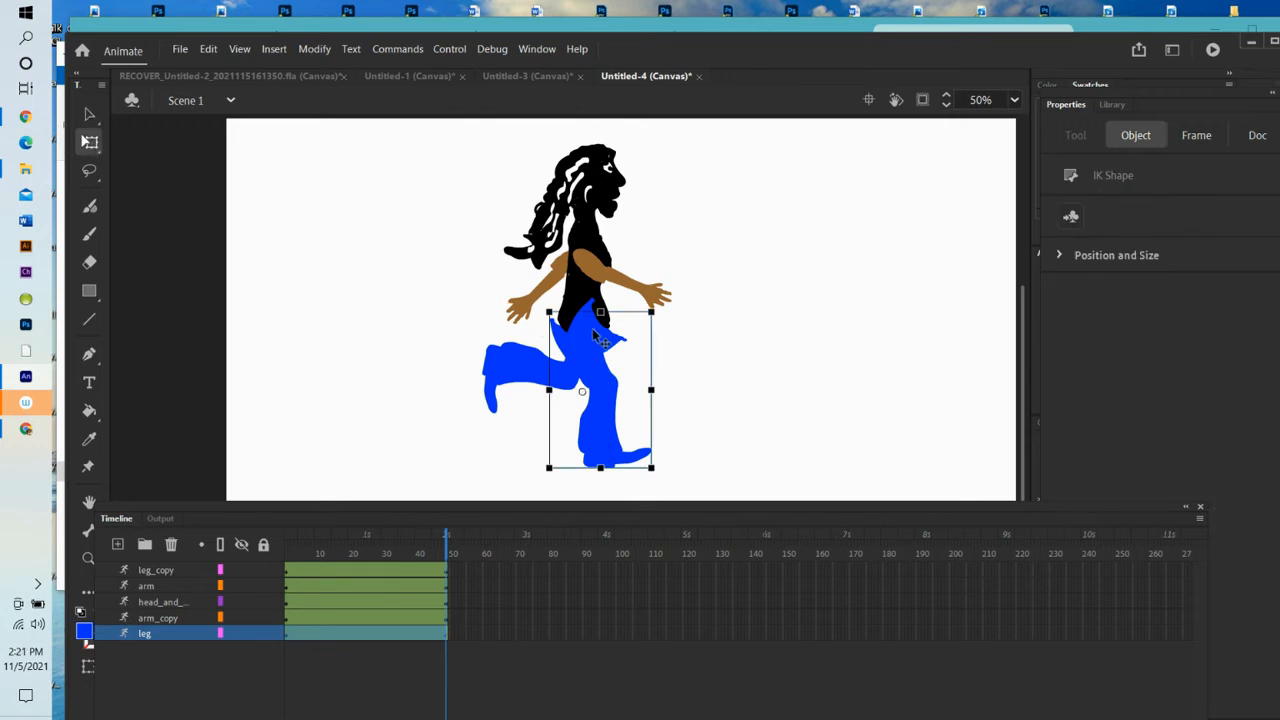
left_click_drag(584, 363, 562, 361)
left_click(696, 347)
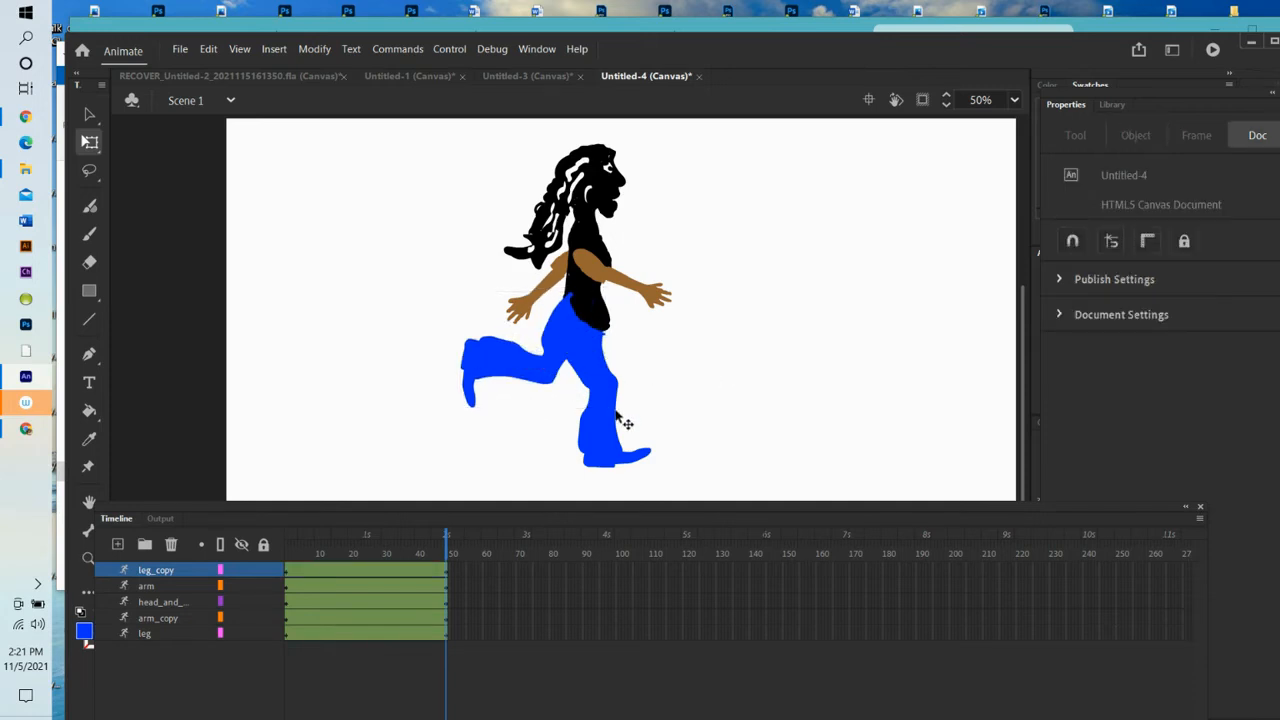
left_click_drag(446, 548, 474, 579)
- Swing the rear arm forward and the front arm back at the 2-second pose, and move leg_copy below arm in the layer stack
left_click(89, 115)
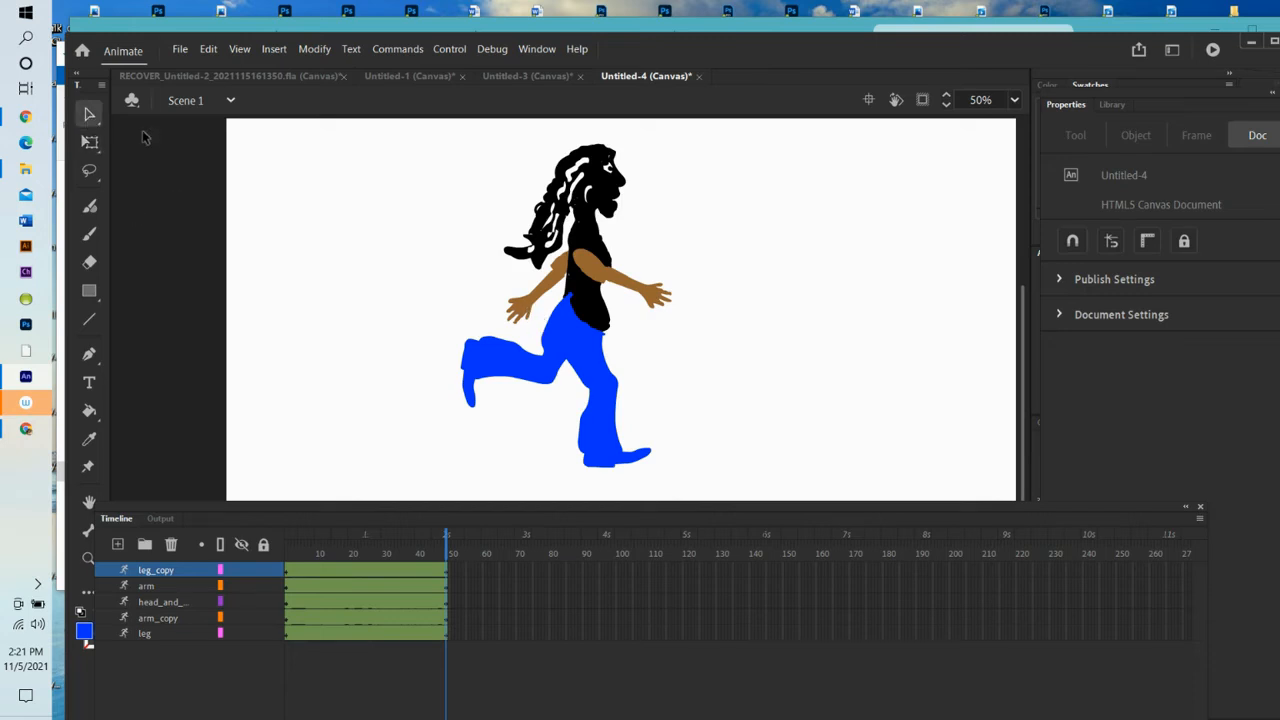
left_click(533, 320)
left_click_drag(565, 330, 642, 352)
left_click_drag(660, 308, 570, 320)
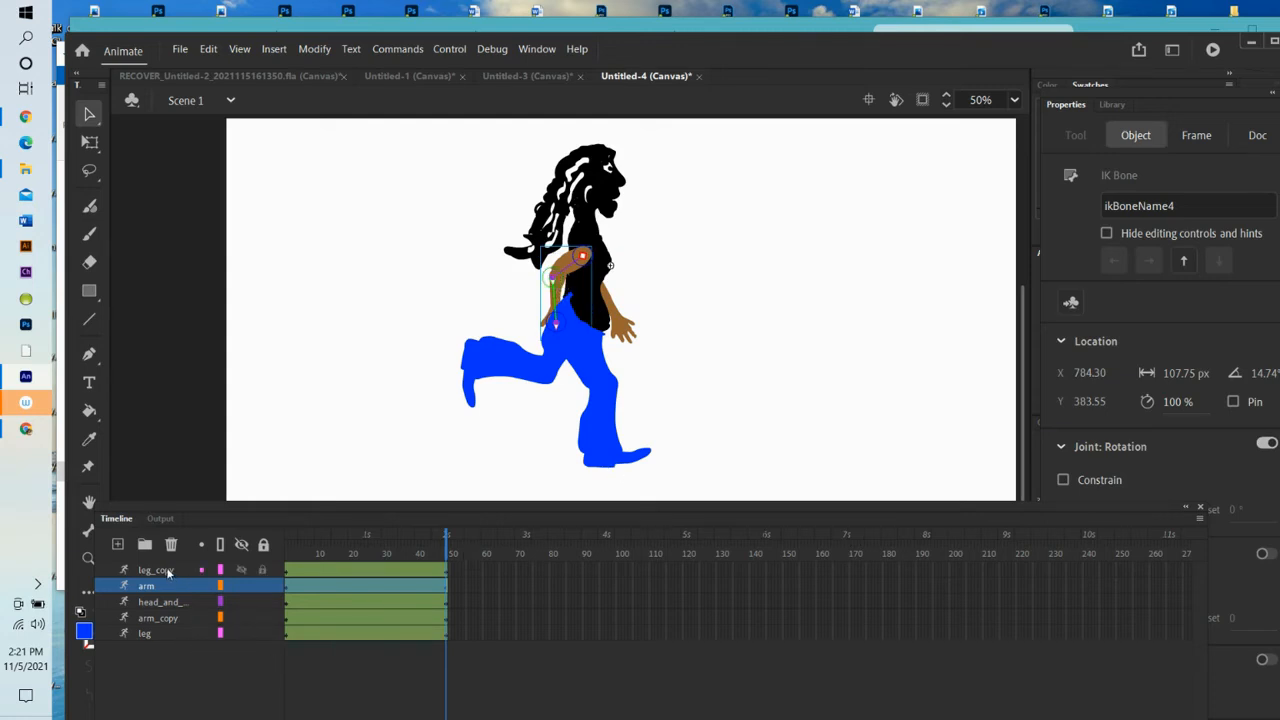
left_click_drag(176, 568, 172, 604)
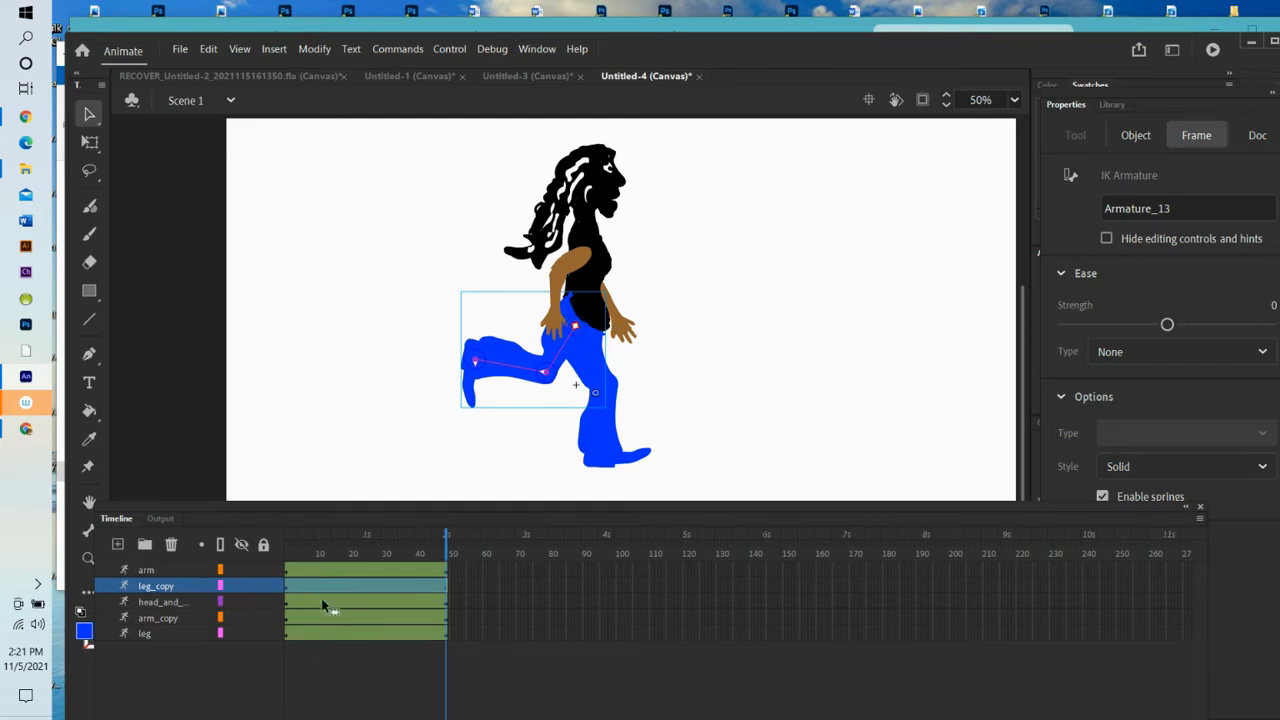
- Tilt the head forward just past the 1-second mark and scrub the timeline from the first frame to the 2-second pose
left_click(371, 601)
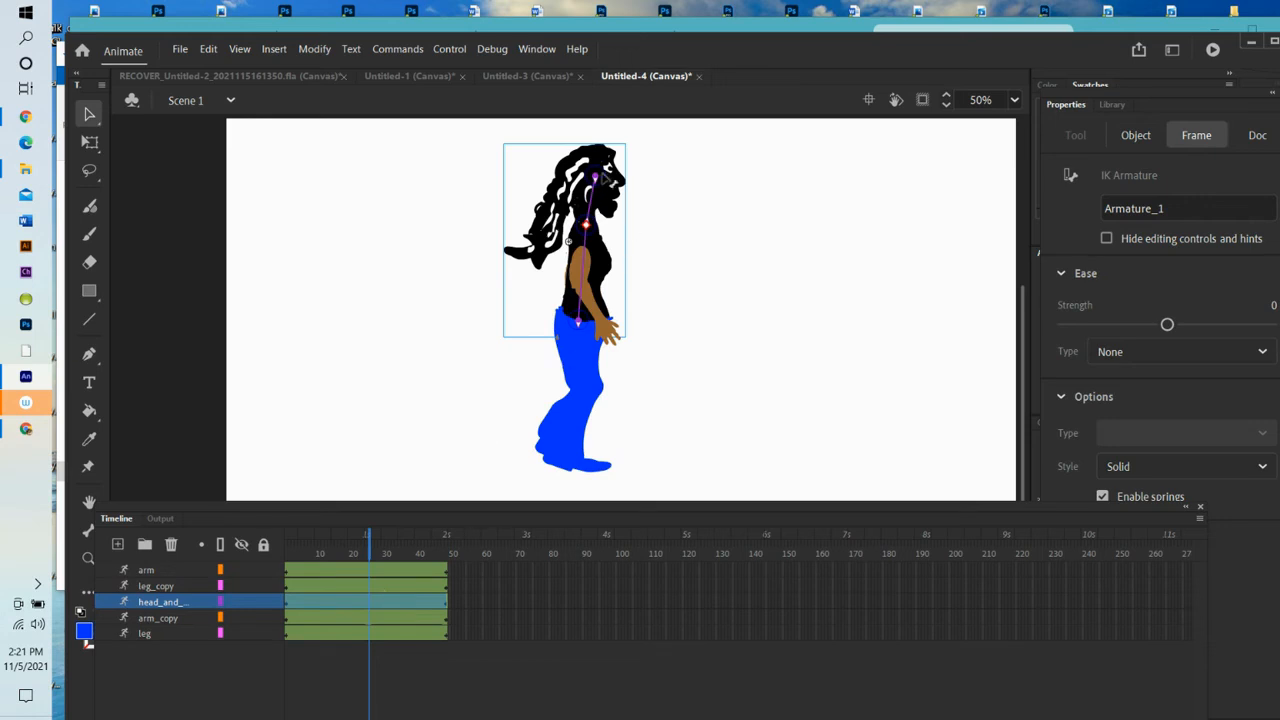
left_click_drag(602, 183, 731, 250)
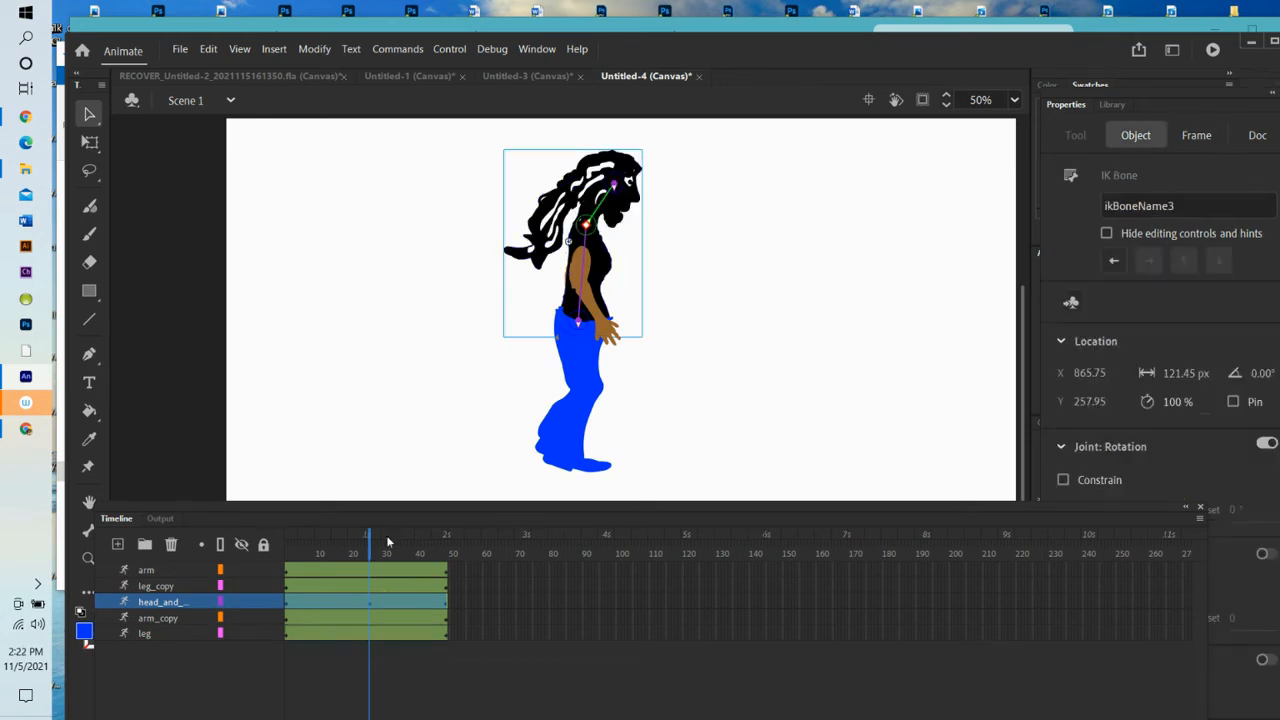
left_click_drag(370, 553, 286, 560)
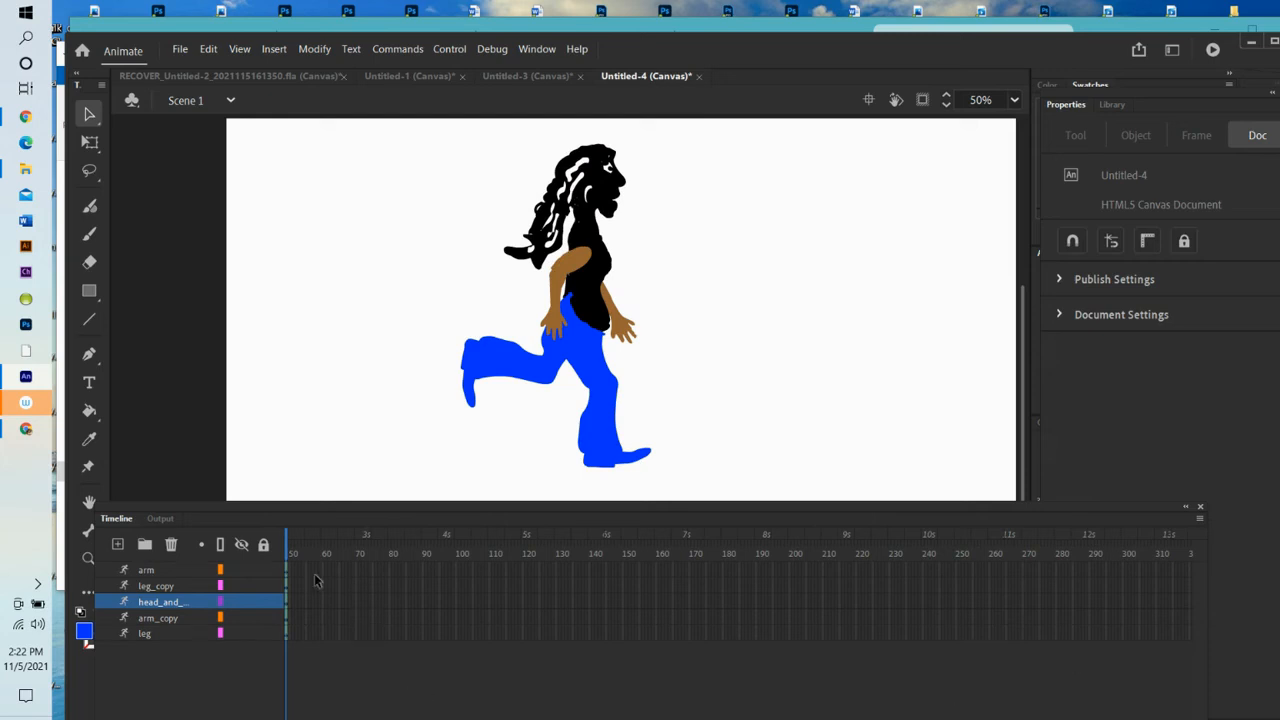
left_click_drag(287, 543, 286, 545)
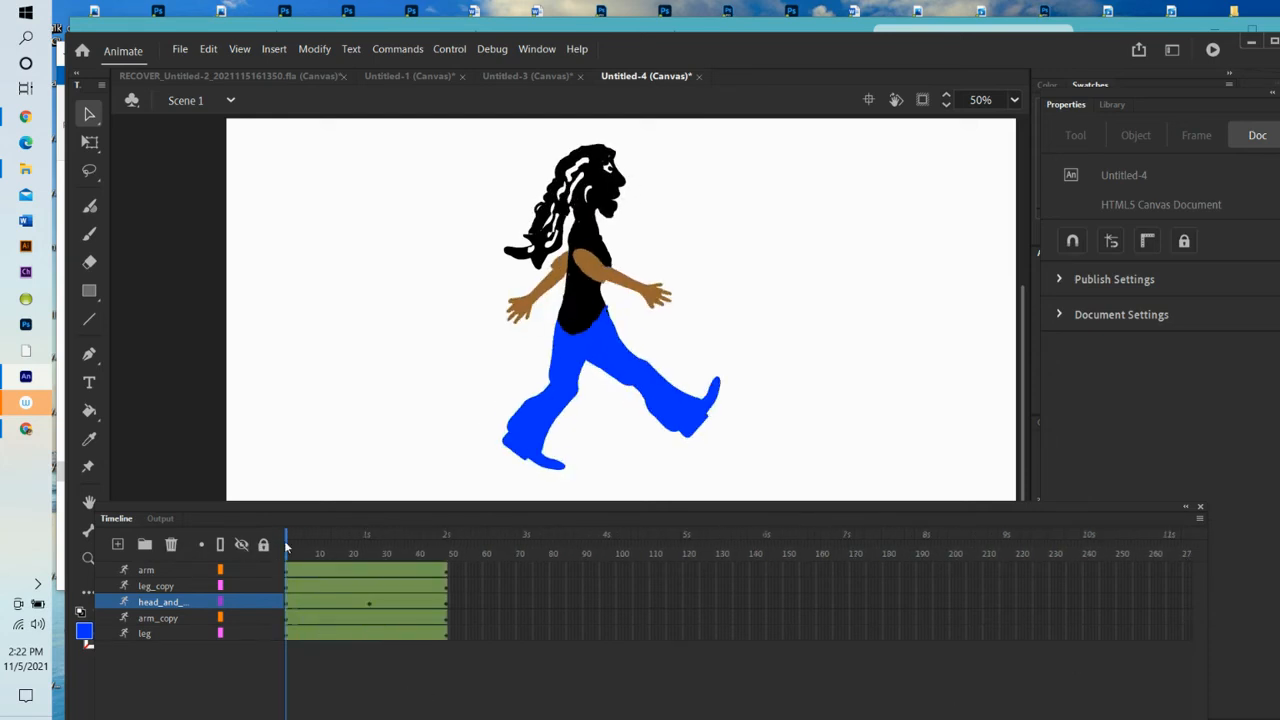
left_click_drag(288, 552, 479, 590)
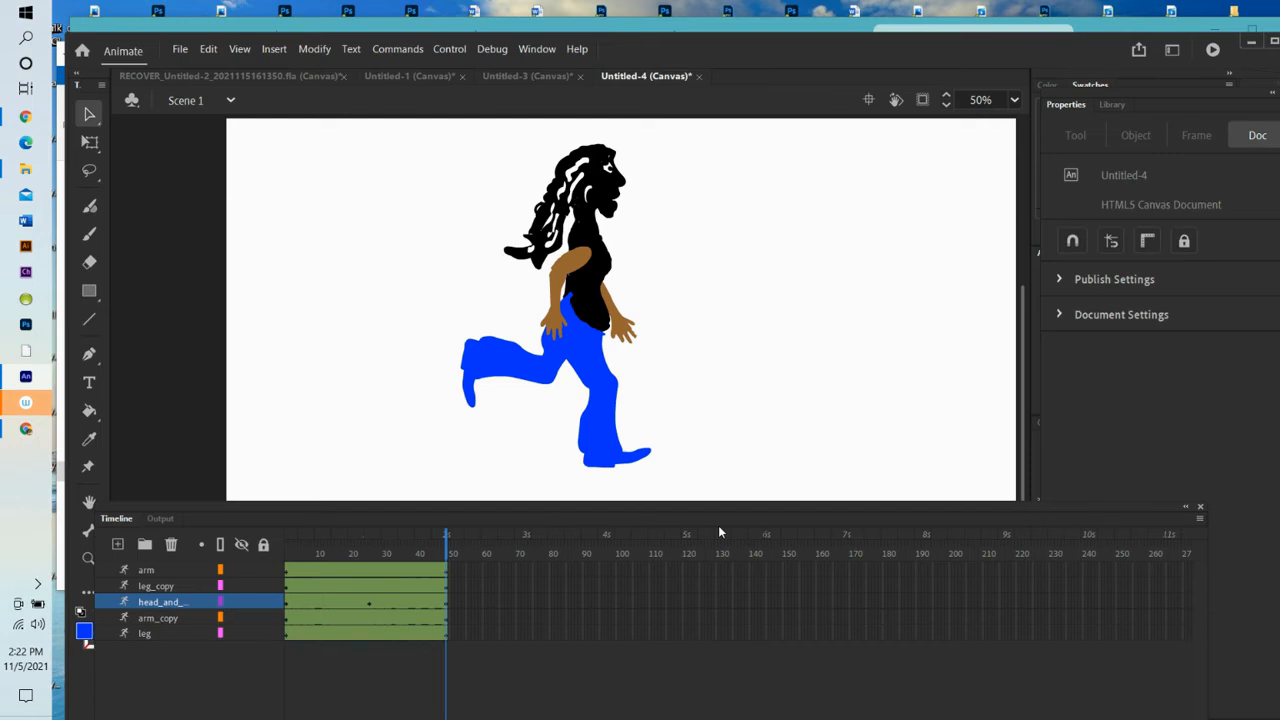
- Insert a pose at the 4-second mark on all five armature layers
left_click(606, 570)
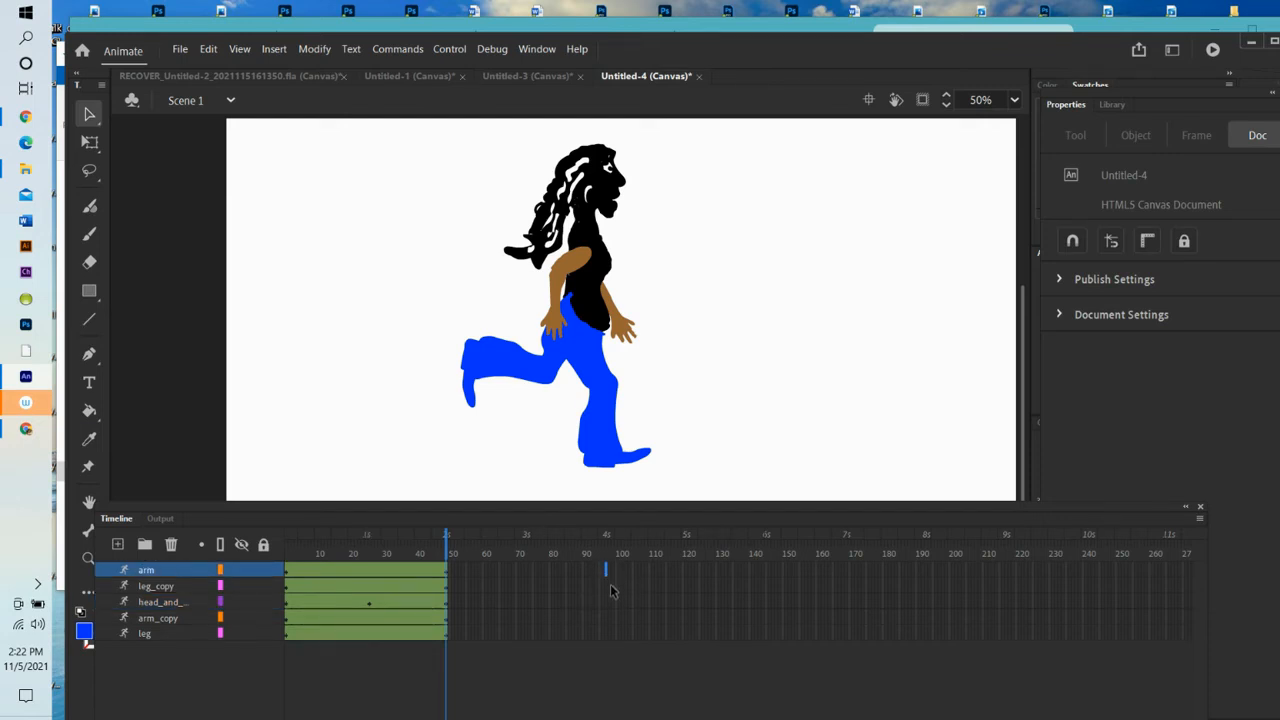
left_click(605, 588)
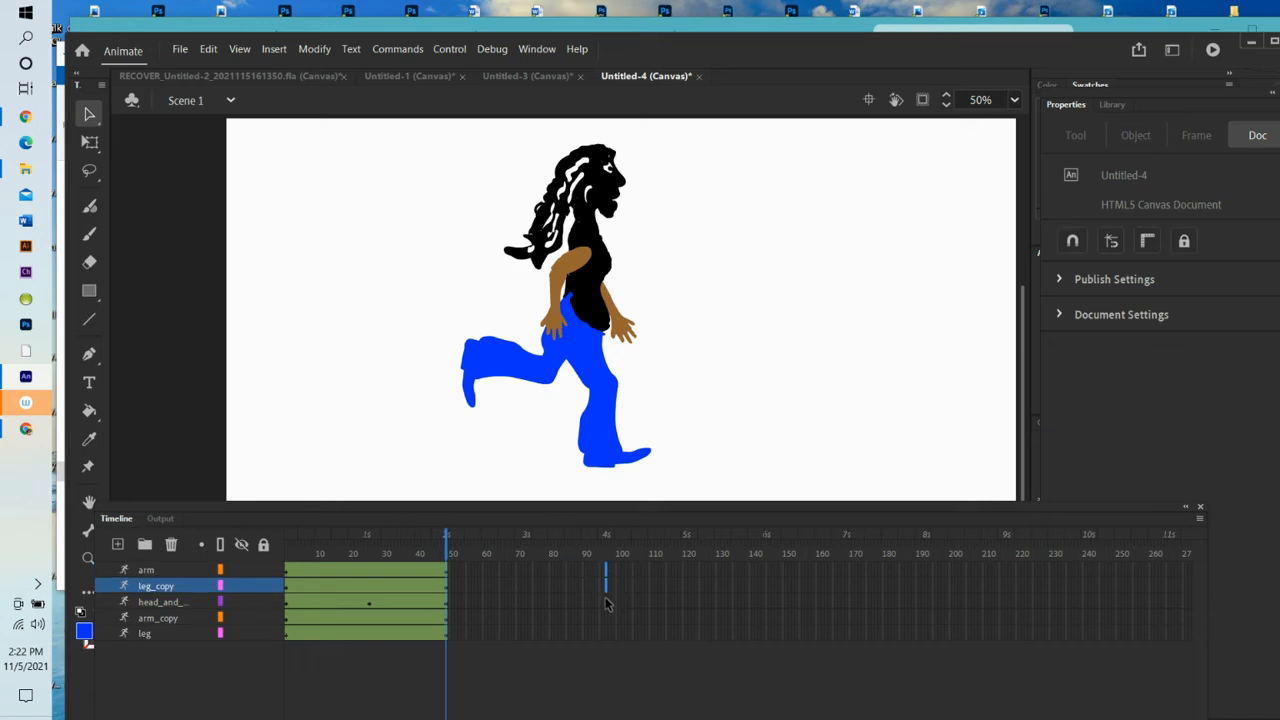
left_click(605, 604)
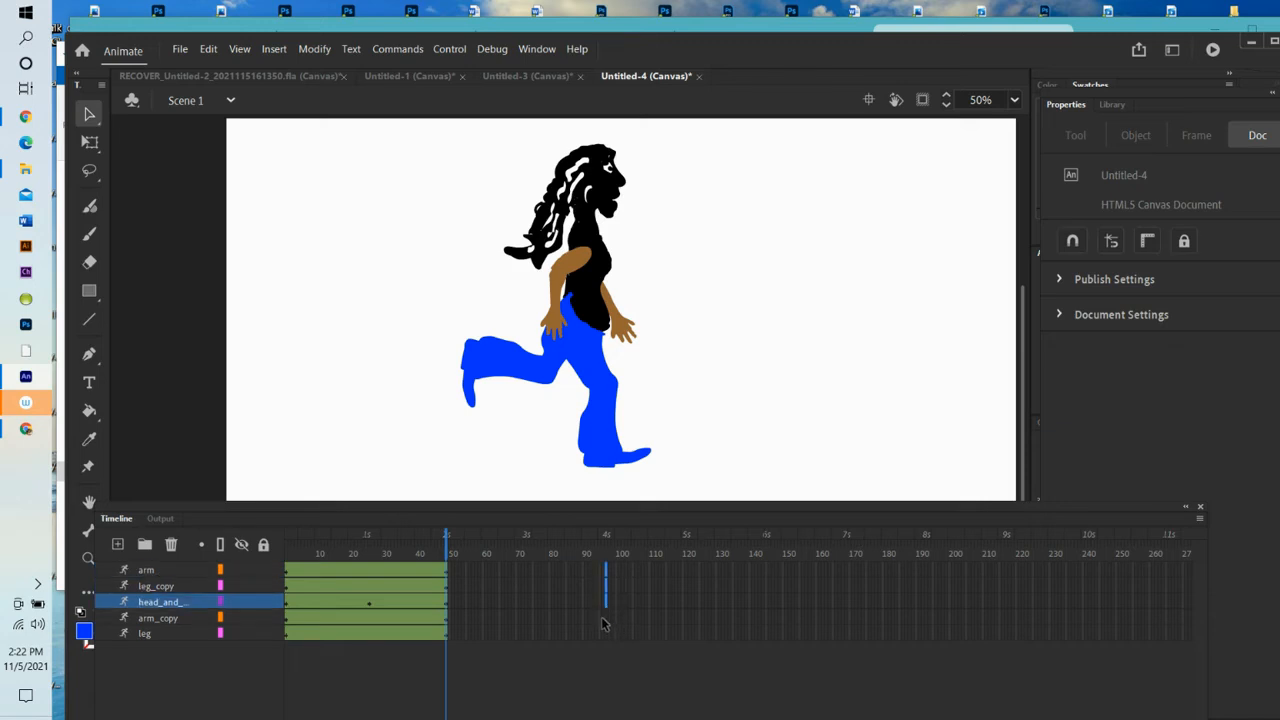
left_click(605, 619)
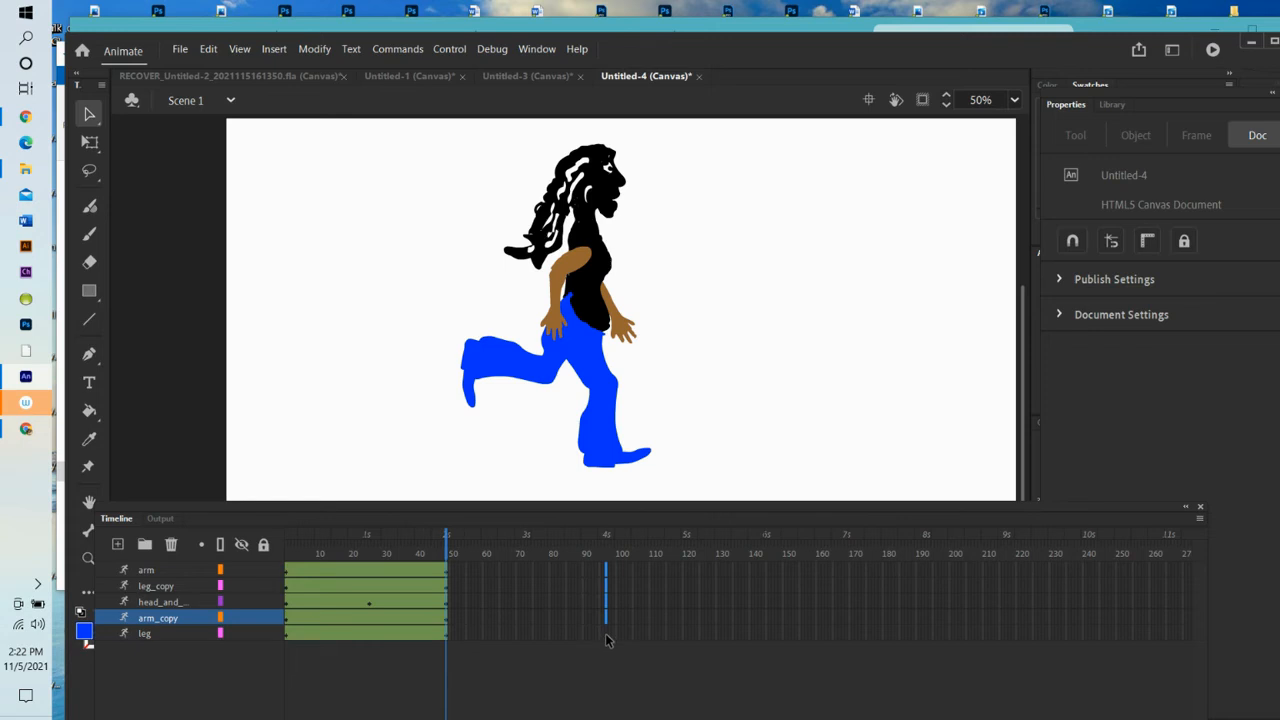
left_click(606, 634)
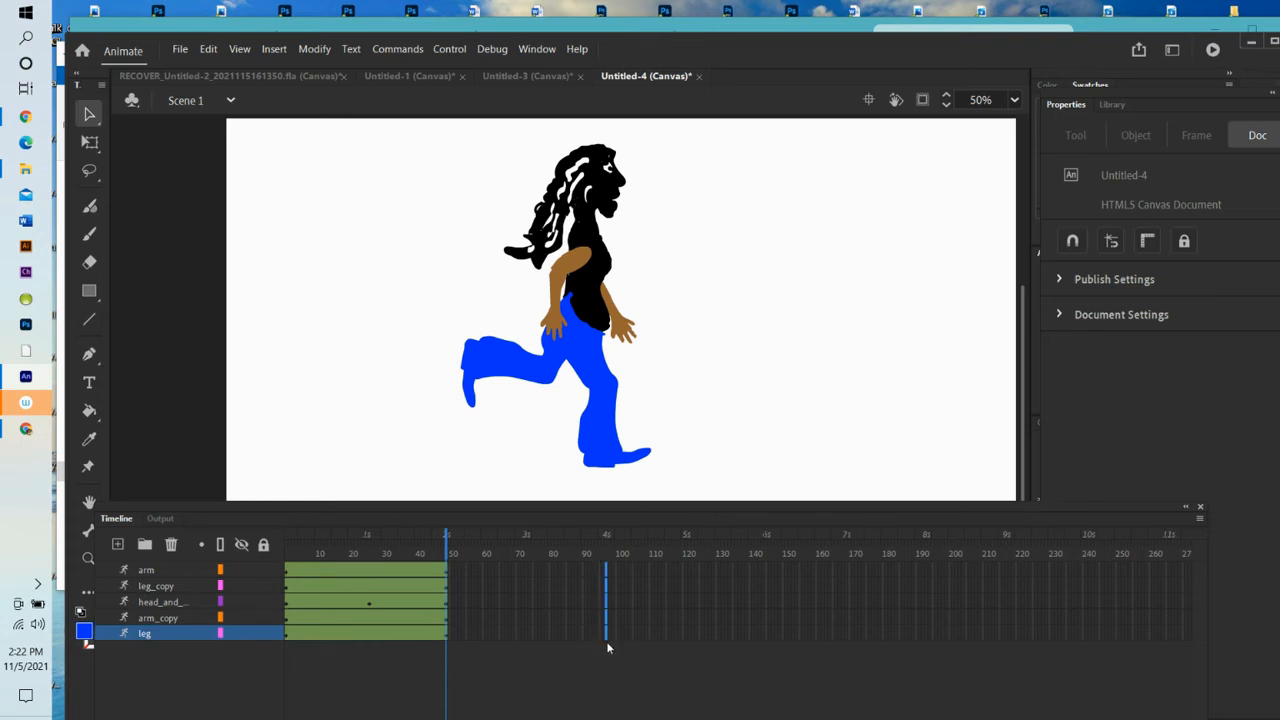
right_click(606, 586)
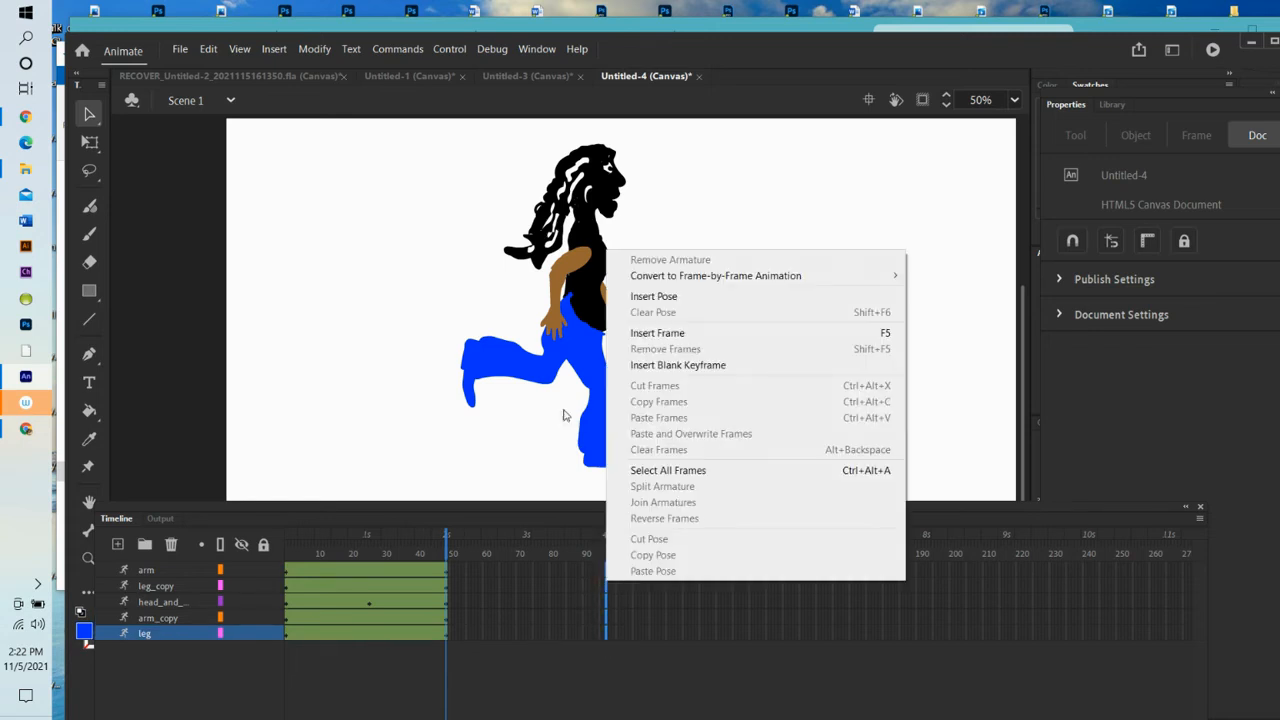
left_click(641, 296)
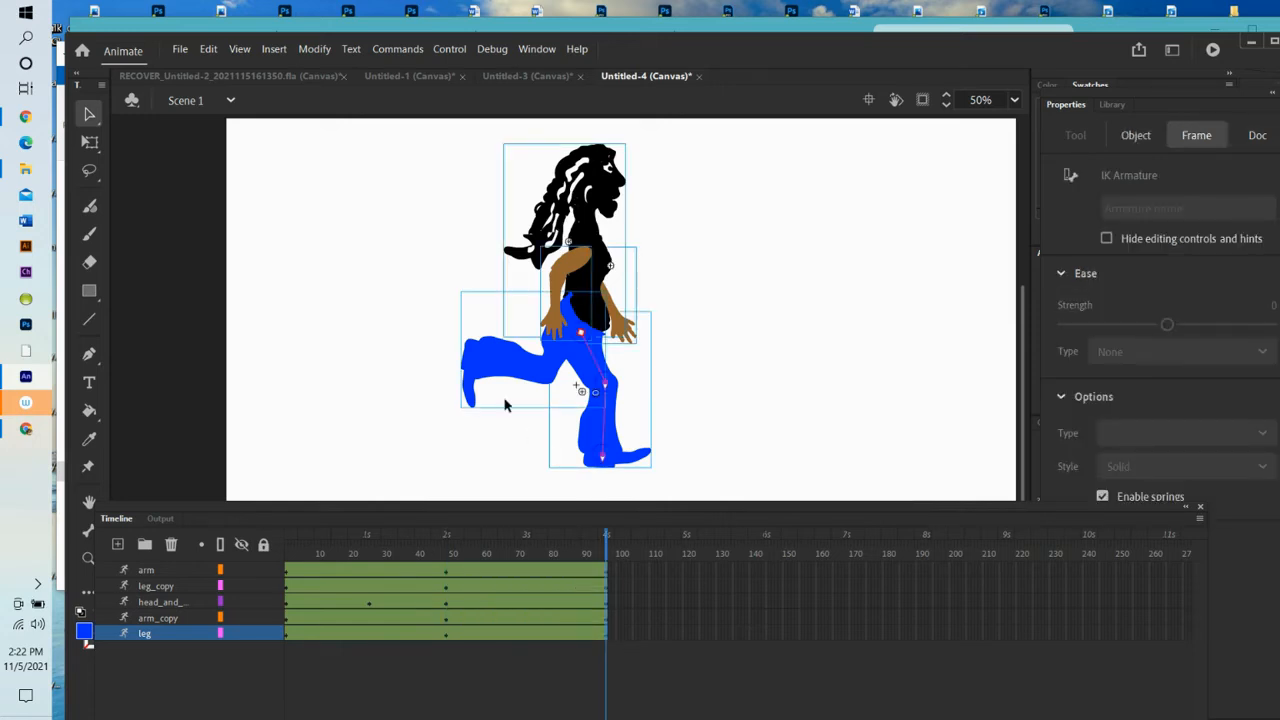
- At the 4-second pose, step the leg_copy leg forward and swing the other leg backward with a bent knee
left_click_drag(480, 365, 617, 472)
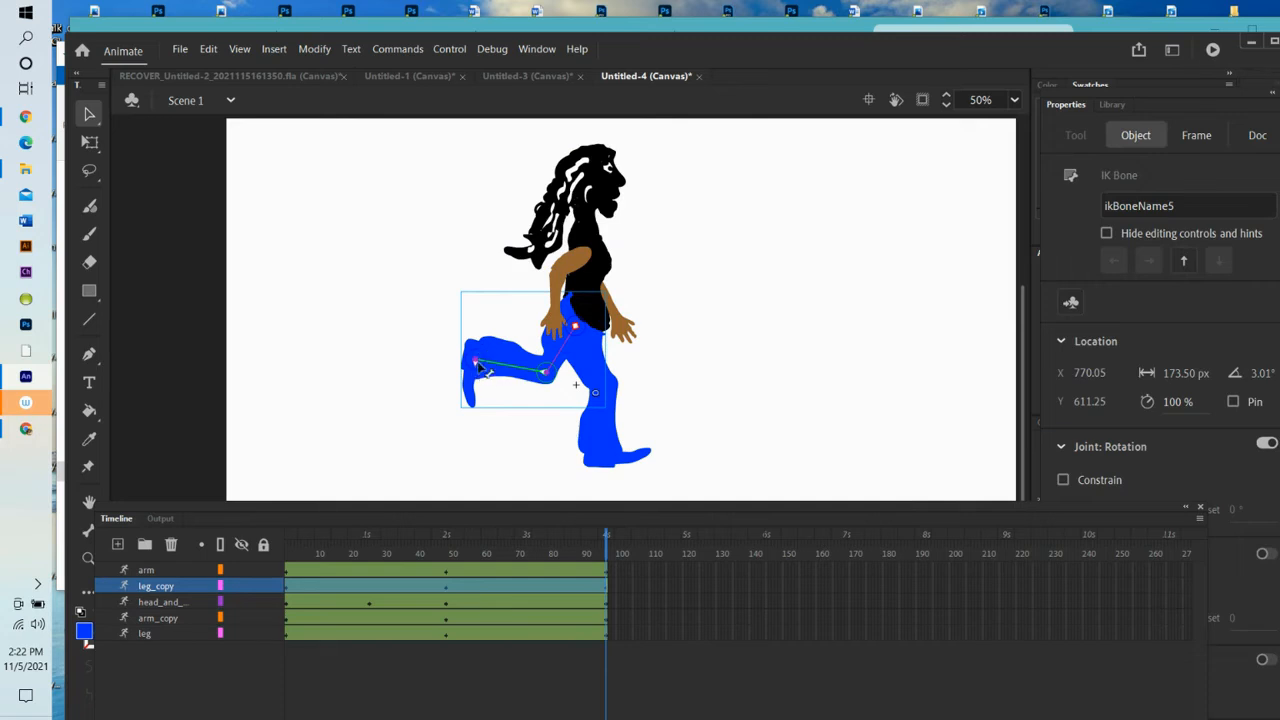
left_click_drag(578, 396, 664, 418)
left_click_drag(615, 466, 507, 453)
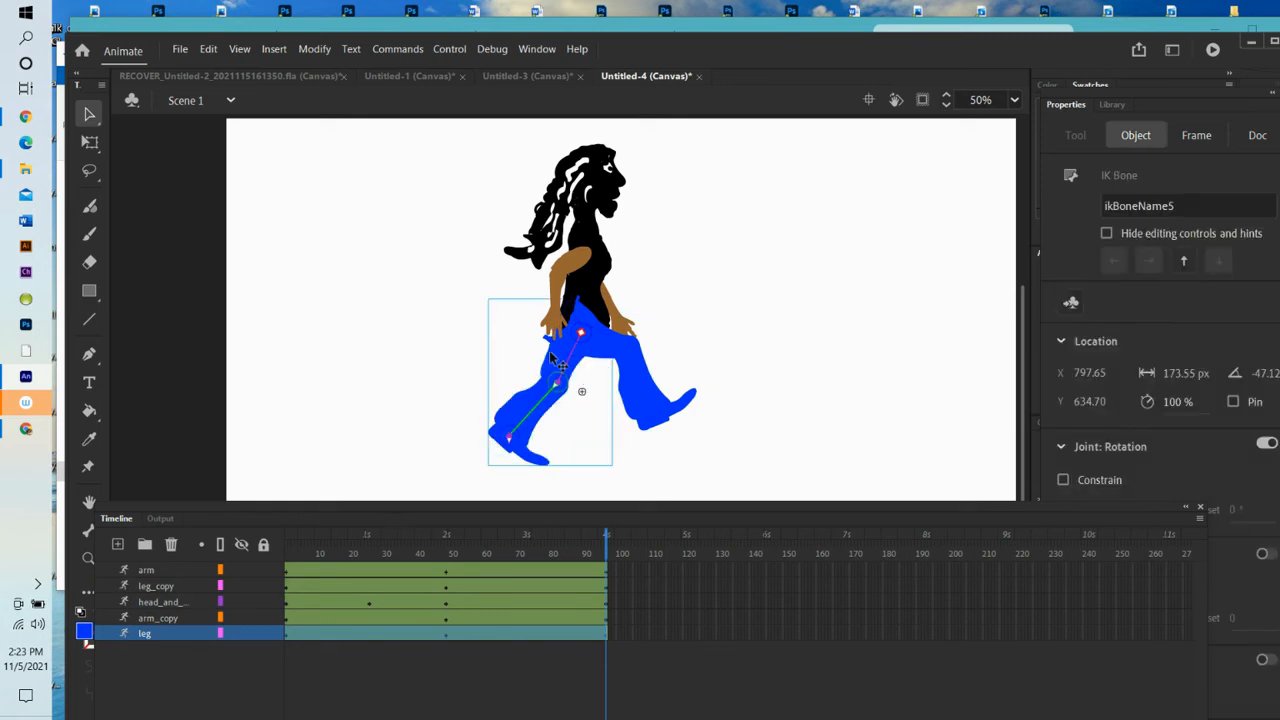
- At the 4-second pose, swing the front arm forward with a bent elbow and the rear arm behind the torso
left_click(553, 322)
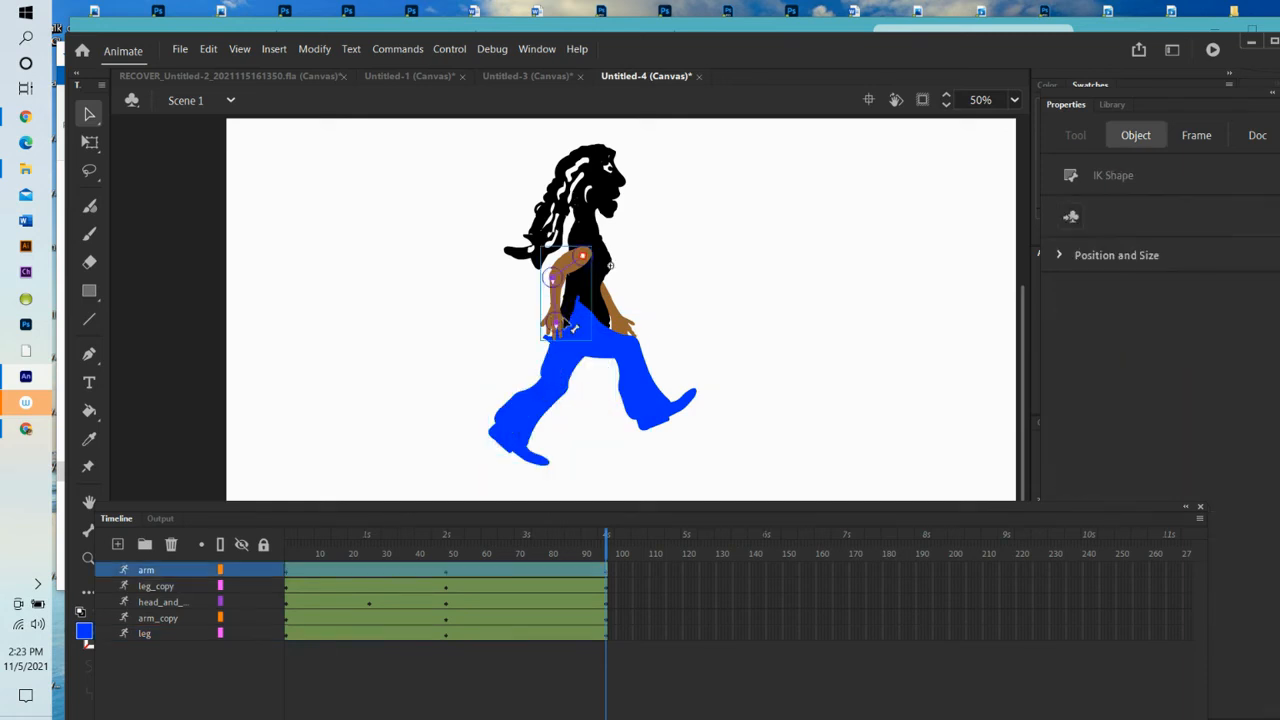
left_click_drag(553, 322, 637, 293)
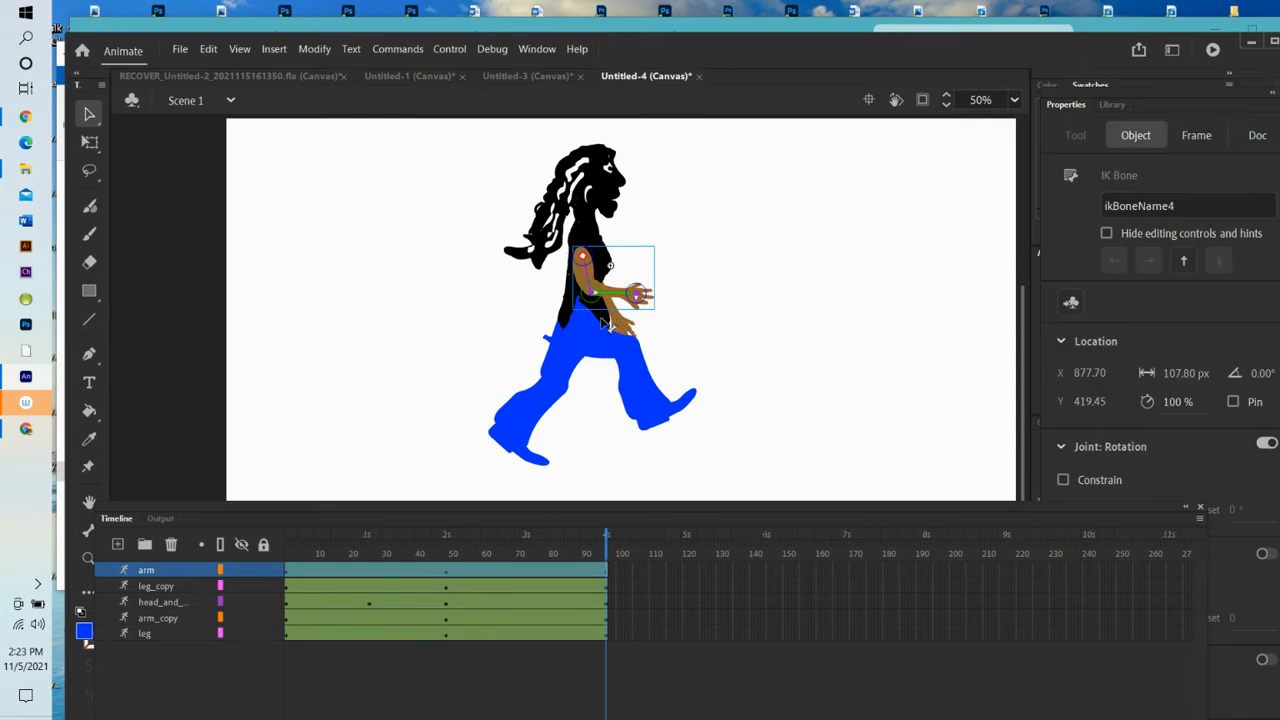
left_click(555, 323)
left_click_drag(556, 349, 545, 320)
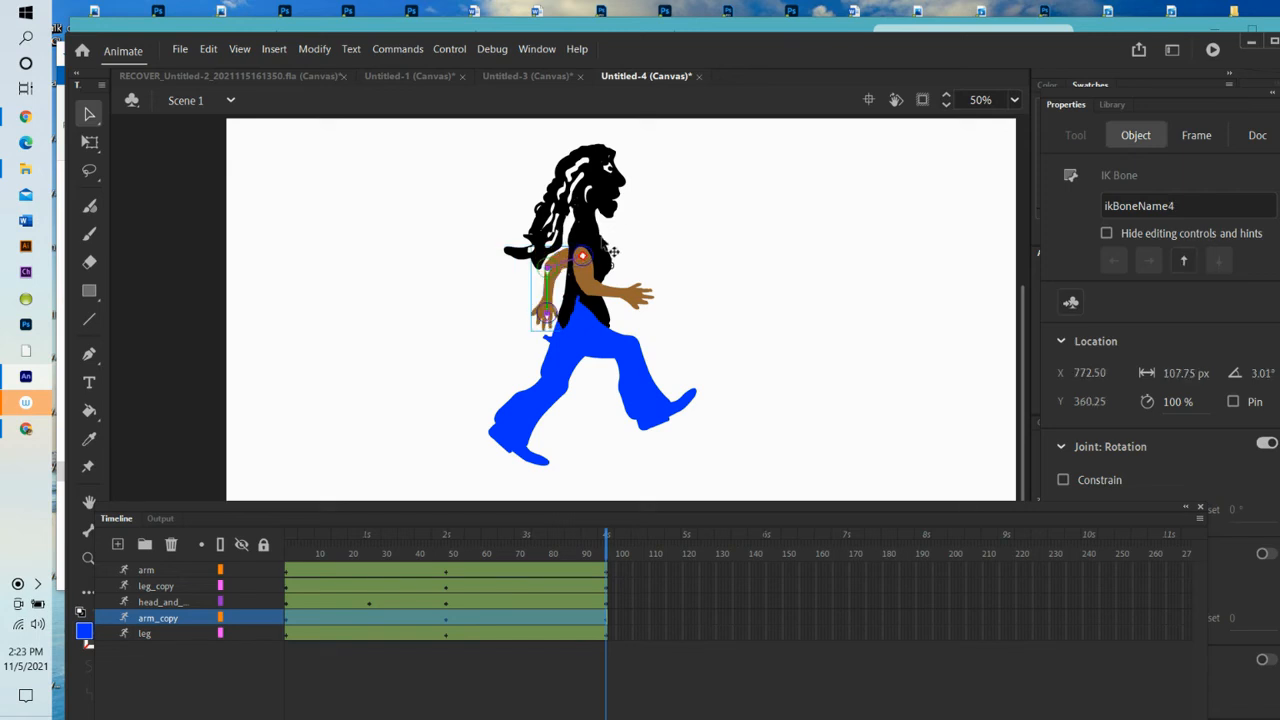
- Tilt the head forward and down at the 4-second pose, and scrub the timeline back to the first frame
left_click(606, 188)
left_click_drag(600, 184, 618, 225)
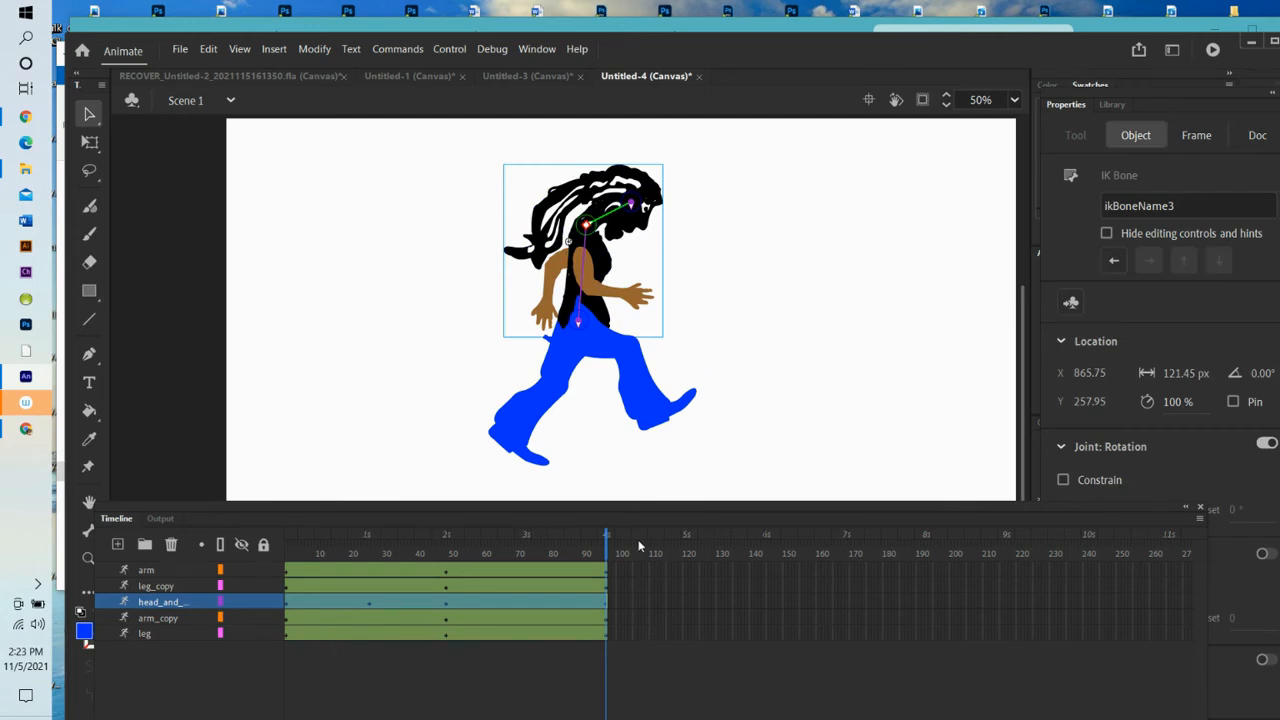
left_click_drag(605, 557, 139, 587)
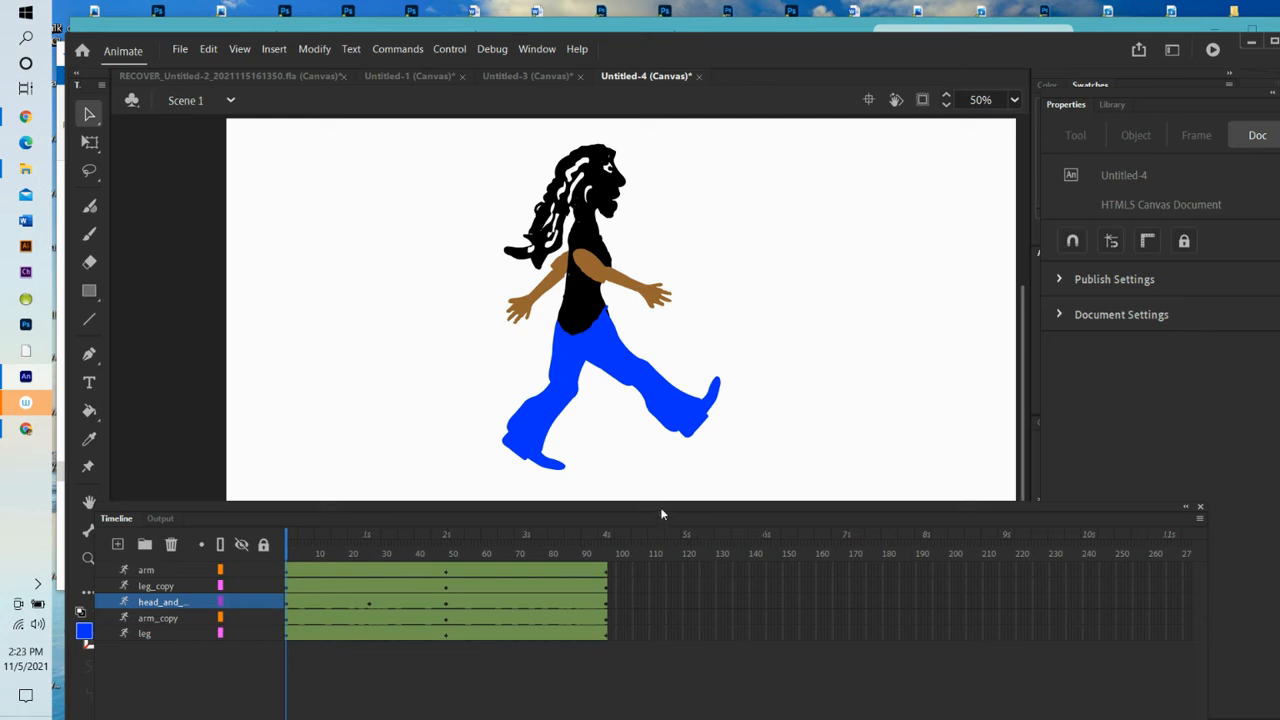
- Raise the floating Timeline panel to expose its playback controls and reduce the panel's height
left_click_drag(661, 512, 668, 481)
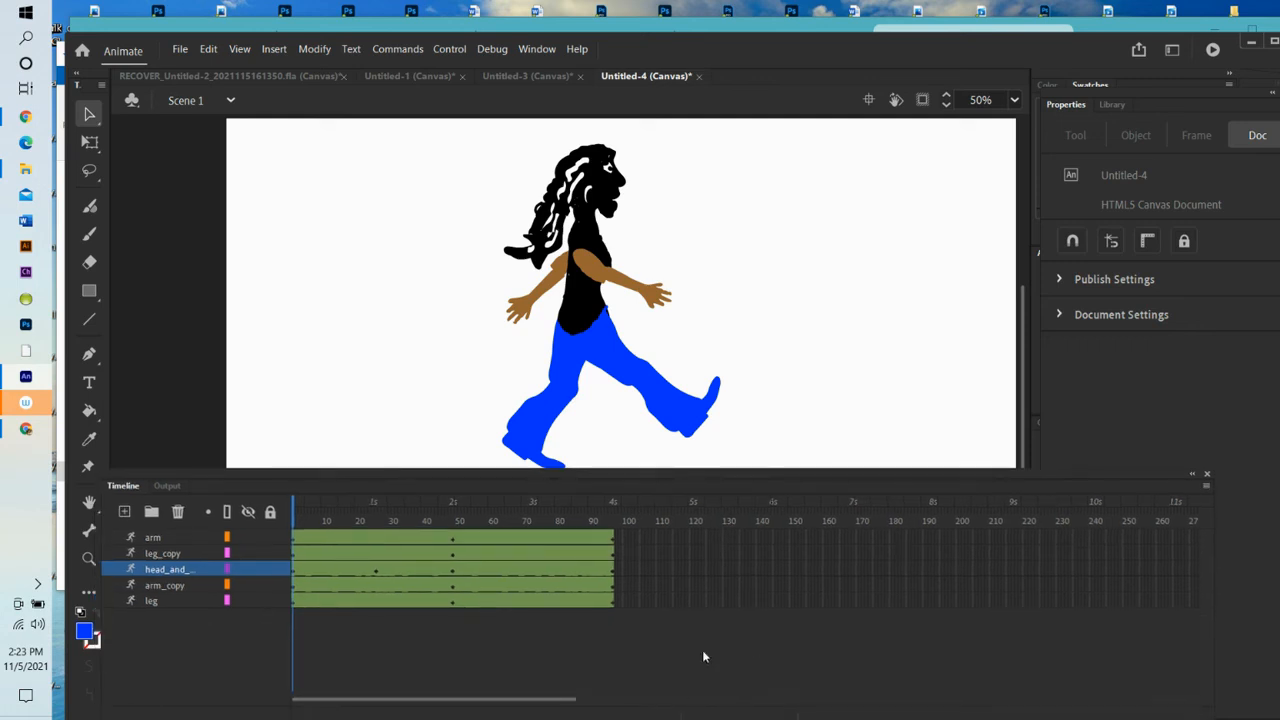
left_click_drag(726, 481, 720, 428)
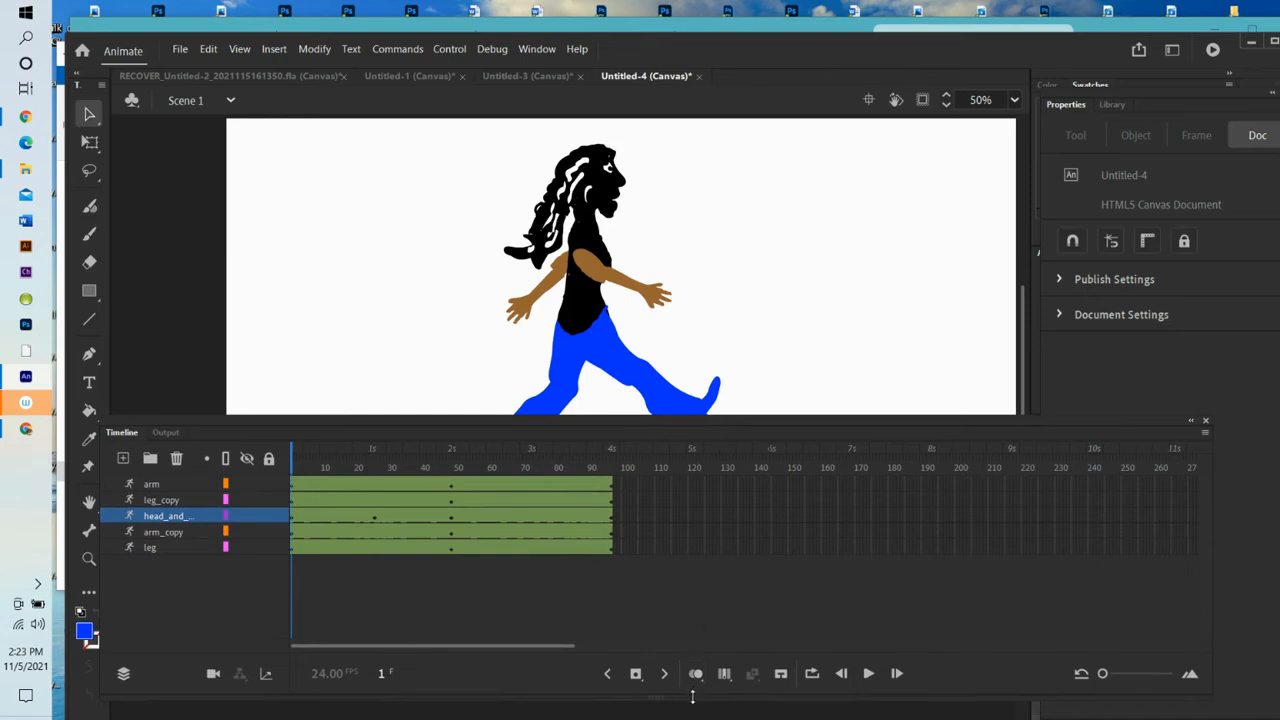
left_click_drag(695, 701, 685, 595)
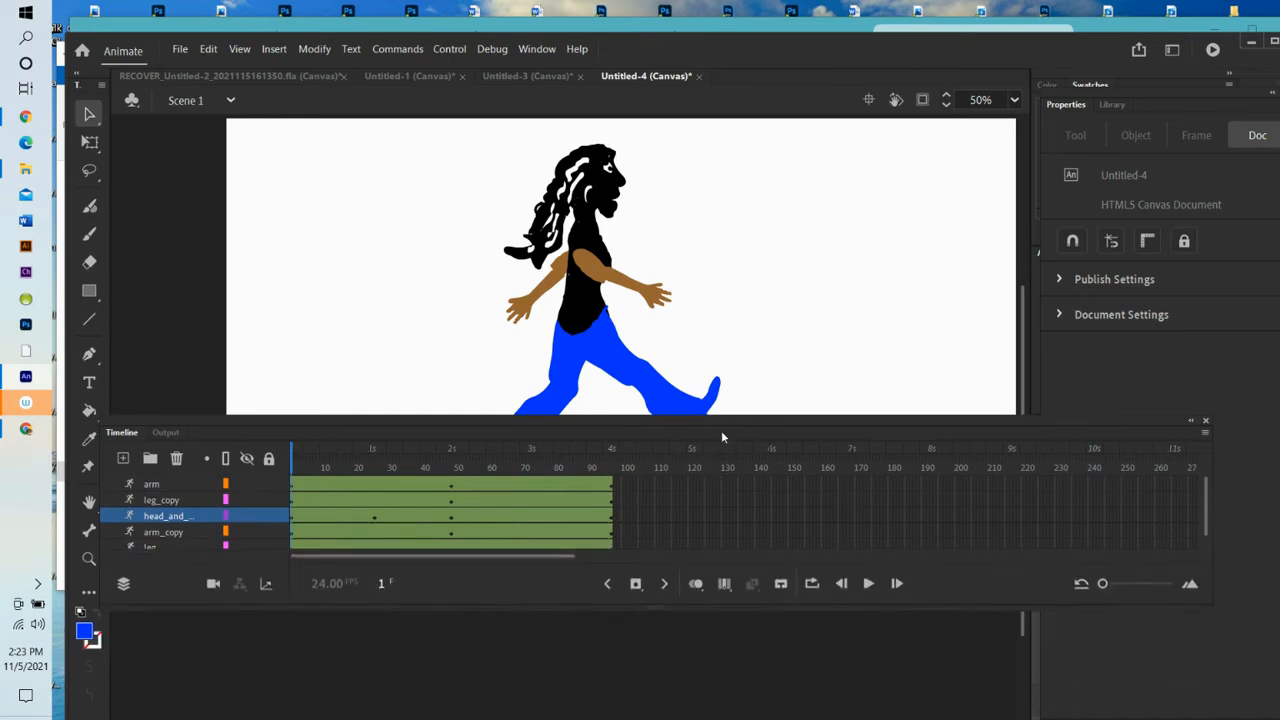
- Lower the floating Timeline panel to uncover the figure's feet and play the walk animation from the first frame
left_click_drag(721, 430, 734, 522)
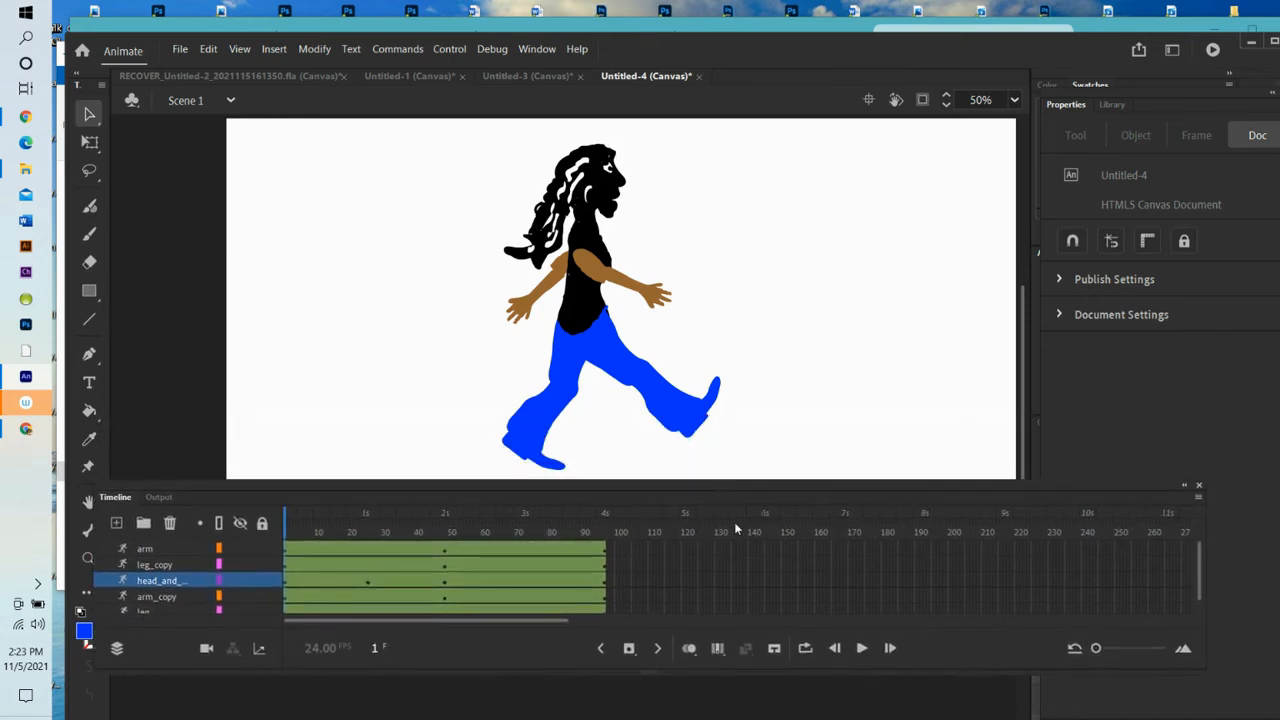
left_click(863, 648)
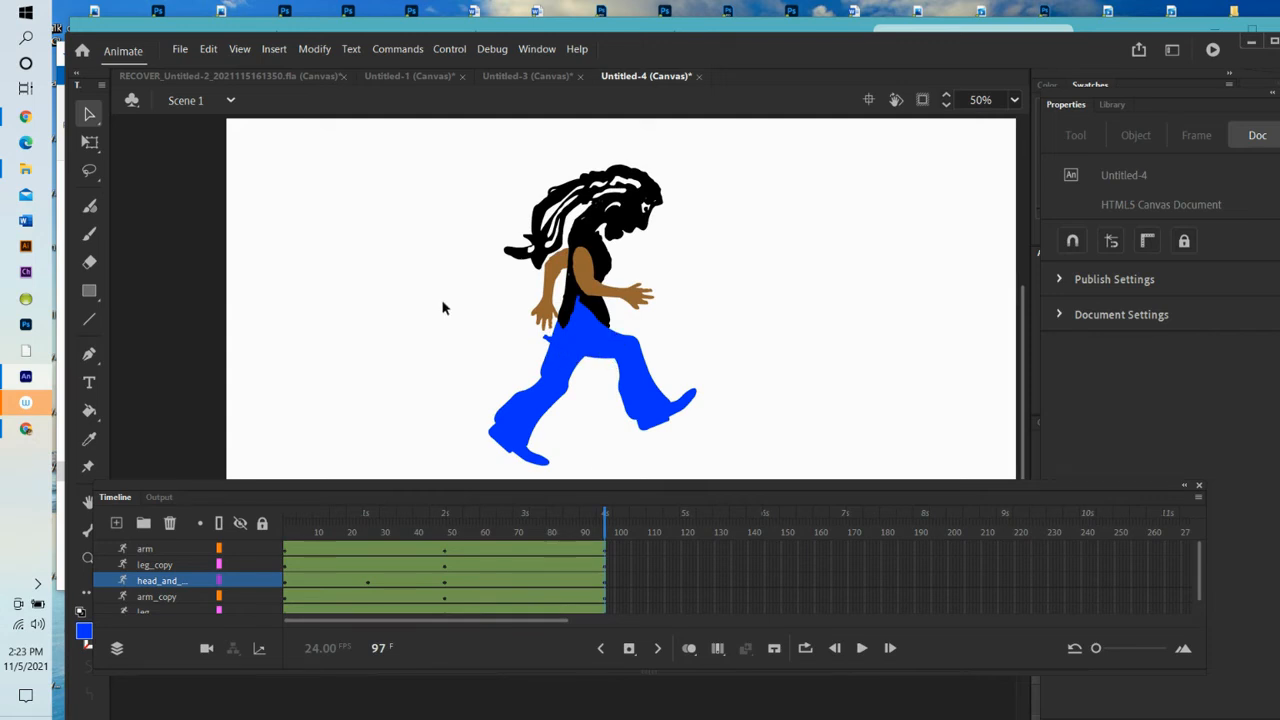
- Shift the leg_copy leg slightly forward at frame 97 with Free Transform so its hip meets the torso
left_click(92, 145)
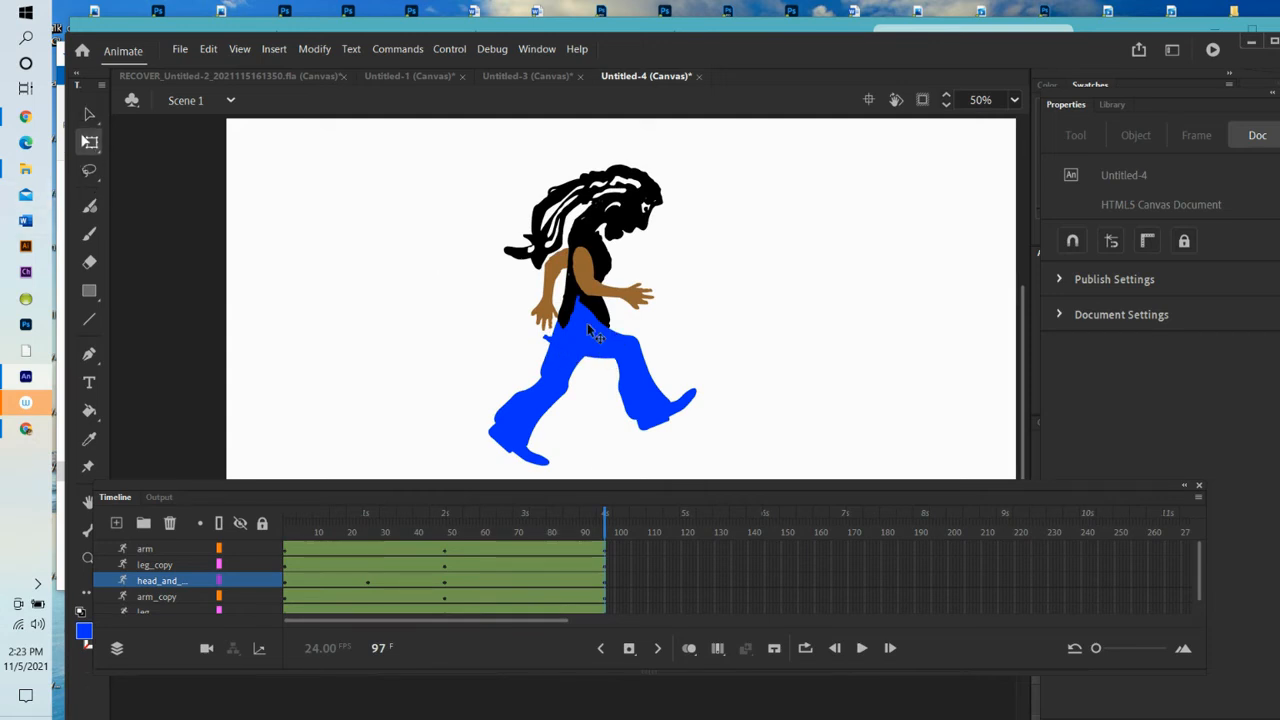
left_click(597, 350)
left_click_drag(597, 350, 622, 348)
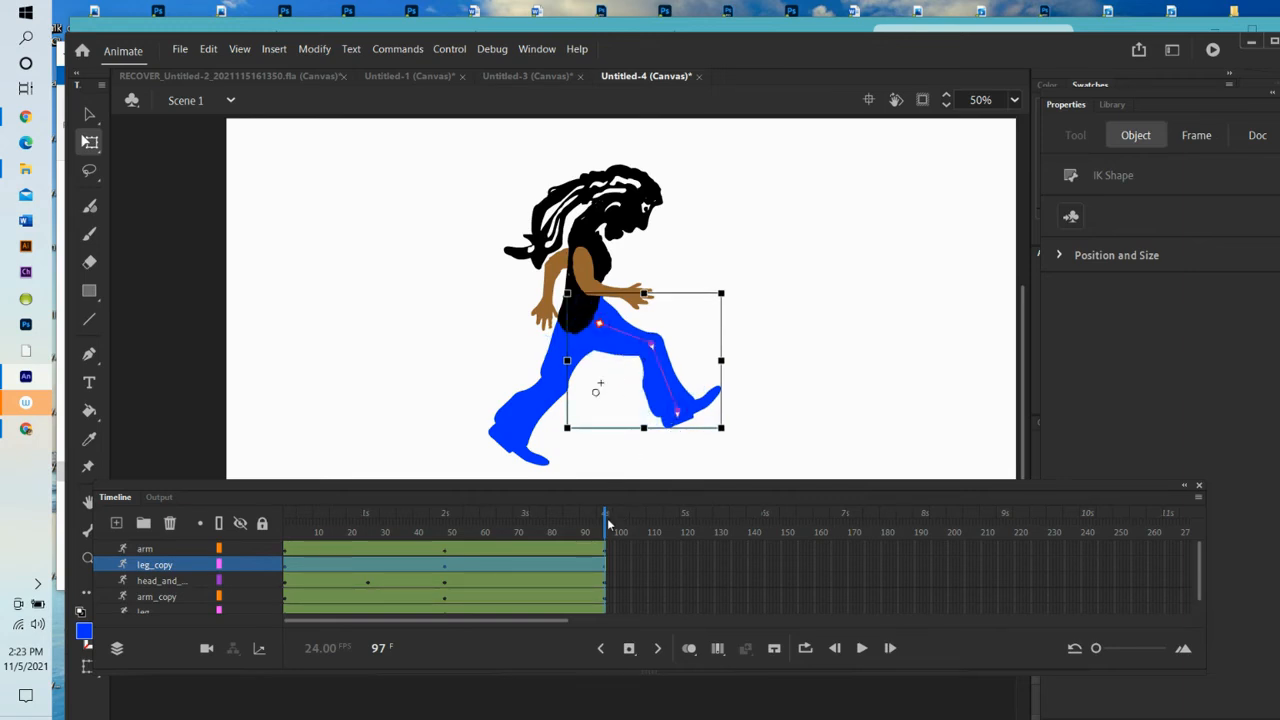
- Scrub the timeline back to the first frame and replay the animation to check the adjusted leg
left_click_drag(607, 527, 255, 548)
left_click(815, 582)
left_click(862, 648)
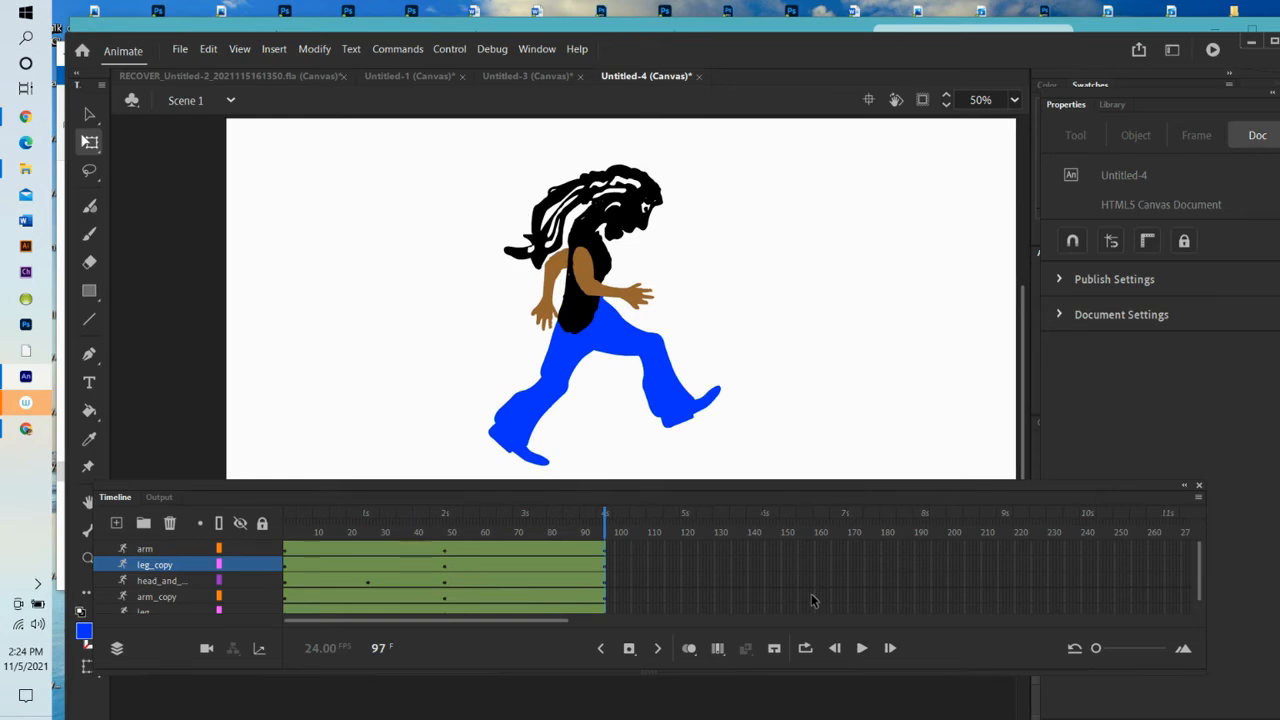
- Select the frames near the 6-second mark on all five layers and make the Timeline panel taller to show the leg layer fully
left_click(763, 547)
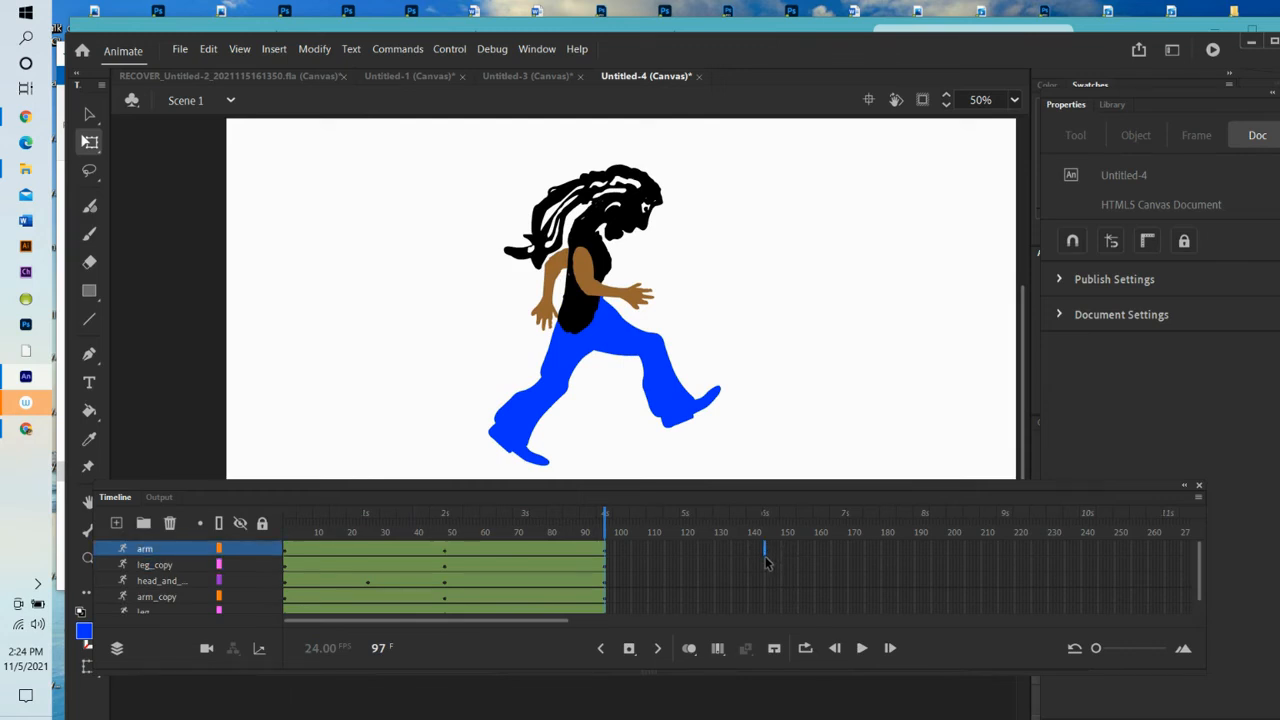
left_click(764, 562)
left_click(766, 581)
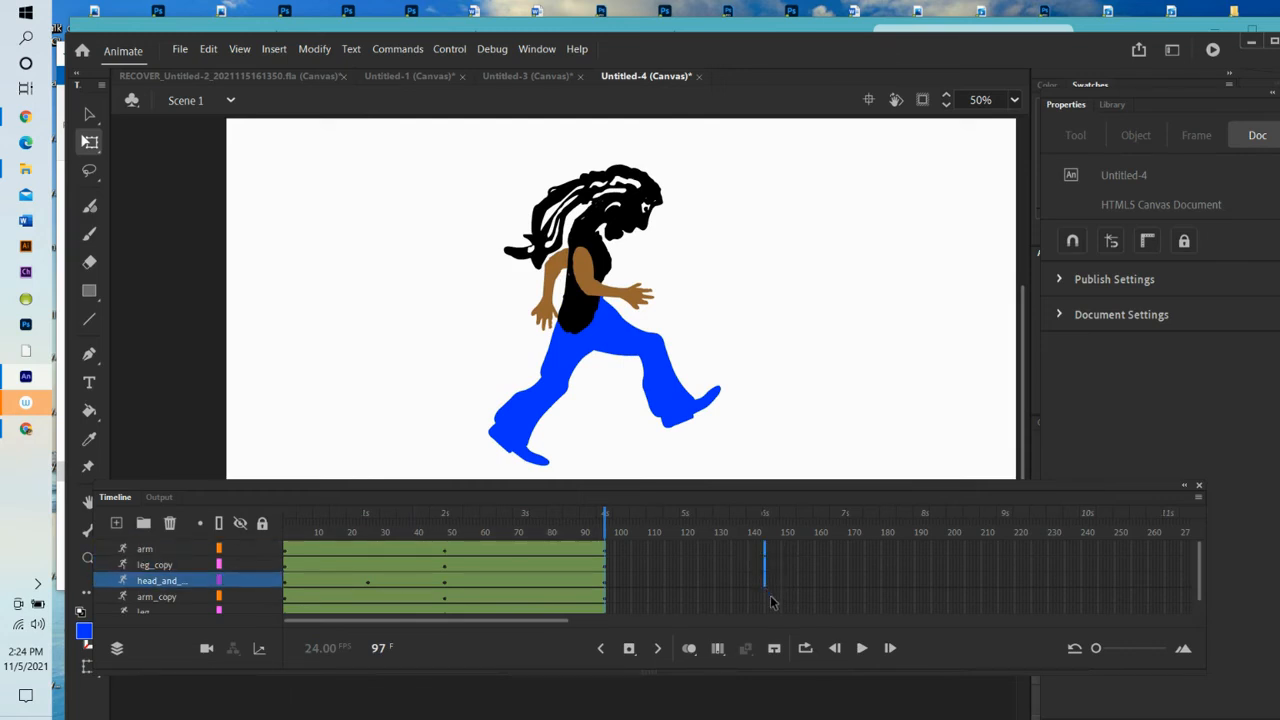
left_click(764, 597)
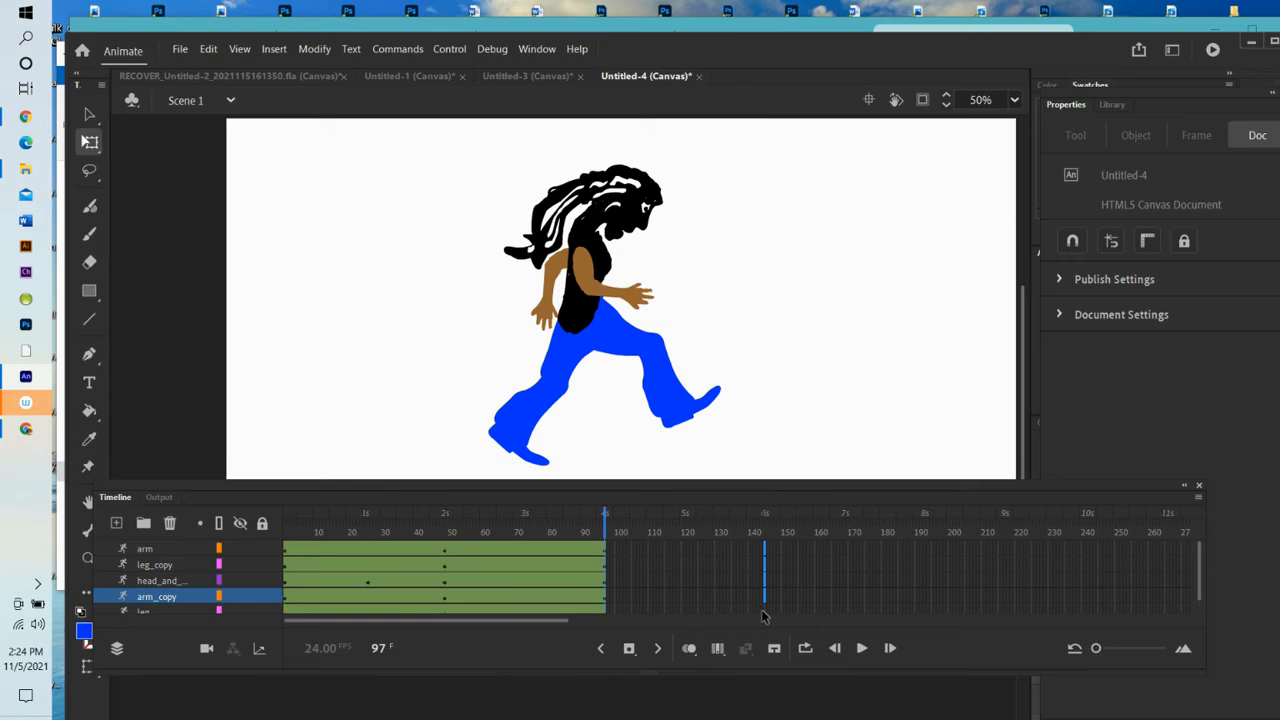
left_click(763, 612)
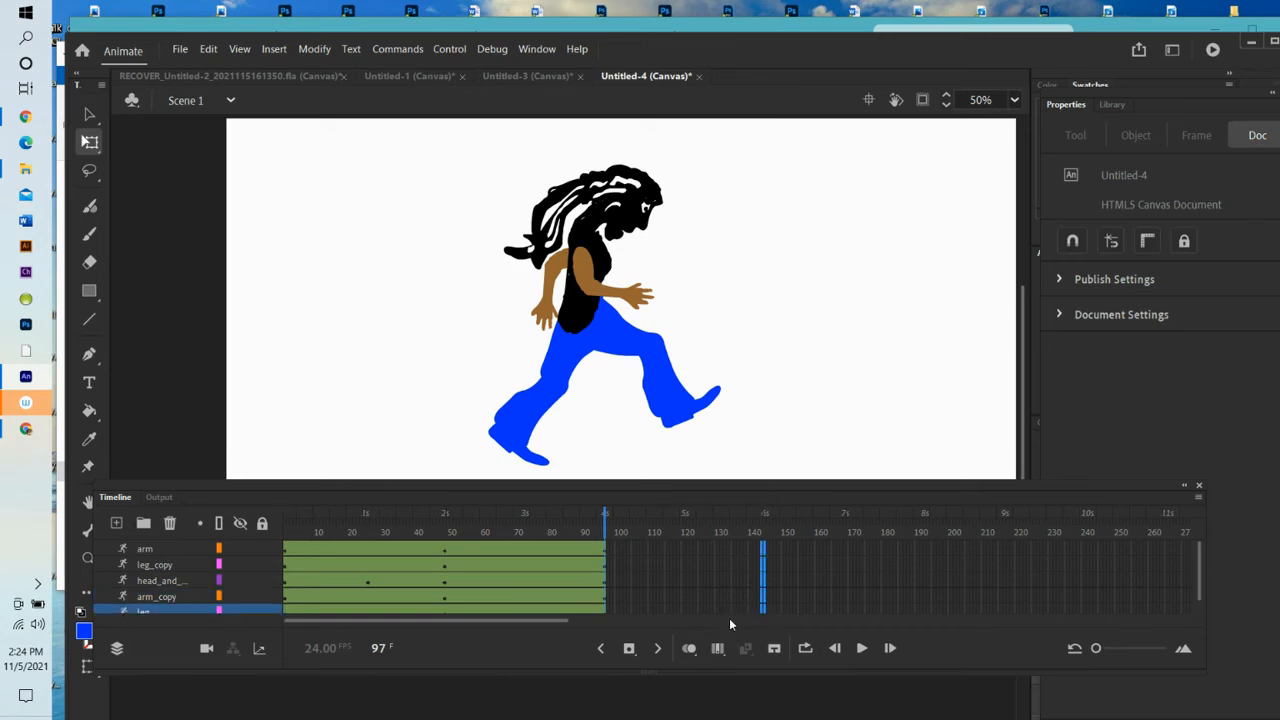
left_click(729, 621)
left_click_drag(582, 620, 356, 621)
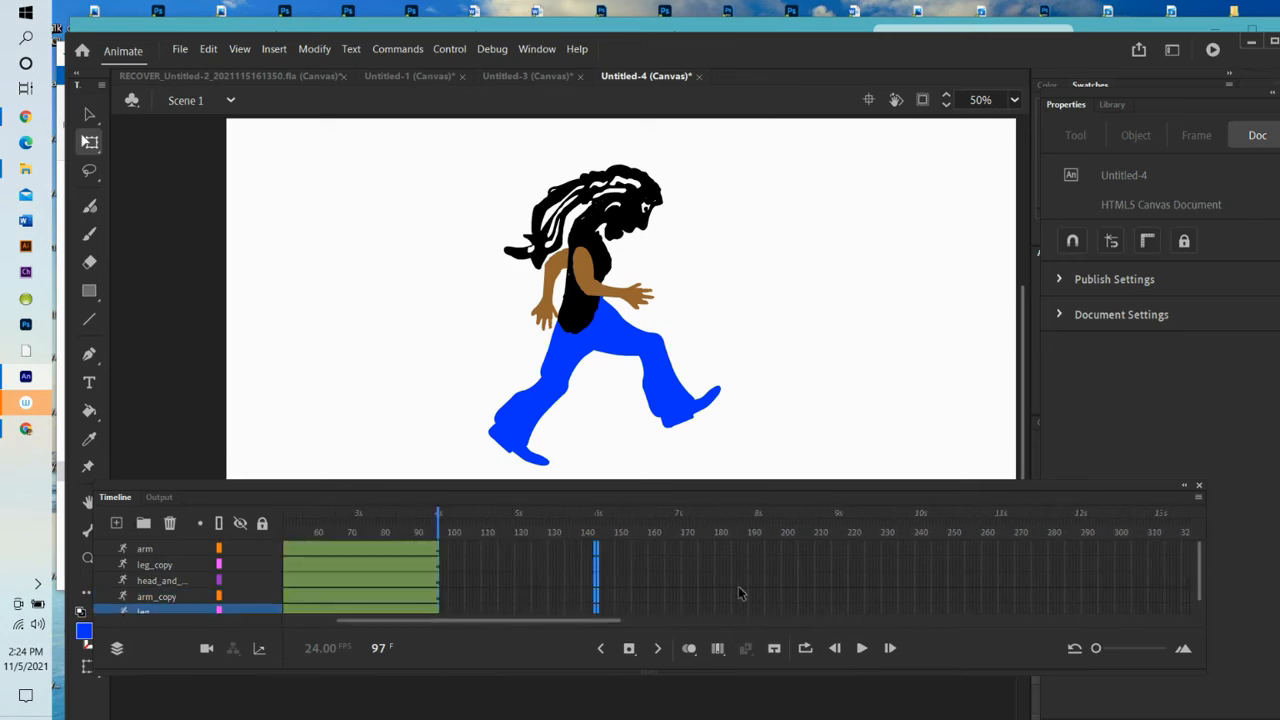
left_click_drag(735, 673, 719, 712)
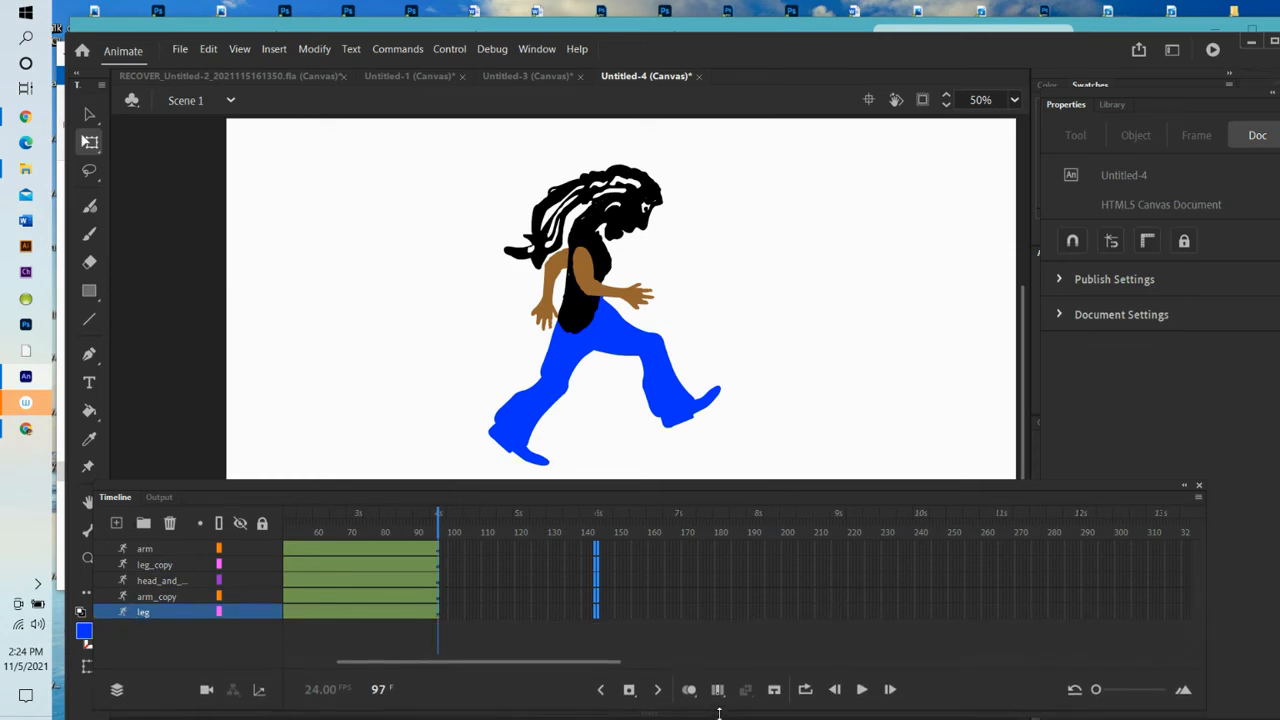
right_click(596, 557)
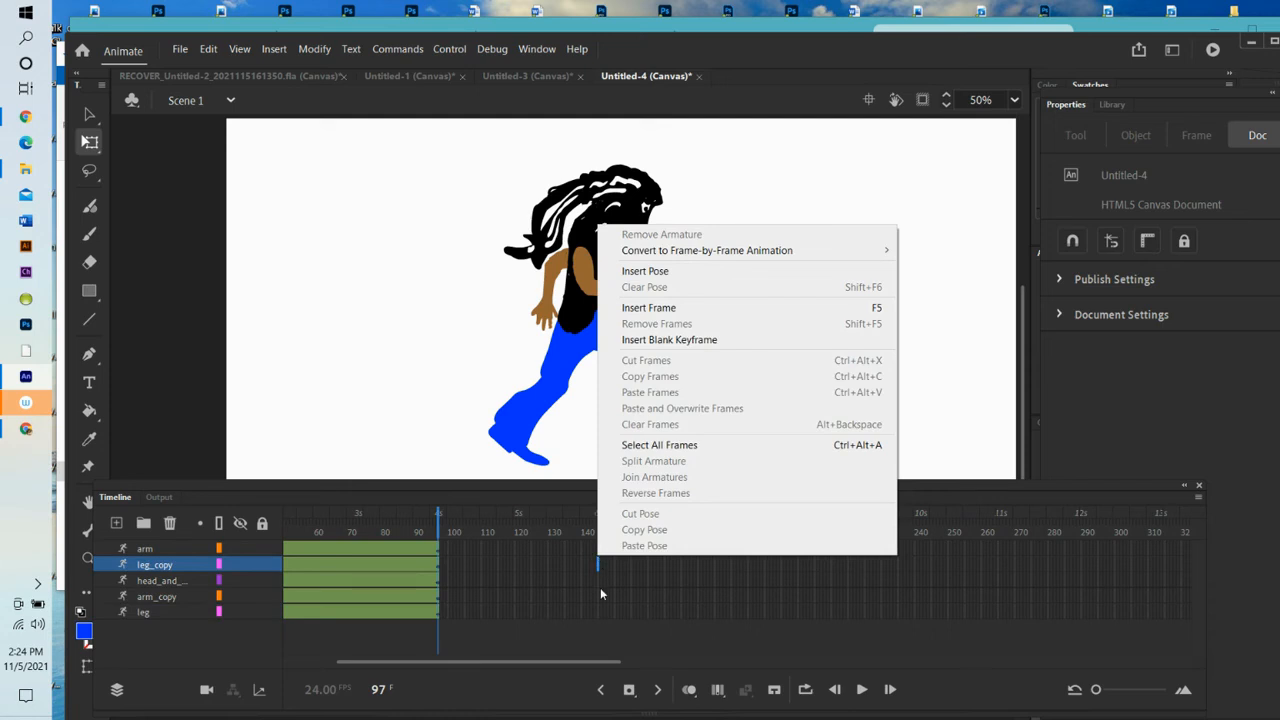
left_click(600, 596)
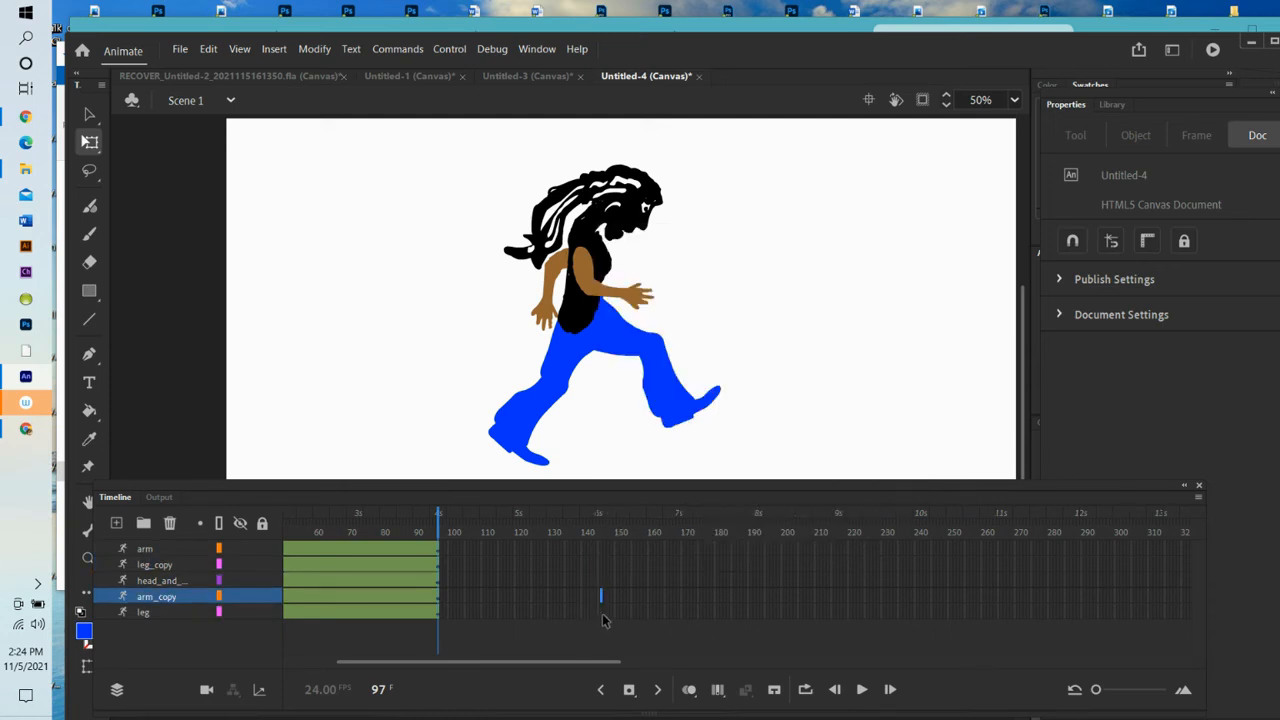
left_click(601, 613)
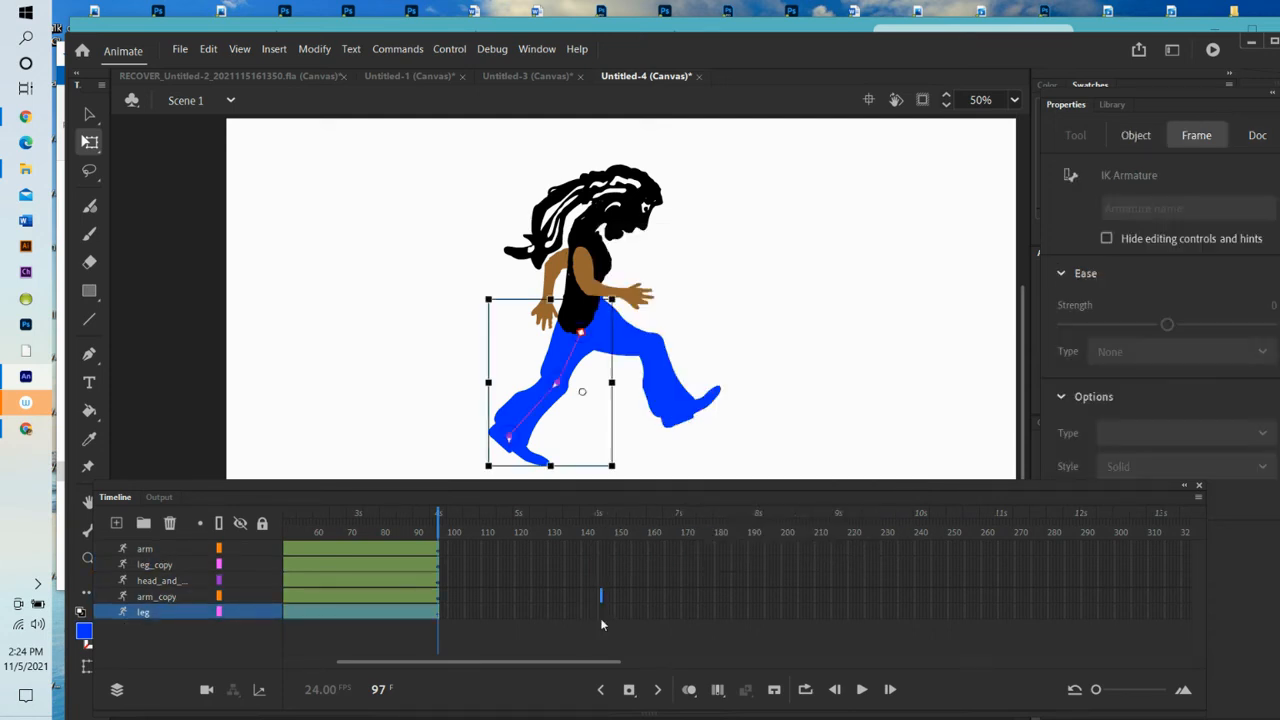
- Select frame 144 on the arm, leg_copy, head, arm_copy and leg layers together and insert a pose there
left_click(89, 114)
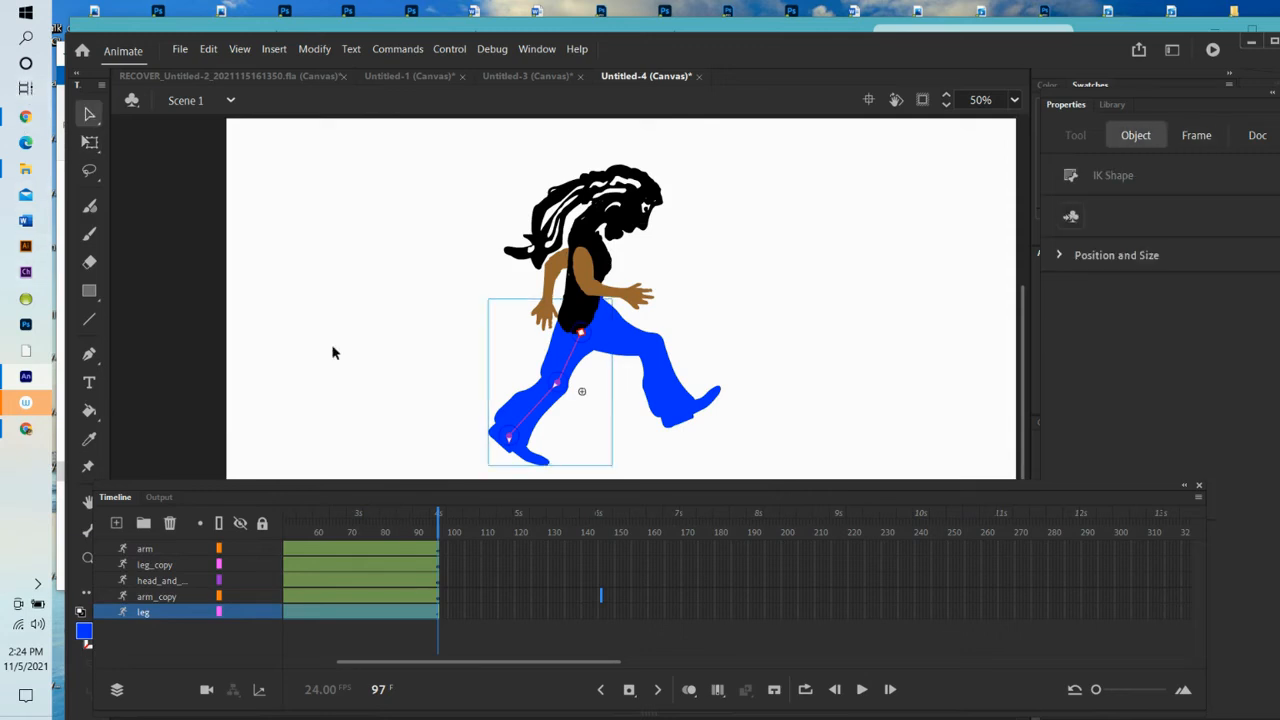
left_click(600, 620)
left_click(599, 613)
left_click(600, 614)
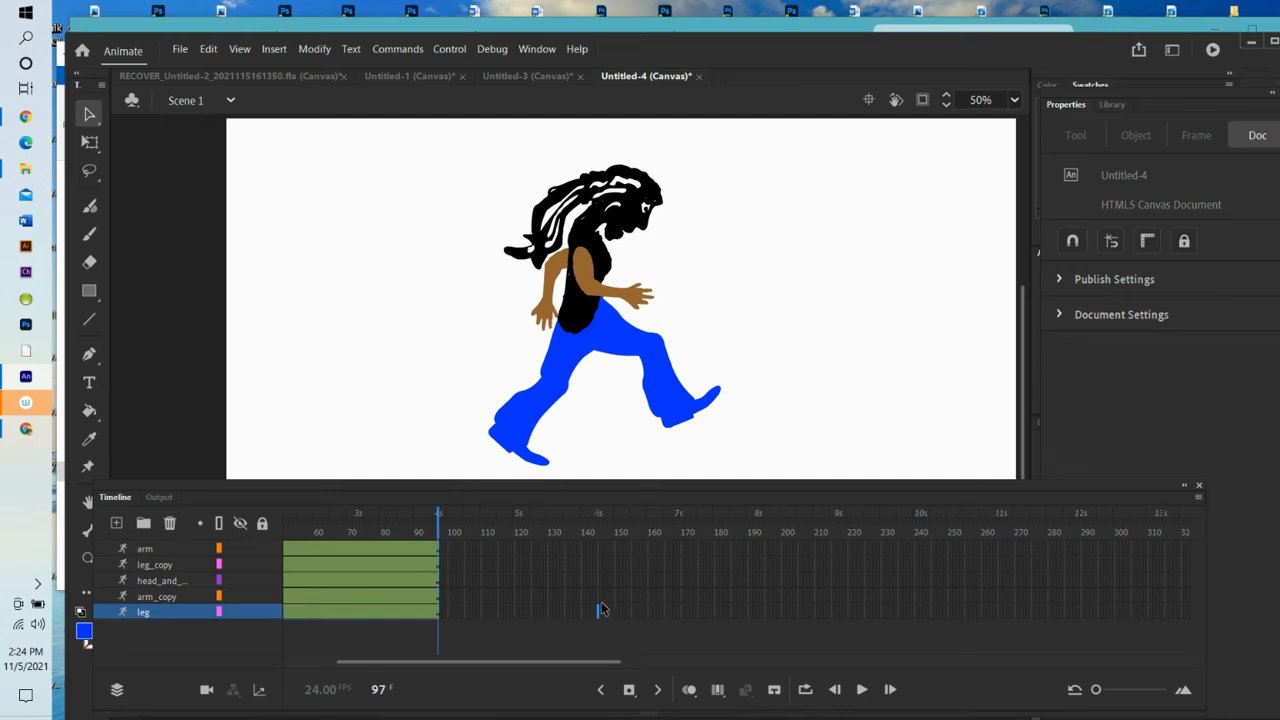
left_click(598, 596)
left_click(598, 580)
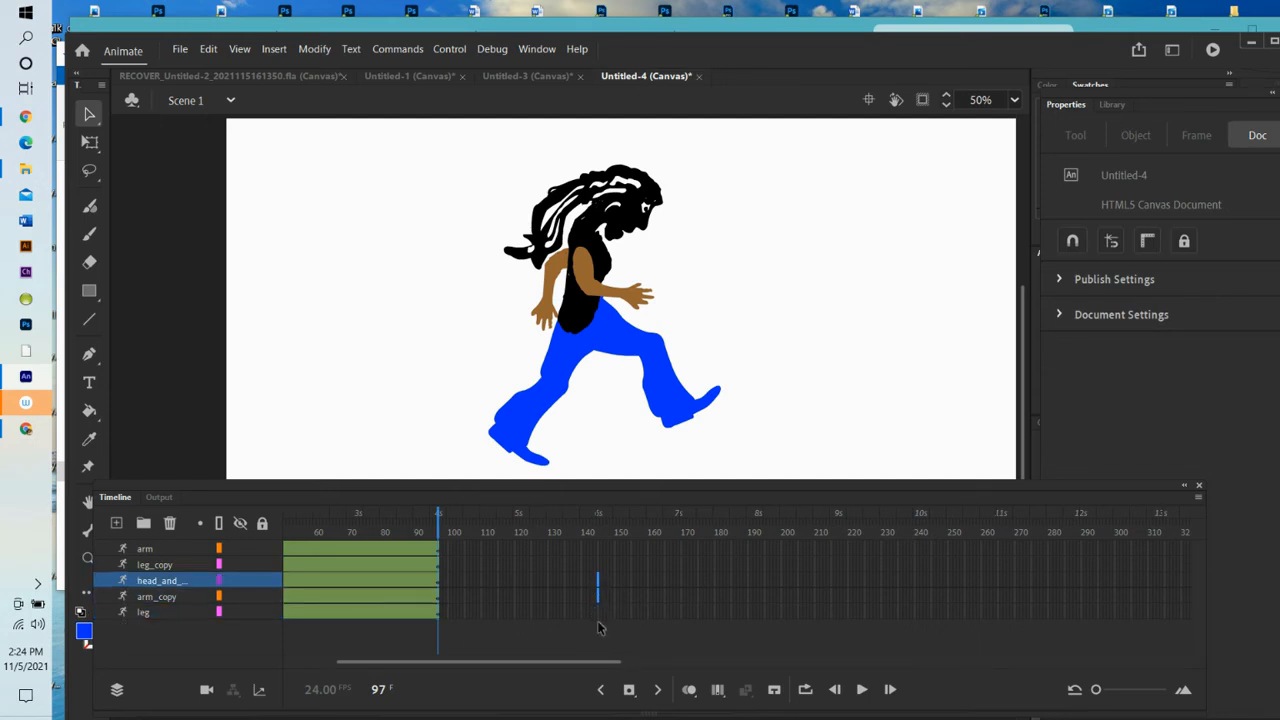
left_click(596, 614)
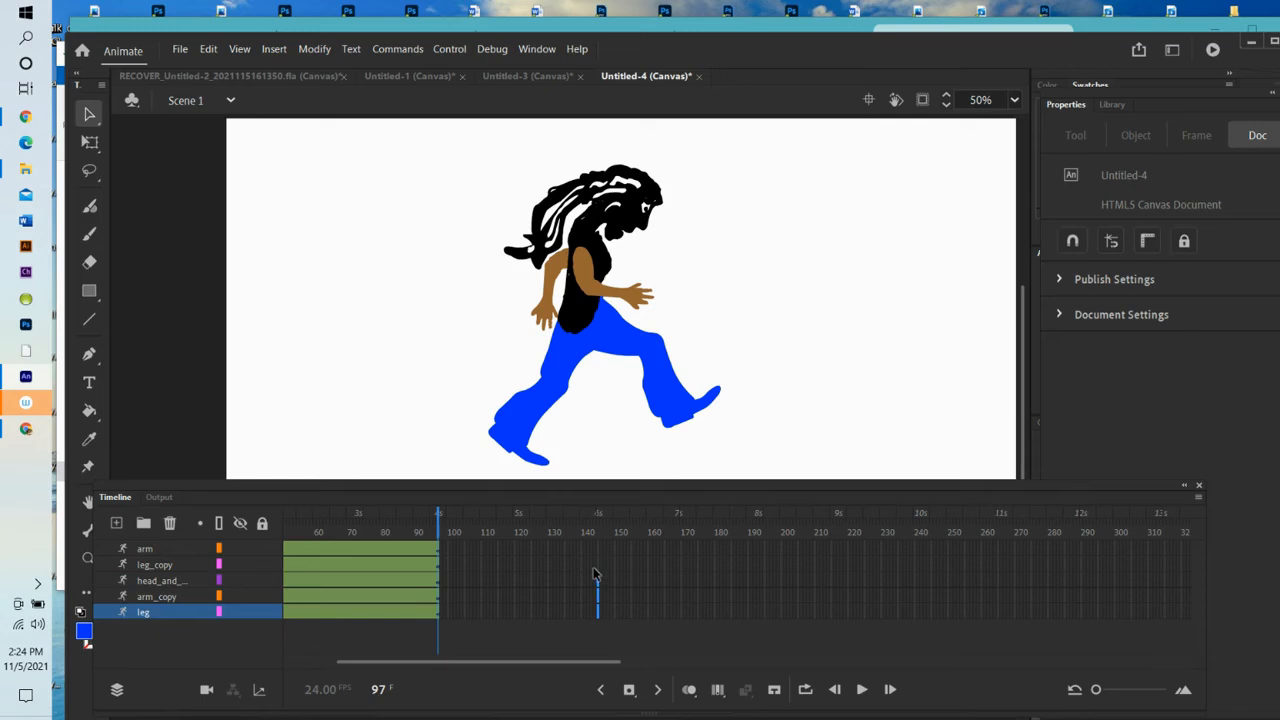
left_click(597, 566)
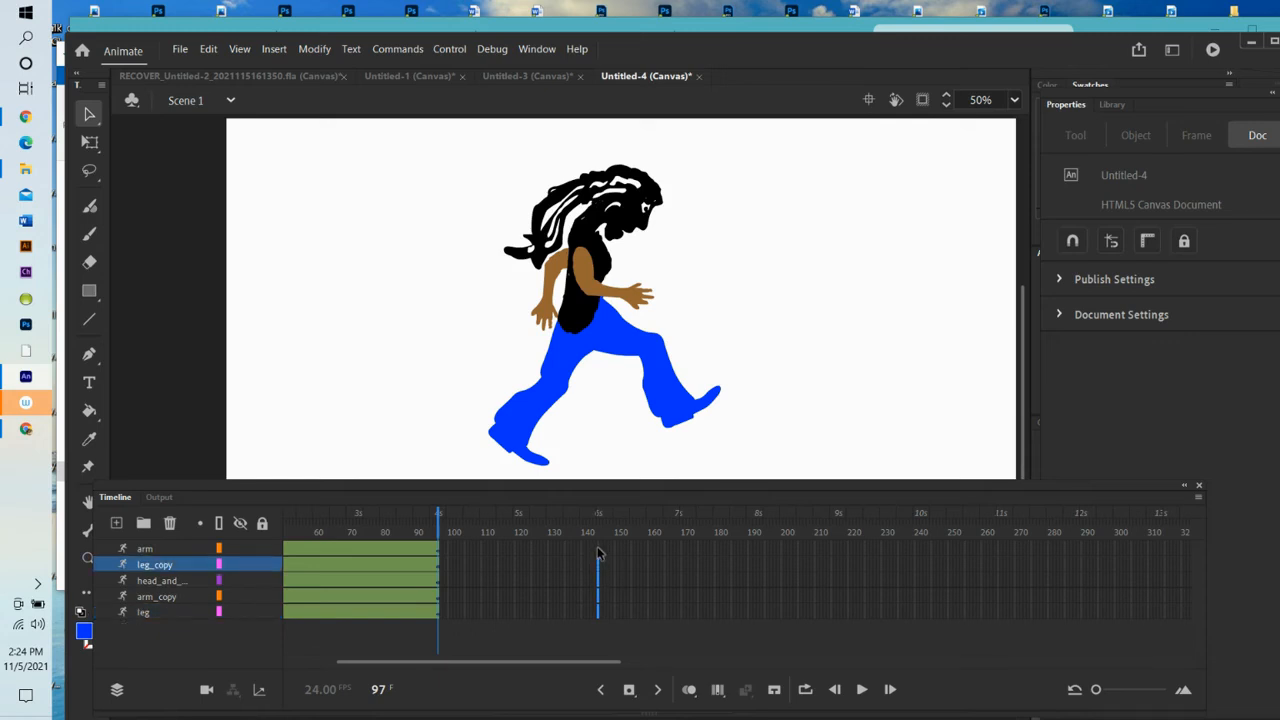
left_click(599, 549)
left_click(595, 612)
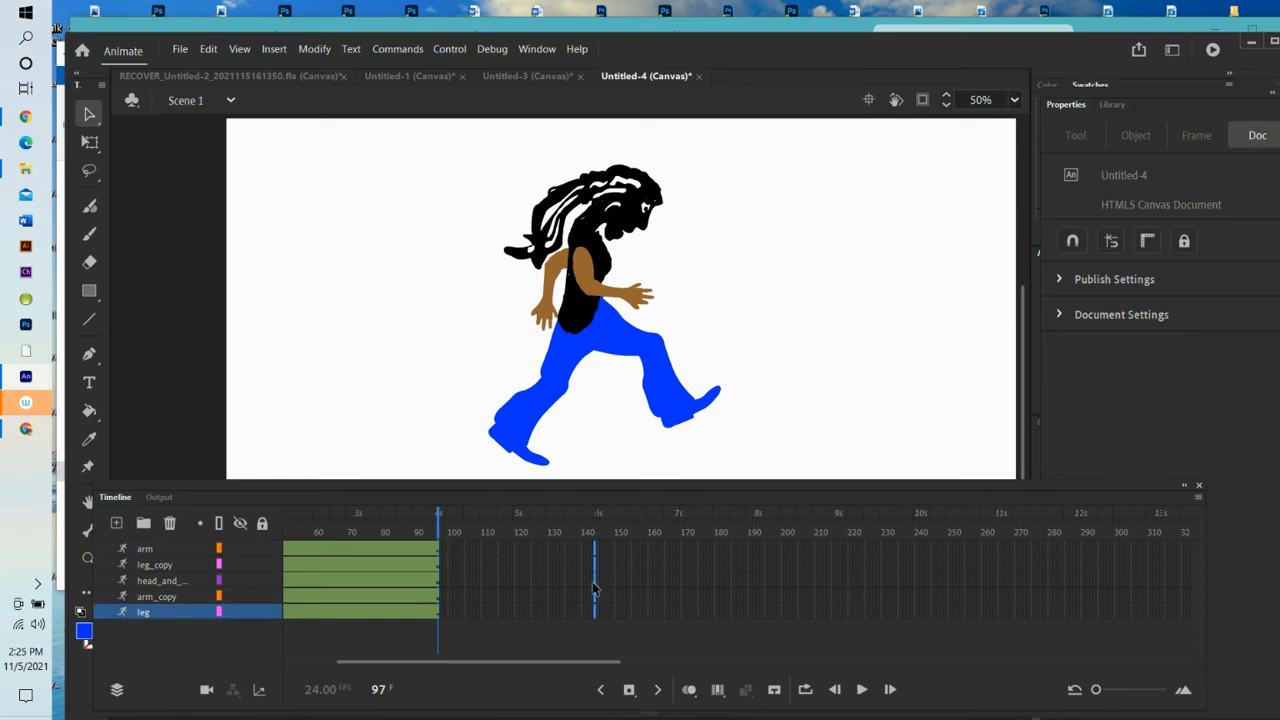
right_click(595, 588)
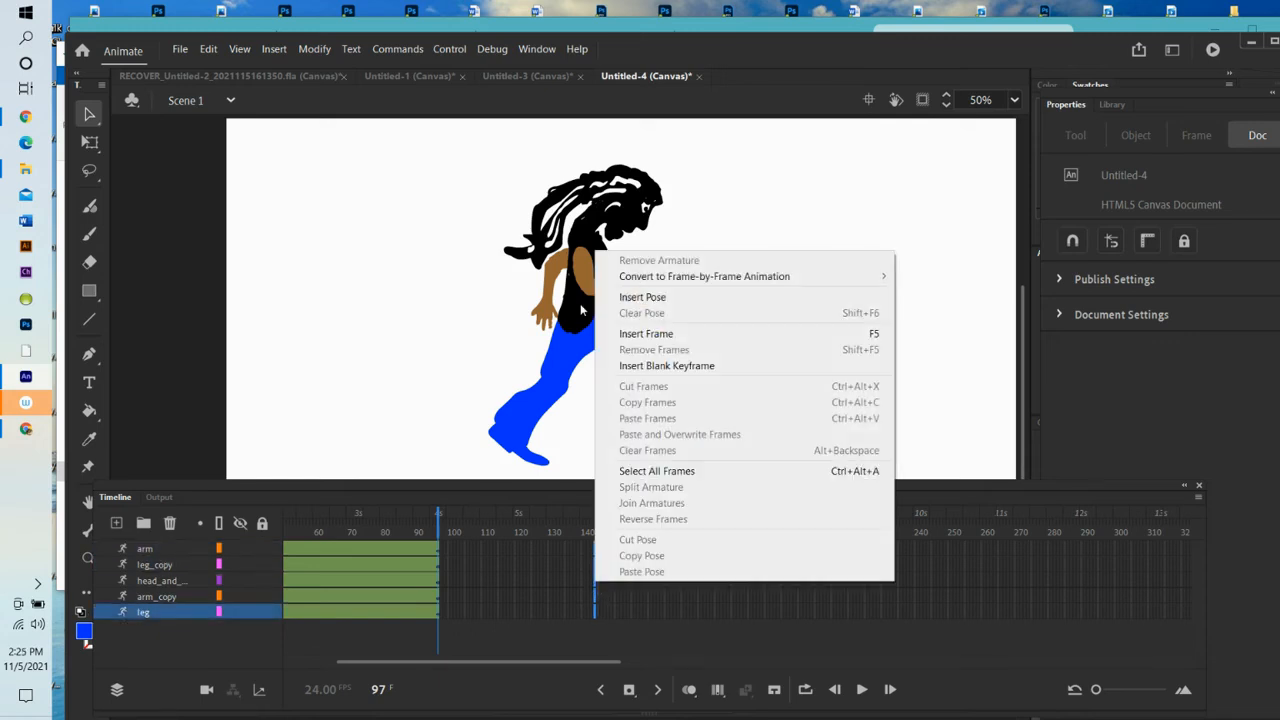
left_click(632, 298)
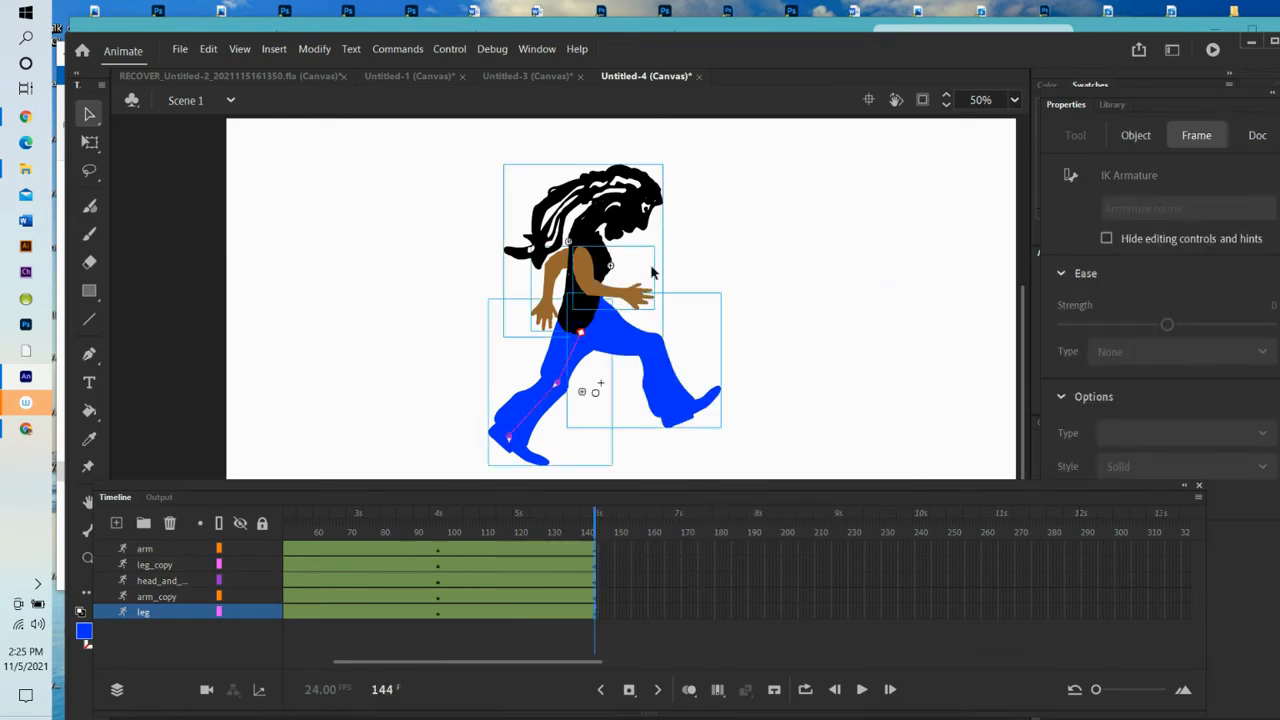
- Tilt the head up and backward at the frame 144 pose by rotating its bone
left_click(632, 205)
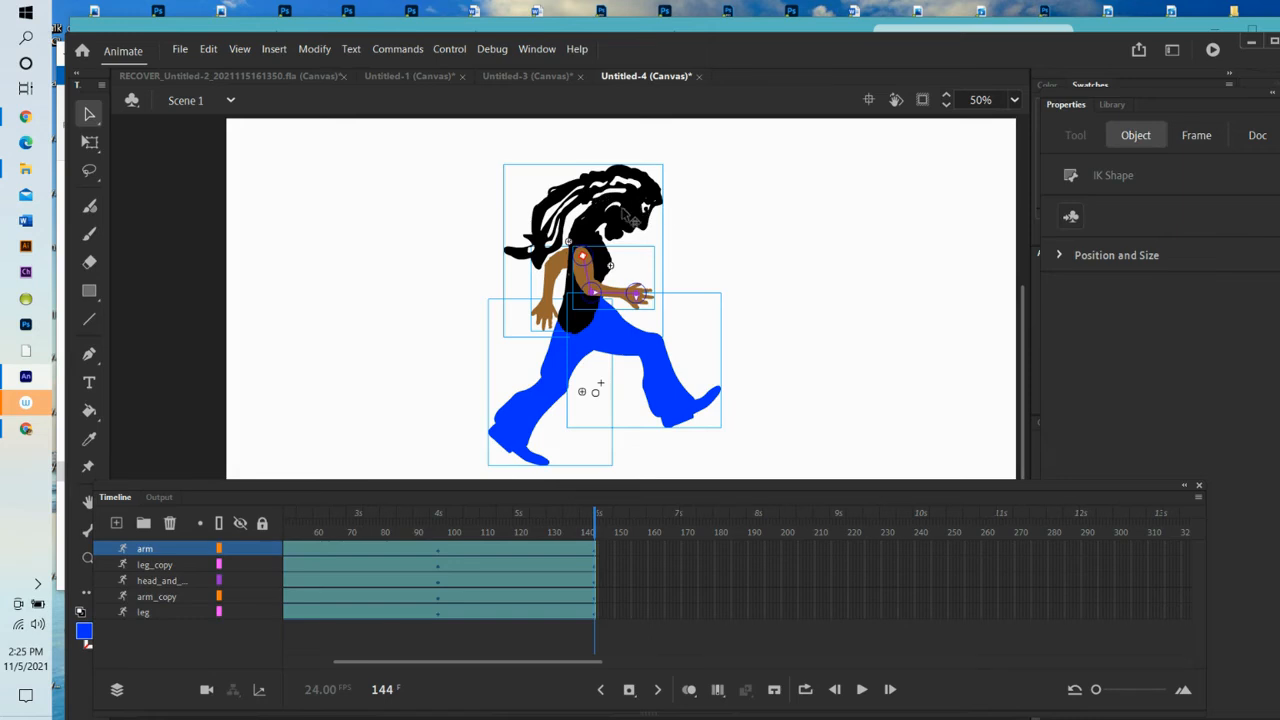
left_click(673, 233)
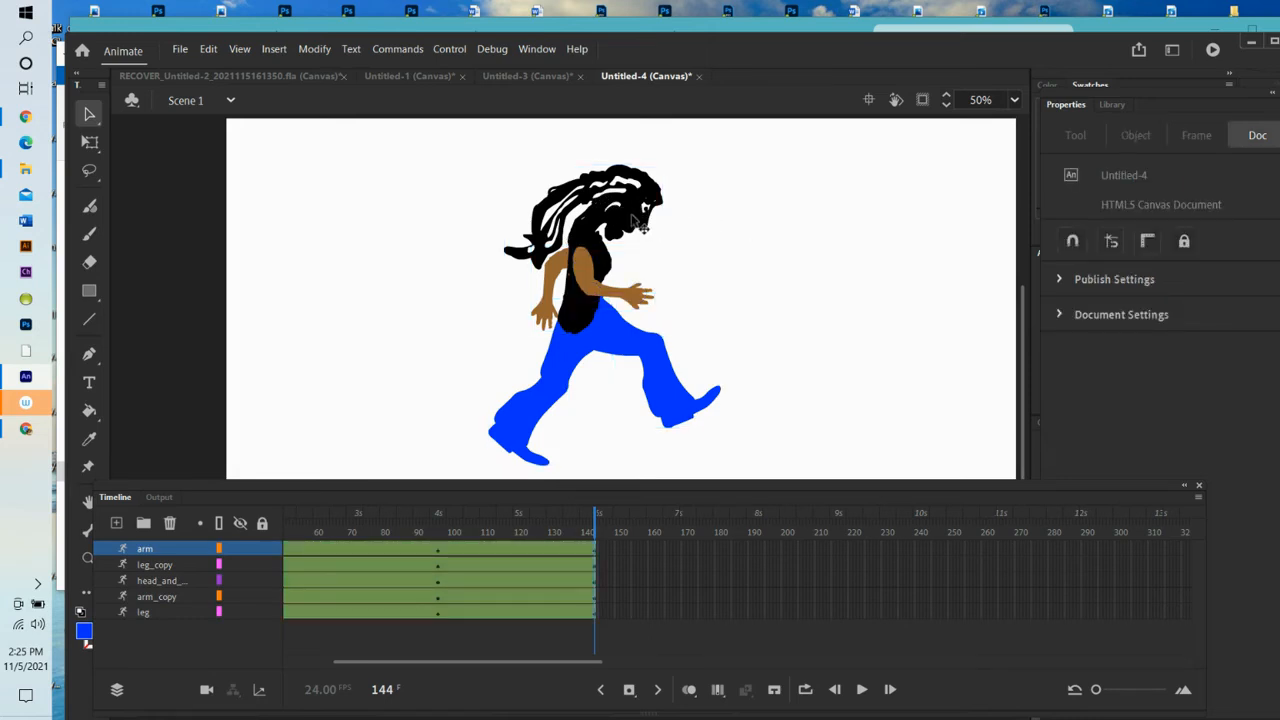
left_click(636, 216)
left_click_drag(640, 208, 551, 180)
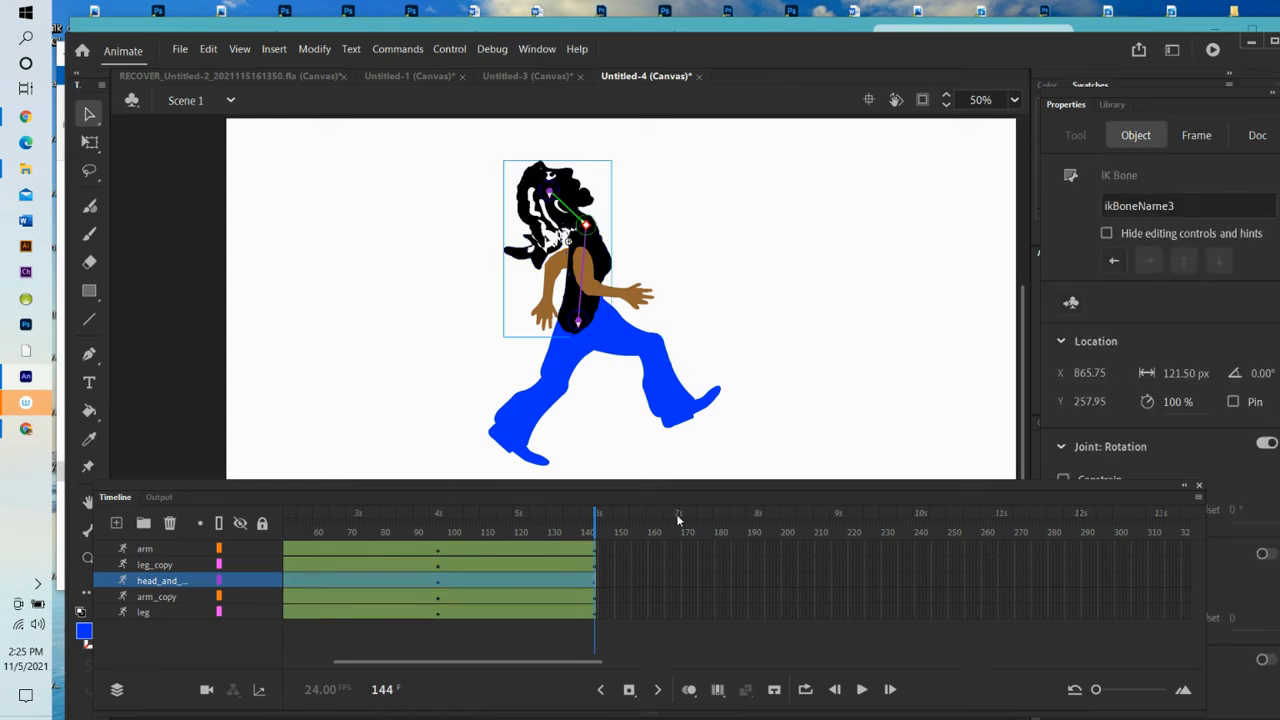
- At the frame 144 pose, raise the front arm forward and upward and extend the rear arm straight forward
left_click(641, 307)
left_click_drag(641, 307, 680, 210)
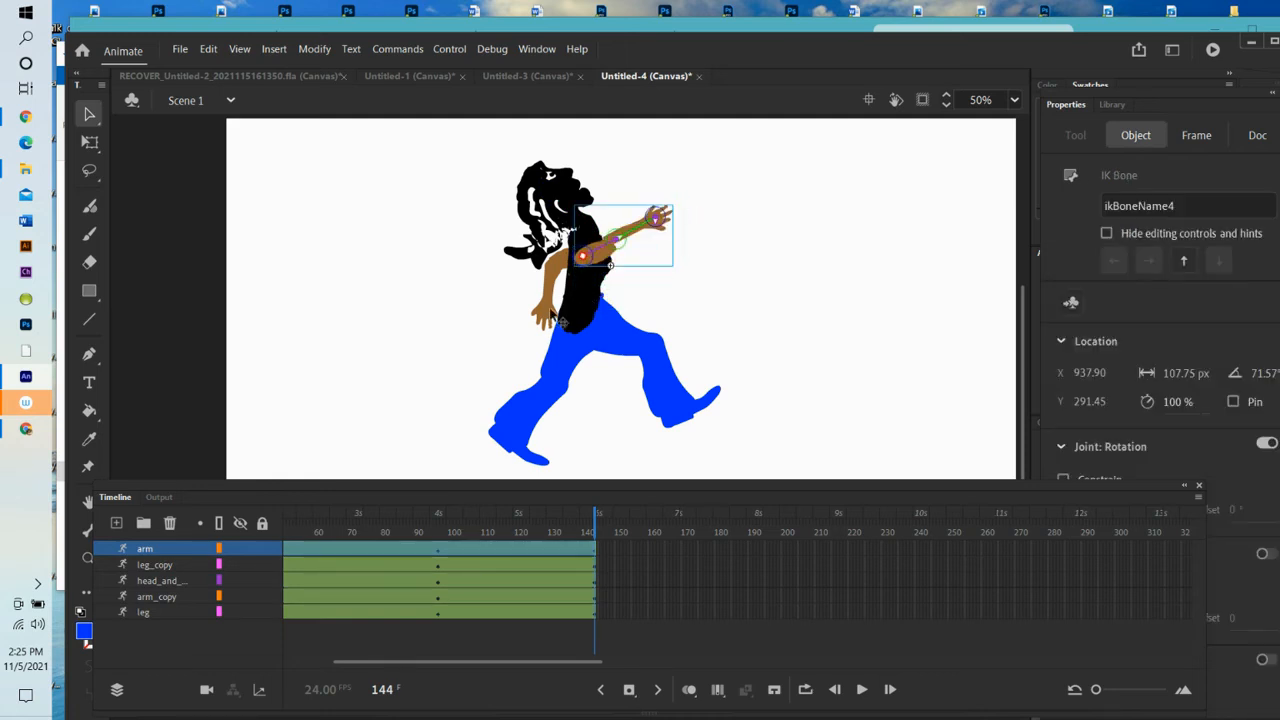
left_click(553, 307)
left_click_drag(553, 307, 690, 259)
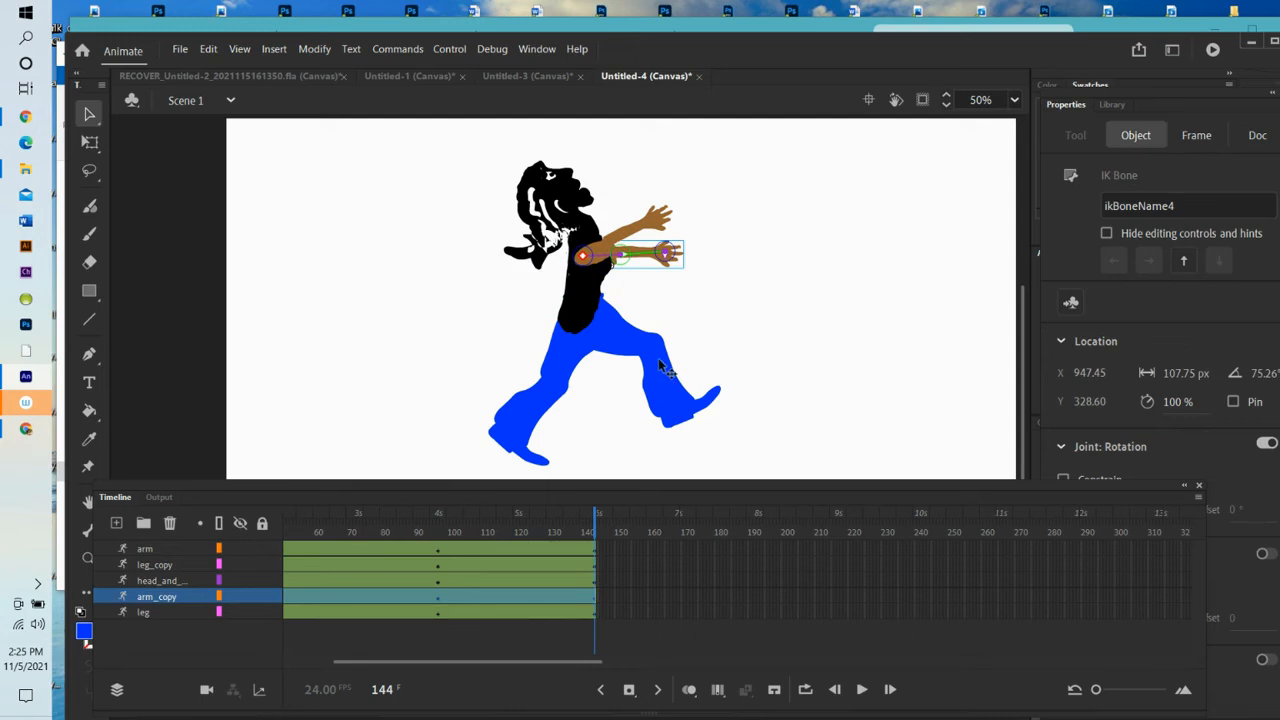
- At the frame 144 pose, bring the leg and leg_copy legs together upright beneath the torso with straightened knees
left_click(551, 395)
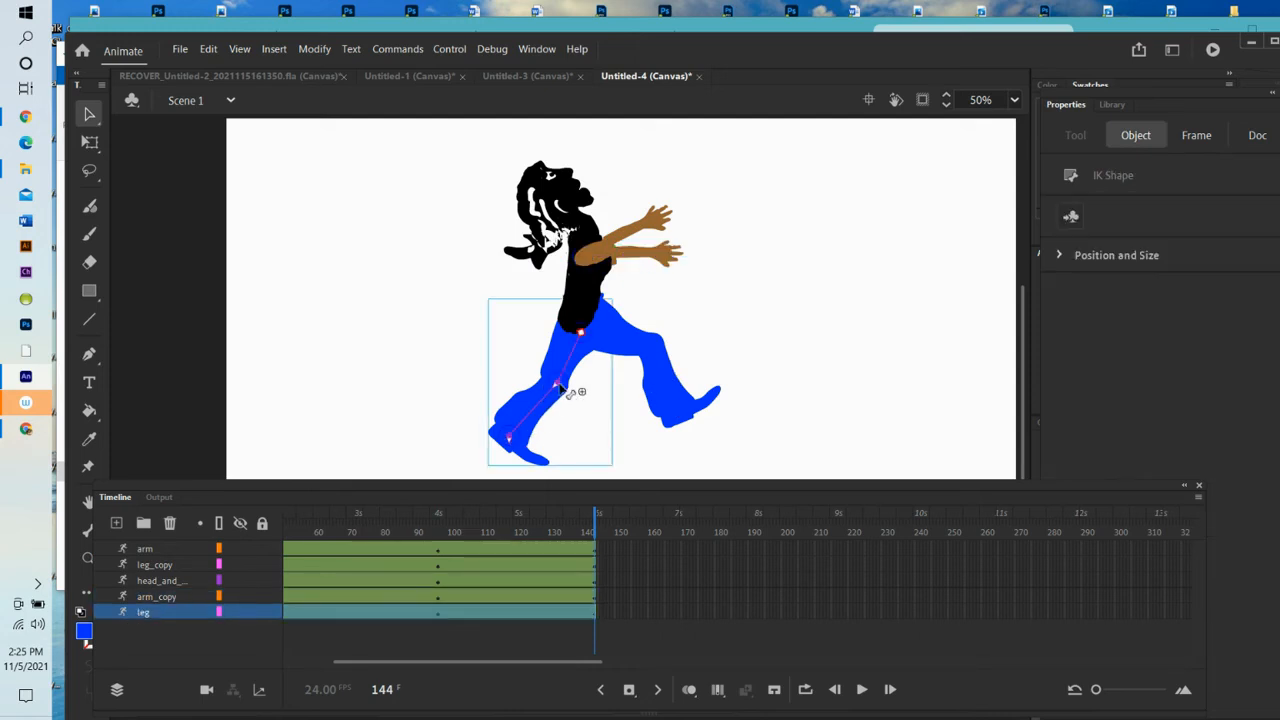
left_click_drag(571, 391, 590, 398)
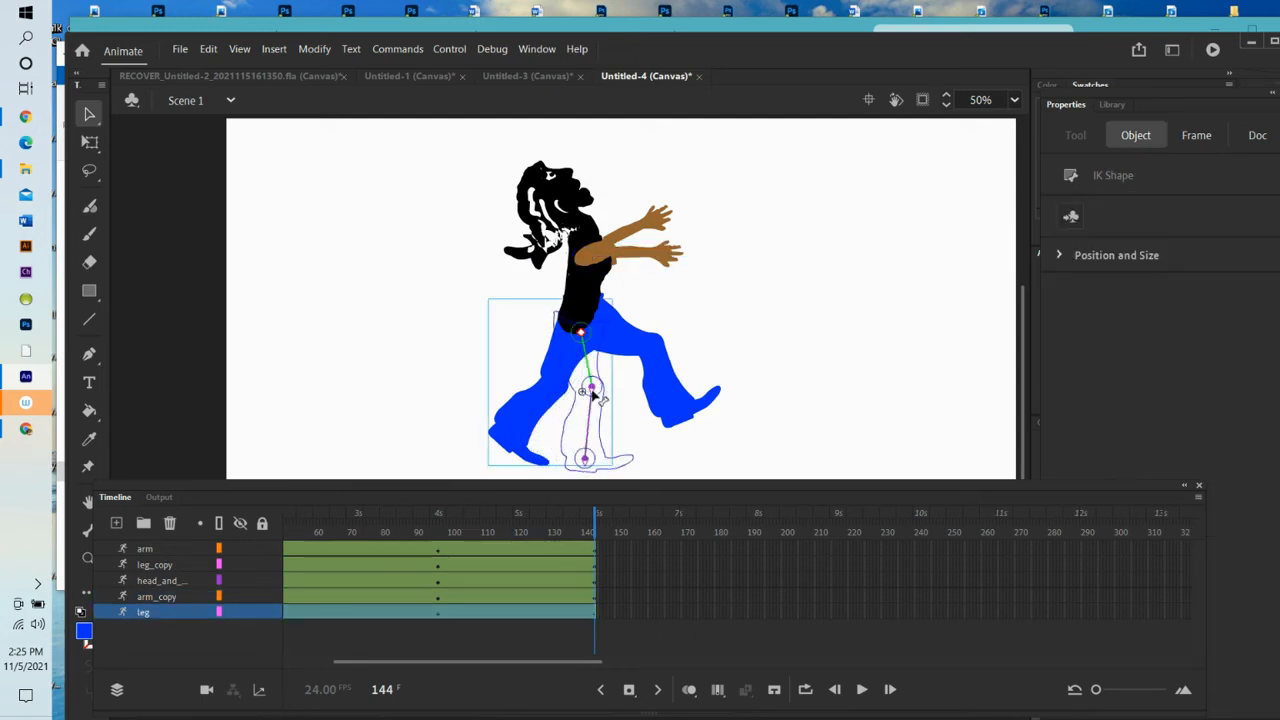
left_click(650, 350)
left_click_drag(660, 358, 603, 388)
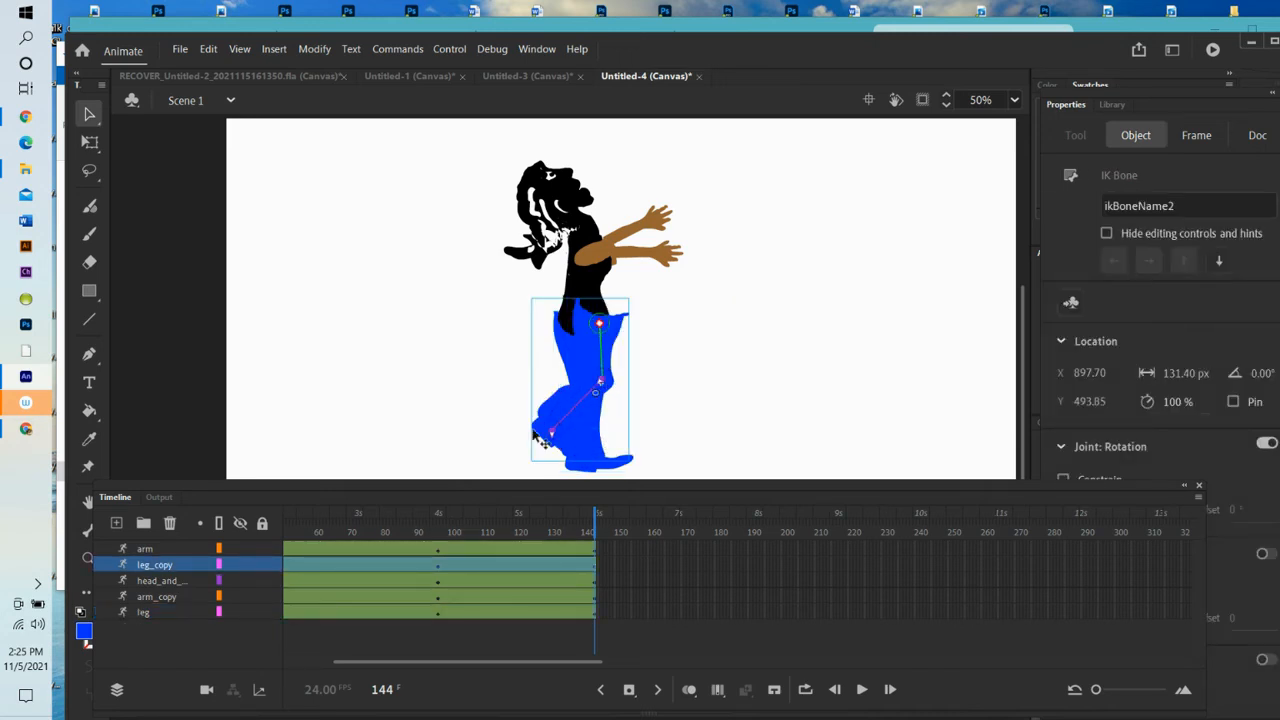
left_click_drag(554, 433, 580, 468)
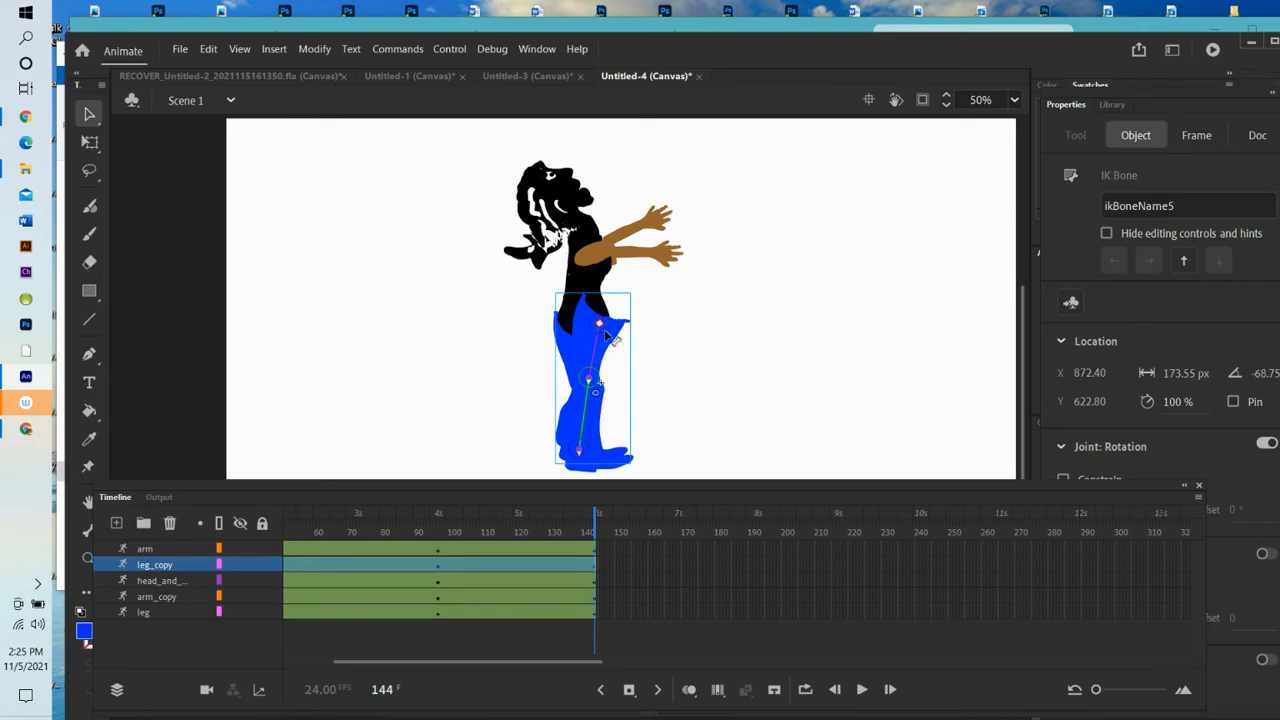
- Shift the leg_copy leg backward at the frame 144 pose with Free Transform so its hip lines up with the torso
left_click(663, 328)
left_click(600, 338)
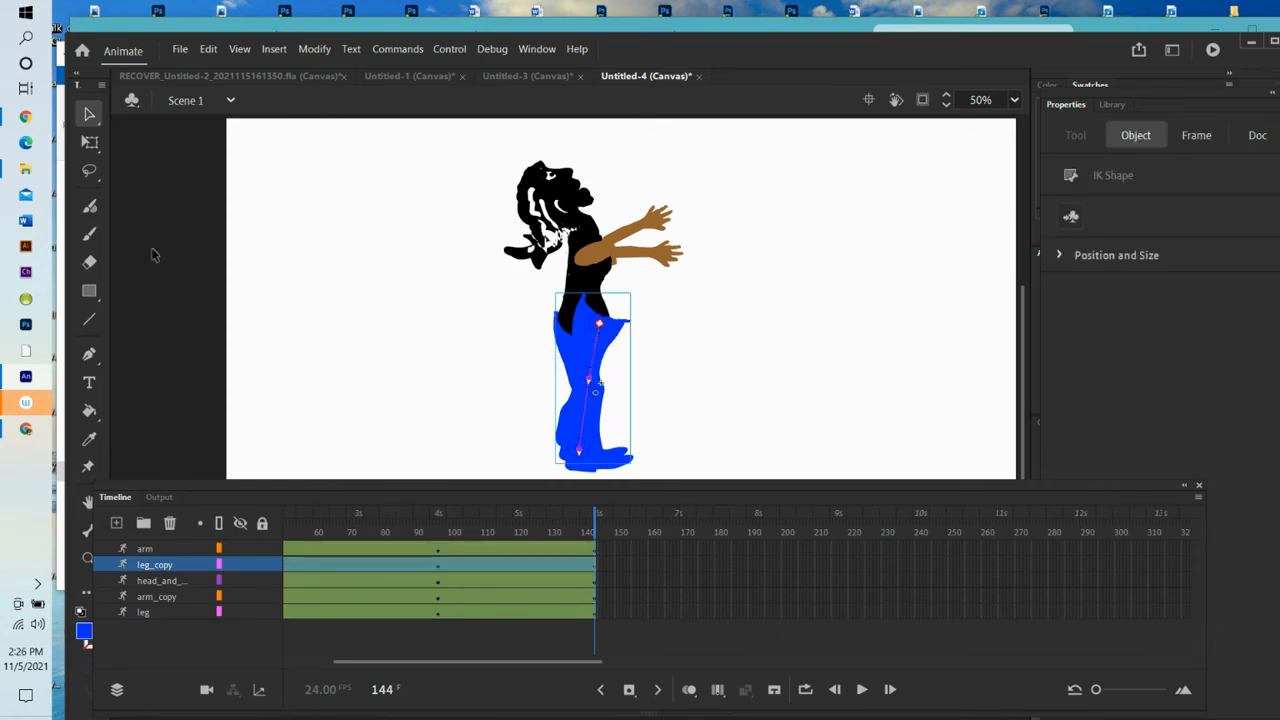
left_click(89, 142)
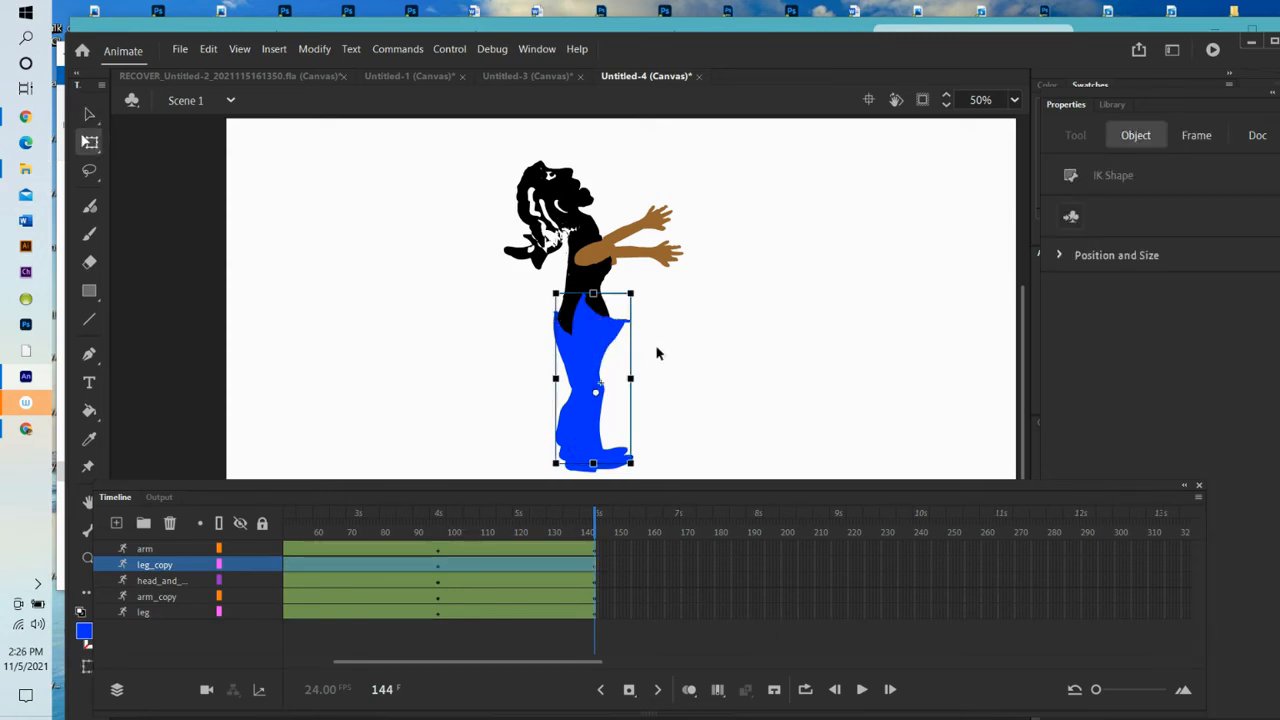
left_click(623, 349)
left_click(612, 334)
left_click_drag(588, 328, 566, 330)
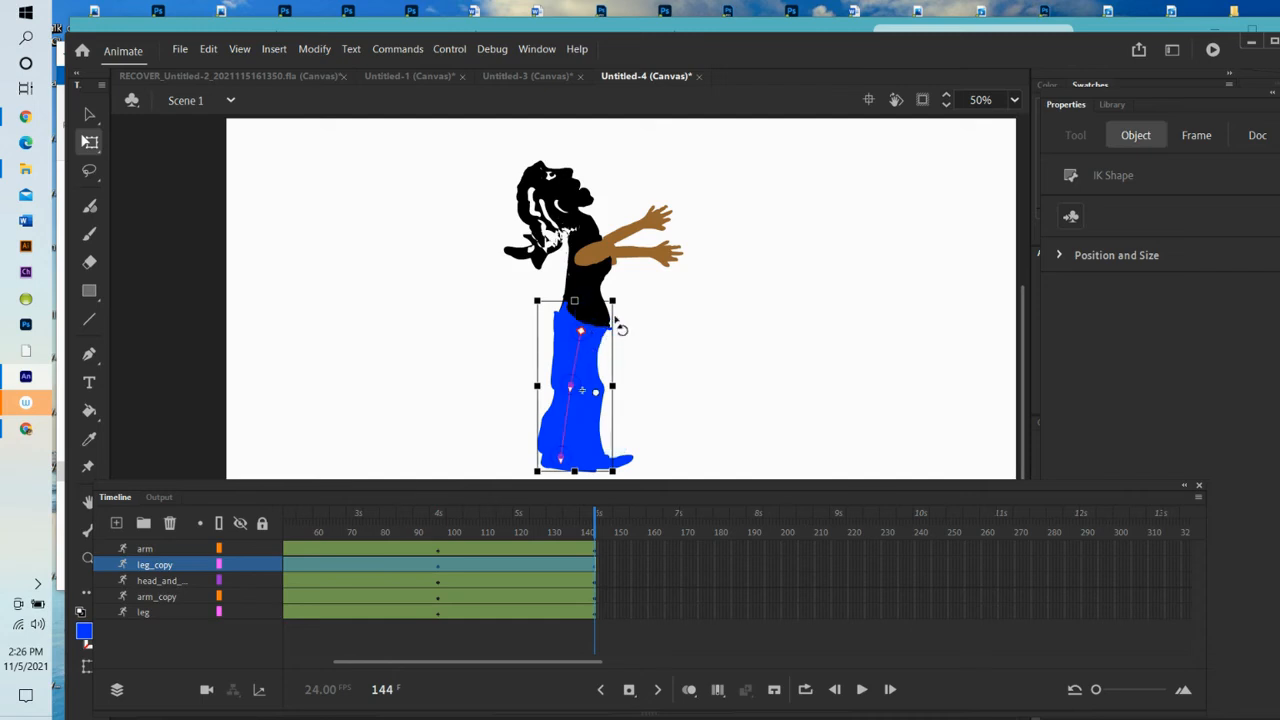
left_click(681, 333)
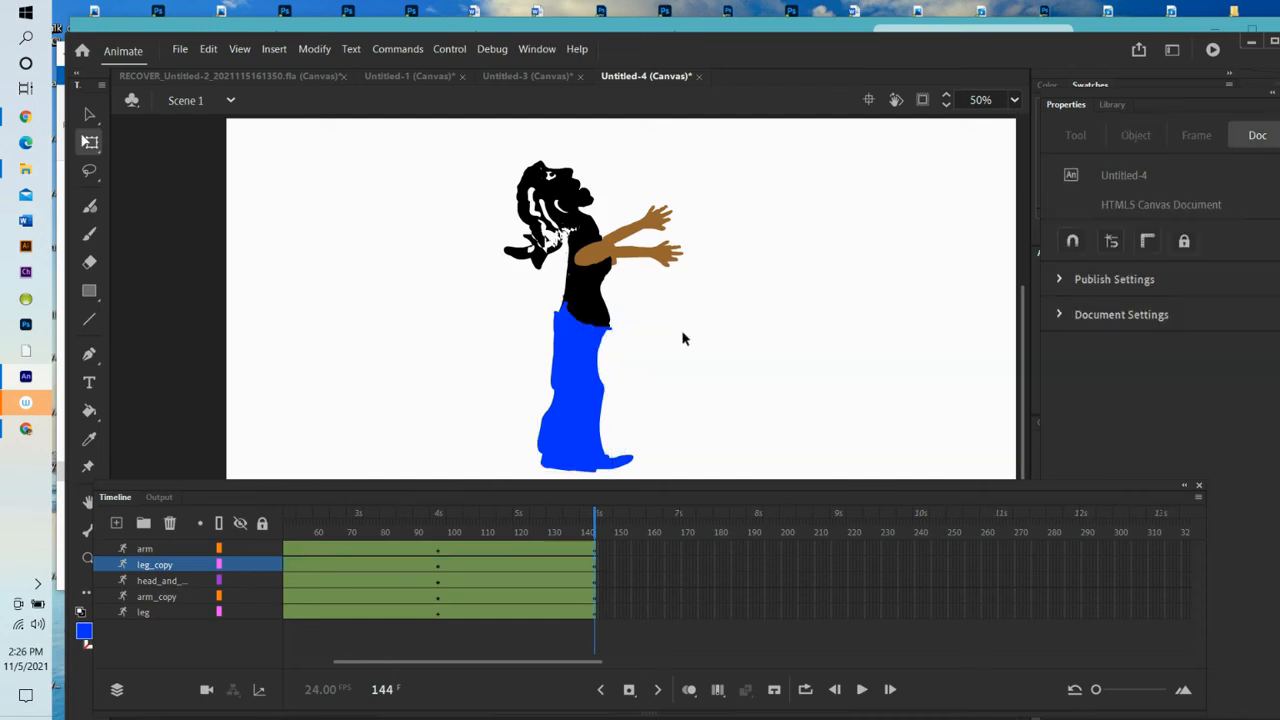
- At the frame 144 pose, swing the leg_copy leg backward with its knee bent and lower leg raised behind the body
left_click(565, 437)
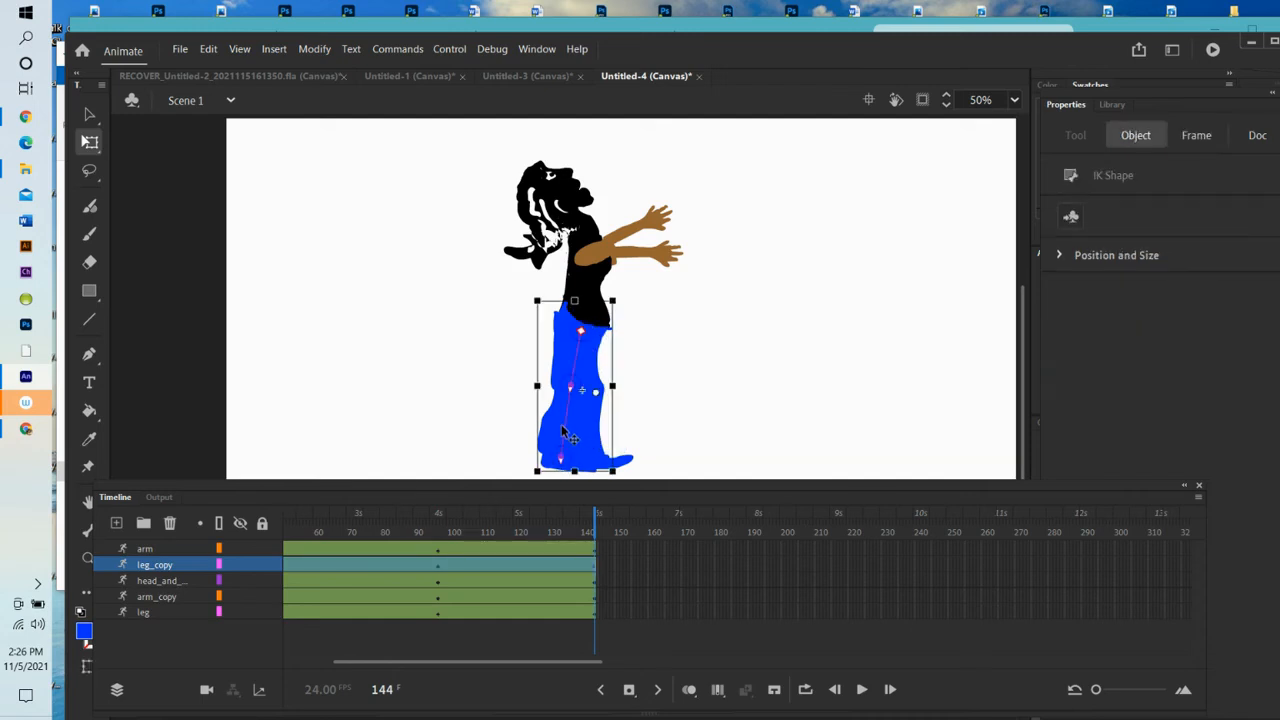
left_click(89, 115)
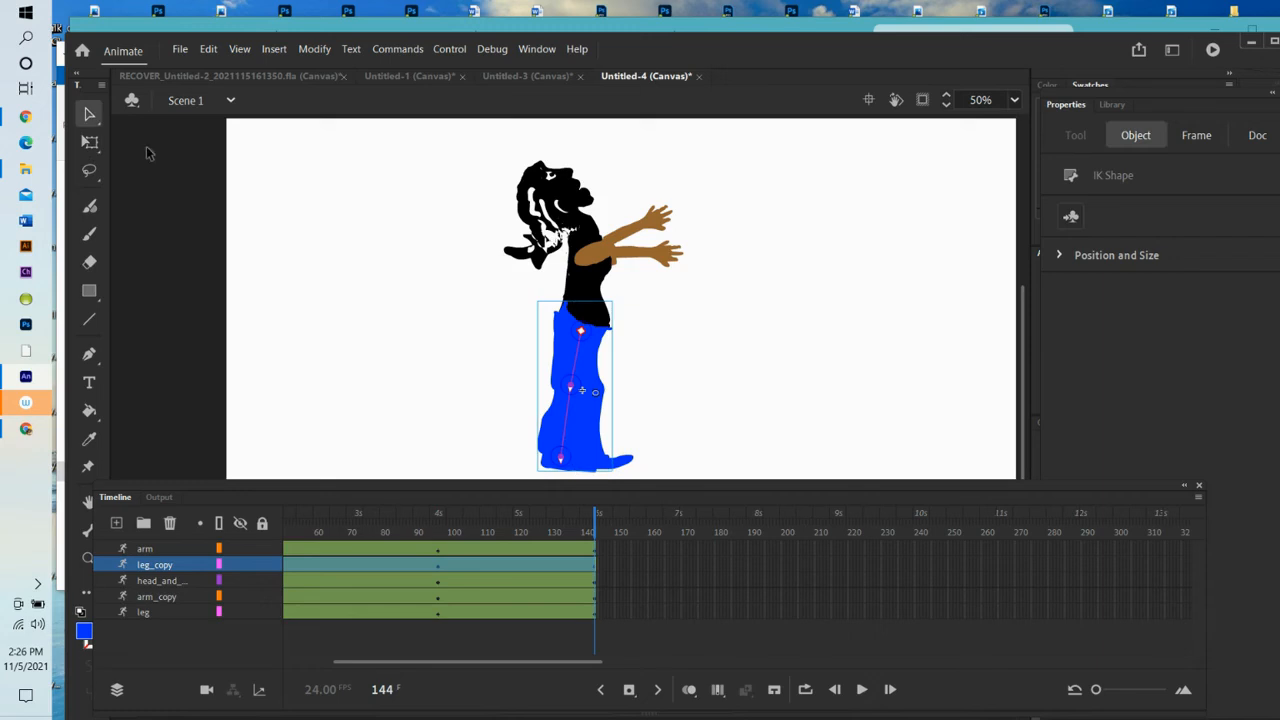
left_click(646, 384)
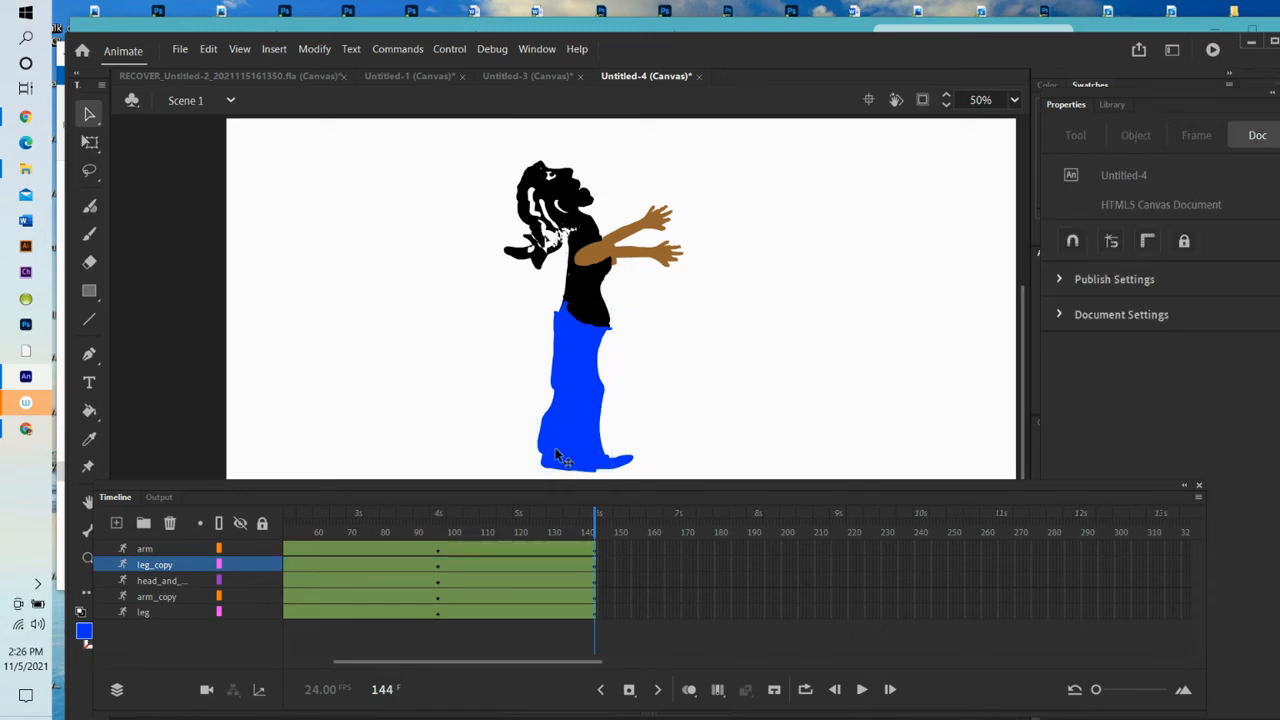
left_click(562, 460)
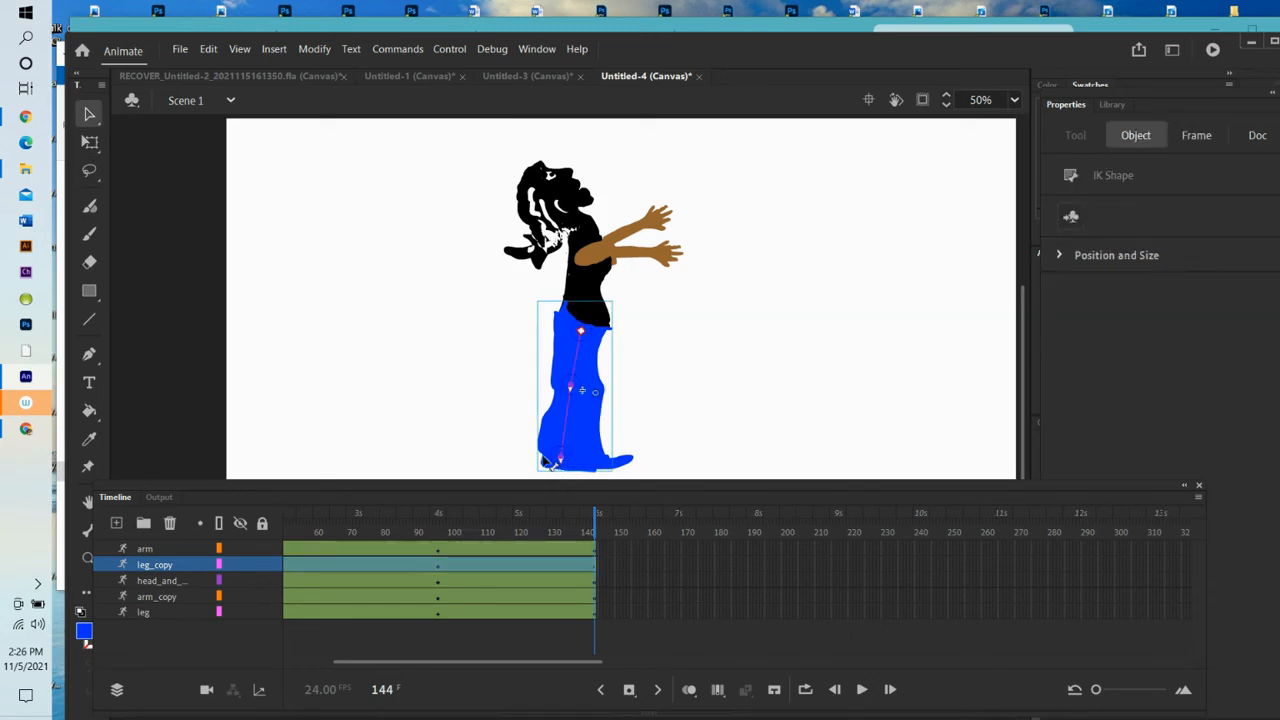
left_click_drag(560, 465, 468, 395)
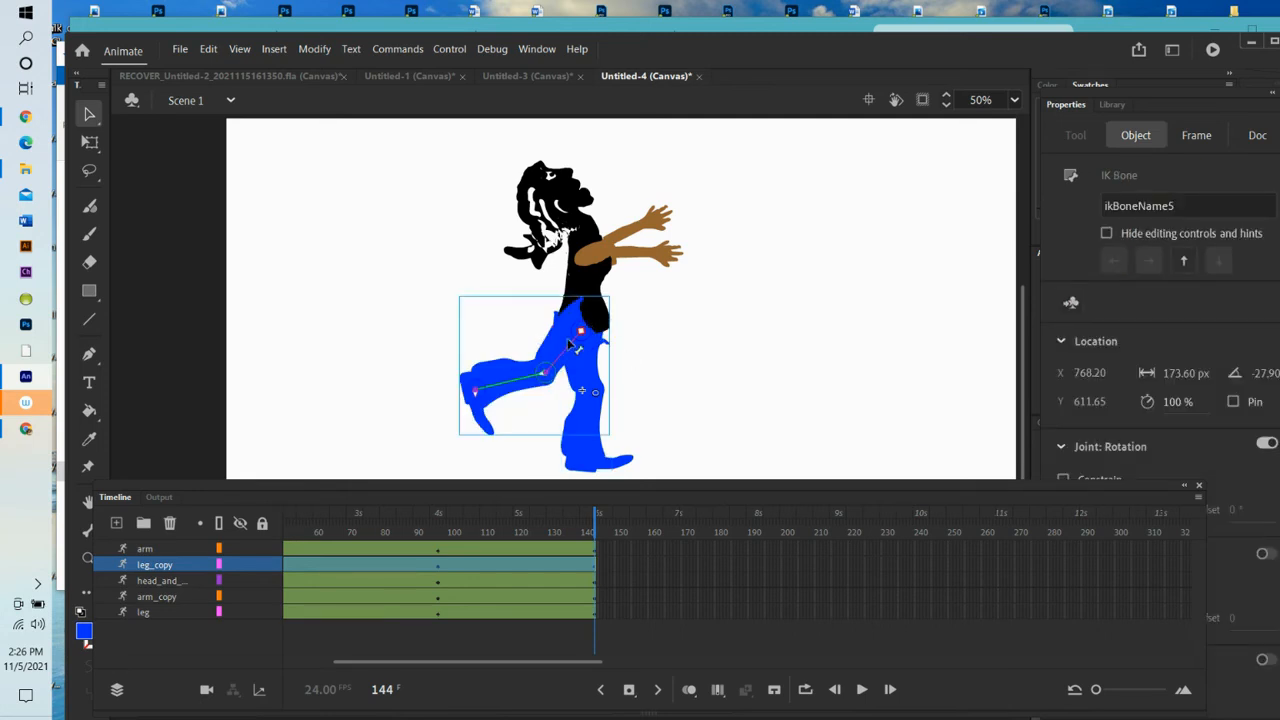
- Shift the raised leg_copy leg slightly back and up with Free Transform to seat its hip at the torso
left_click(298, 175)
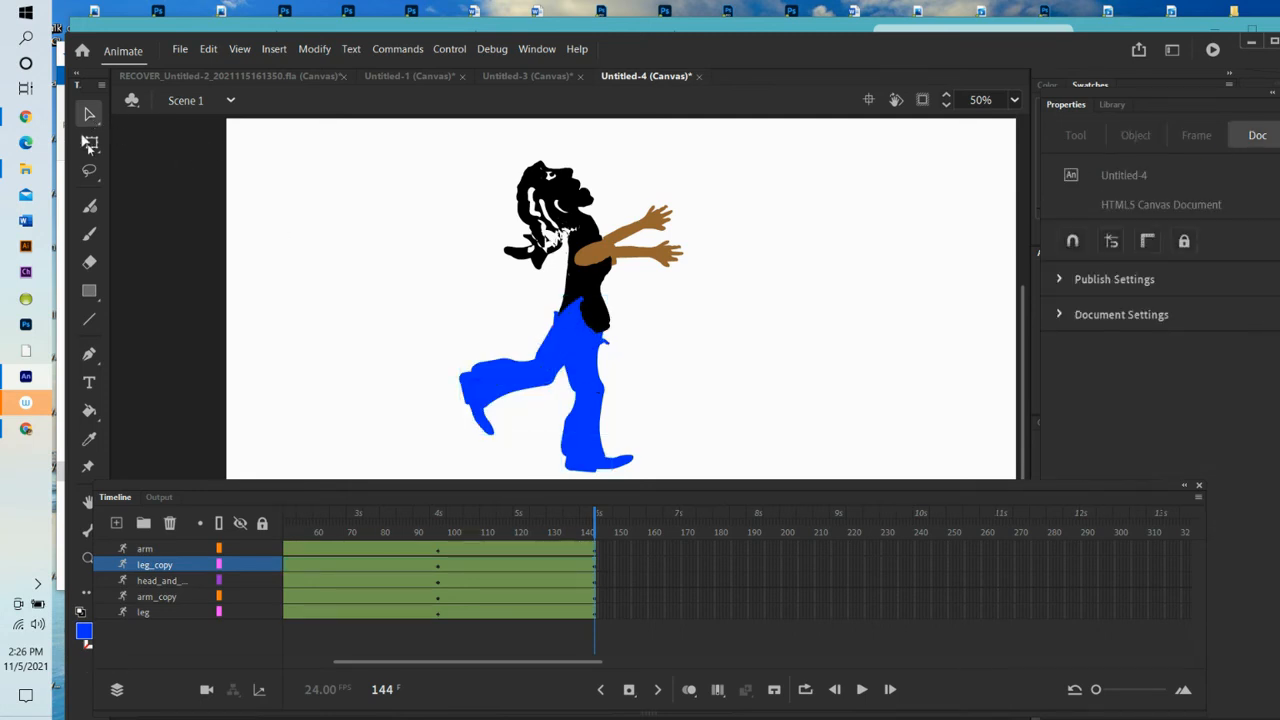
left_click(89, 143)
left_click(590, 345)
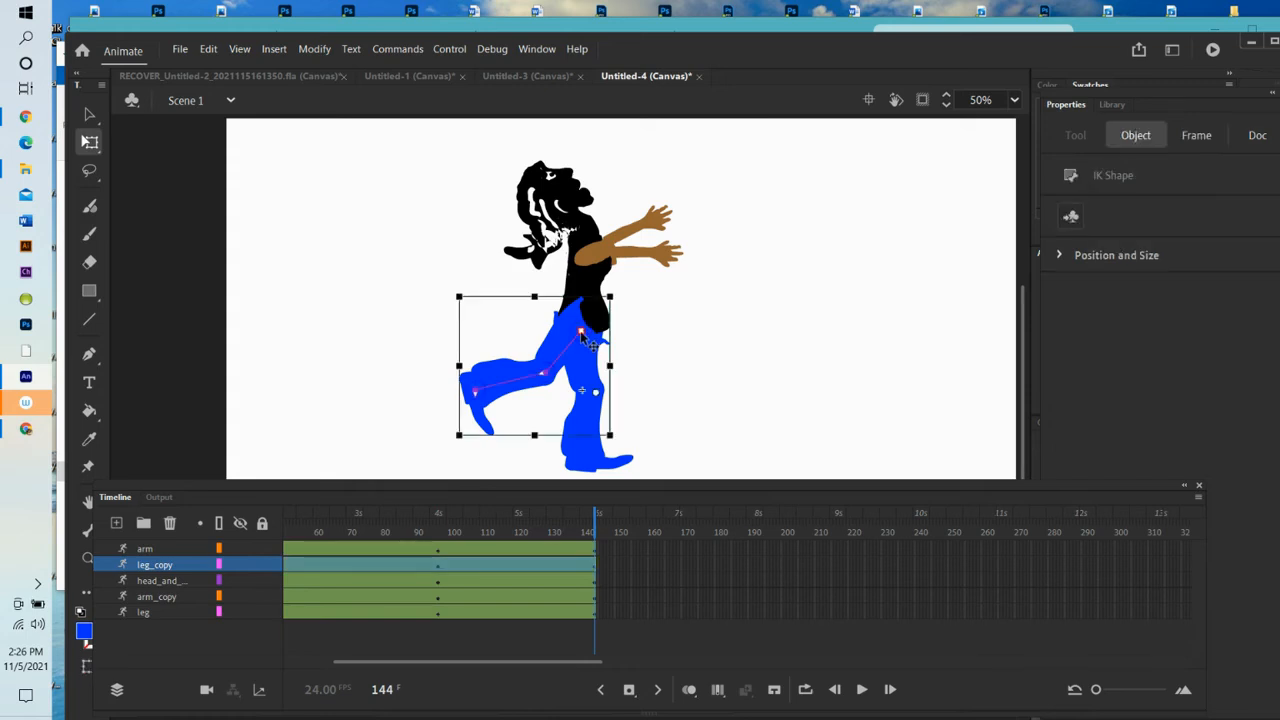
left_click_drag(581, 335, 571, 329)
left_click(628, 348)
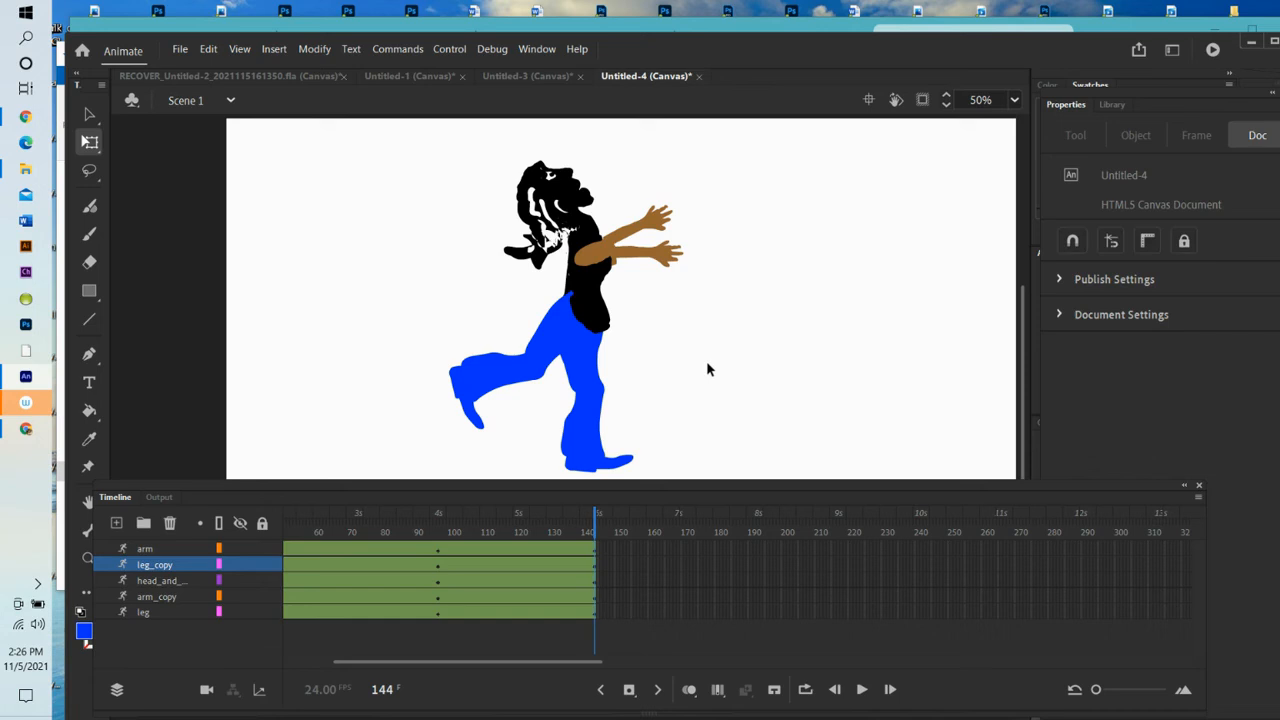
- Play the animation from frame 1 to check the walk and the raised-arm pose at frame 144
left_click_drag(594, 532, 285, 532)
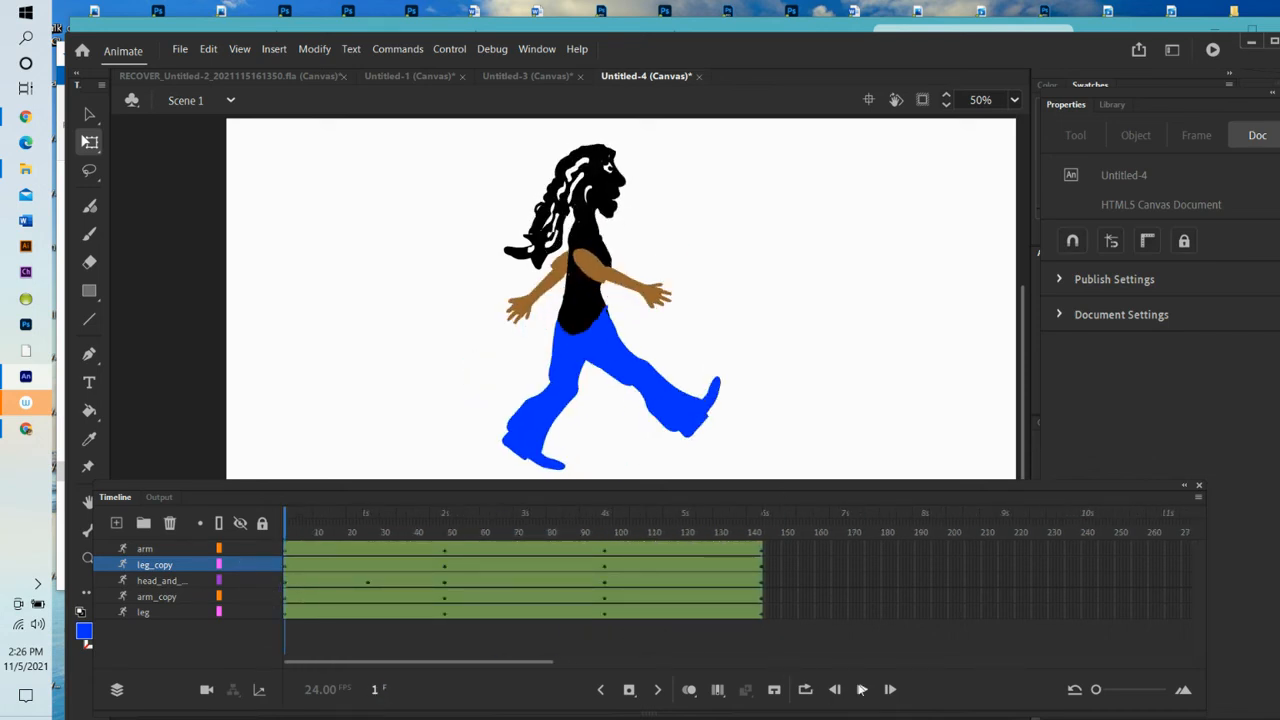
left_click(861, 689)
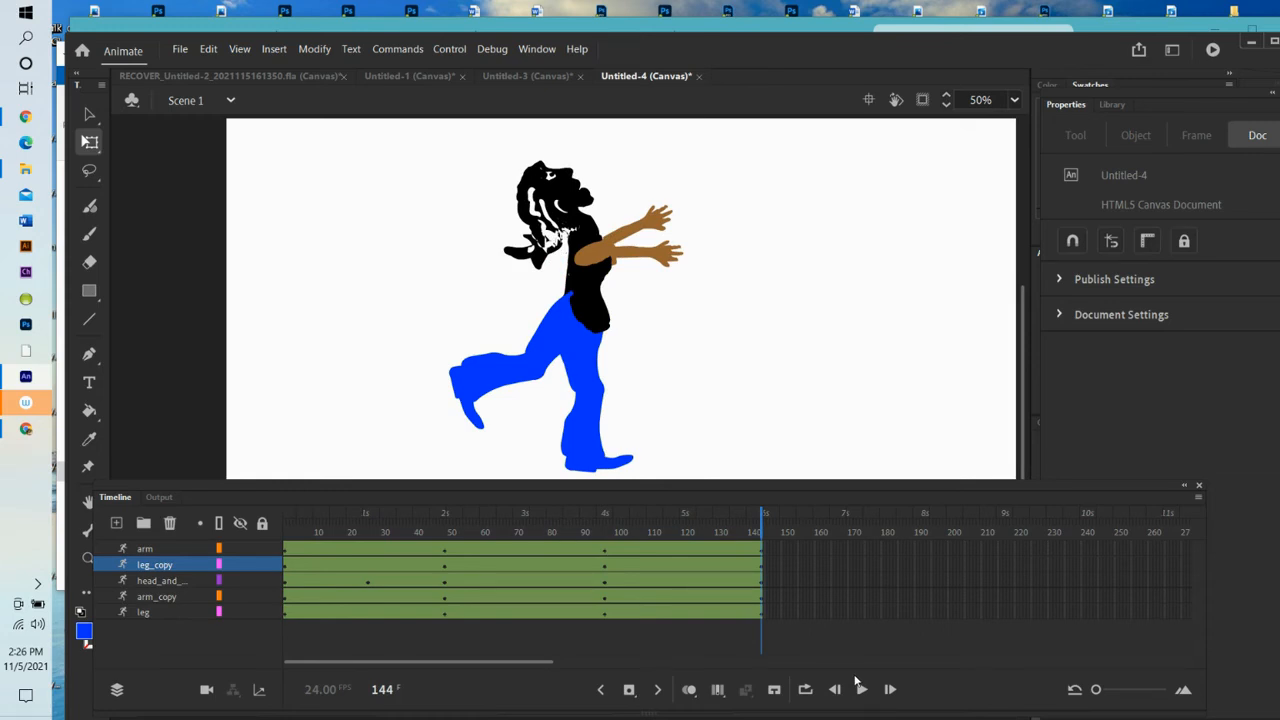
- Return to frame 1 and add a new layer at the top of the stack, above the arm layer
left_click_drag(762, 527, 205, 527)
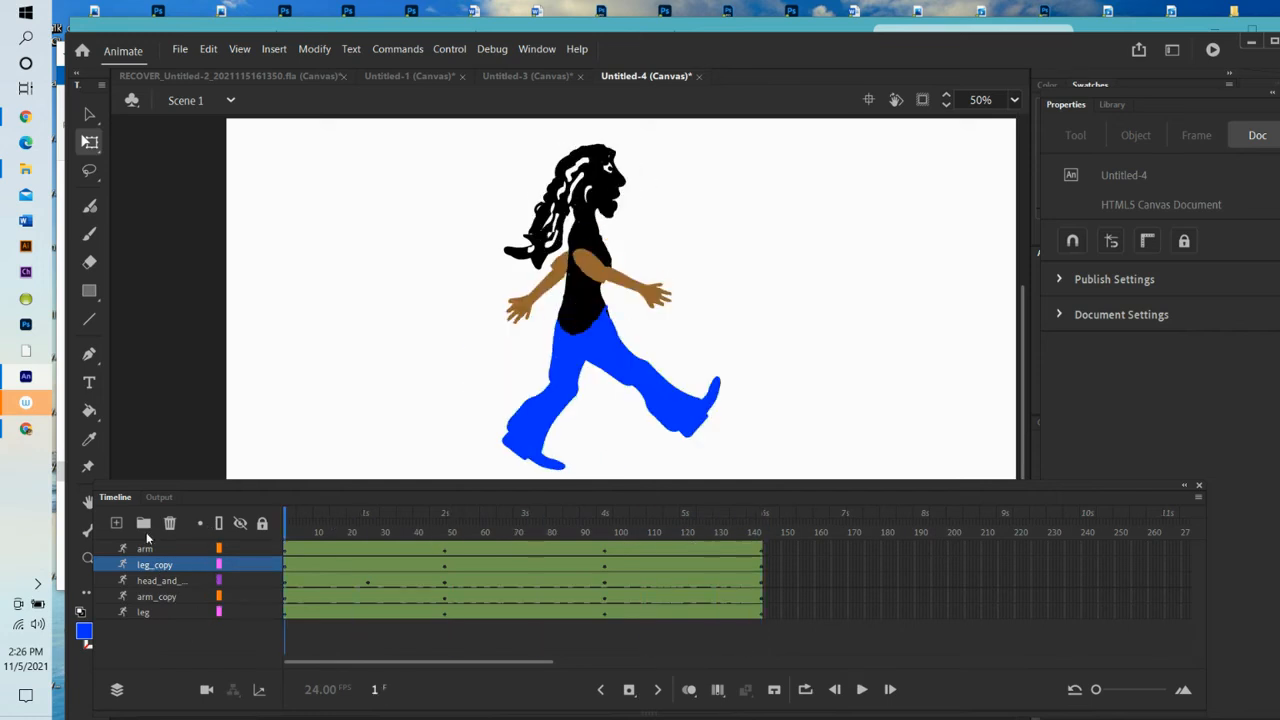
left_click(116, 523)
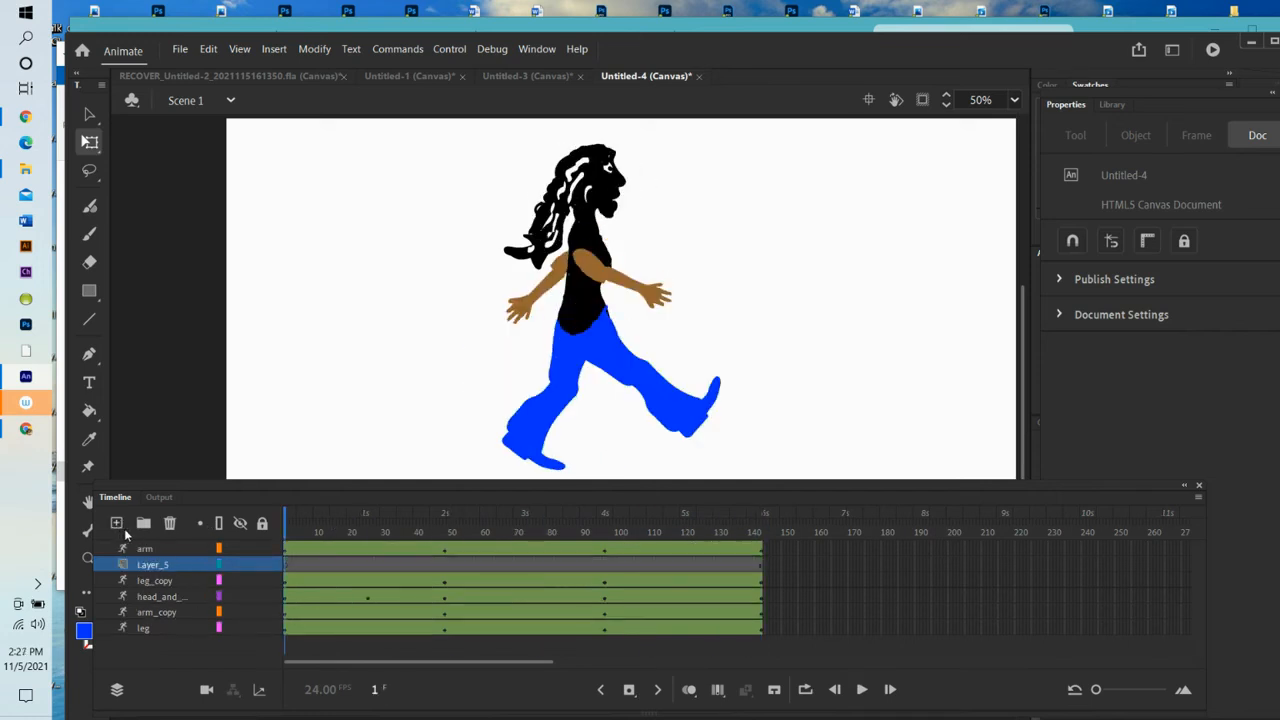
left_click_drag(186, 560, 224, 546)
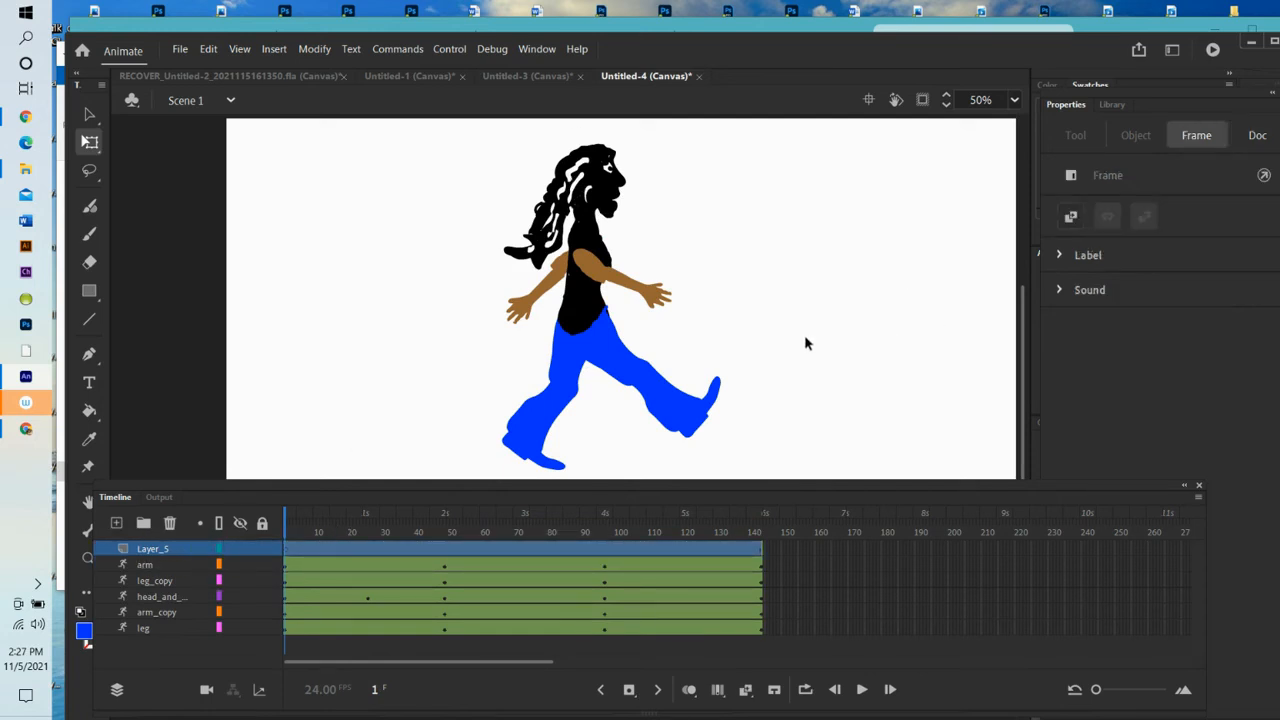
- Draw a red circle without a stroke, about 172 px wide, on the new layer just off the stage's upper-right corner
left_click(1016, 103)
left_click(1026, 199)
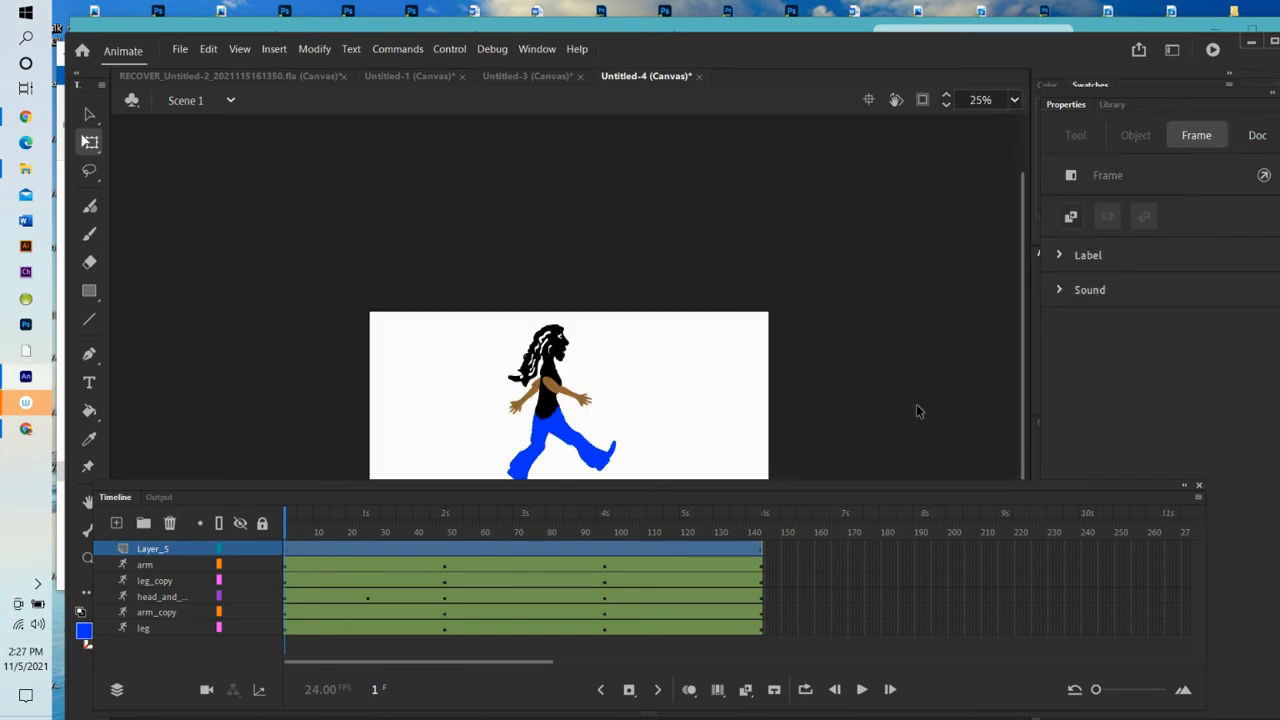
left_click_drag(1023, 297, 1030, 370)
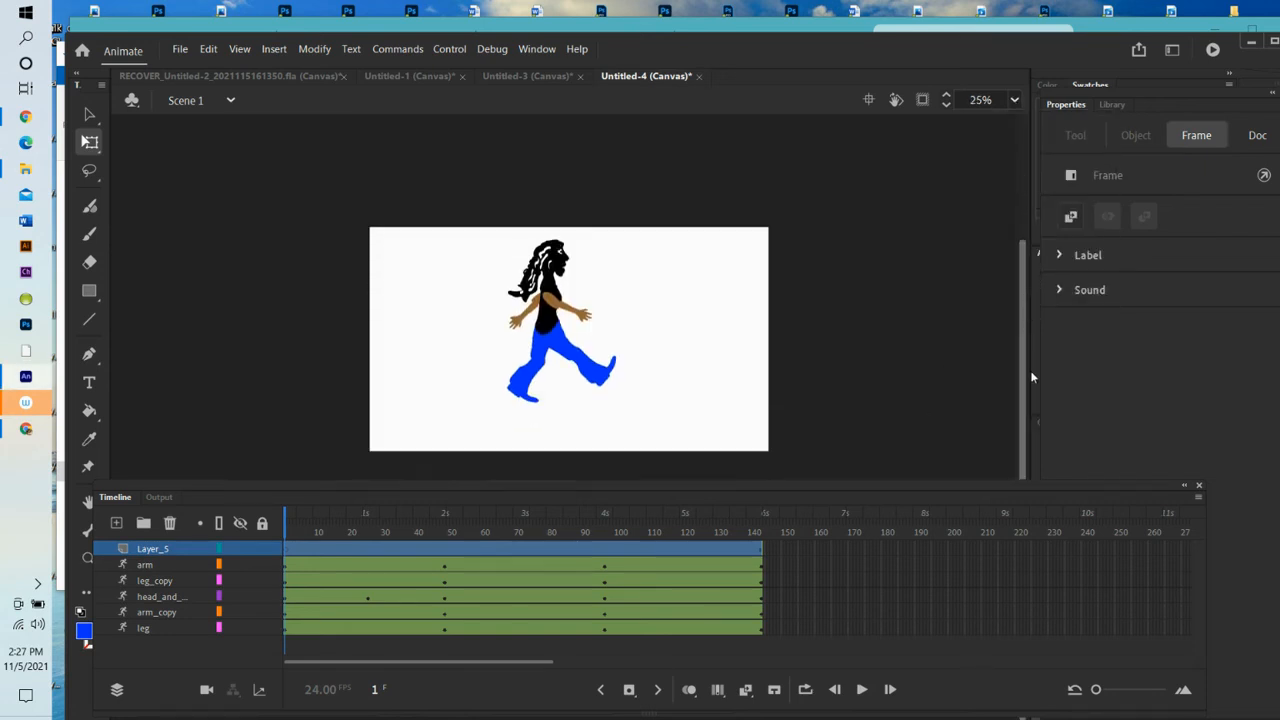
left_click(89, 293)
left_click(138, 346)
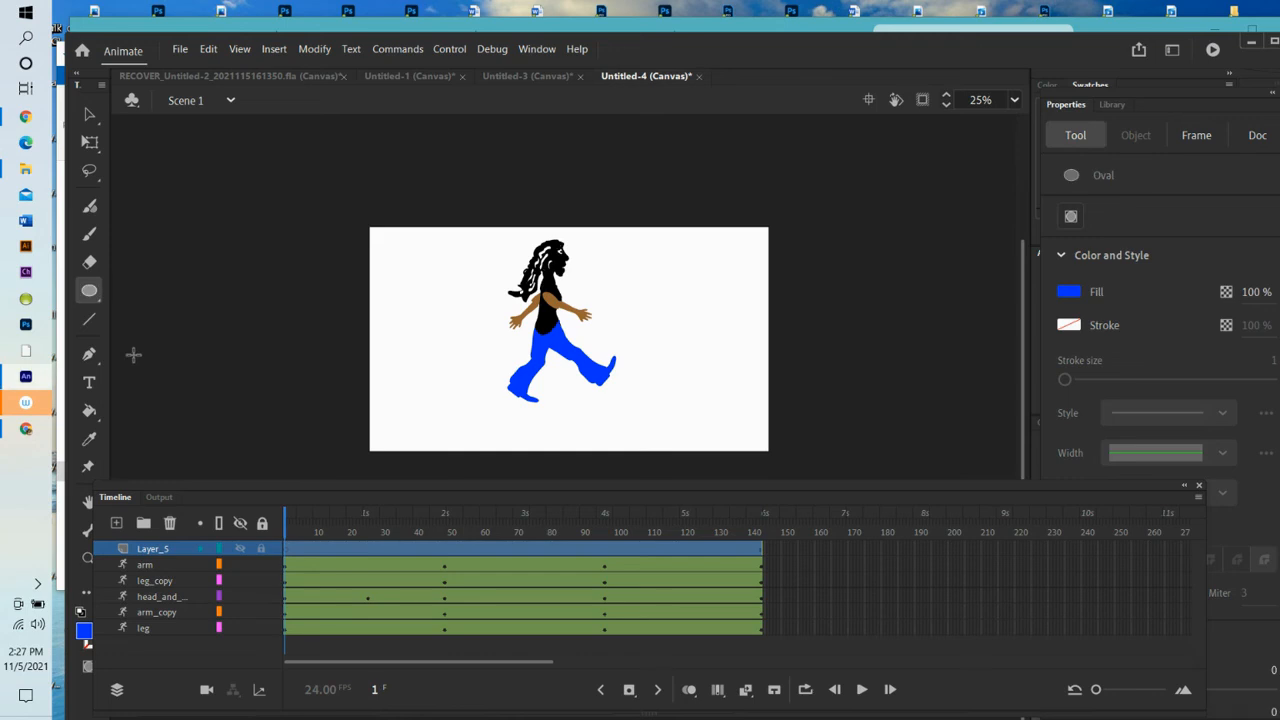
left_click(84, 631)
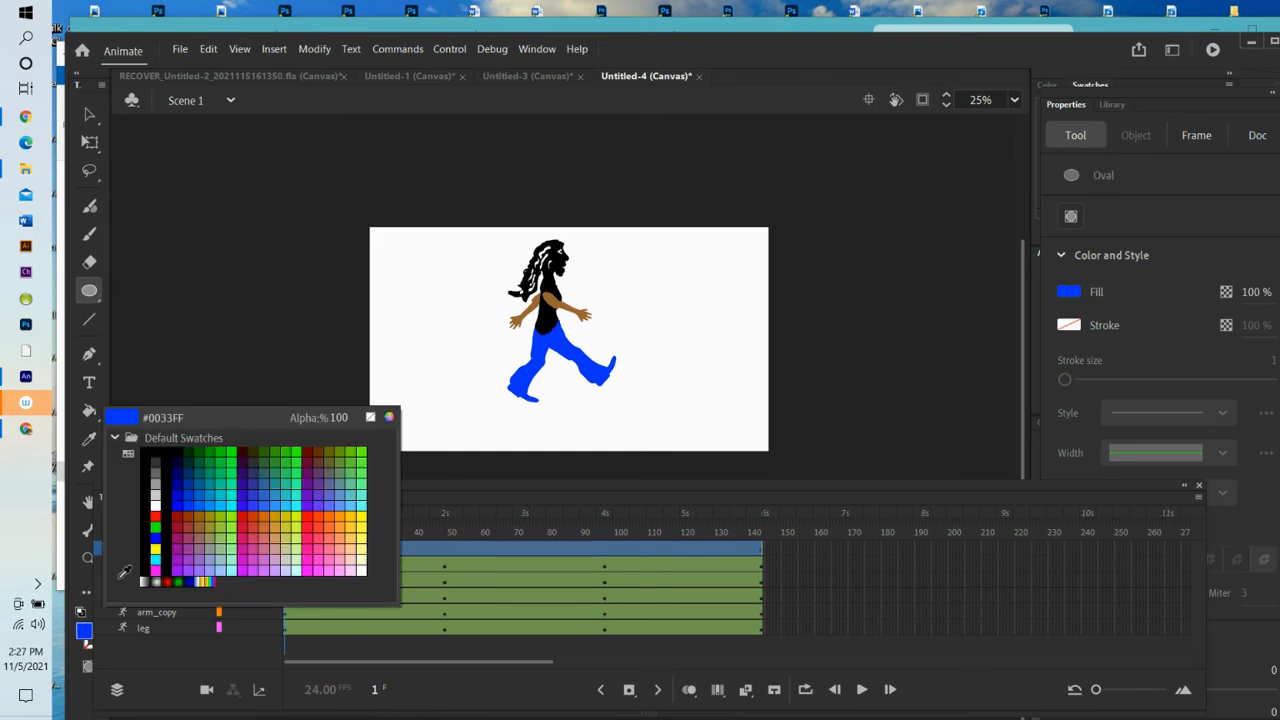
left_click(309, 514)
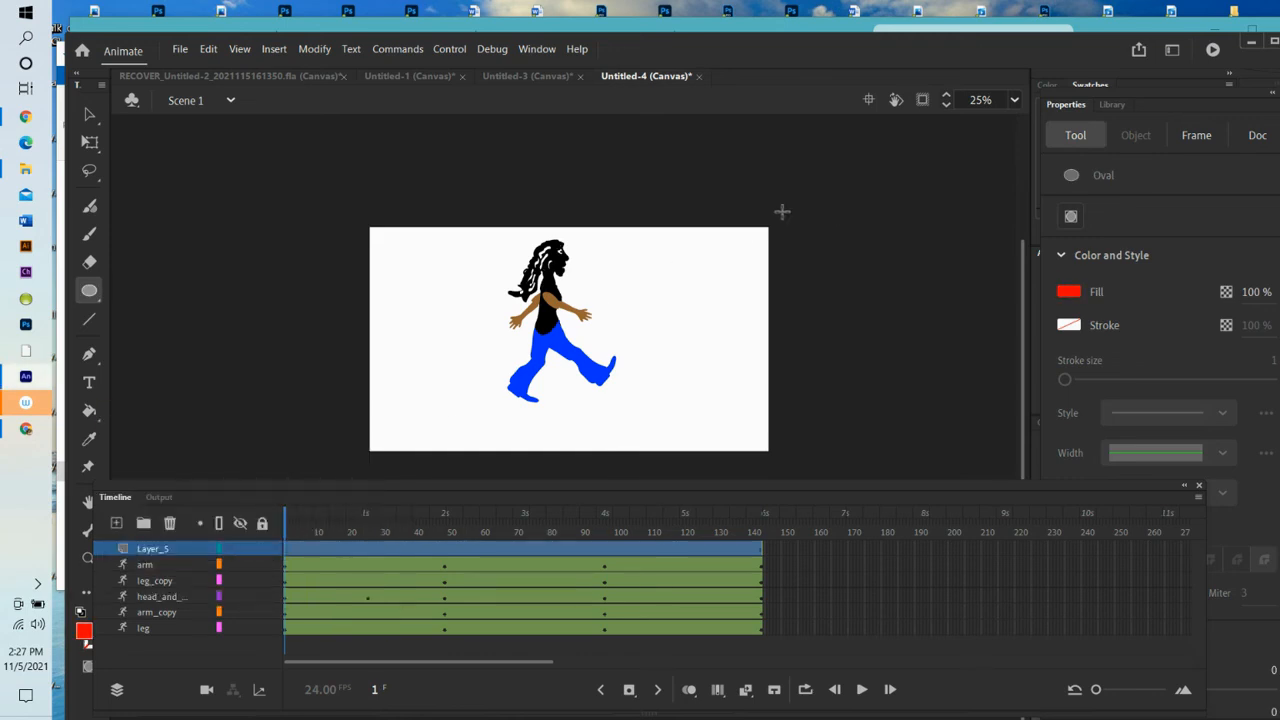
left_click_drag(780, 204, 814, 240)
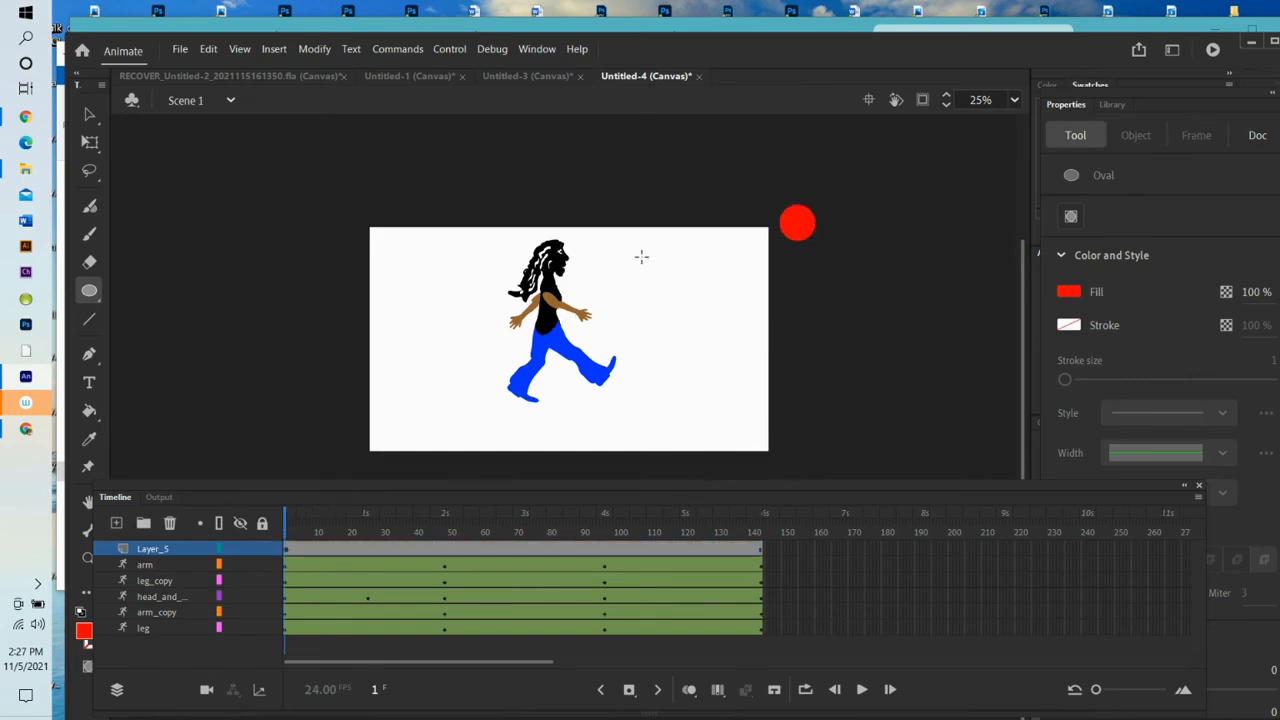
- Create a motion tween for the red circle, converting it to a symbol
right_click(804, 228)
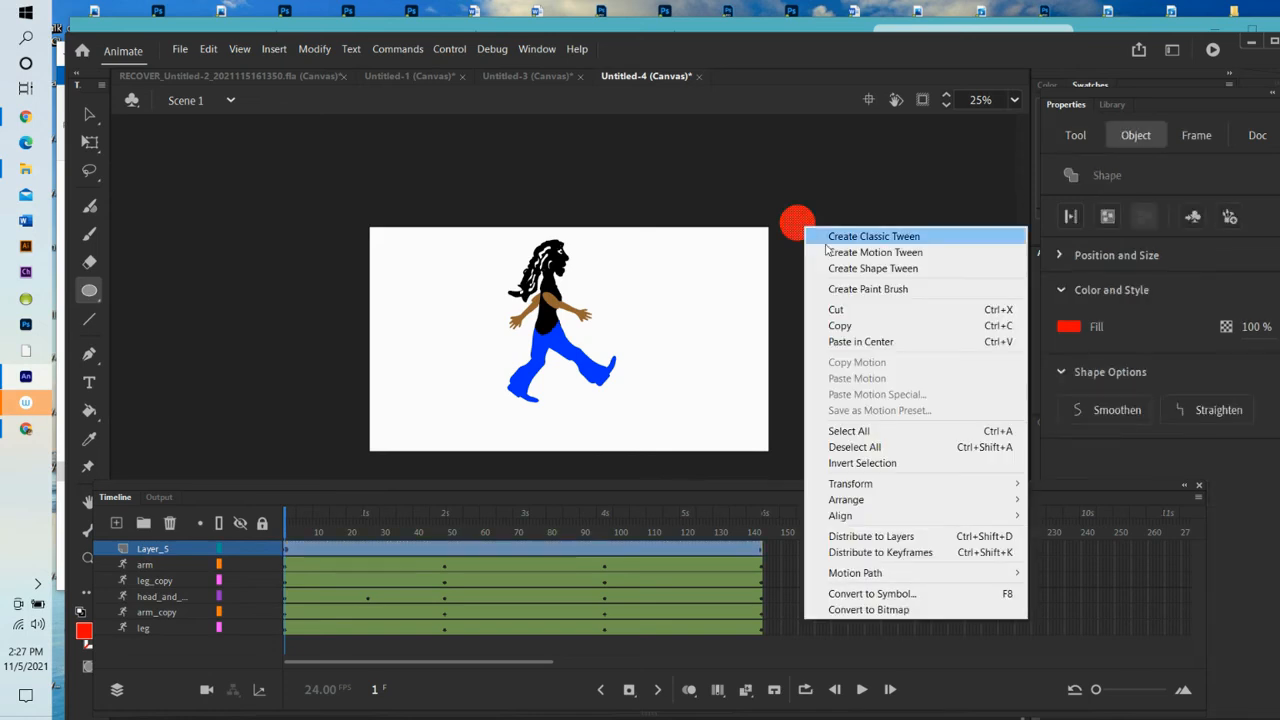
left_click(846, 252)
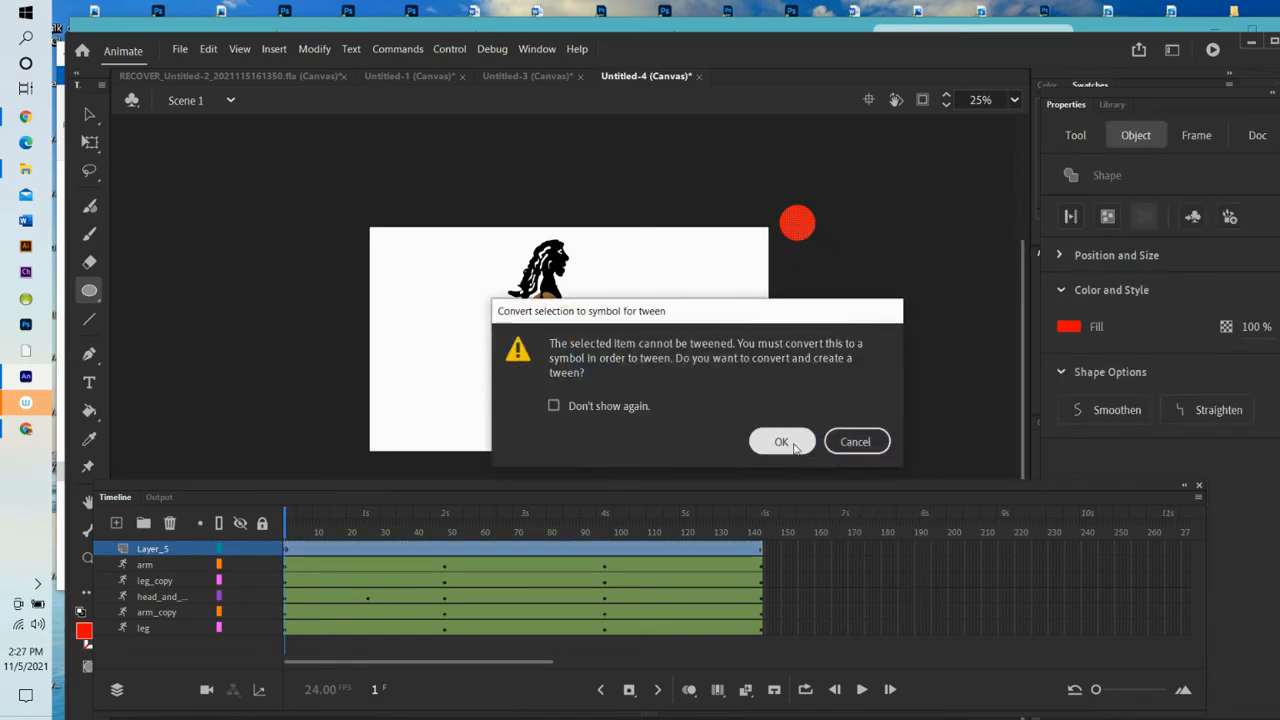
left_click(782, 442)
- At frame 144, move the red ball just above the woman's outstretched hands and bend its motion path into an upward arc
left_click_drag(285, 523, 773, 565)
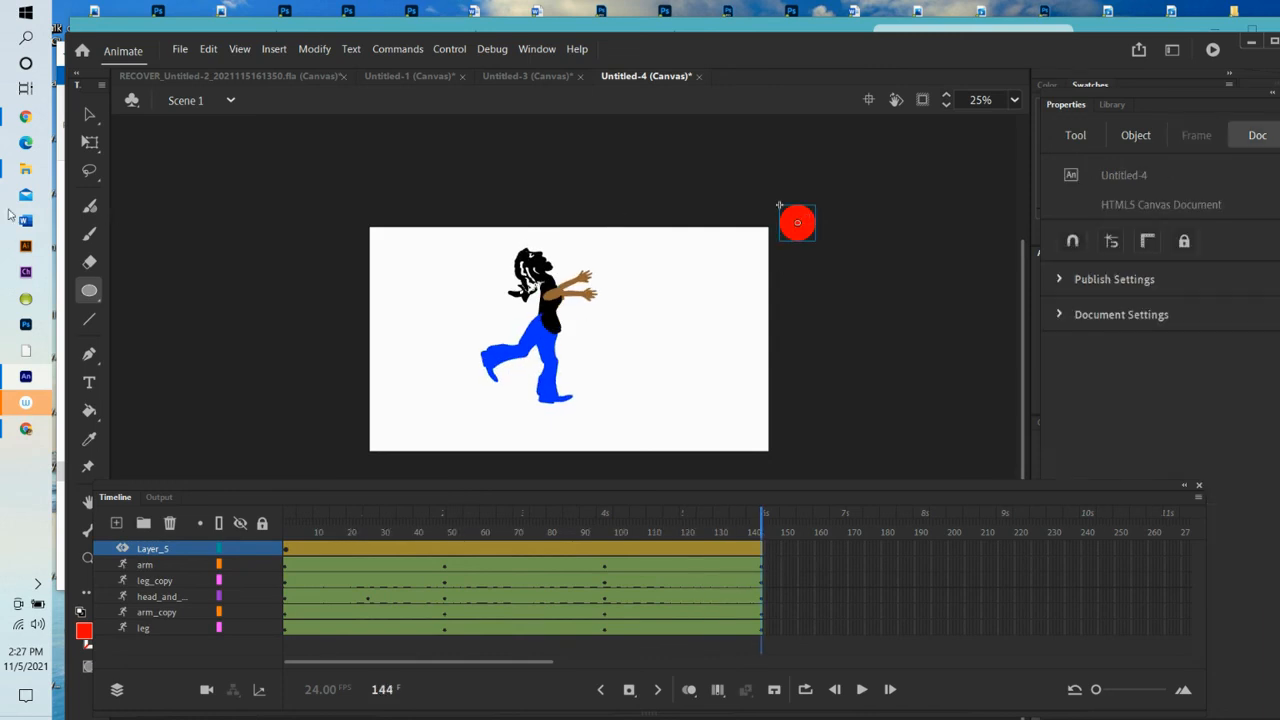
left_click(90, 114)
left_click_drag(796, 227, 578, 258)
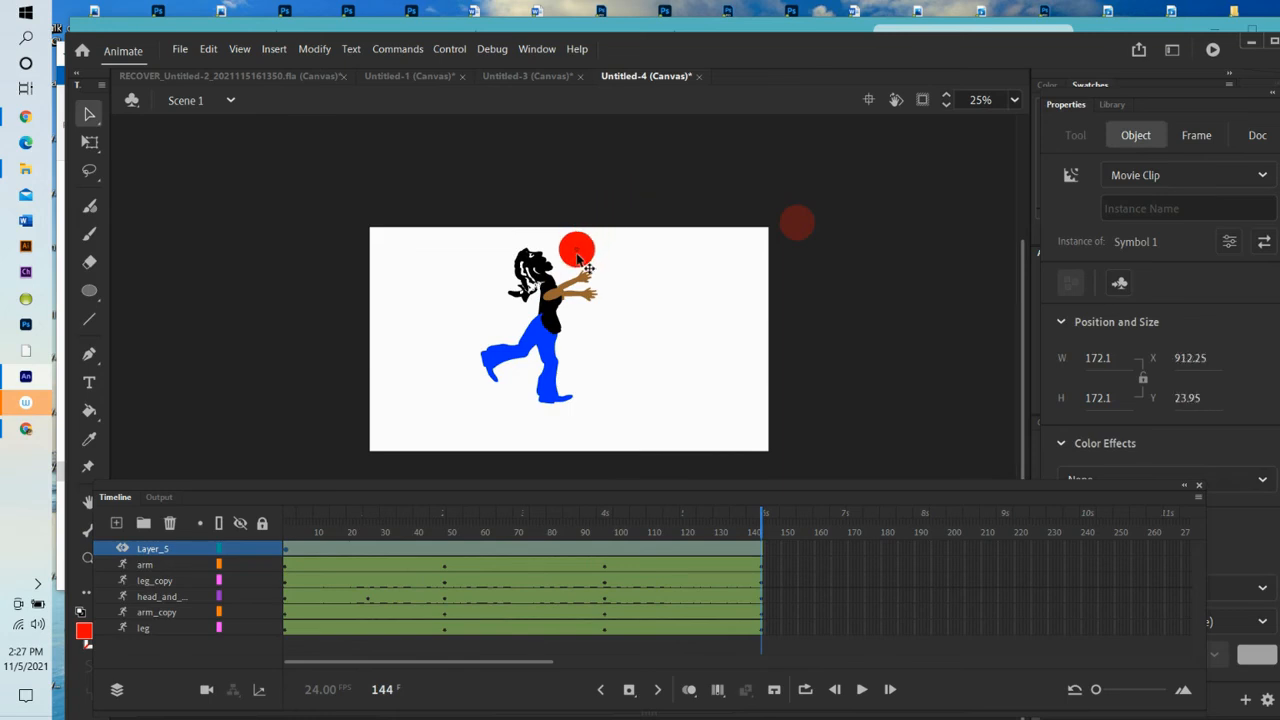
left_click_drag(578, 258, 578, 258)
left_click_drag(675, 242, 643, 165)
left_click(840, 348)
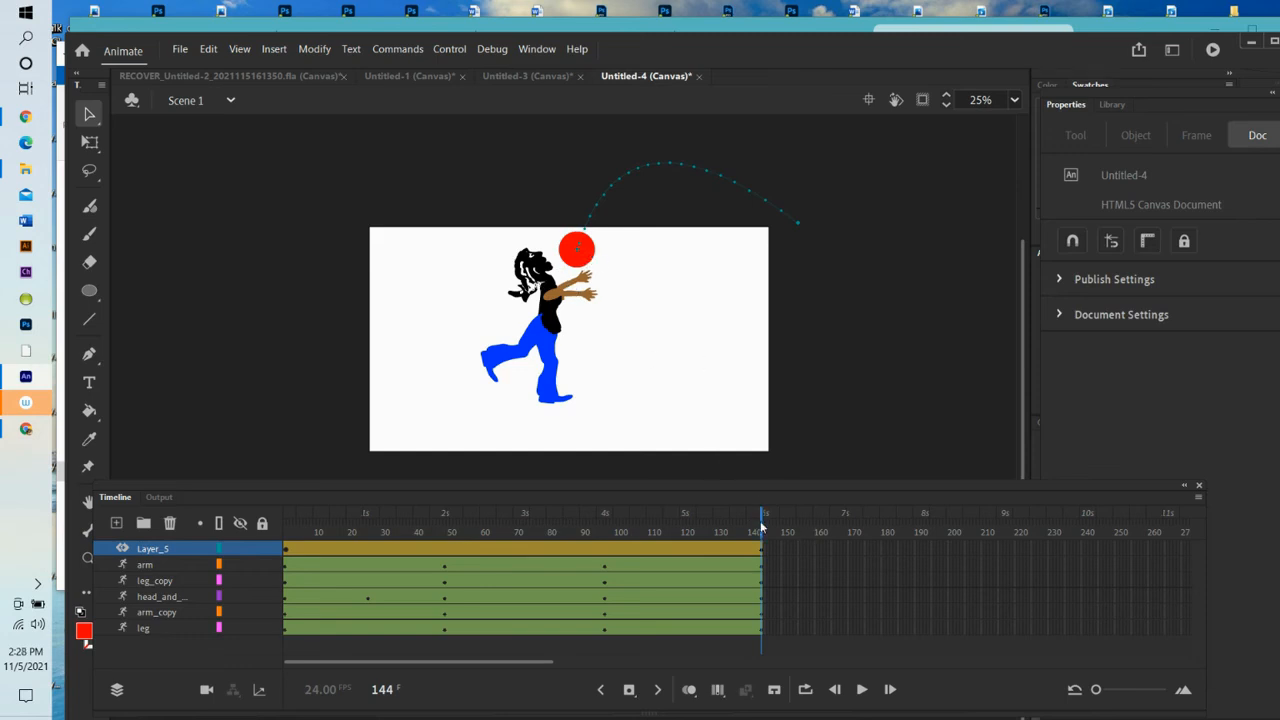
- Play the animation from frame 1 to check the ball's arc toward the woman's hands
left_click_drag(760, 530, 286, 530)
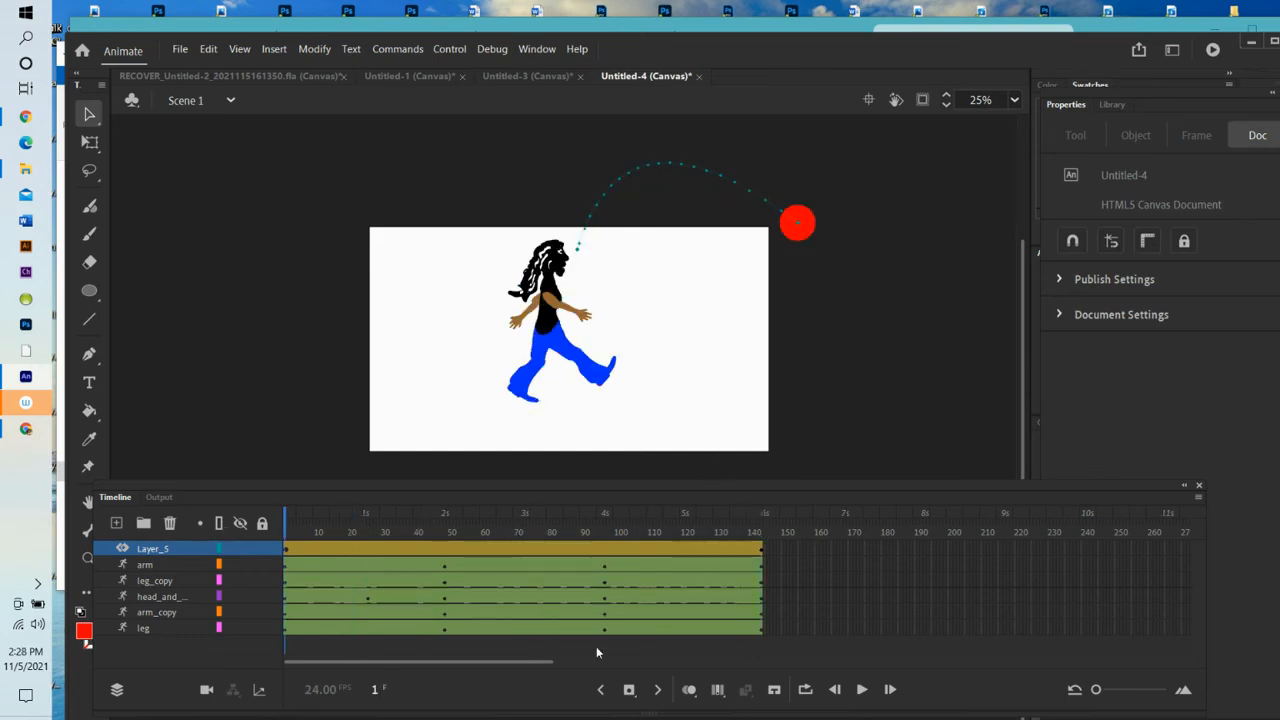
left_click(861, 689)
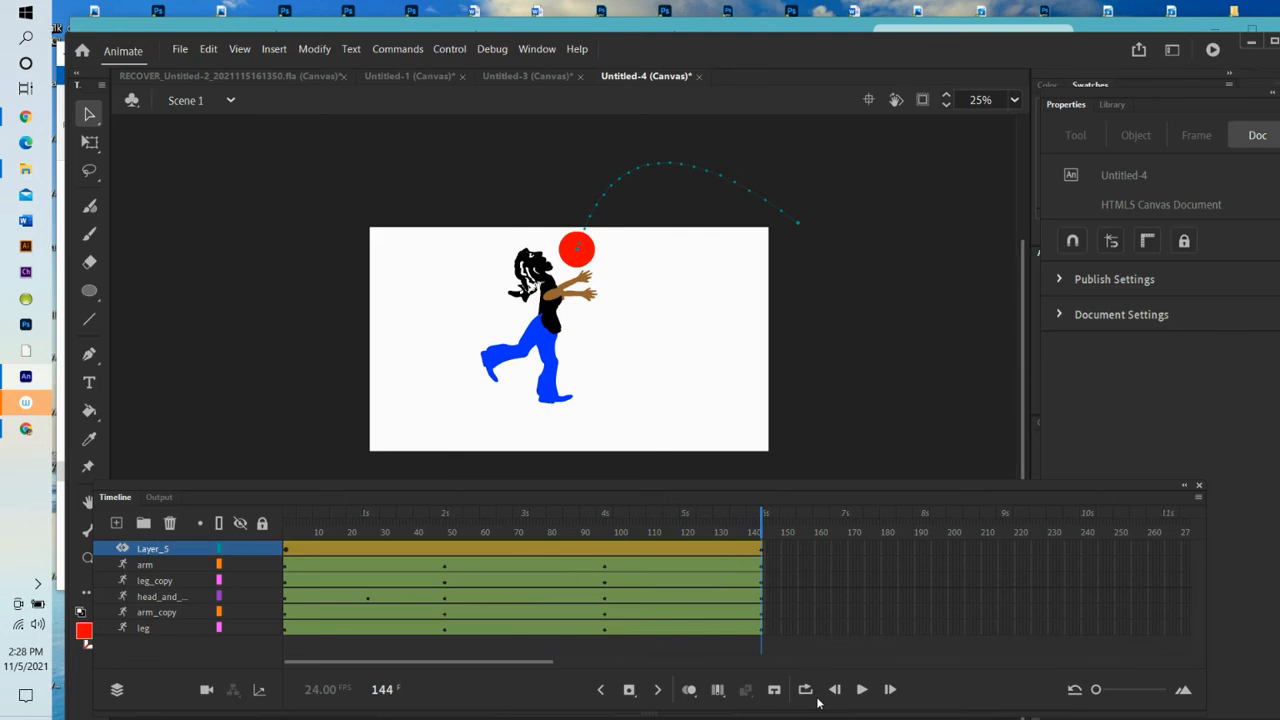
- Insert a pose at frame 193 on all five armature layers, from arm down to leg
left_click(925, 564)
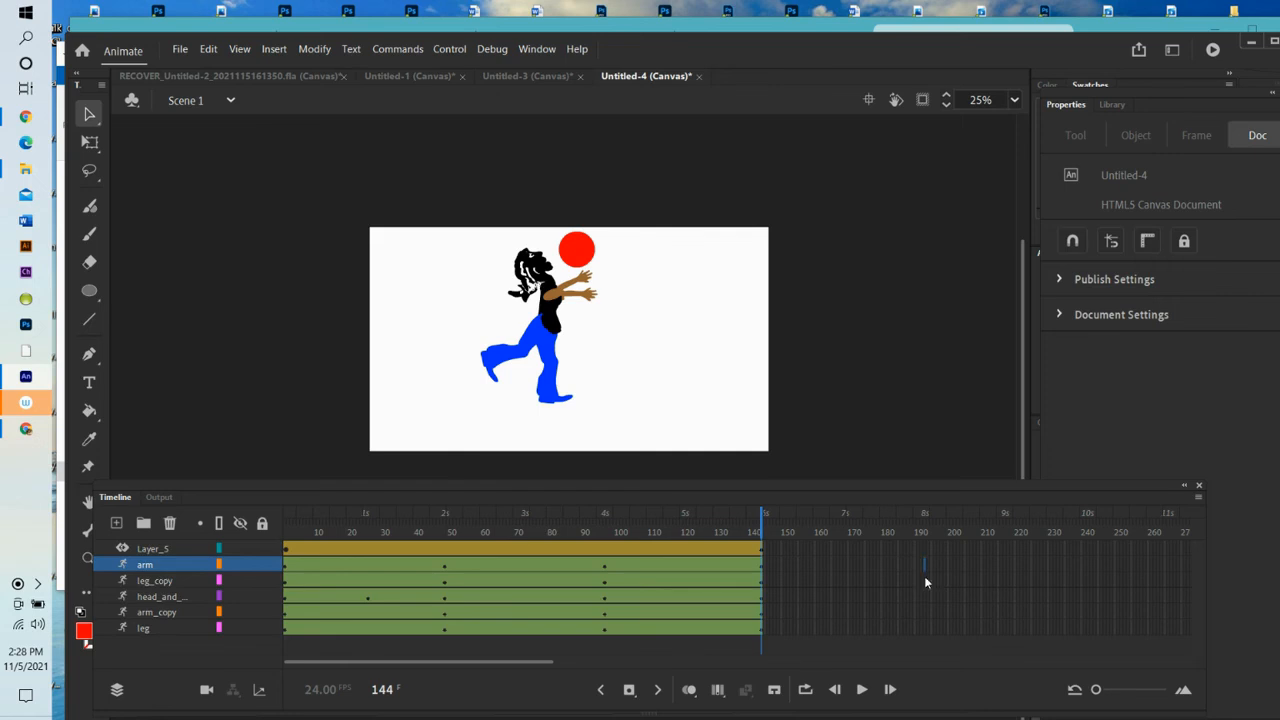
left_click(924, 578, "shift")
left_click(926, 598, "shift")
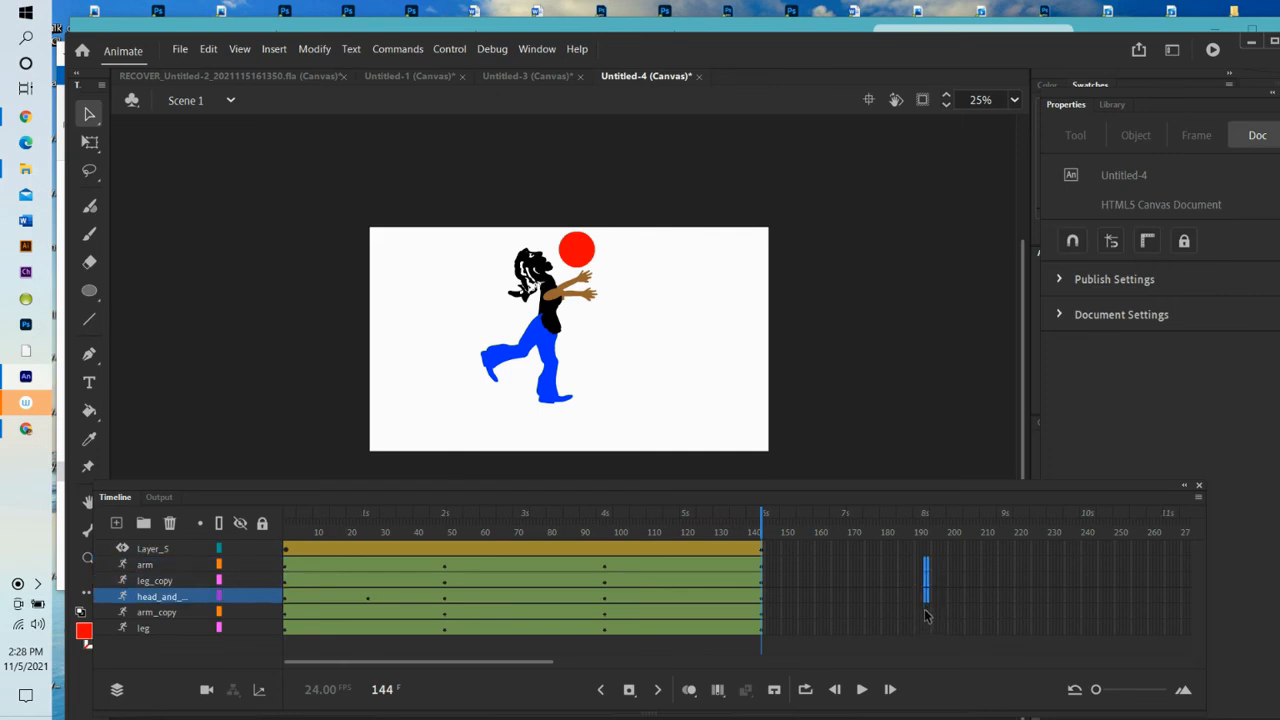
left_click(926, 613, "shift")
left_click(924, 626, "shift")
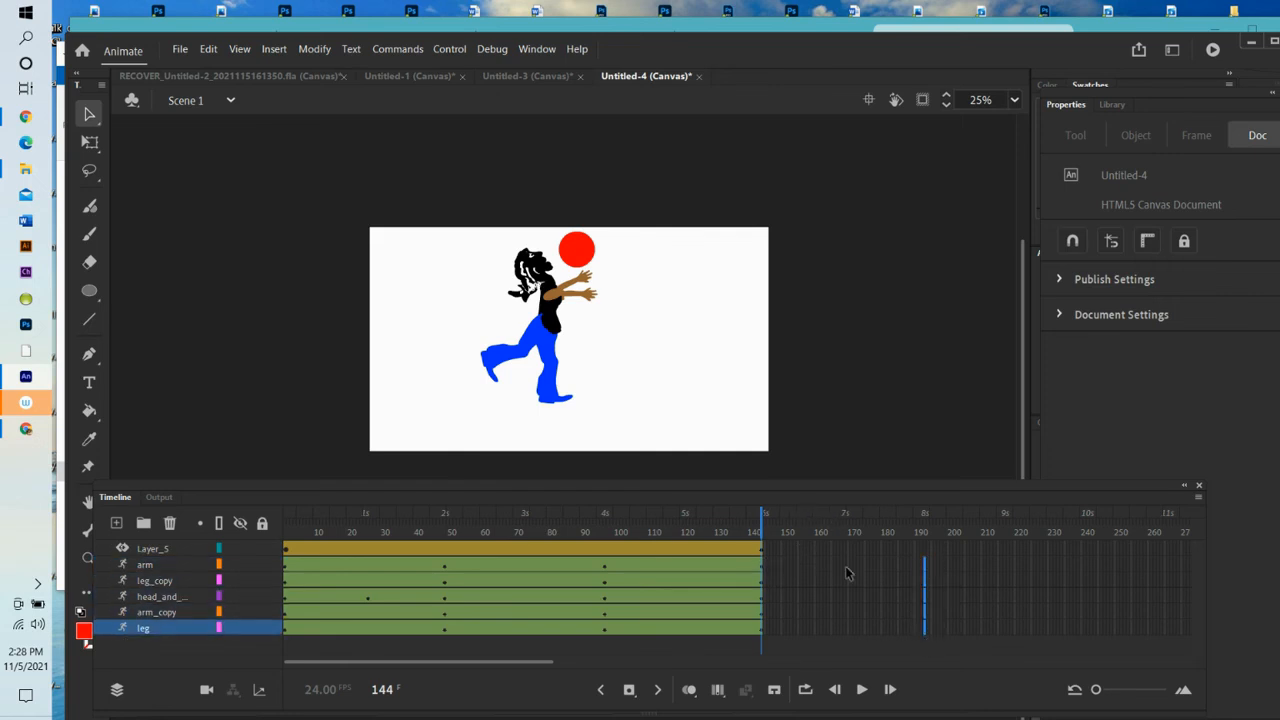
right_click(926, 568)
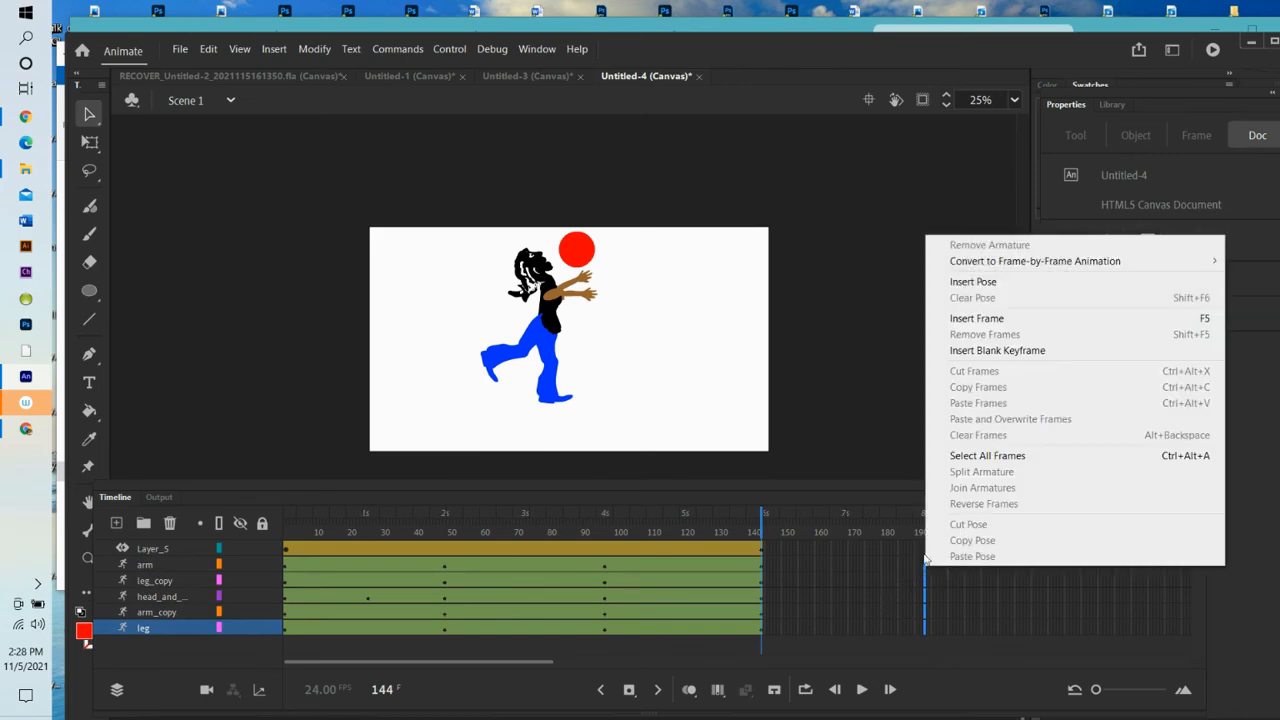
left_click(984, 283)
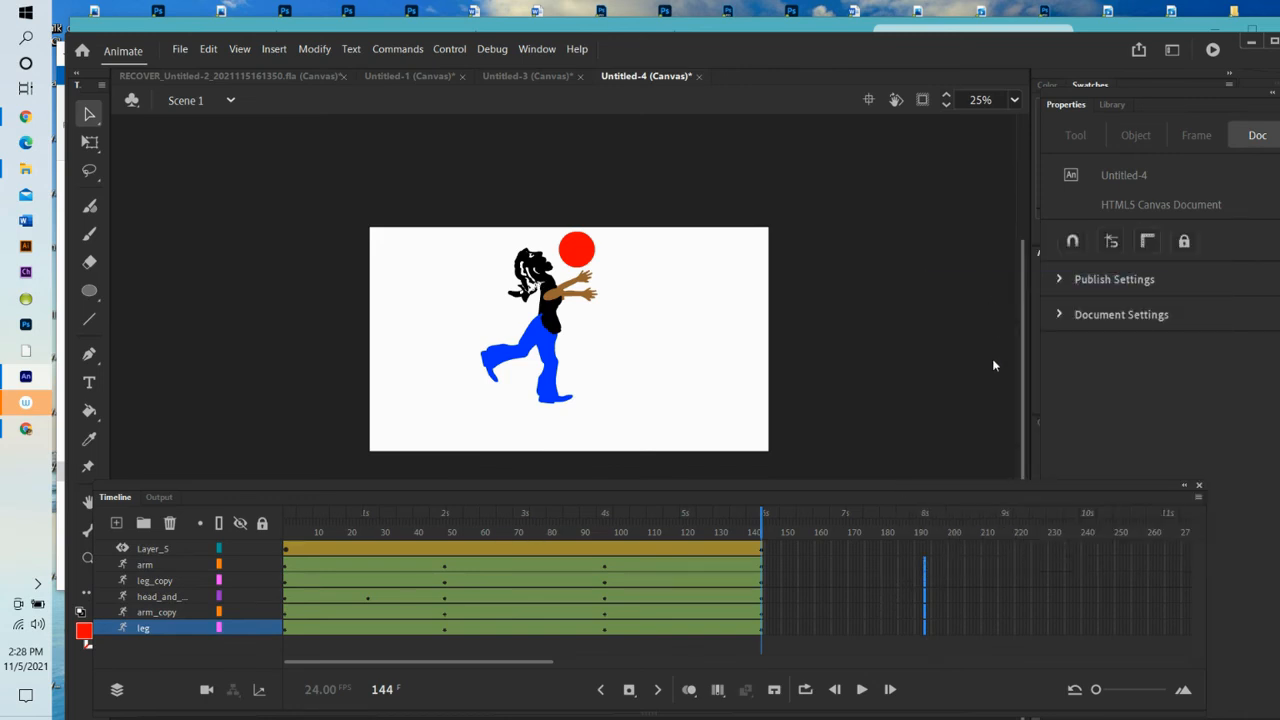
- At the frame 193 pose, swing the leg_copy leg forward and bend the lower part of the other leg backward
left_click(437, 390)
left_click(520, 370)
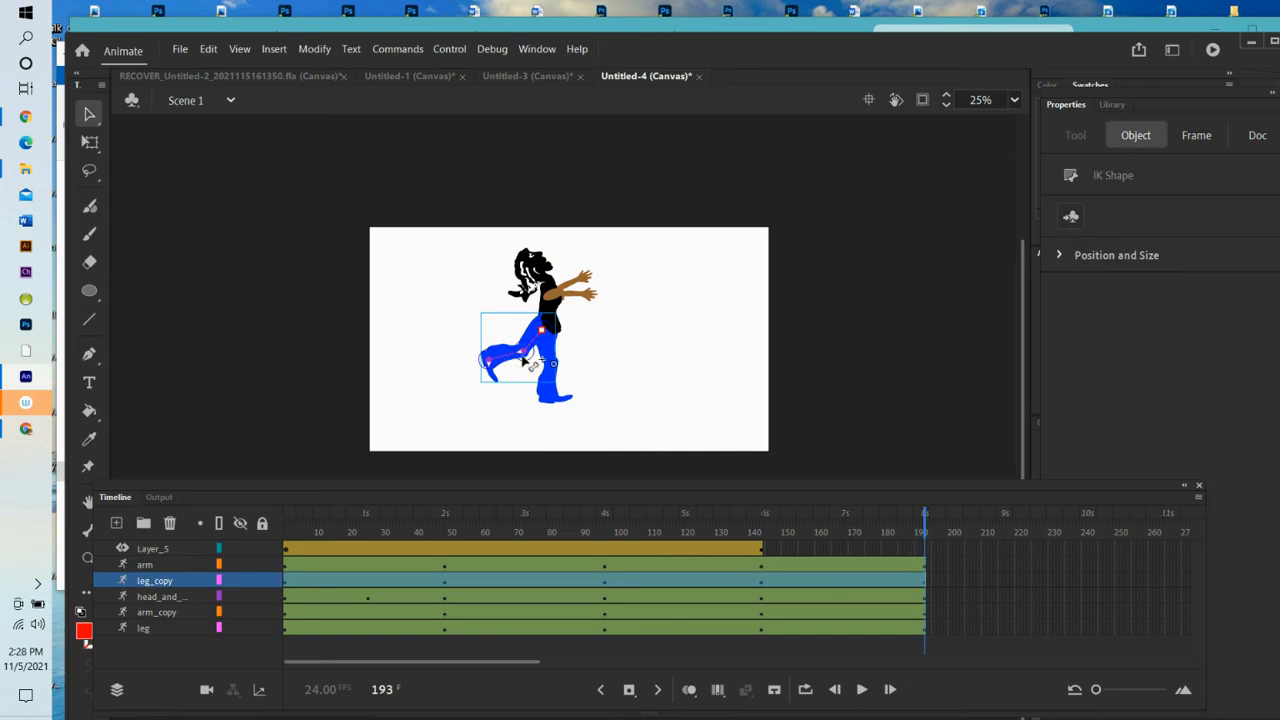
left_click_drag(527, 357, 580, 369)
left_click(551, 406)
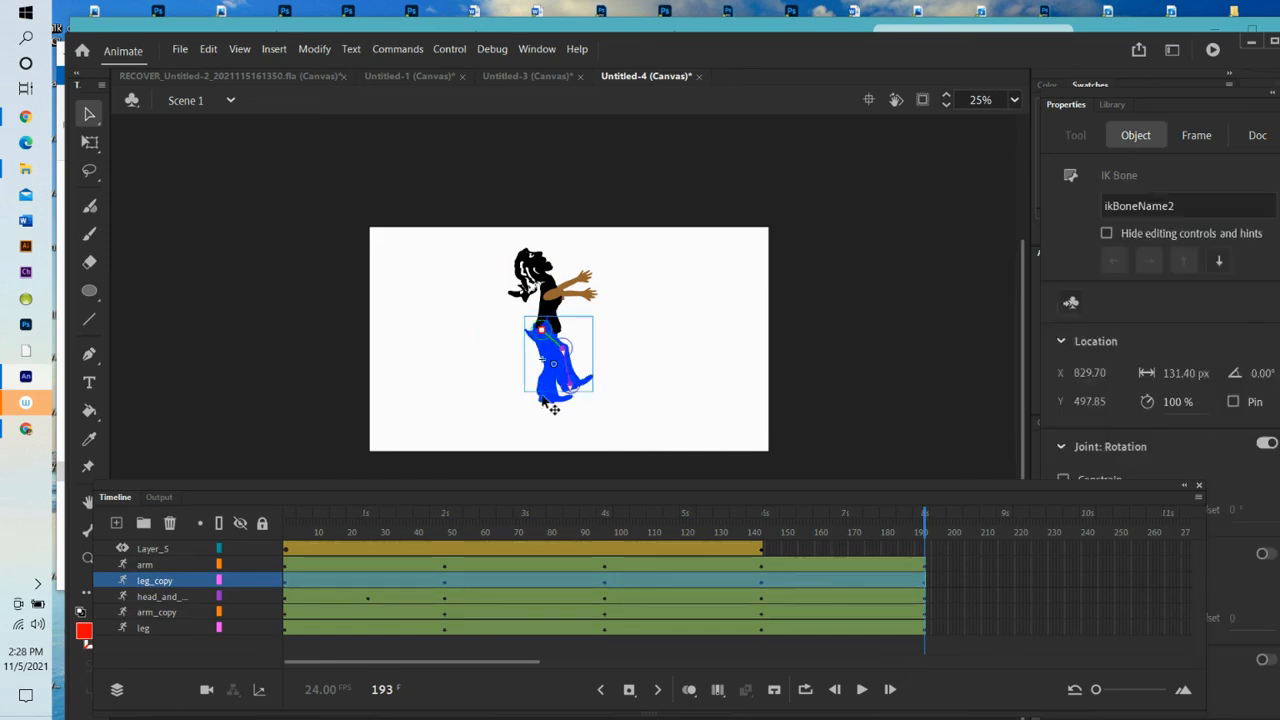
left_click(548, 400)
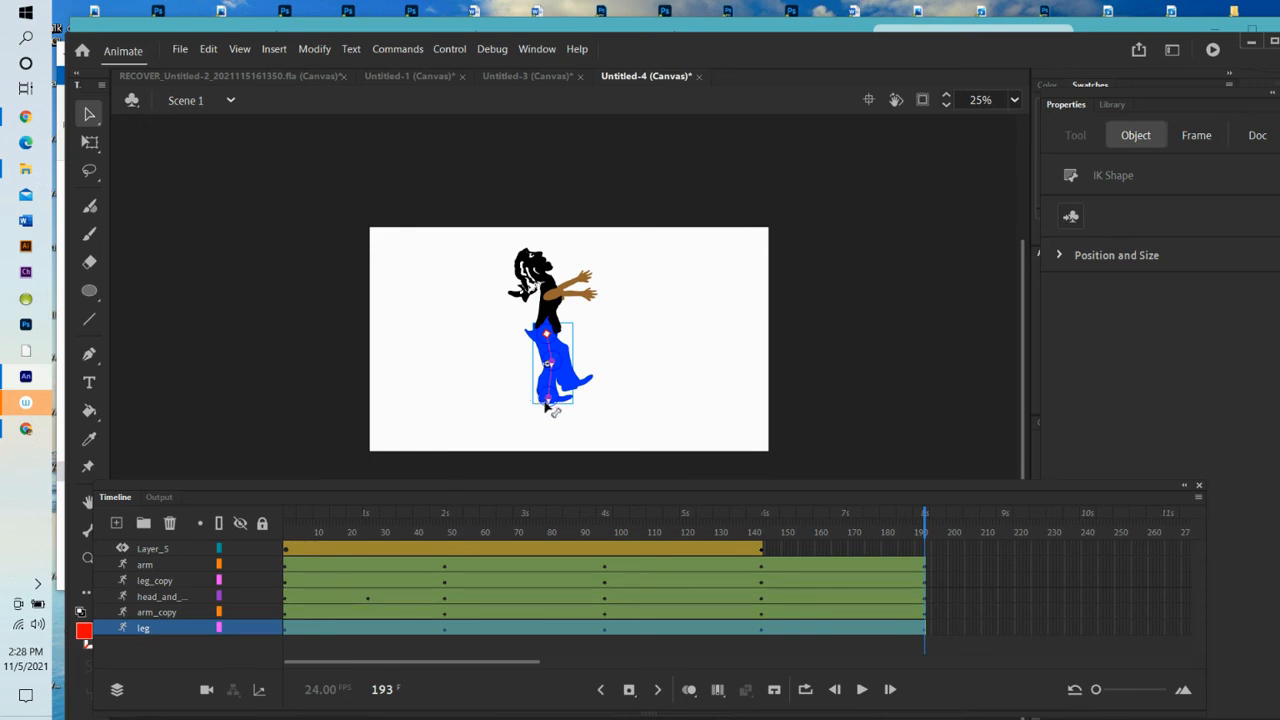
left_click_drag(548, 402, 530, 397)
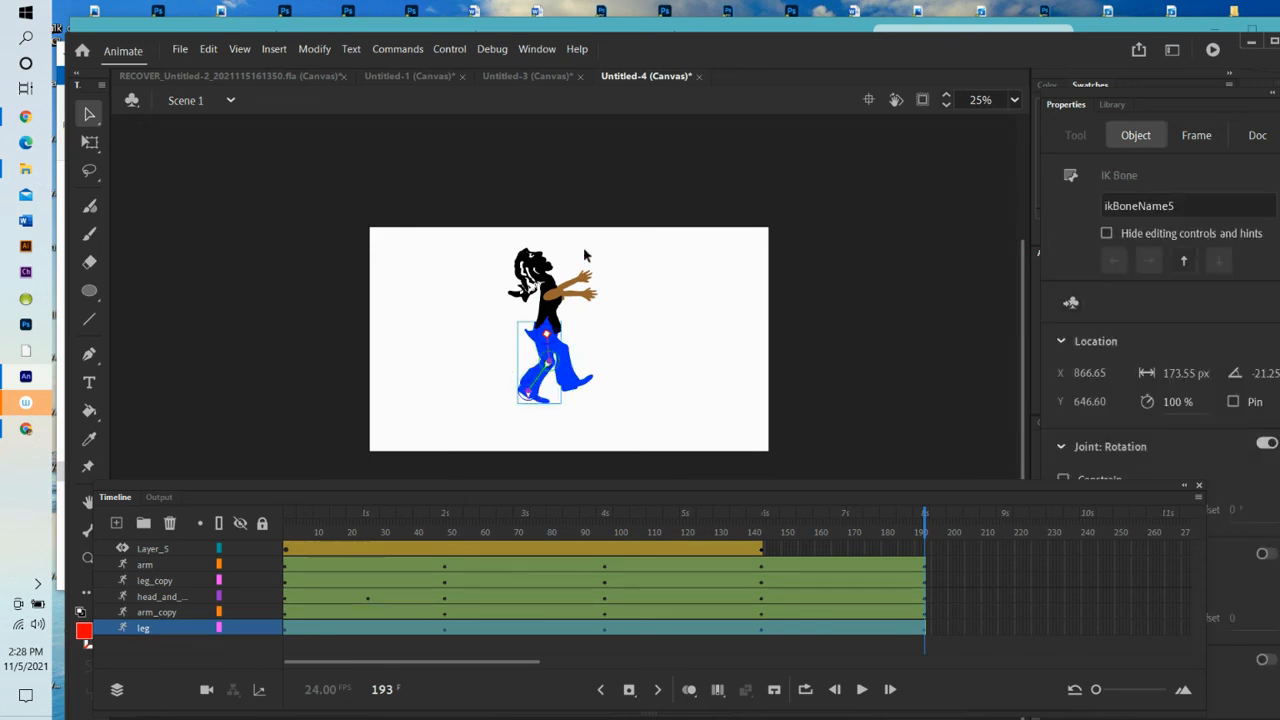
- At the frame 193 pose, raise the arm and arm_copy hands toward the ball, hiding the arm layer temporarily to reach the arm behind it
mouse_move(578, 300)
left_mouse_down()
mouse_move(590, 318)
mouse_move(582, 280)
left_mouse_up()
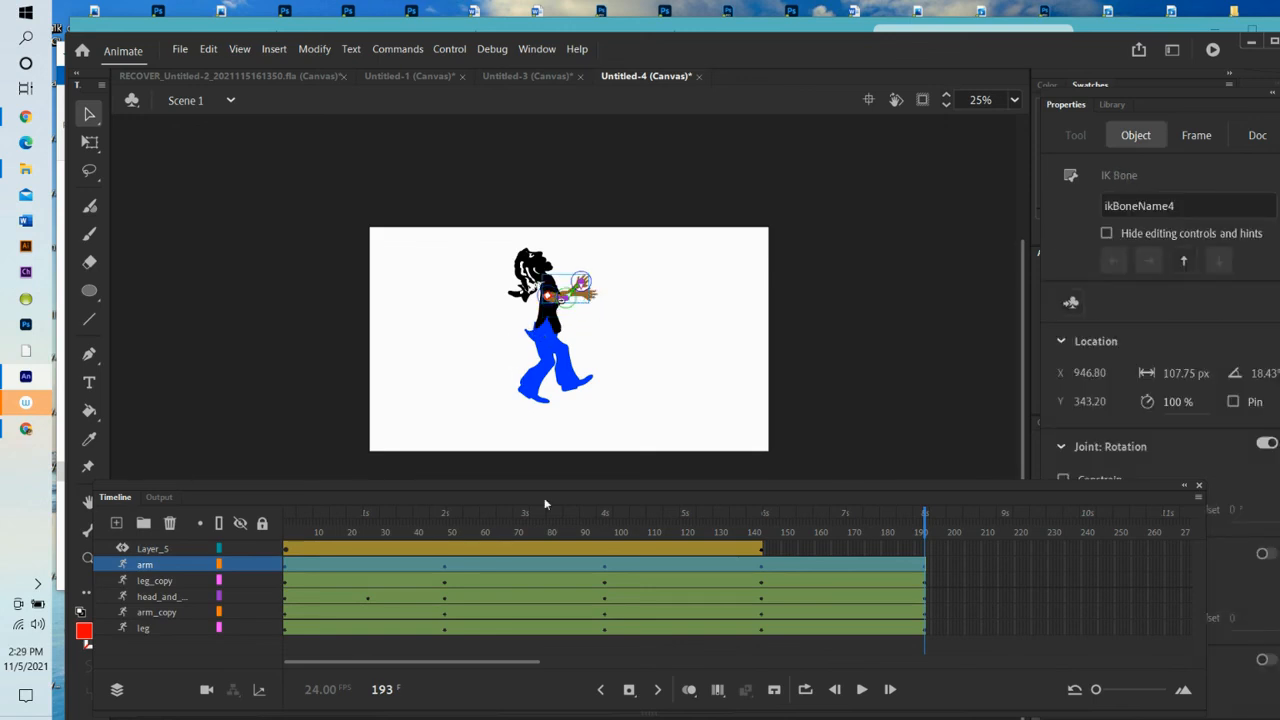
left_click(245, 567)
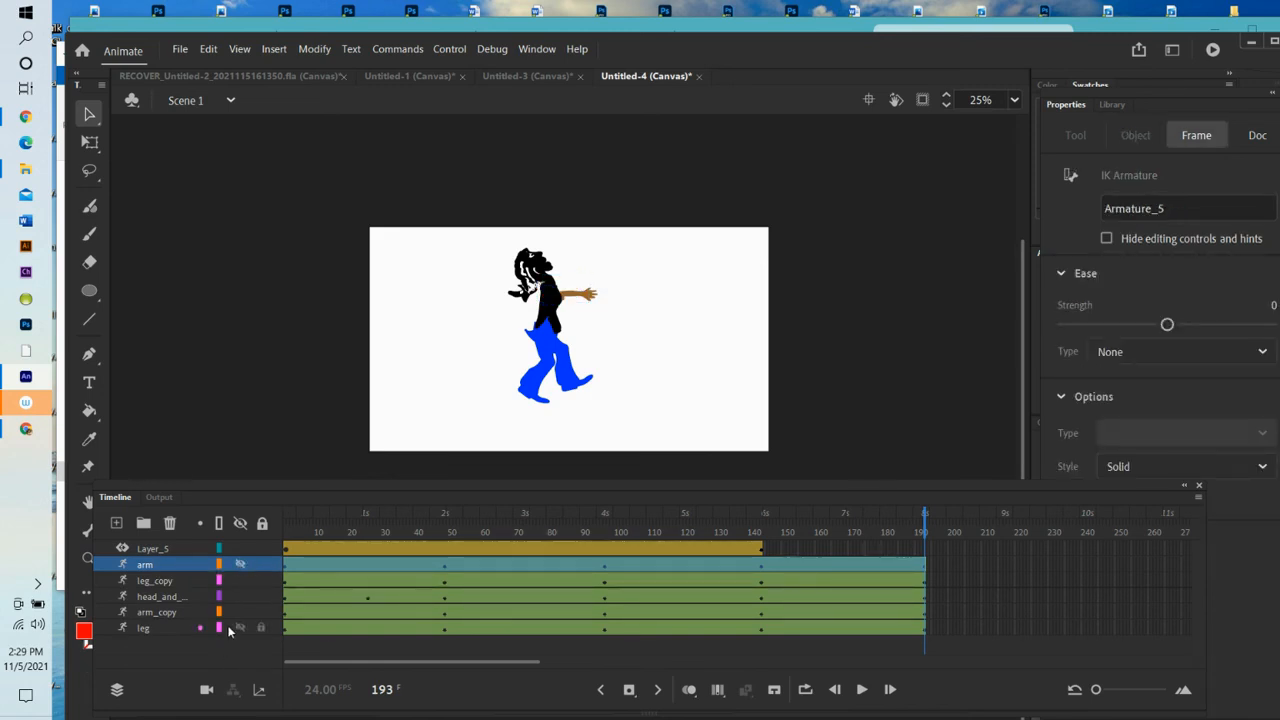
left_click(180, 616)
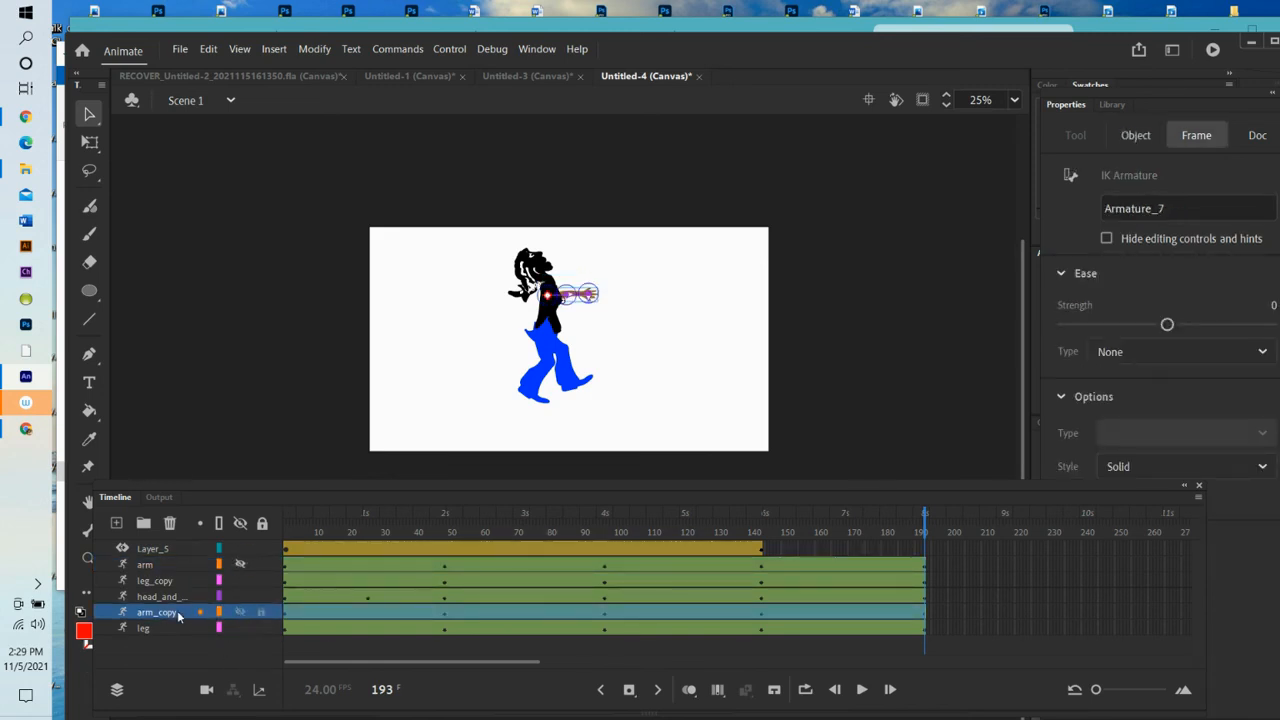
left_click_drag(603, 302, 583, 277)
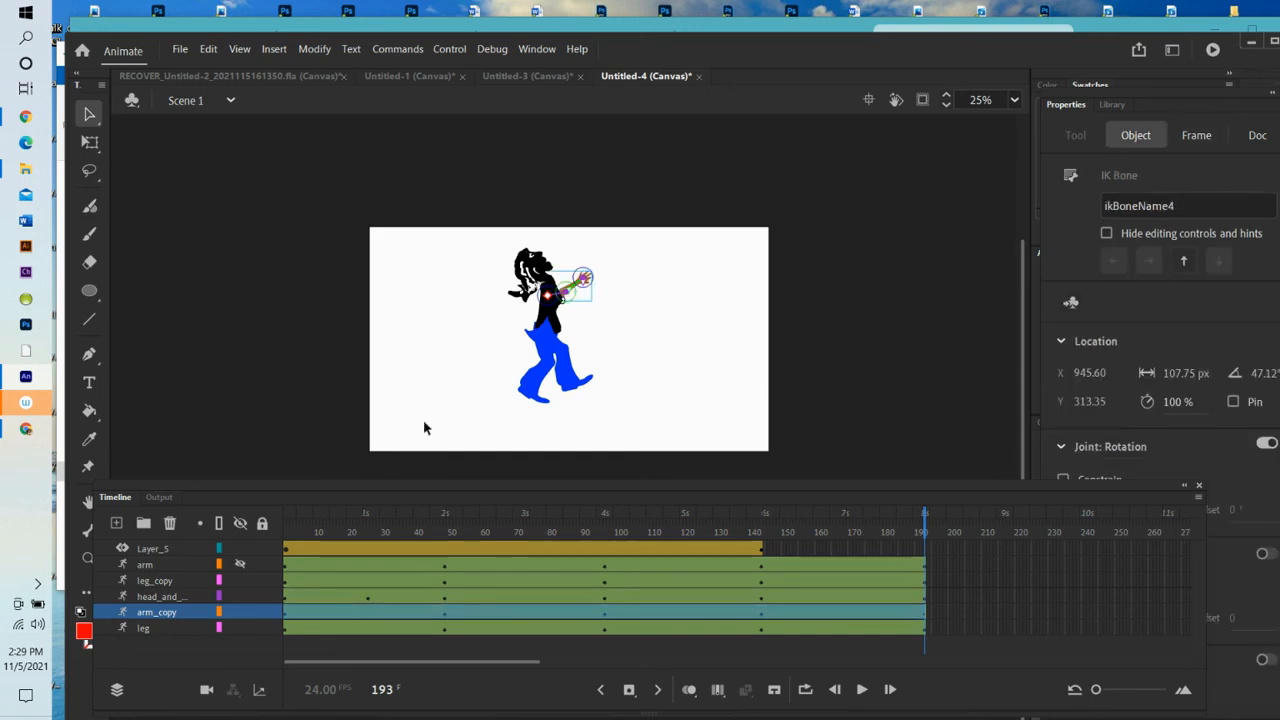
left_click(240, 565)
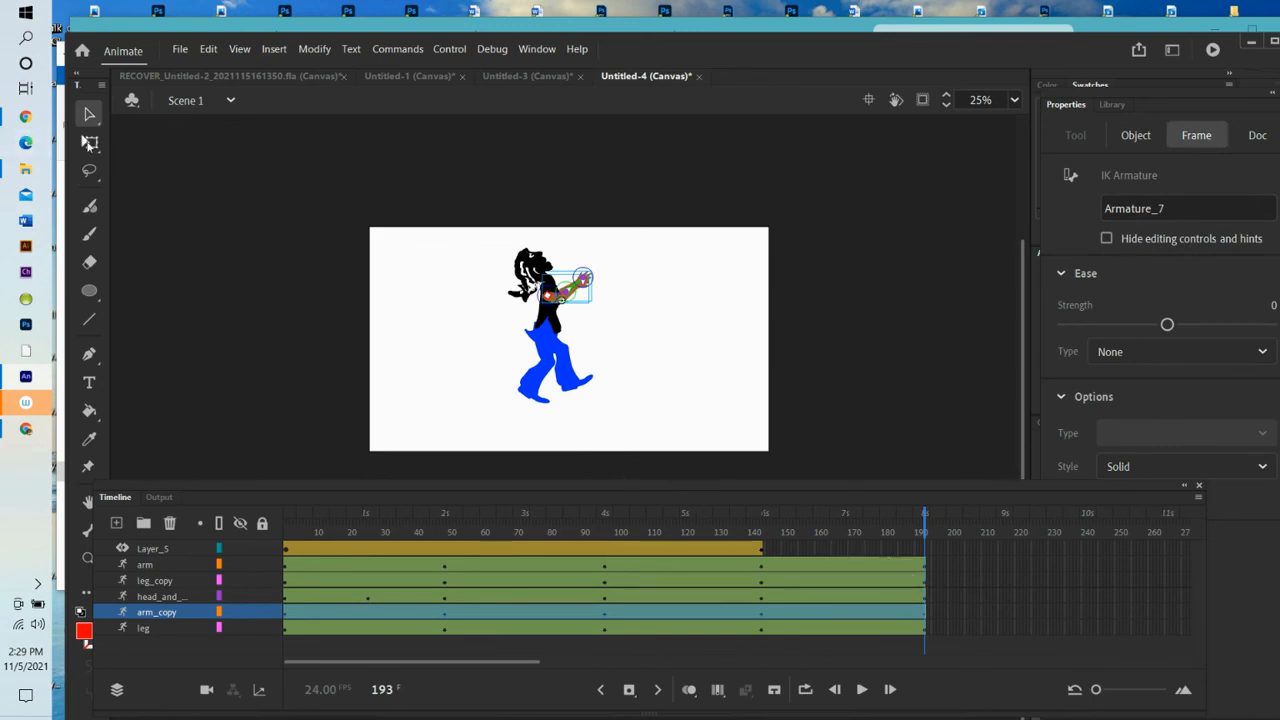
- At frame 193, shift the whole leg_copy leg slightly forward with Free Transform so its hip lines up with the torso
left_click(90, 143)
left_click(545, 345)
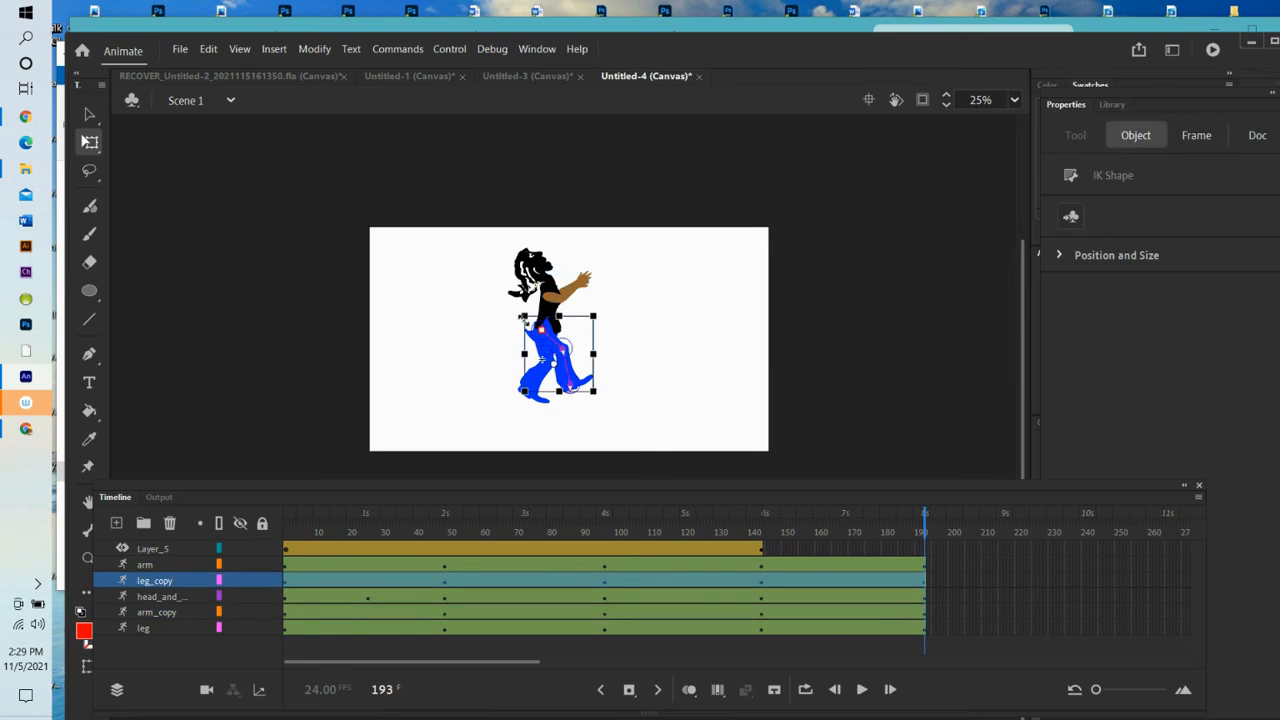
left_click_drag(552, 340, 558, 348)
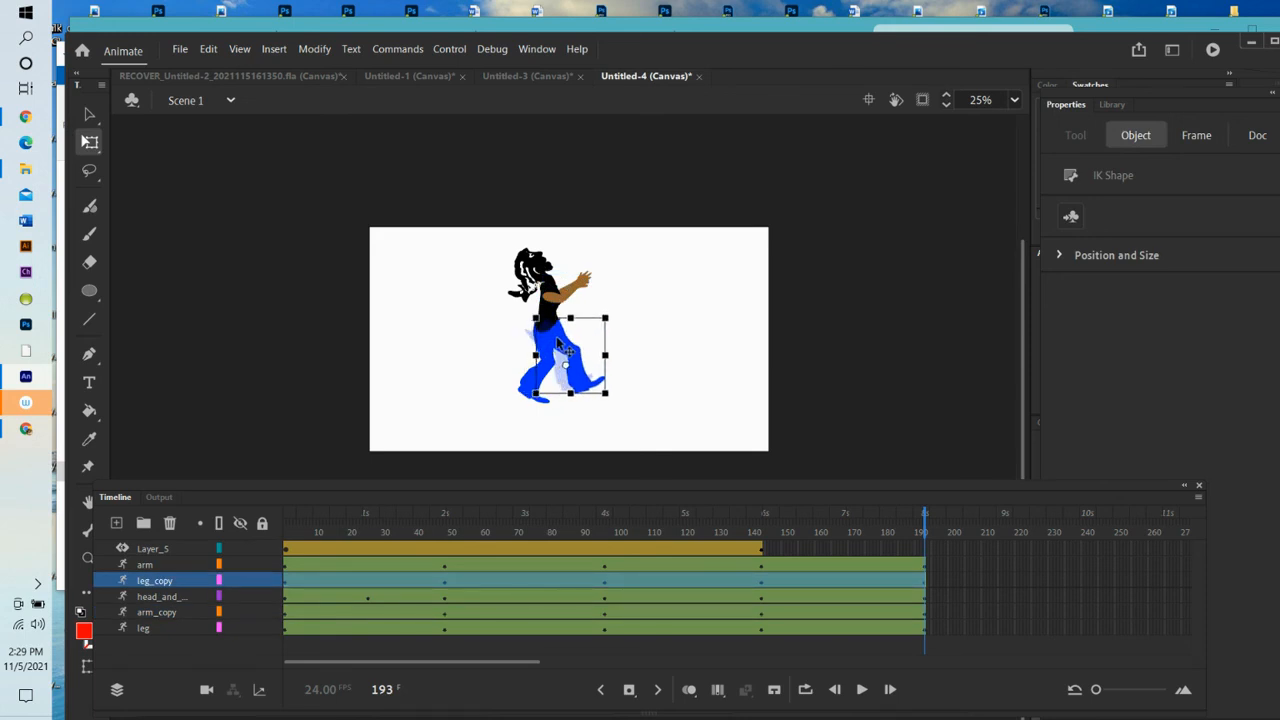
left_click(653, 318)
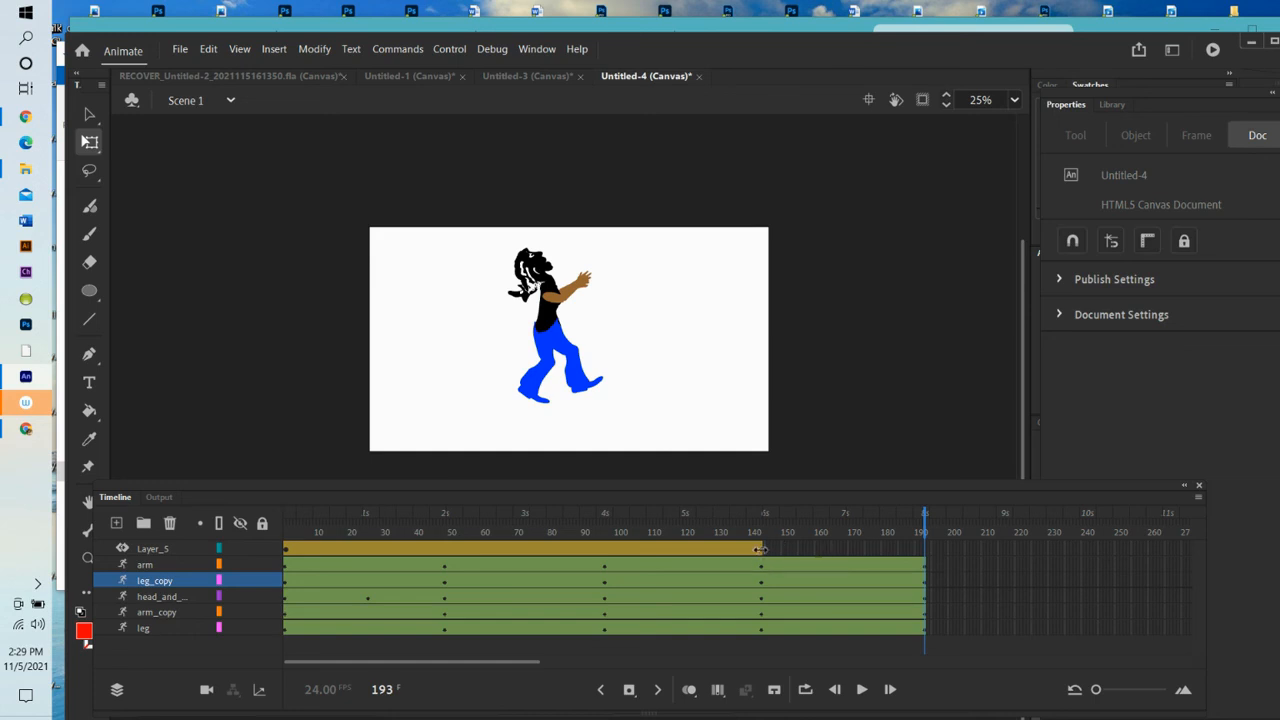
- Extend the ball's motion tween to frame 193 and move the ball down into the woman's raised hands at that frame
left_click_drag(760, 546, 921, 545)
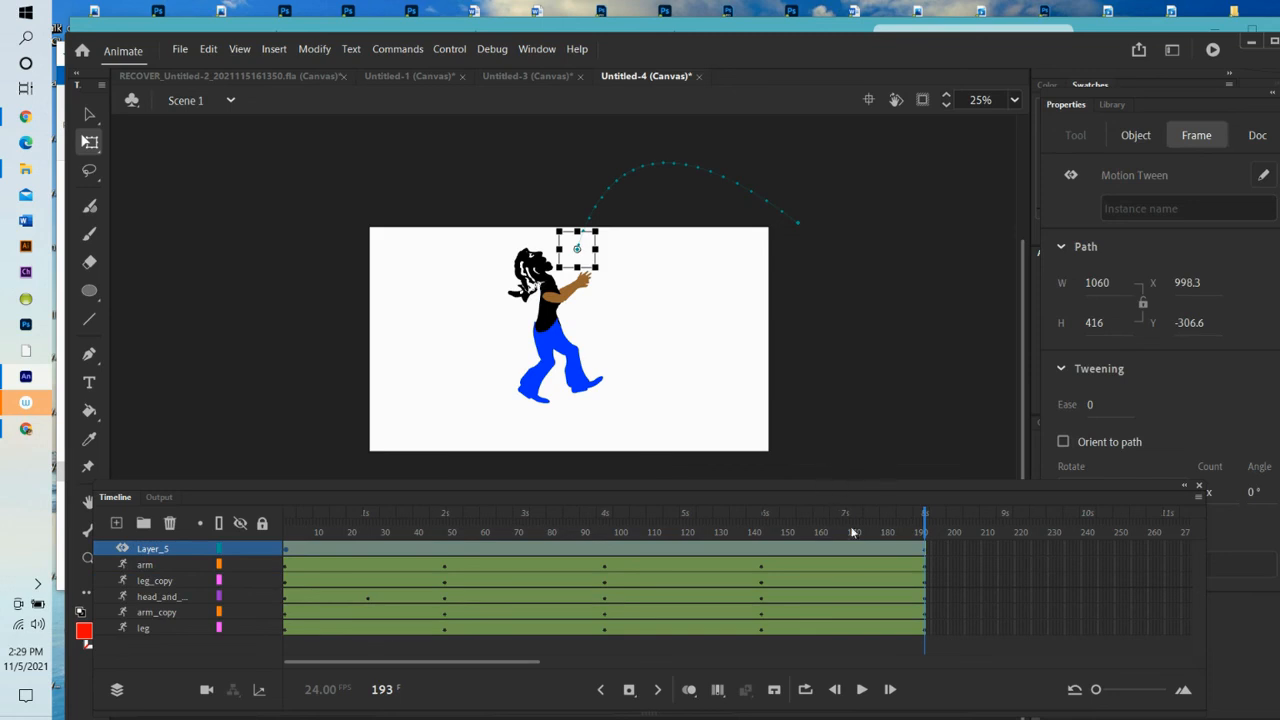
mouse_move(925, 525)
left_mouse_down()
mouse_move(888, 530)
mouse_move(903, 533)
left_mouse_up()
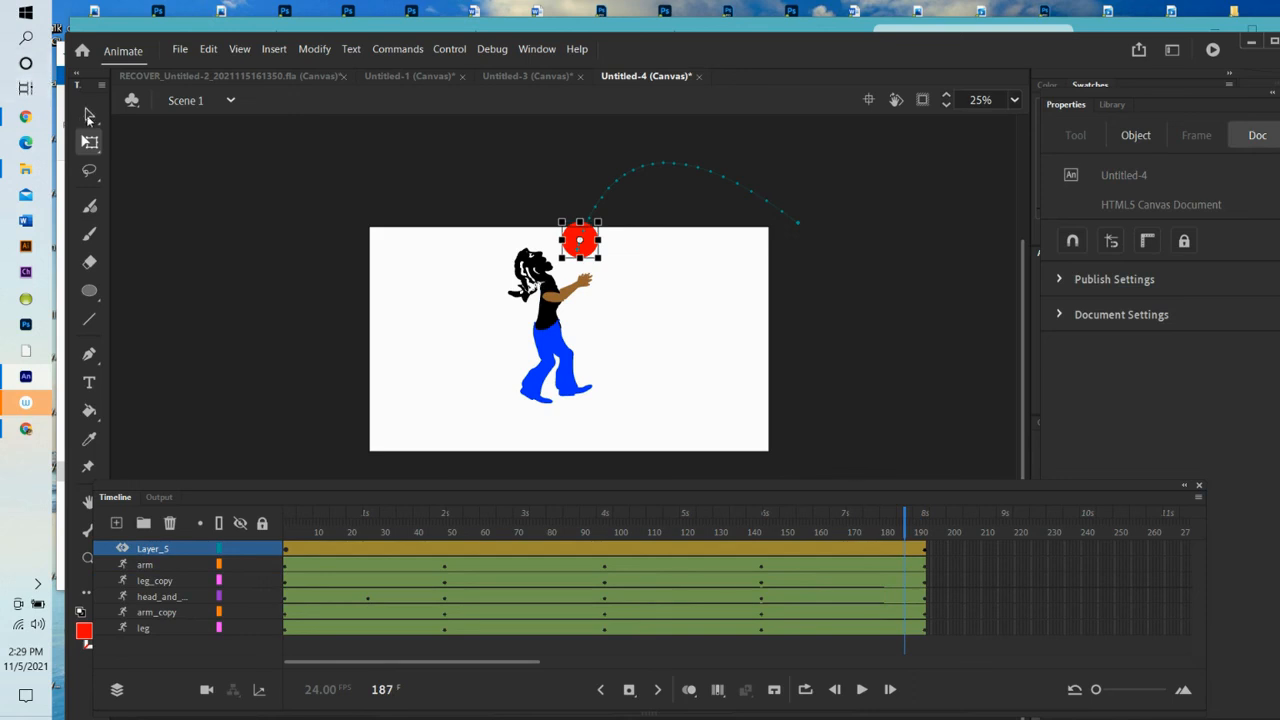
left_click(88, 116)
left_click_drag(578, 249, 577, 251)
left_click_drag(900, 523, 924, 523)
left_click(603, 294)
left_click_drag(576, 256, 574, 280)
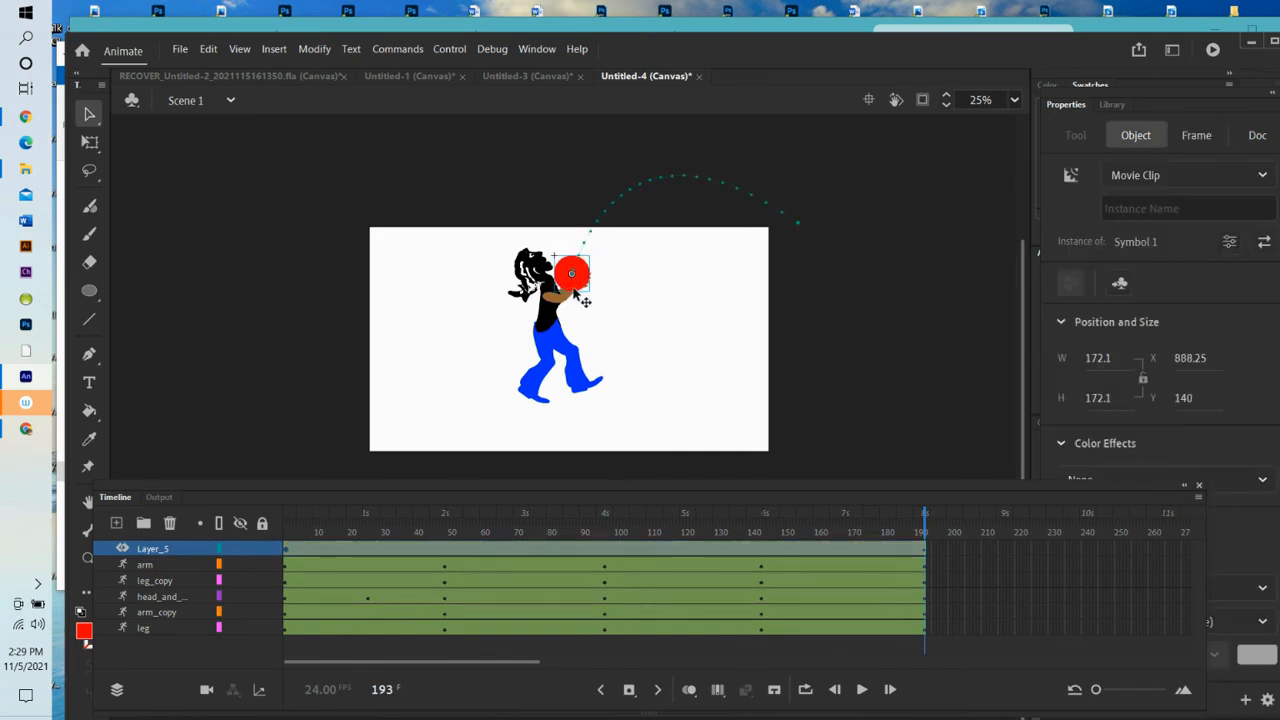
- Move the ball's layer just below the arm layer and play the animation from frame 1
left_click(177, 548)
left_click_drag(181, 567, 181, 570)
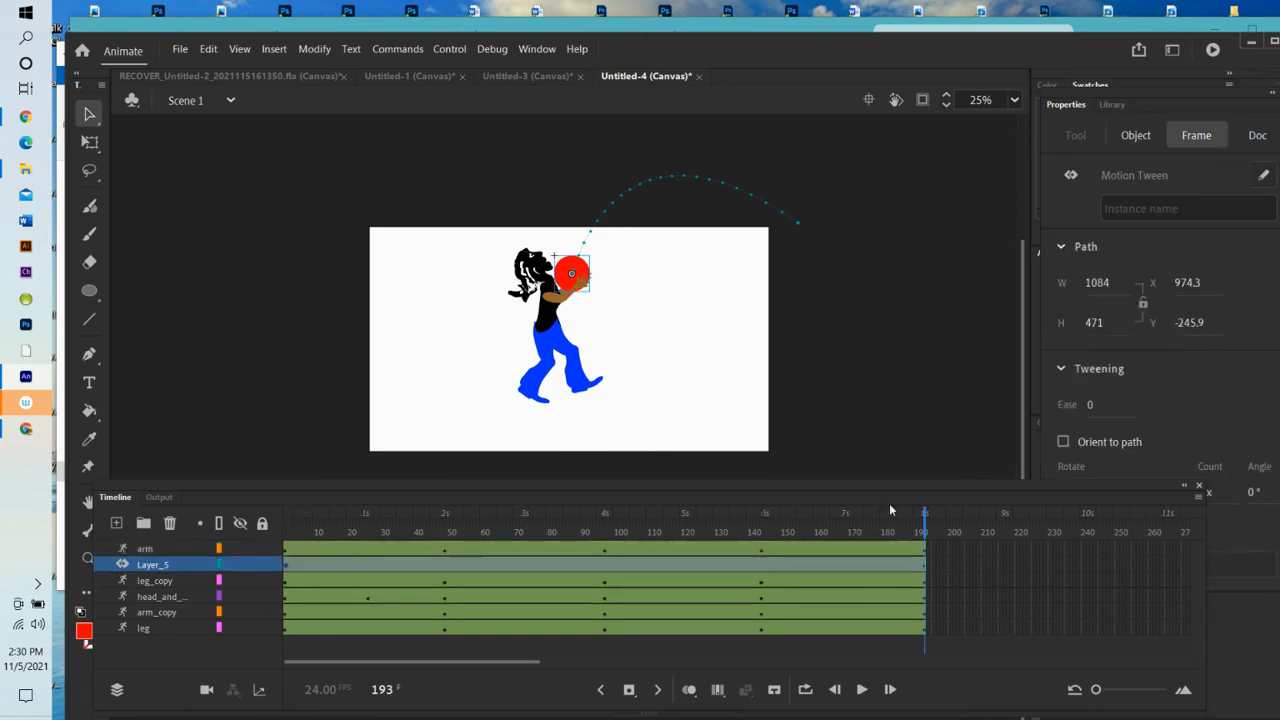
left_click_drag(926, 528, 220, 541)
left_click(860, 690)
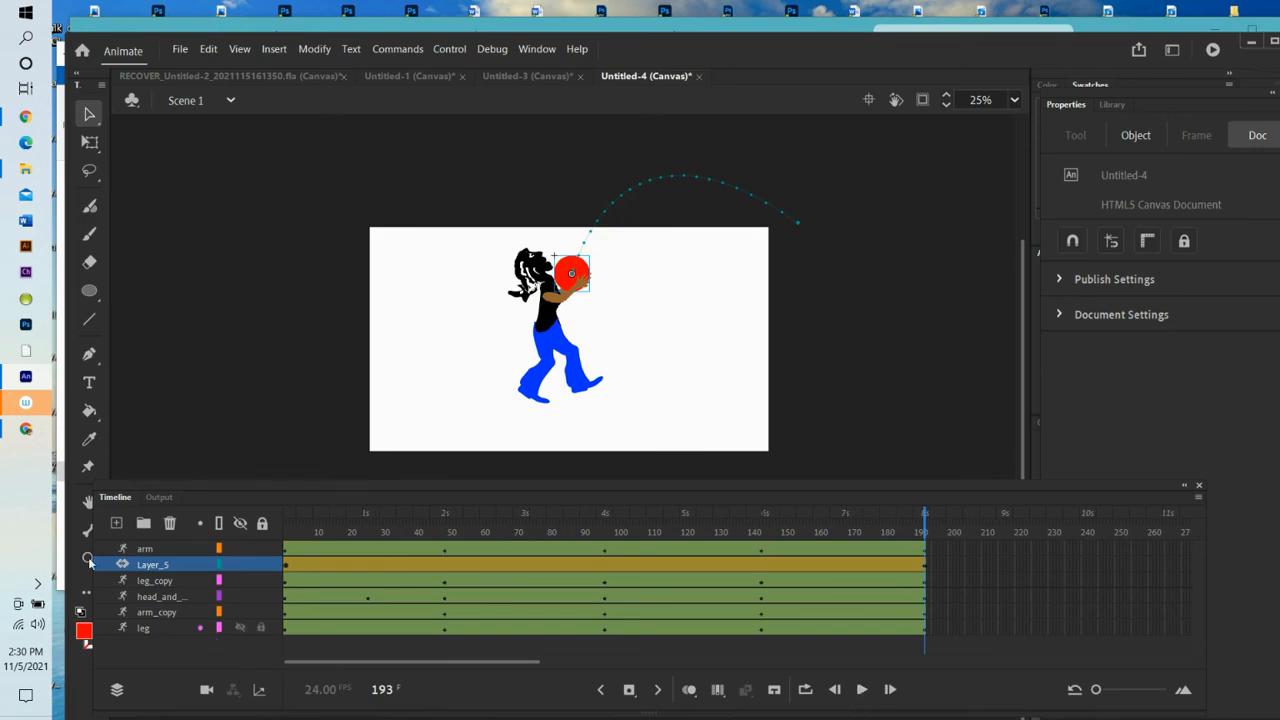
- Add a new layer, place it below the leg layer, and return to frame 1
left_click(116, 522)
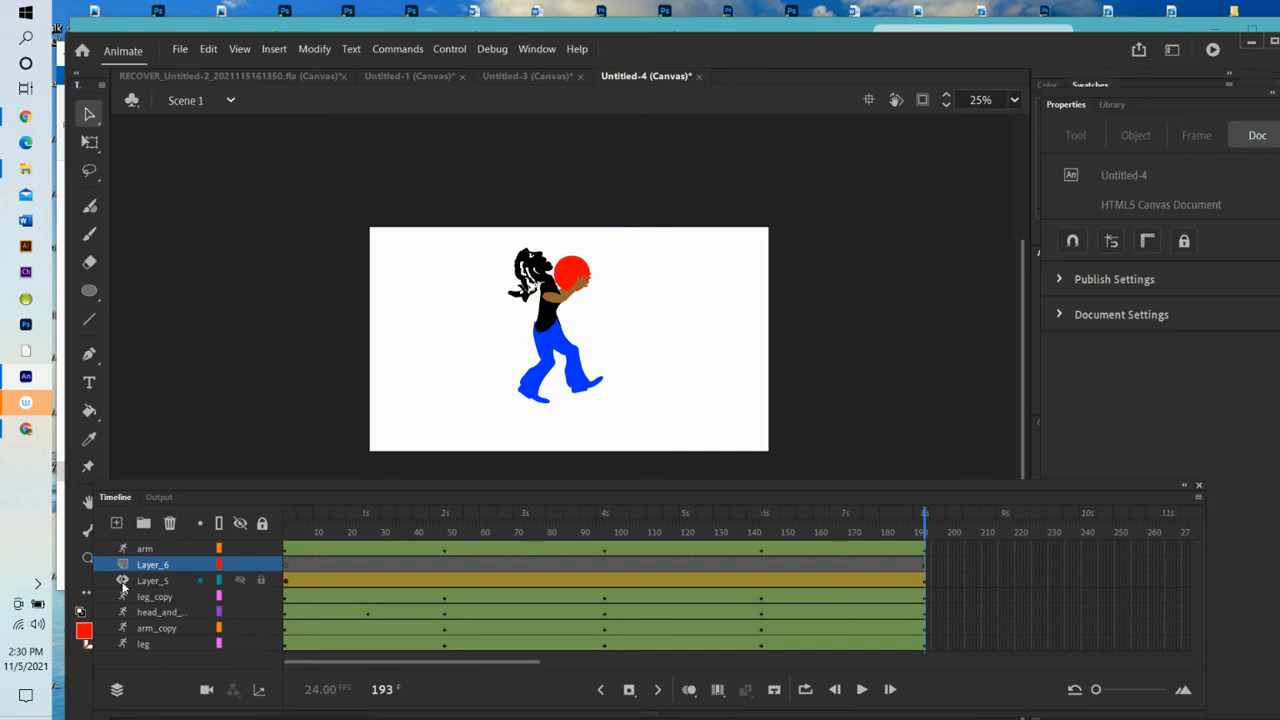
left_click_drag(108, 566, 134, 663)
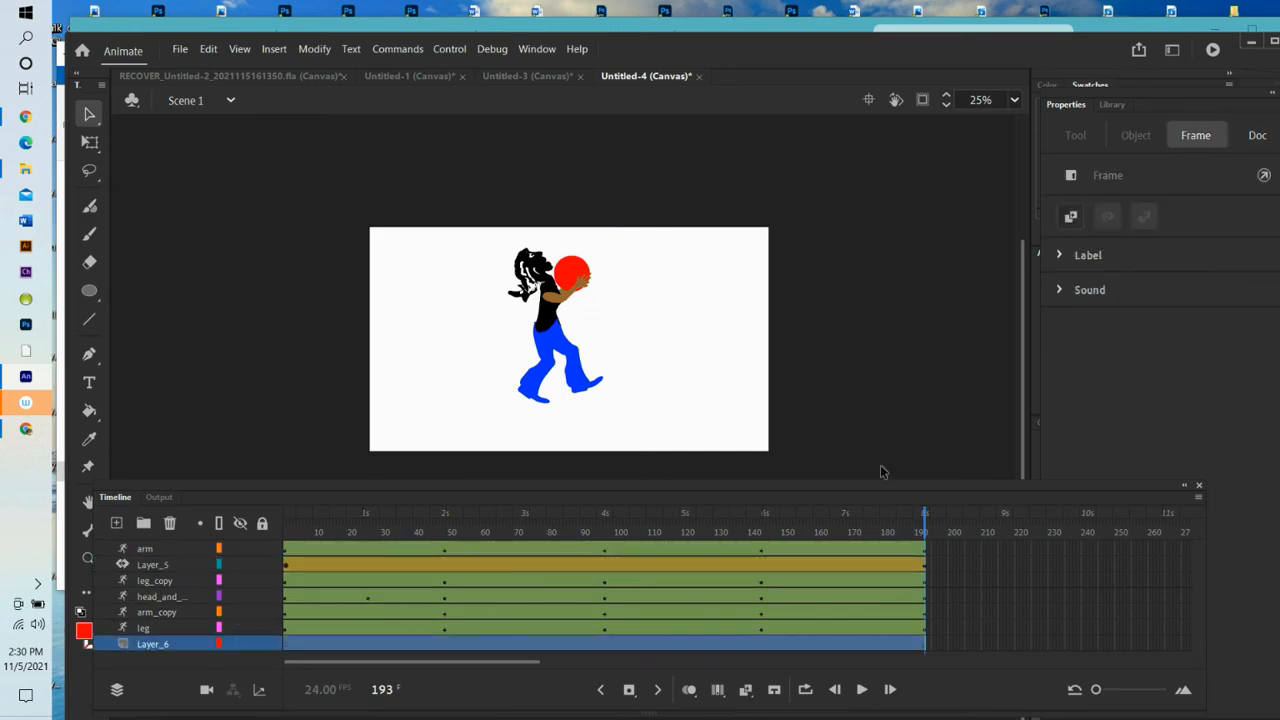
left_click_drag(922, 534, 286, 534)
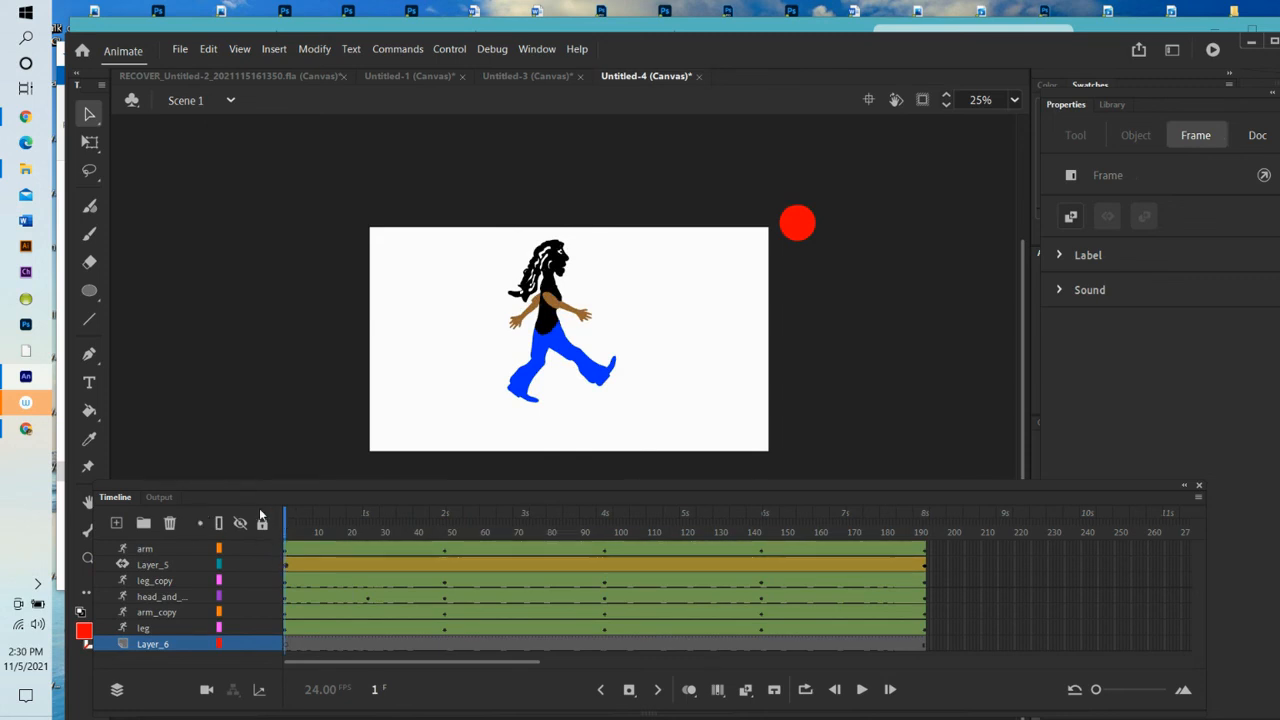
- Draw a bright green rectangle without a stroke covering the whole stage on the bottom layer, and play the animation
left_click(89, 290)
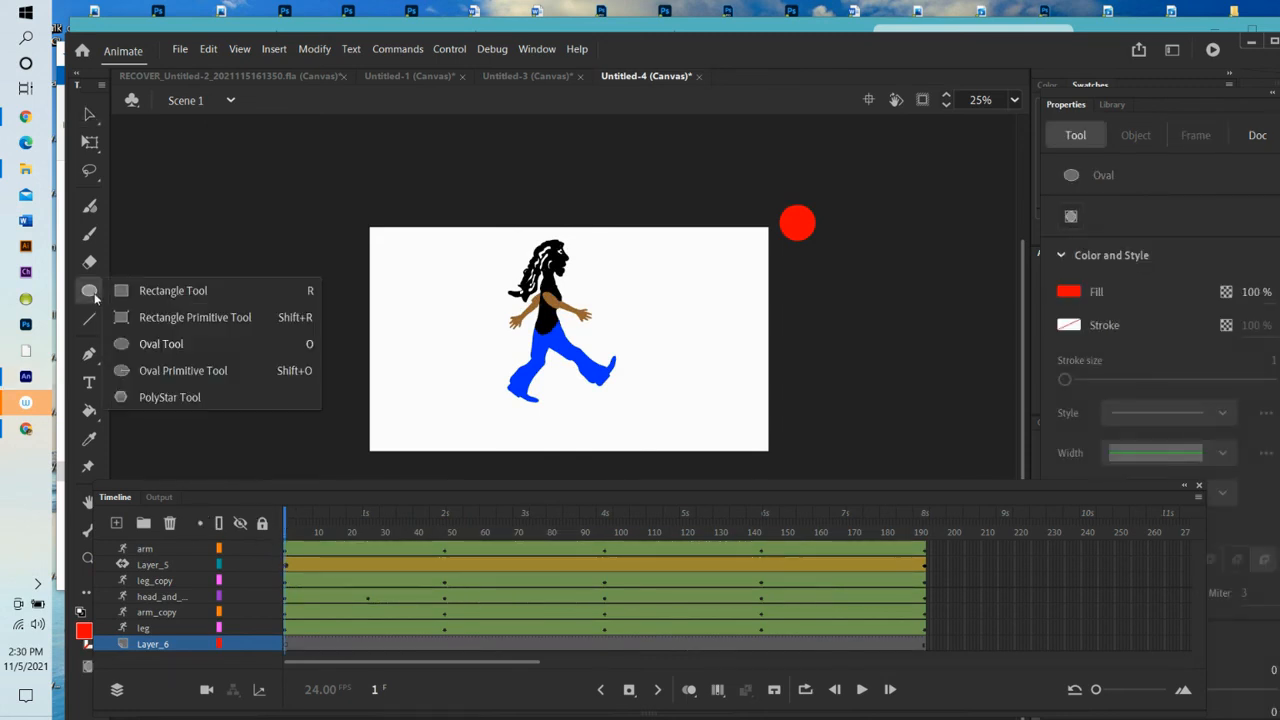
left_click(154, 291)
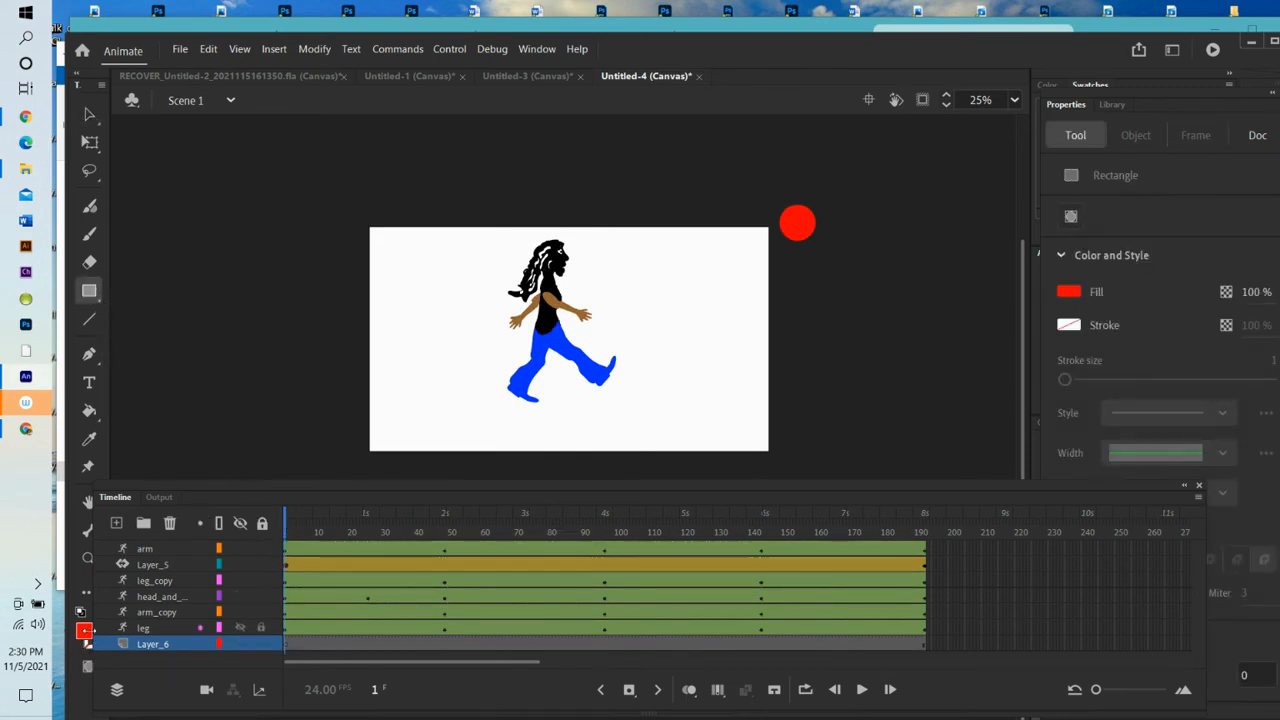
left_click(85, 633)
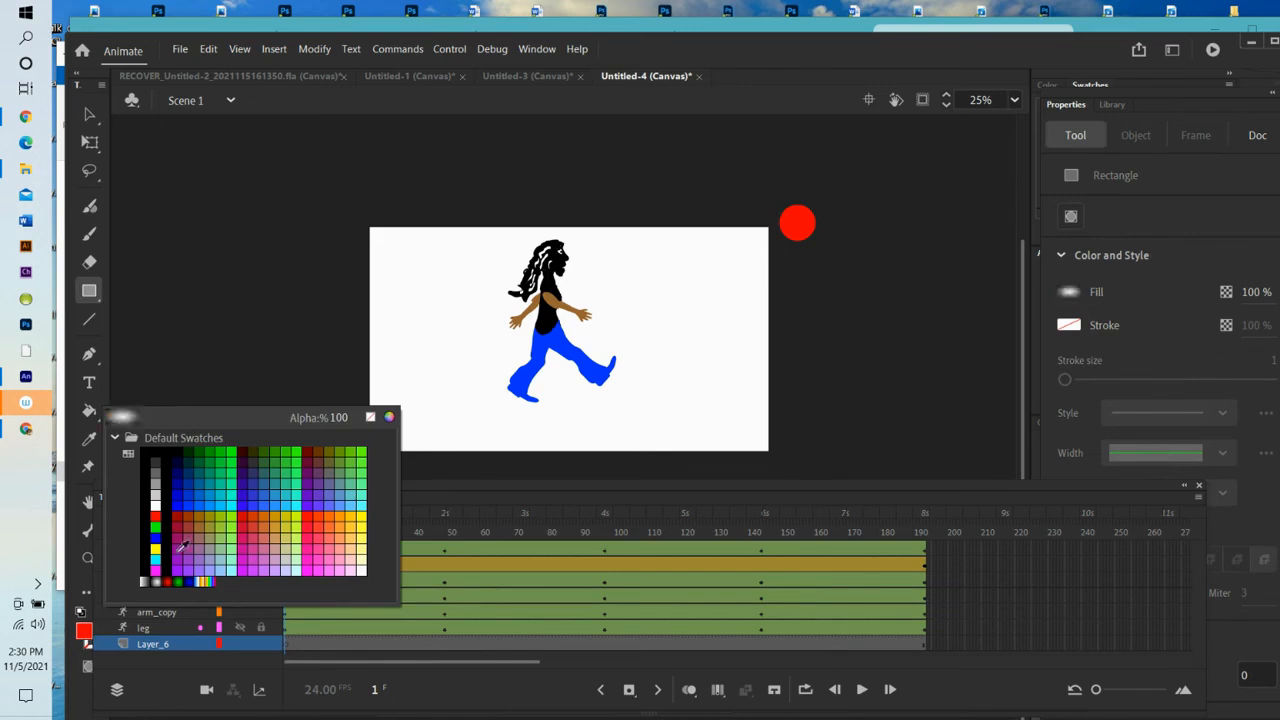
left_click(231, 523)
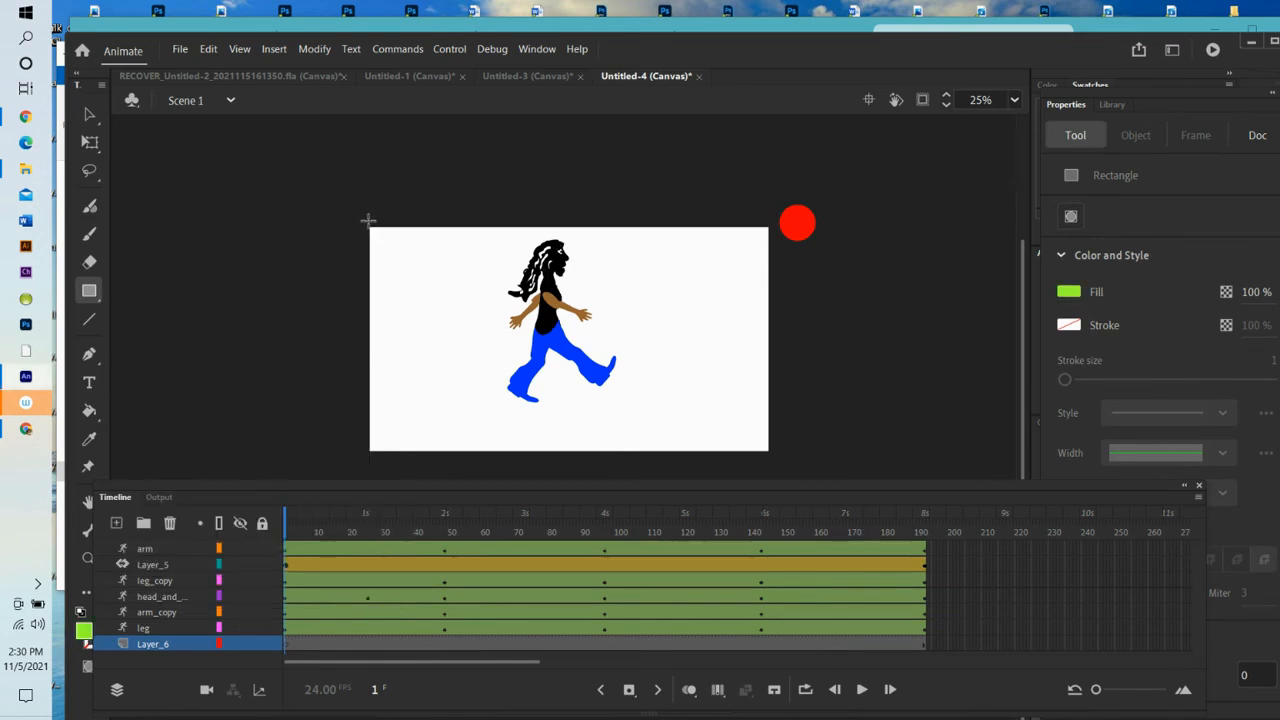
left_click_drag(368, 220, 780, 465)
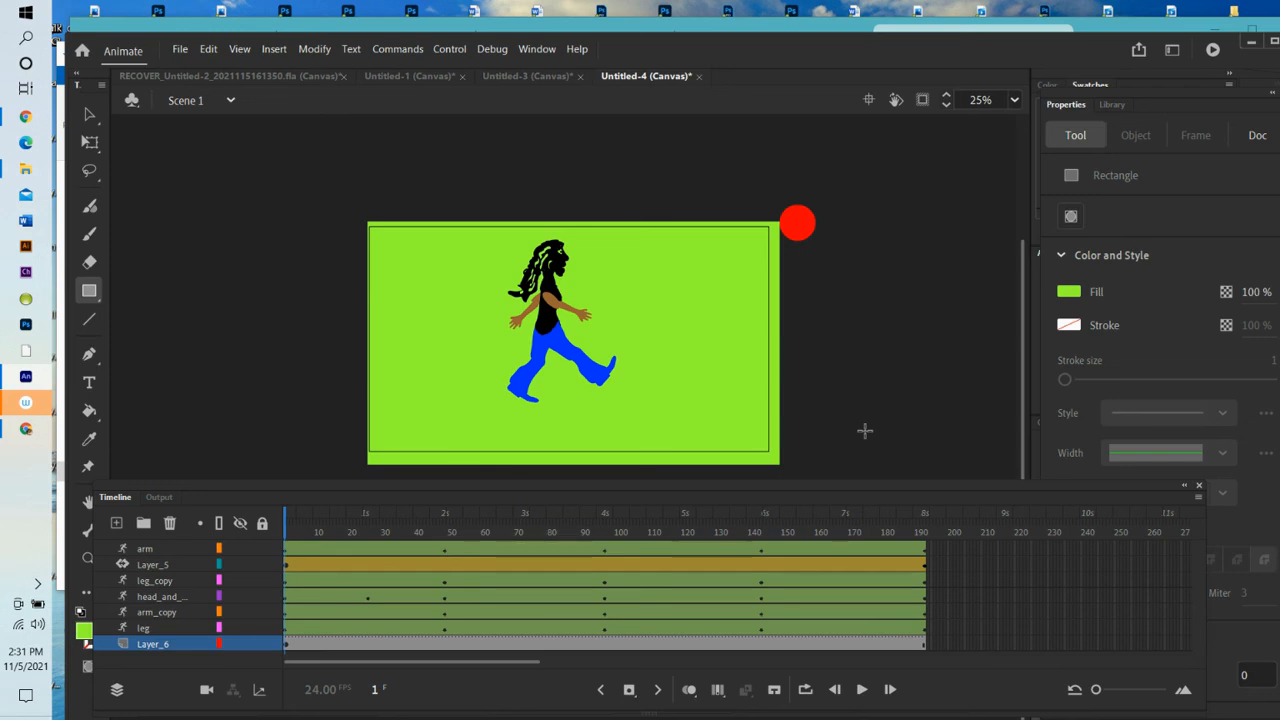
left_click(862, 690)
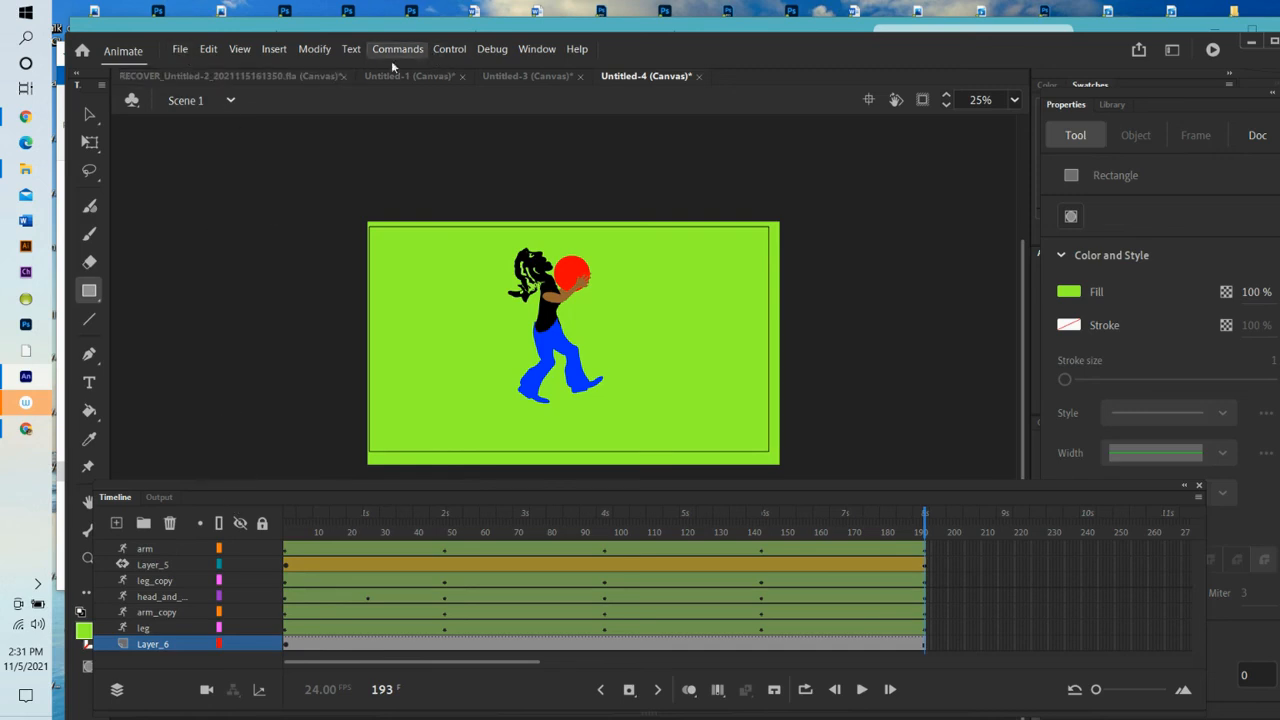
- Save the document in Downloads as "girl catching ball" in Animate Uncompressed Document (*.xfl) format
left_click(181, 52)
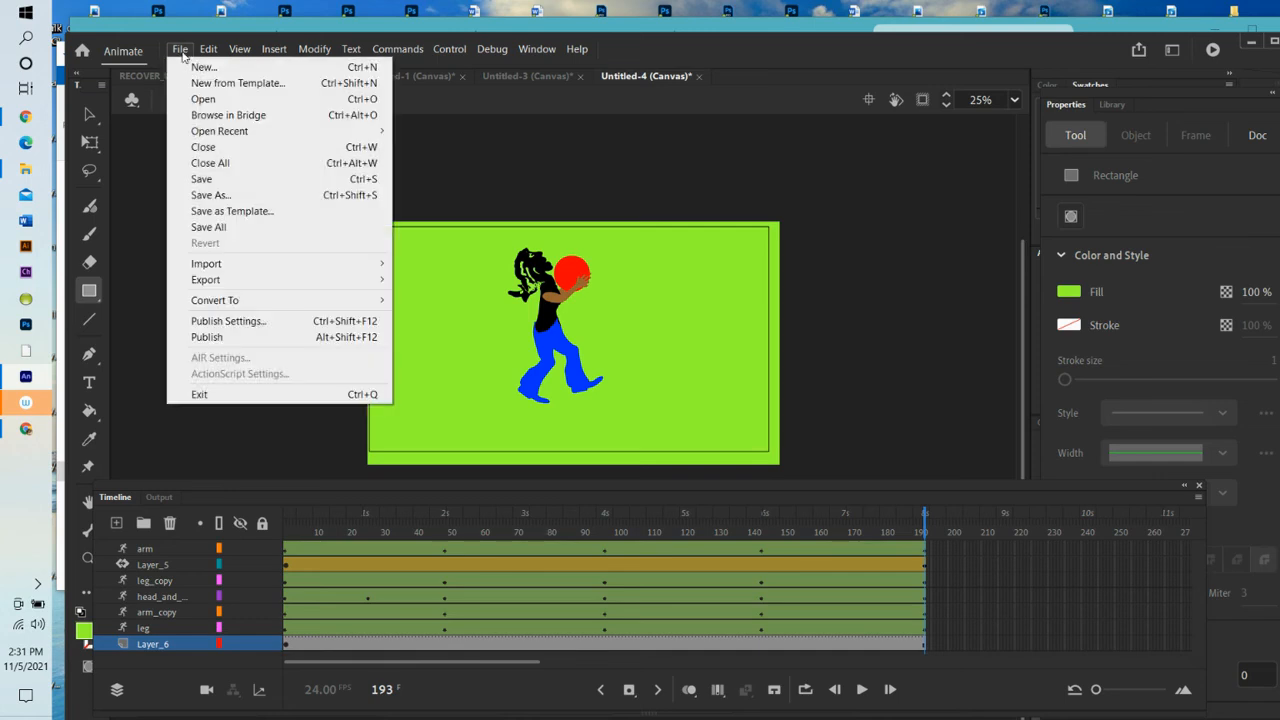
left_click(220, 195)
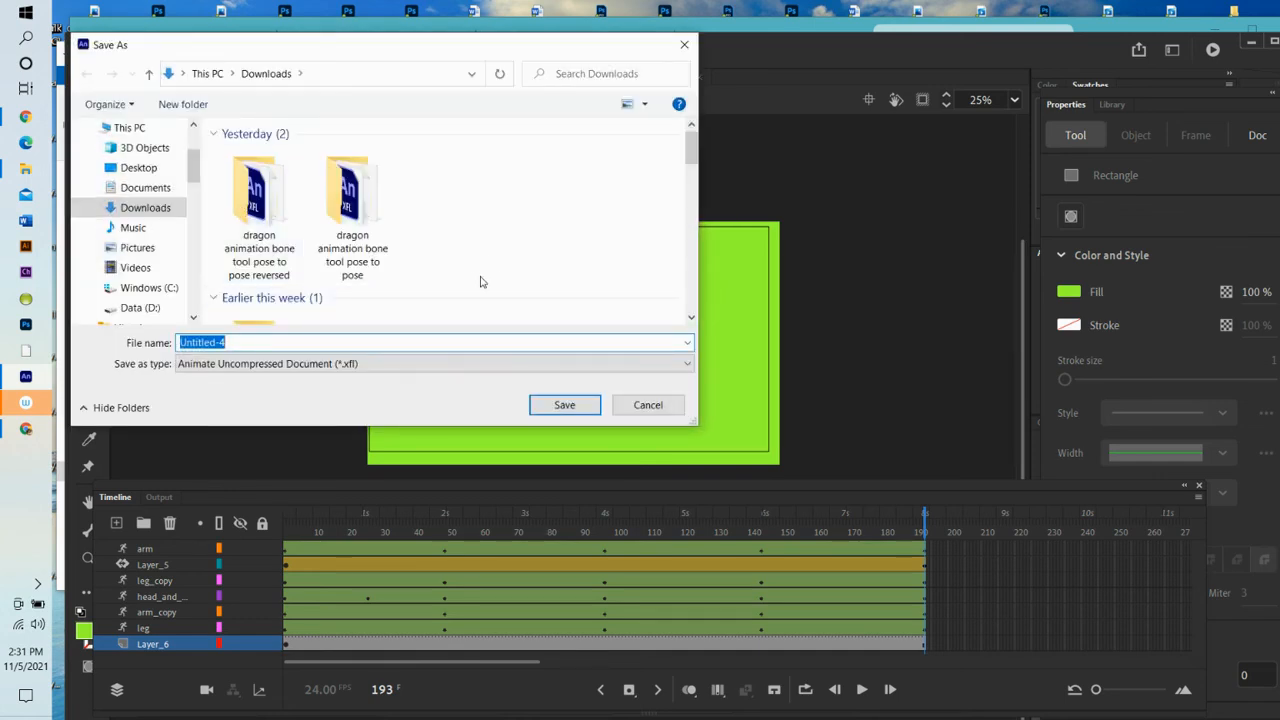
type("gi")
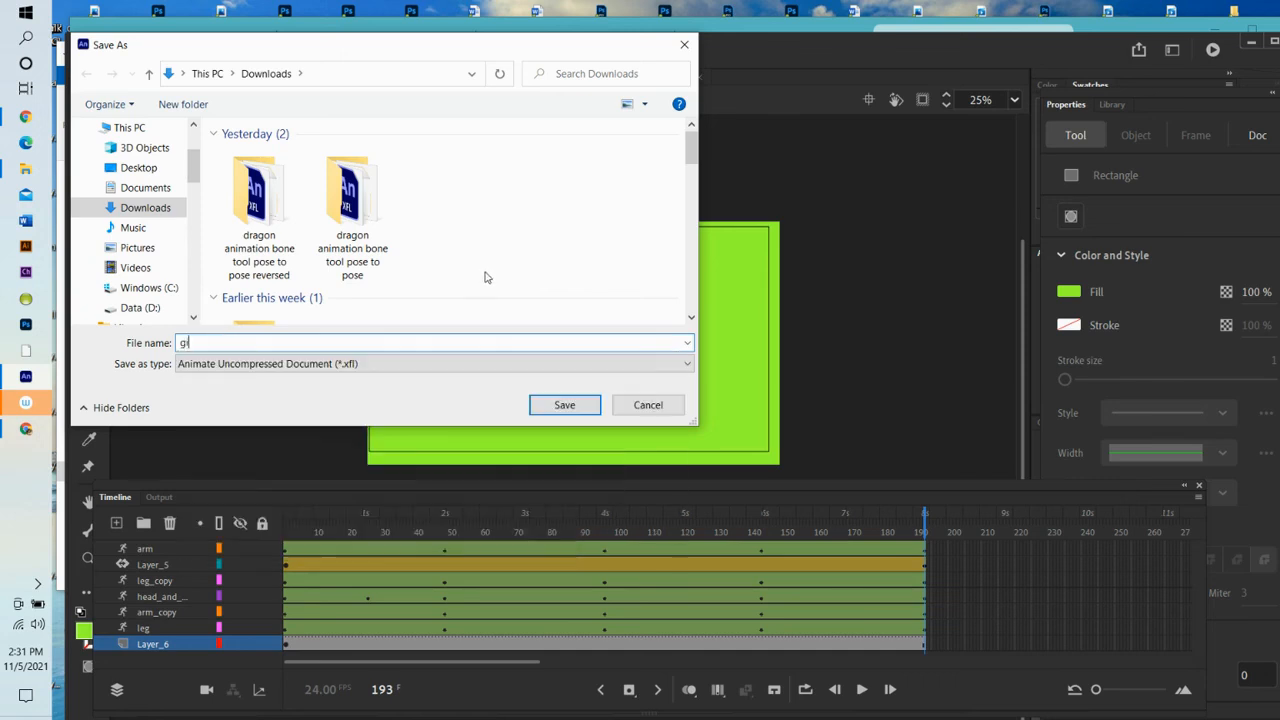
type("rl cath")
type("hing b")
type("all")
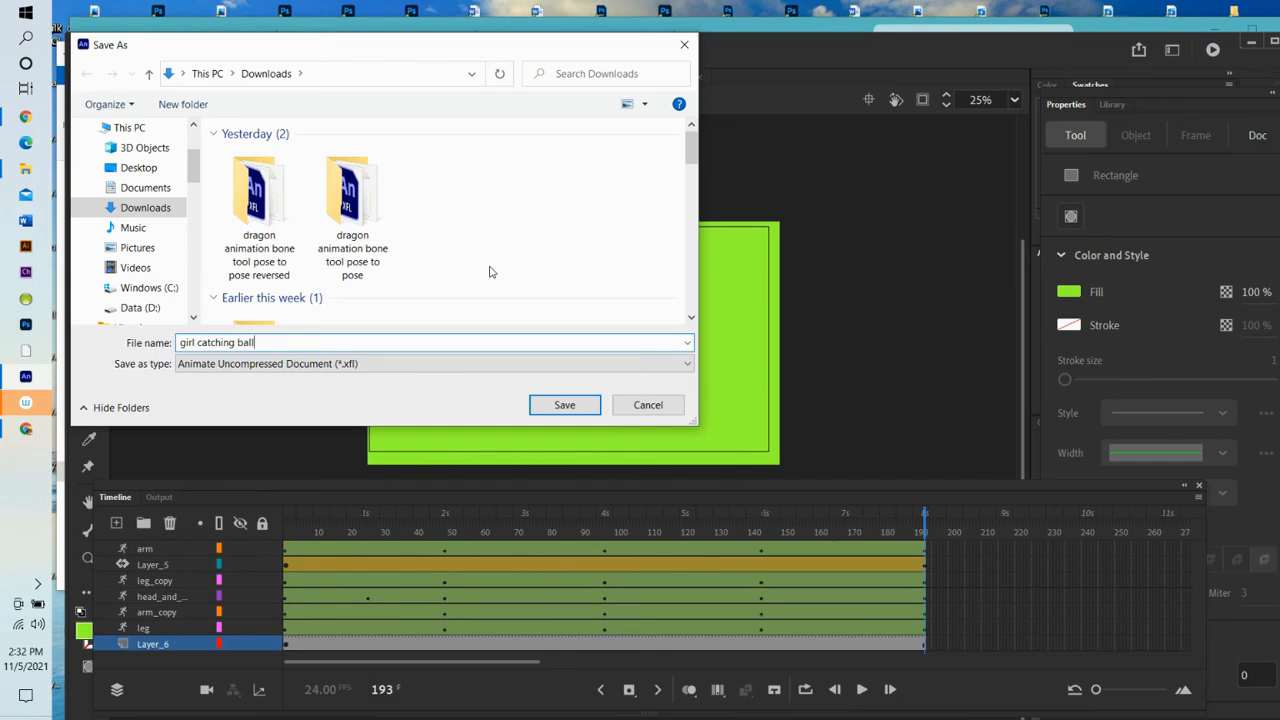
left_click(564, 405)
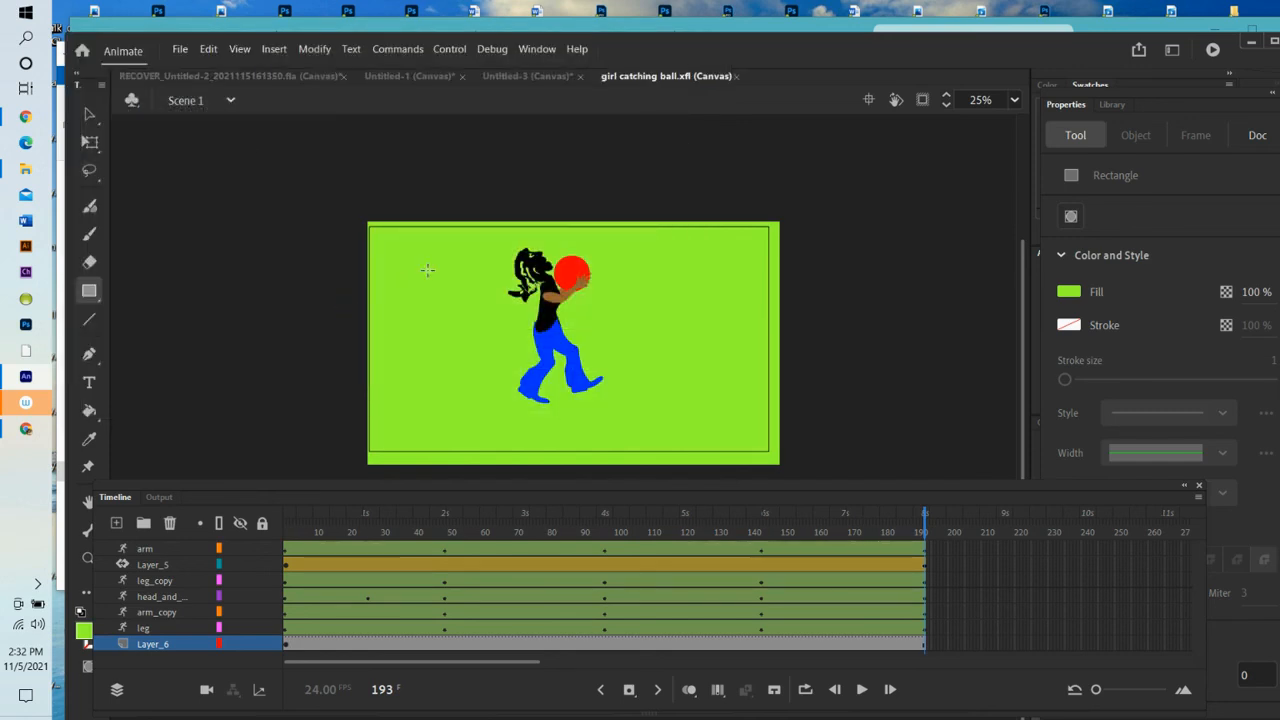
- Export the entire movie as a 1920 × 1080 px H.264 video with the Default (AME) preset, starting the Media Encoder render queue immediately
left_click(182, 50)
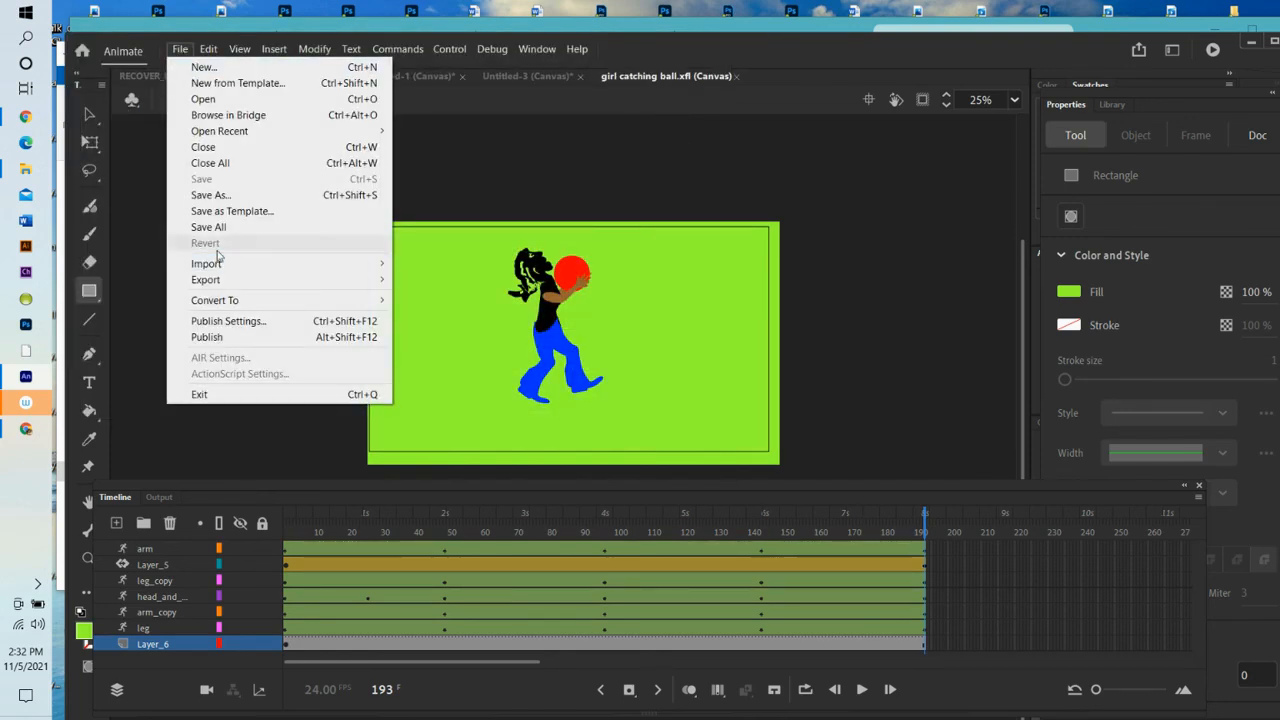
mouse_move(238, 284)
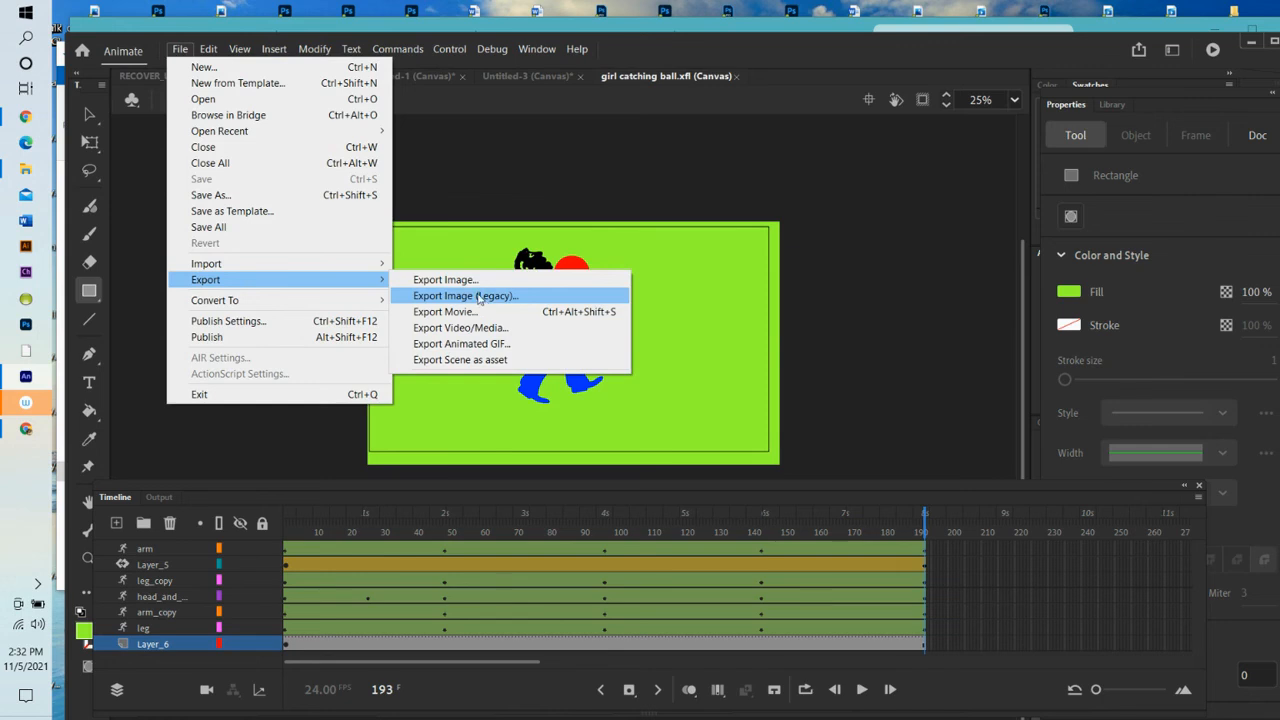
left_click(482, 330)
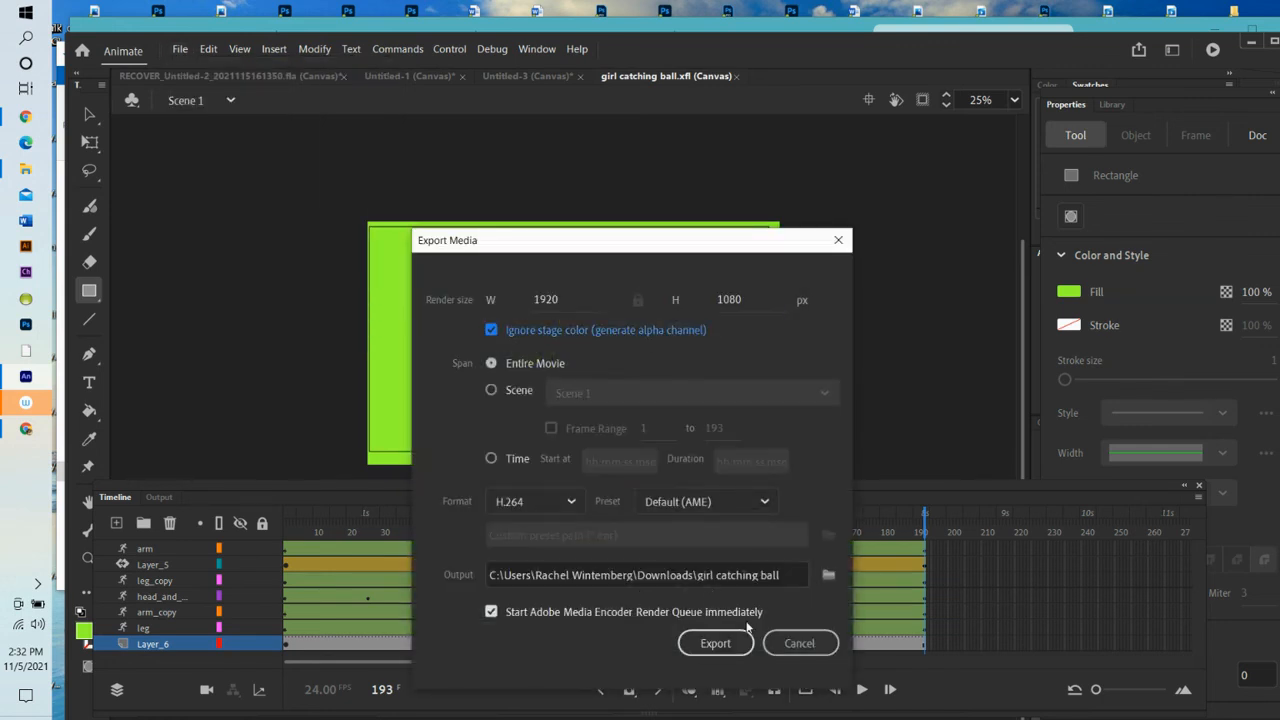
left_click(733, 646)
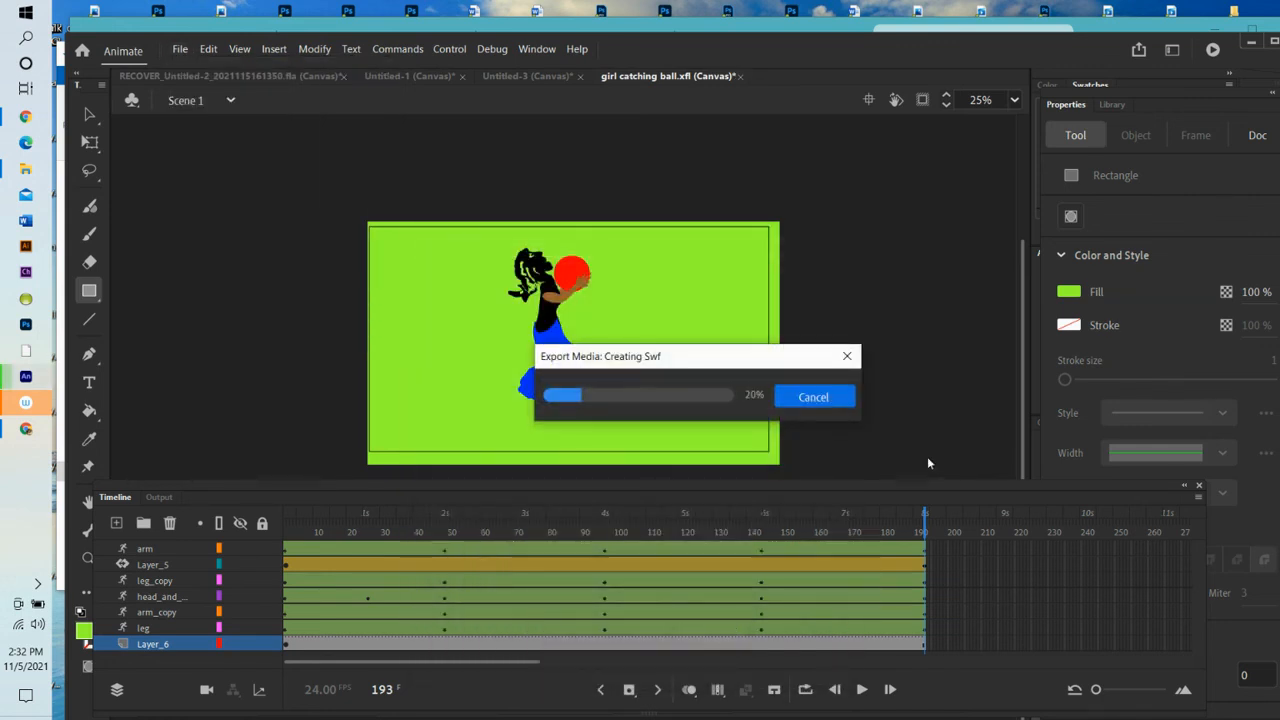